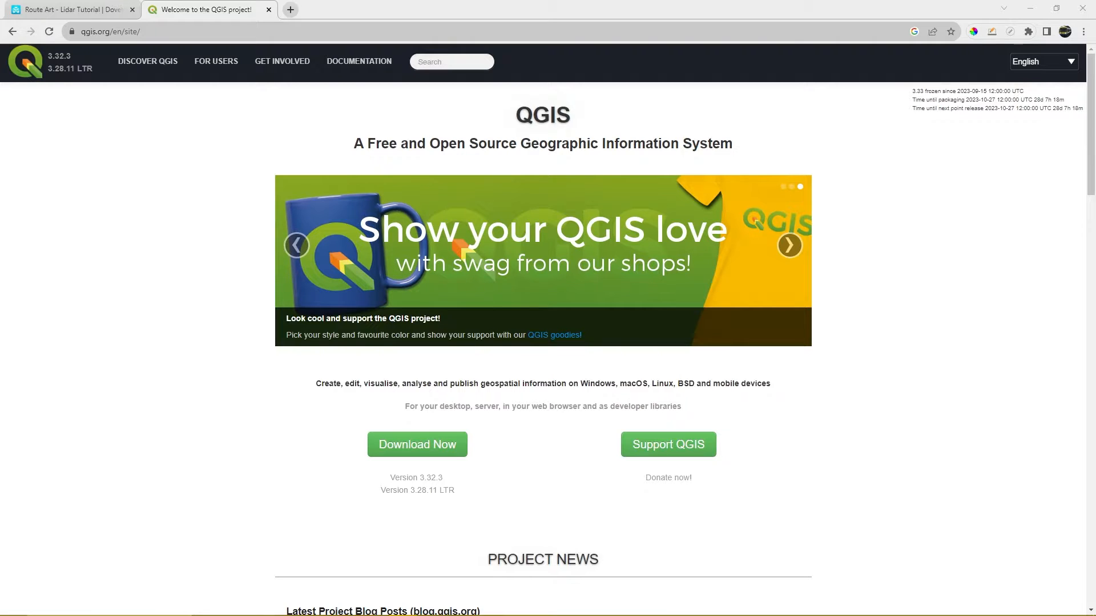
# Read through the Lidar Tutorial thread on the Dovetail Games forum, from its opening post to the steps for applying the data.
pyautogui.doubleClick(542, 115)
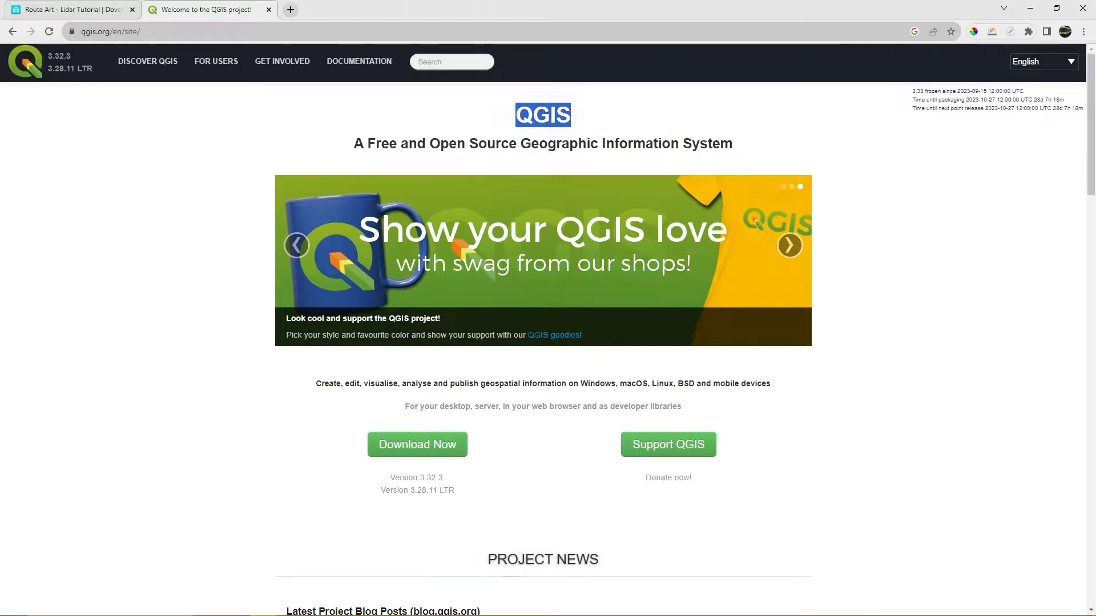
pyautogui.click(73, 10)
pyautogui.scroll(20, 542, 329)
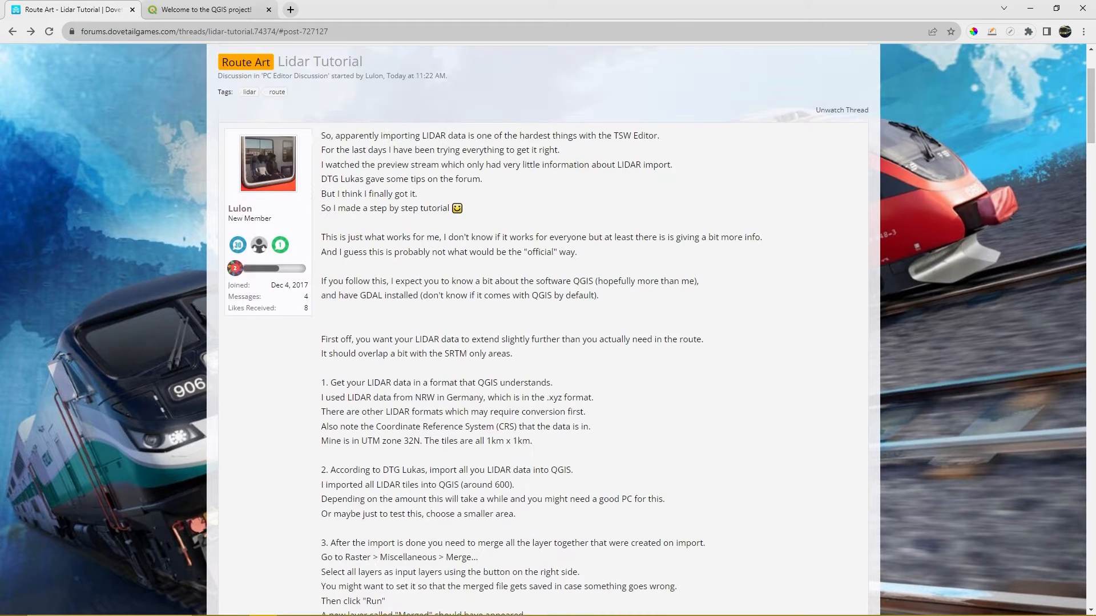
pyautogui.moveTo(365, 176); pyautogui.dragTo(219, 175)
pyautogui.click(220, 177)
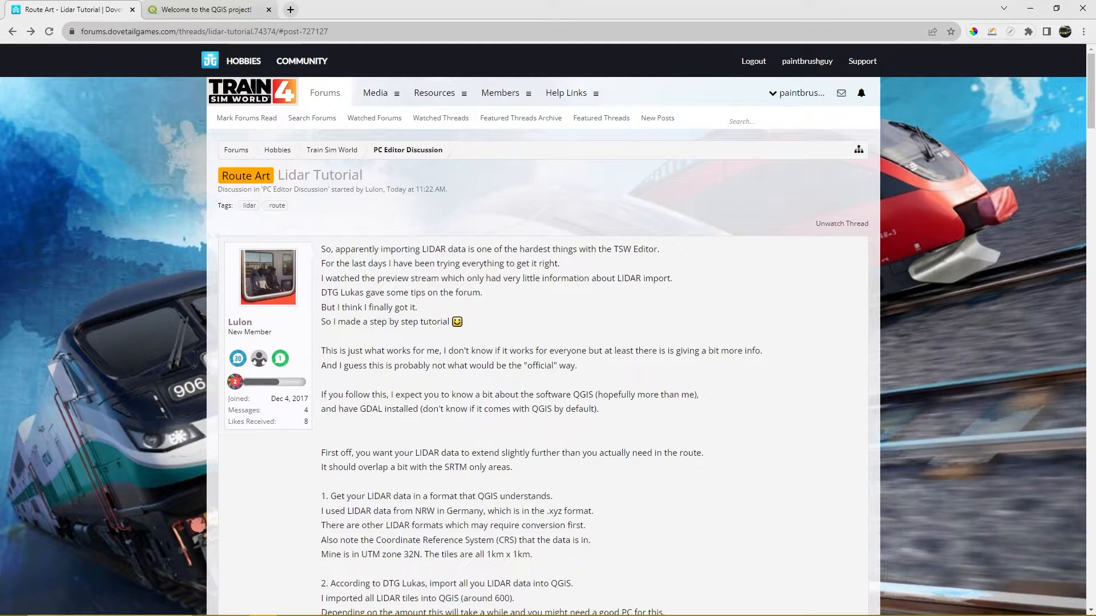
pyautogui.scroll(-20, 536, 331)
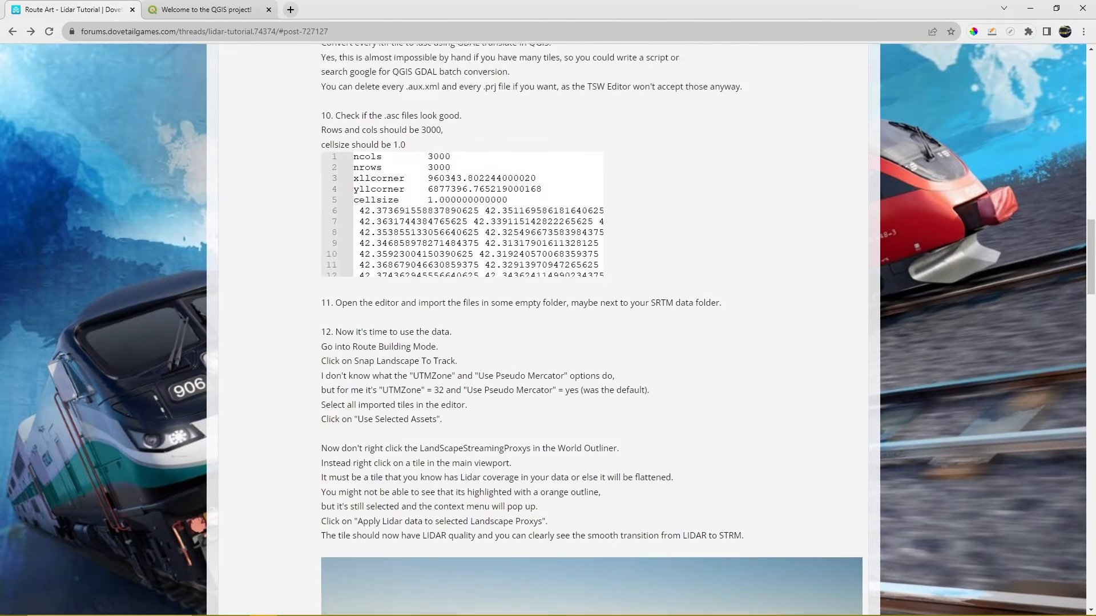
pyautogui.scroll(-8, 536, 331)
pyautogui.scroll(17, 536, 331)
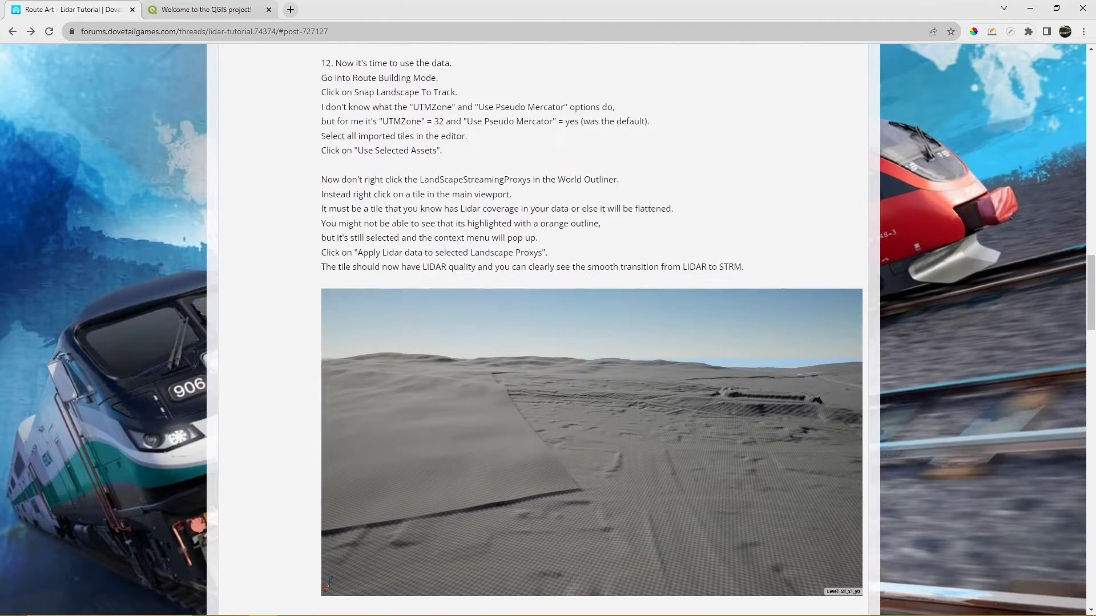
pyautogui.scroll(15, 240, 323)
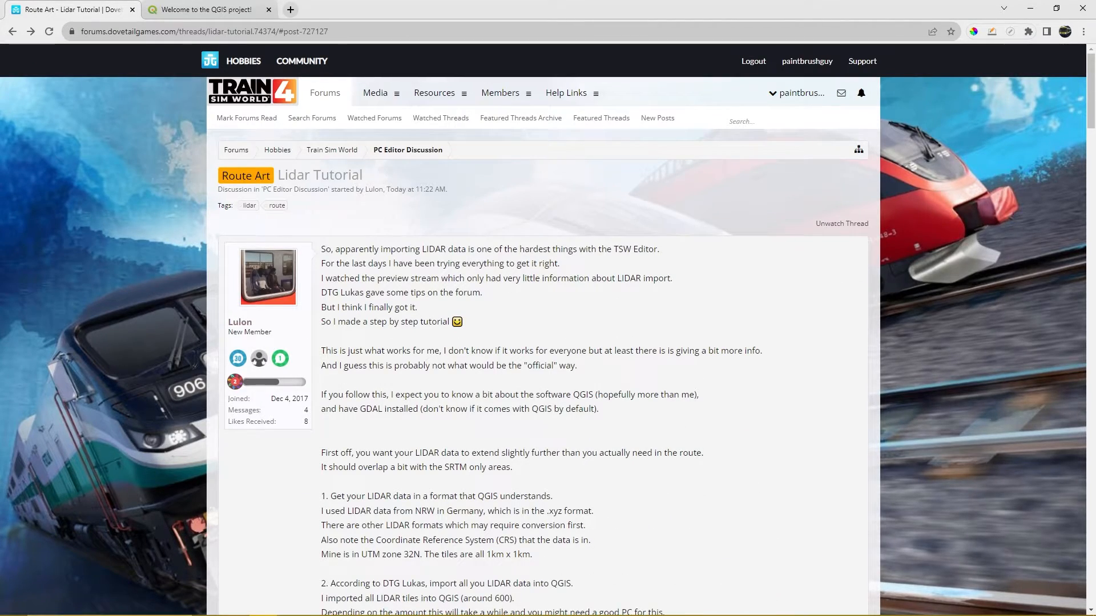
# Close the tutorial page and the browser, and switch to the empty QGIS project.
pyautogui.click(132, 10)
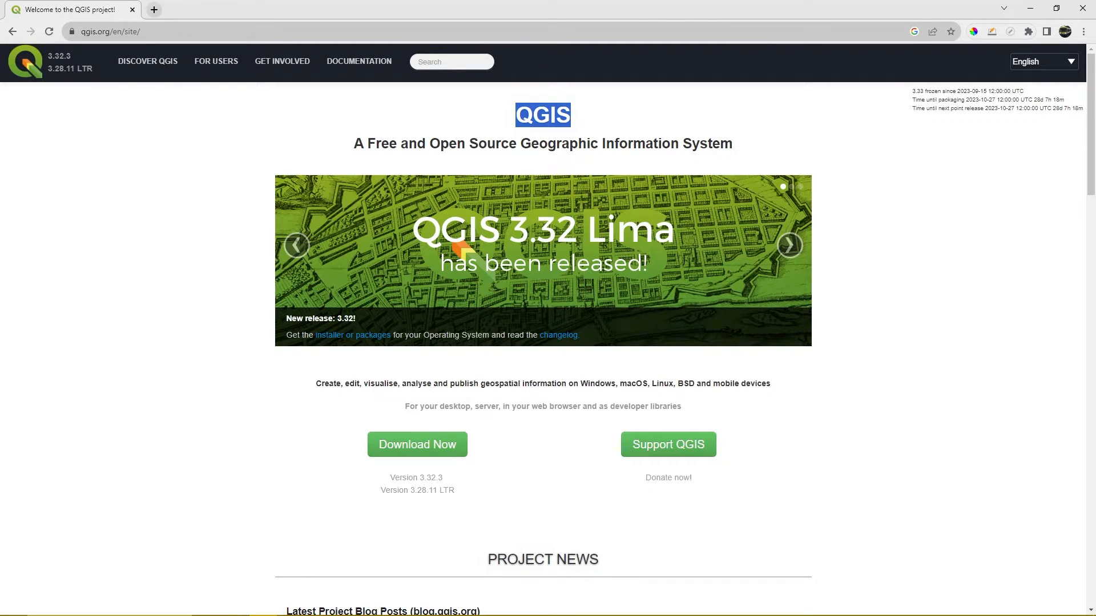
pyautogui.click(656, 120)
pyautogui.click(1083, 8)
pyautogui.moveTo(742, 320); pyautogui.dragTo(540, 246)
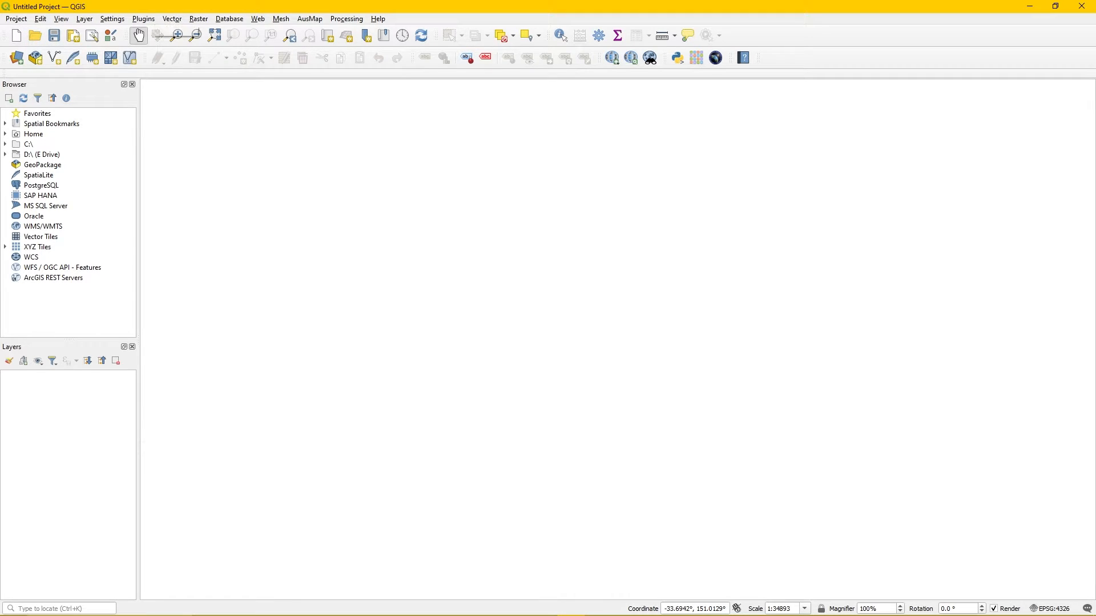
# Search all available plugins for "srtm" and examine the SRTM-Downloader plugin's details.
pyautogui.click(143, 19)
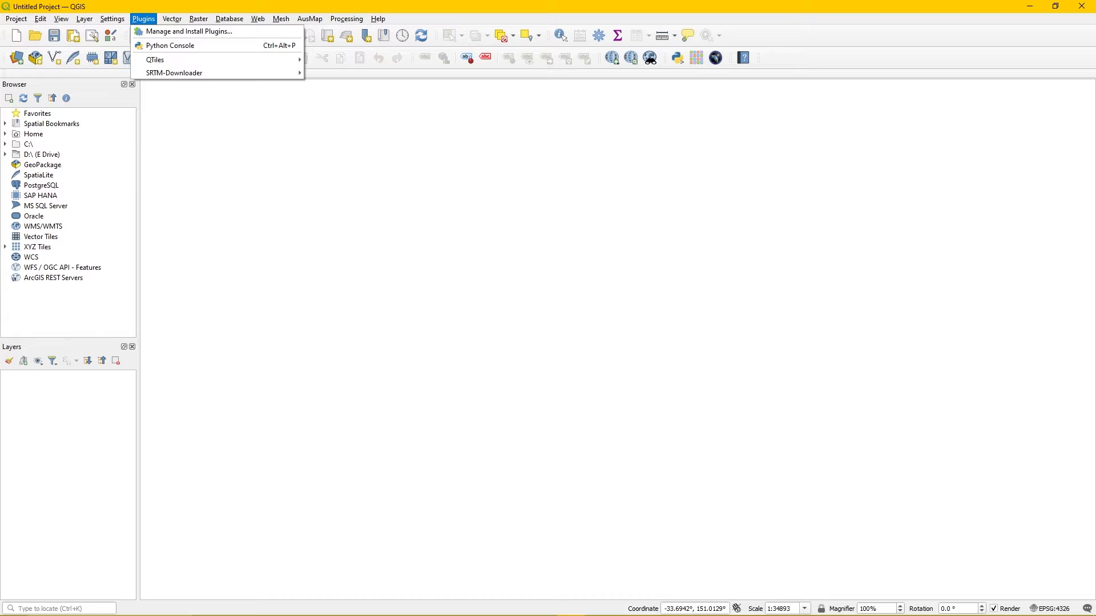
pyautogui.press('Escape')
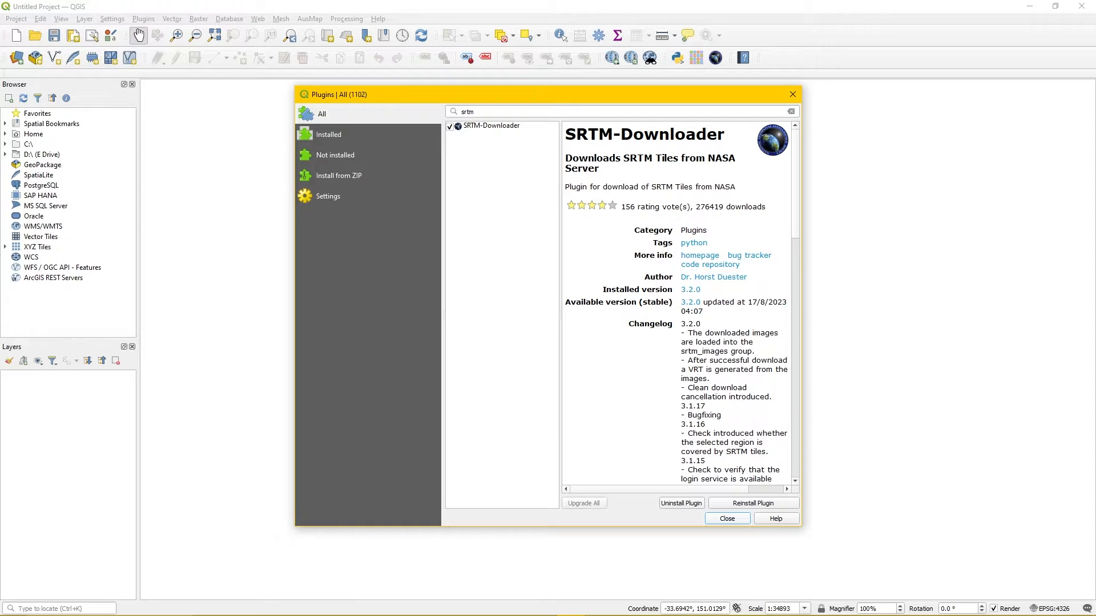
pyautogui.doubleClick(468, 112)
pyautogui.write('srtm')
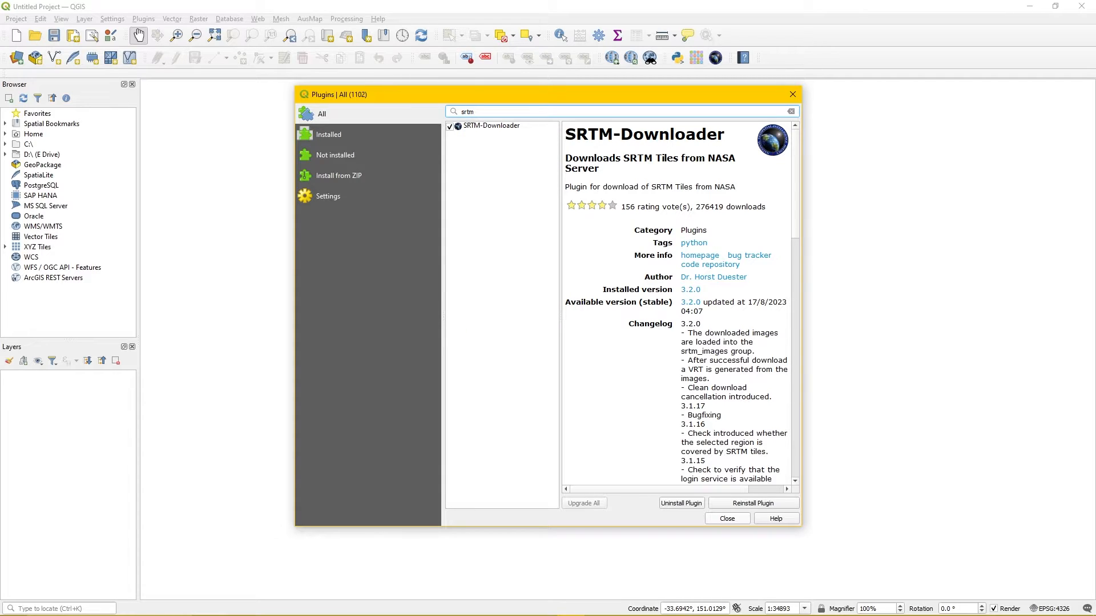
pyautogui.moveTo(576, 135); pyautogui.dragTo(724, 134)
pyautogui.tripleClick(729, 135)
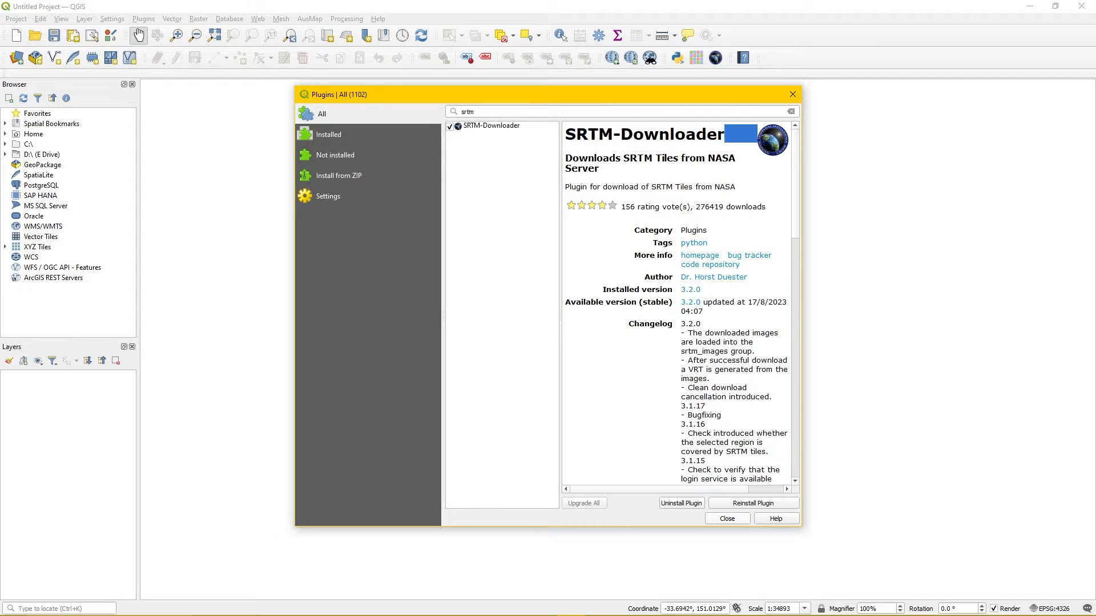
pyautogui.click(728, 135)
# Search the plugins for "quickmapservices", examine the QuickMapServices details, and close the plugin manager.
pyautogui.doubleClick(468, 112)
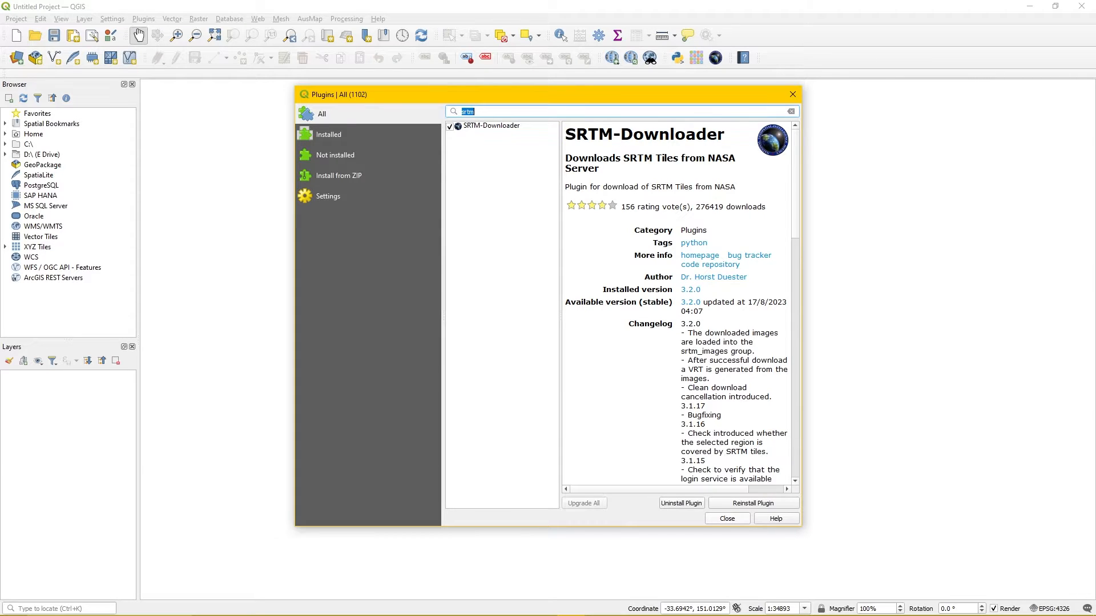
pyautogui.write('quick')
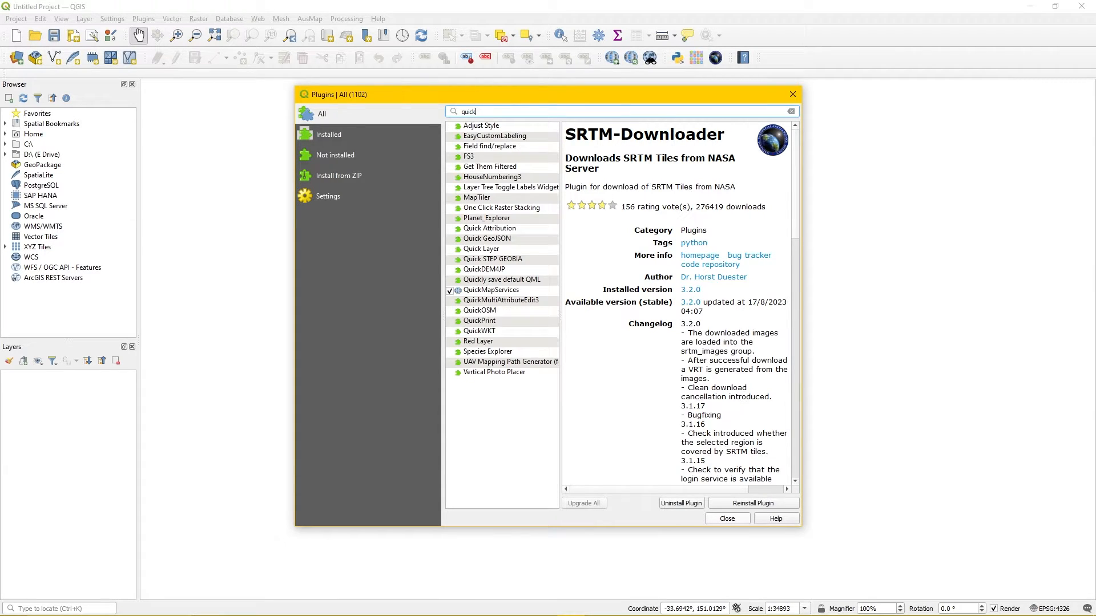
pyautogui.write('mapservice')
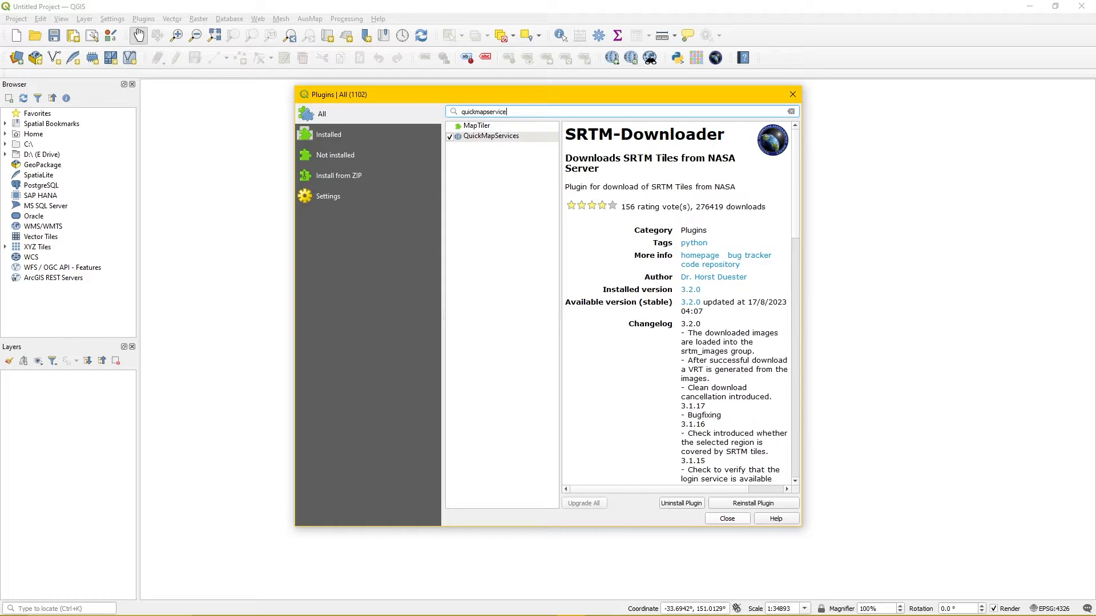
pyautogui.write('s')
pyautogui.click(491, 137)
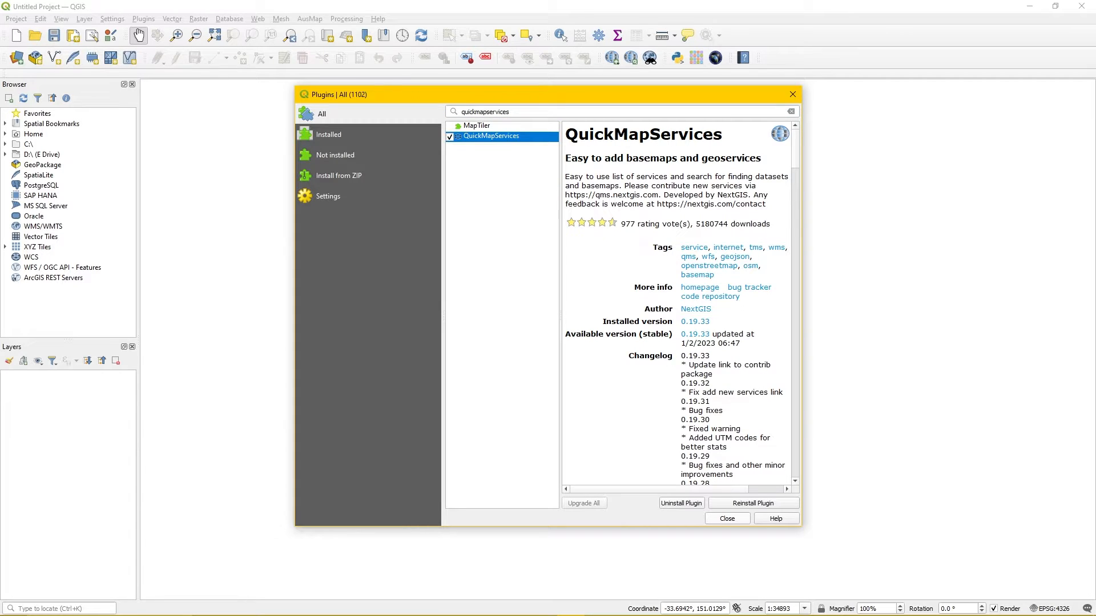
pyautogui.moveTo(565, 130); pyautogui.dragTo(753, 177)
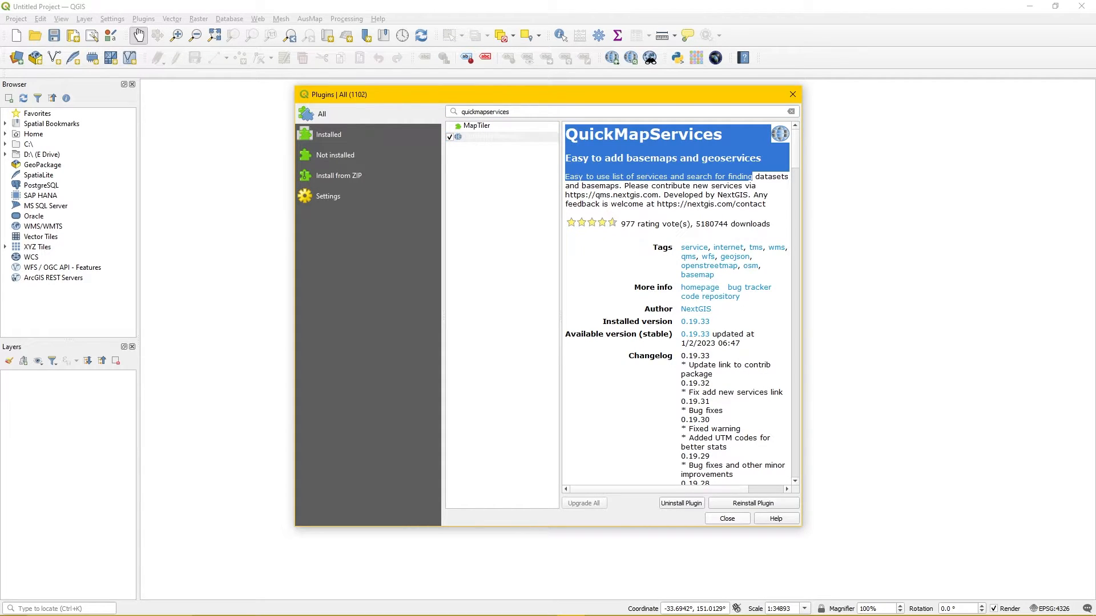
pyautogui.click(752, 176)
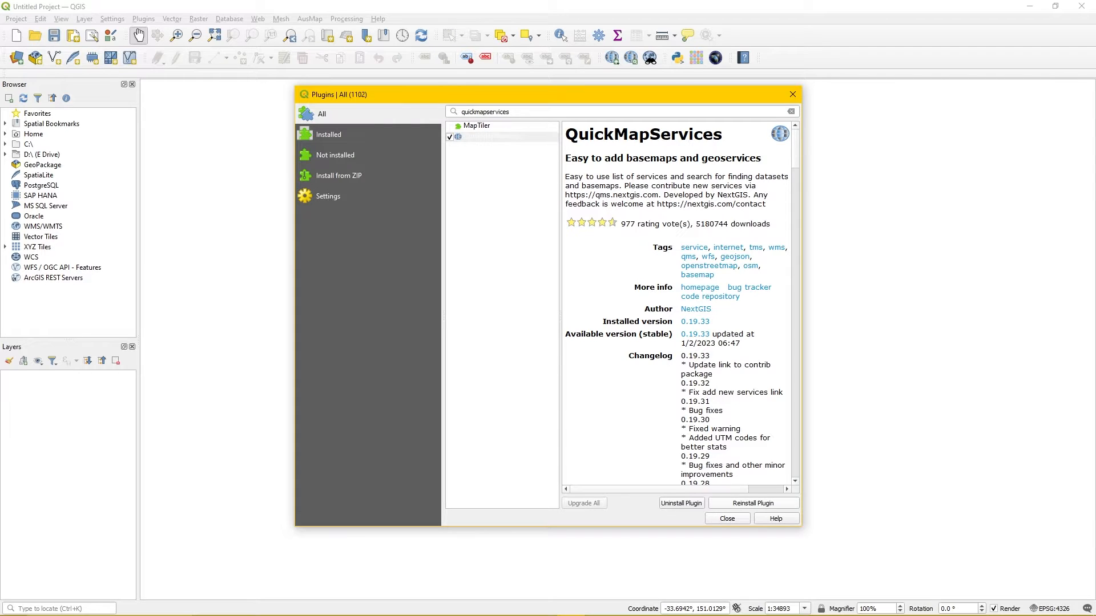
pyautogui.click(727, 518)
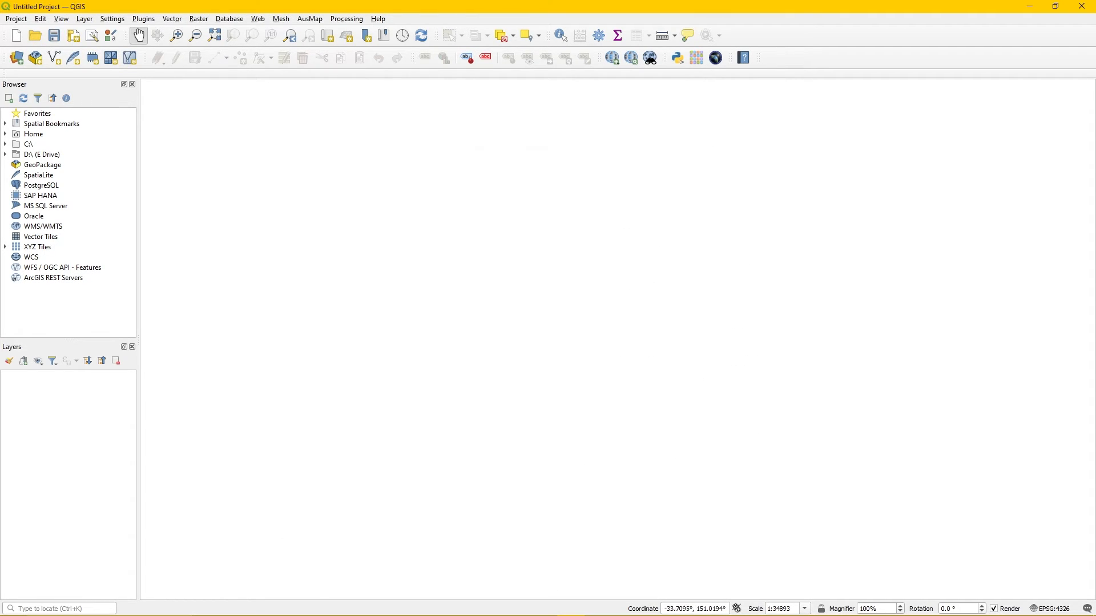
# Add the OSM Standard basemap to the project through QuickMapServices.
pyautogui.hotkey('alt', 'w')
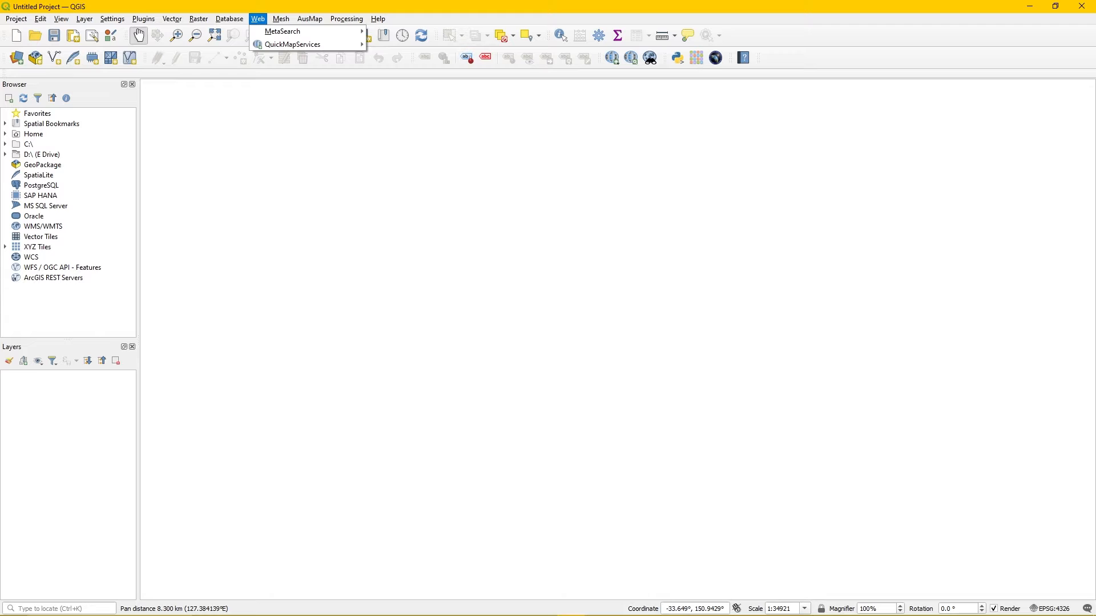
pyautogui.press('Down')
pyautogui.press('Down')
pyautogui.press('Right')
pyautogui.press('Down')
pyautogui.press('Right')
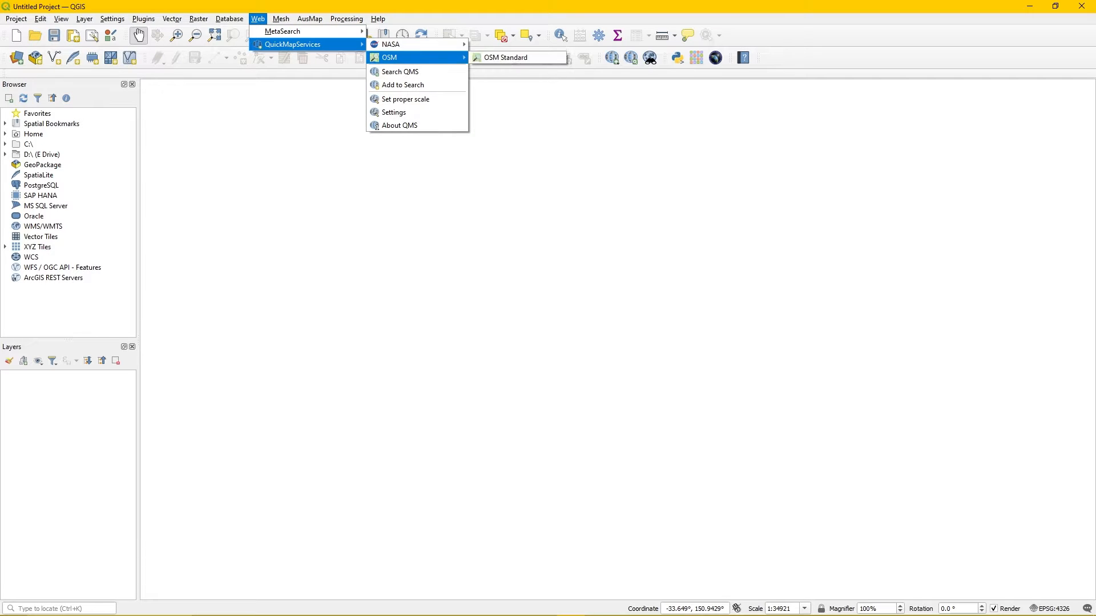
pyautogui.press('Return')
# Frame the map canvas on the Chatswood area just north of Sydney, Australia.
pyautogui.moveTo(695, 333); pyautogui.dragTo(622, 288)
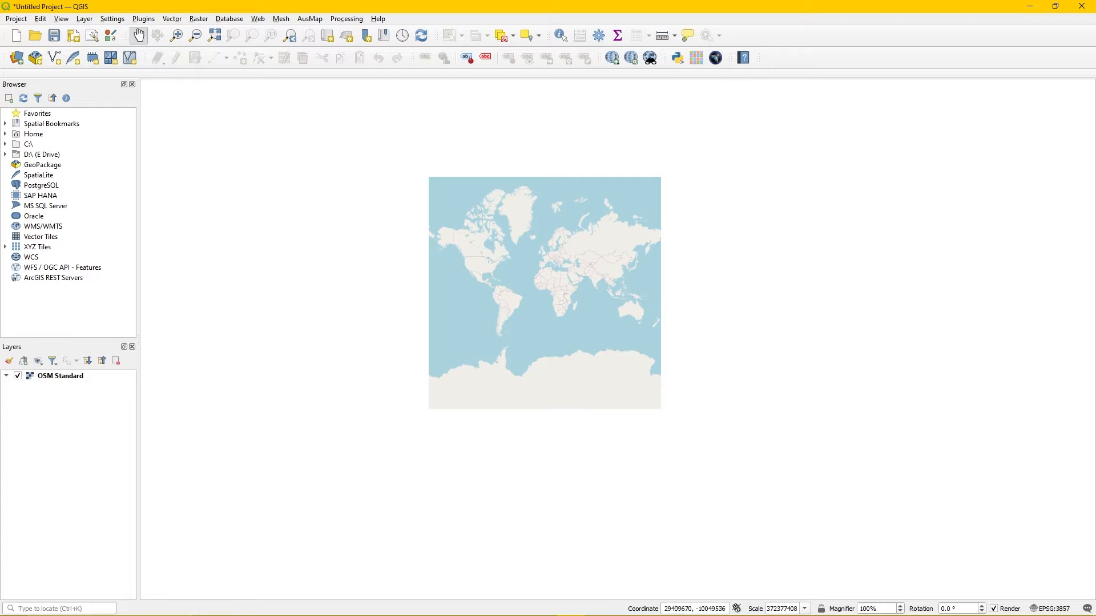
pyautogui.scroll(6, 643, 319)
pyautogui.moveTo(536, 456); pyautogui.dragTo(569, 312)
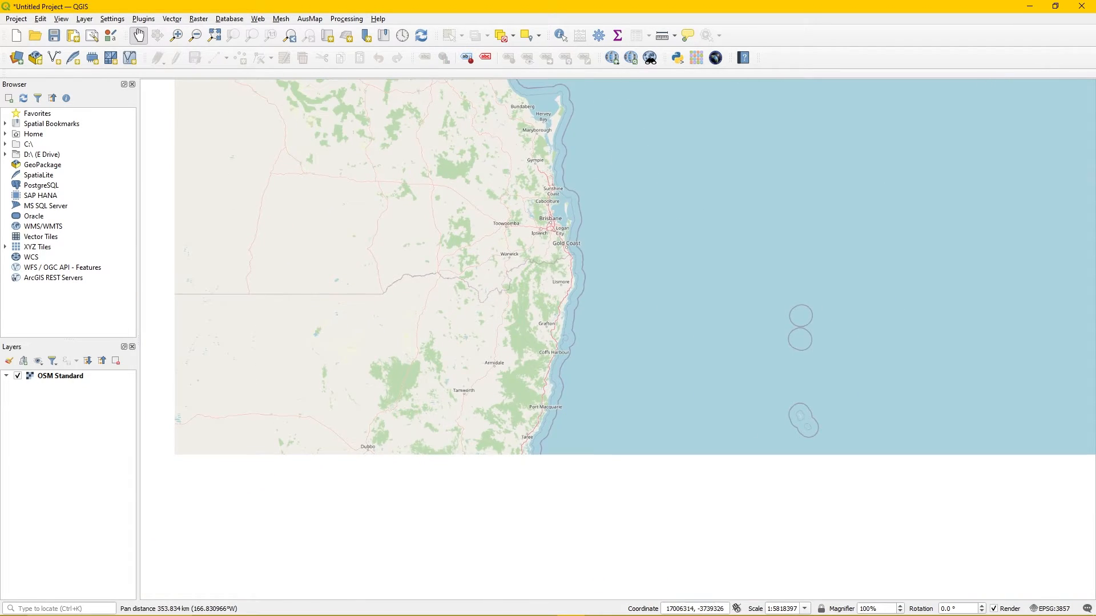
pyautogui.scroll(1, 484, 516)
pyautogui.moveTo(484, 515); pyautogui.dragTo(595, 345)
pyautogui.scroll(3, 551, 399)
pyautogui.moveTo(688, 243); pyautogui.dragTo(618, 415)
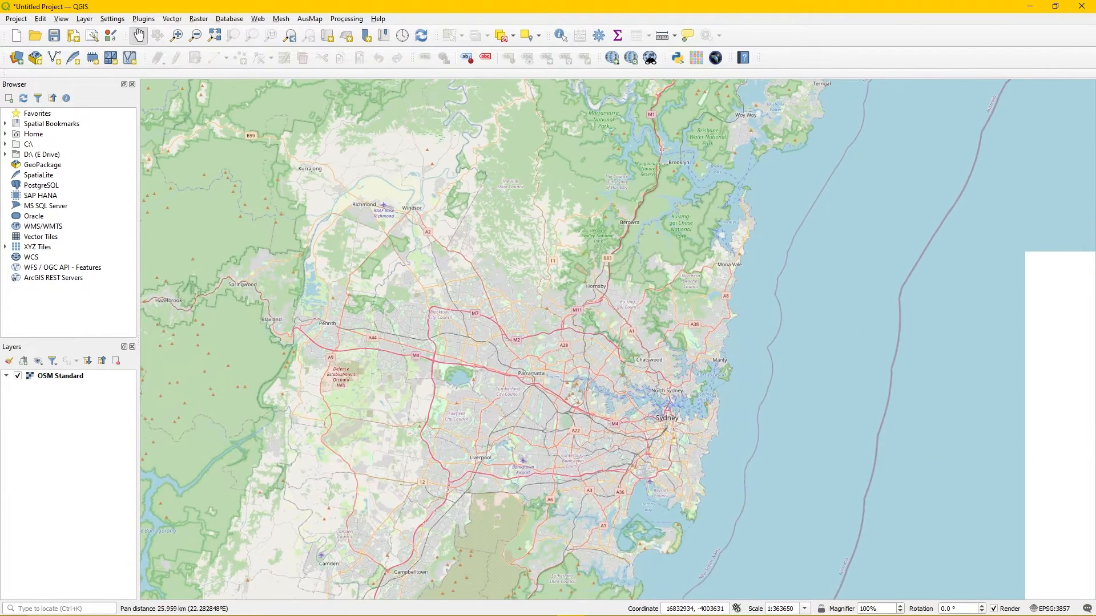
pyautogui.click(176, 35)
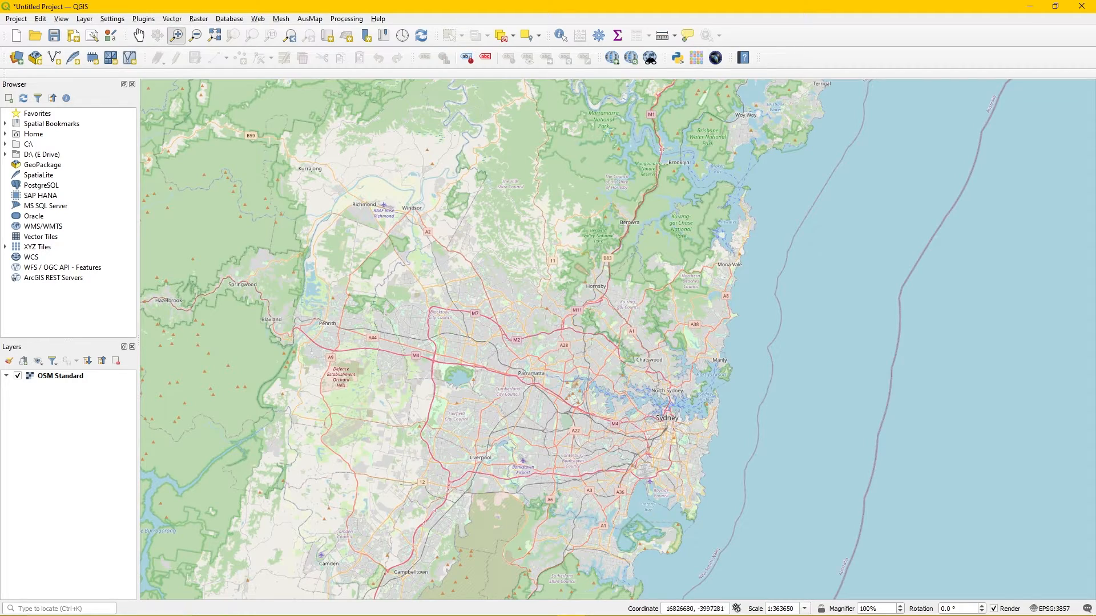
pyautogui.moveTo(628, 330); pyautogui.dragTo(674, 395)
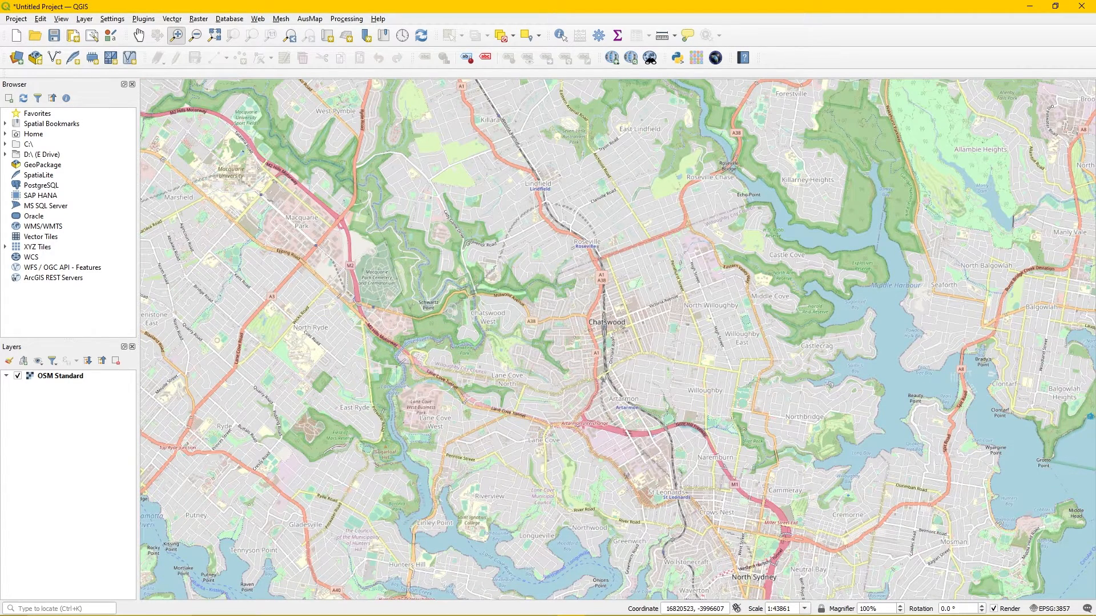
pyautogui.click(139, 36)
# Set the SRTM-Downloader bounds from the canvas extent and its output path to D:/QGIS Exports/Test1.
pyautogui.click(143, 19)
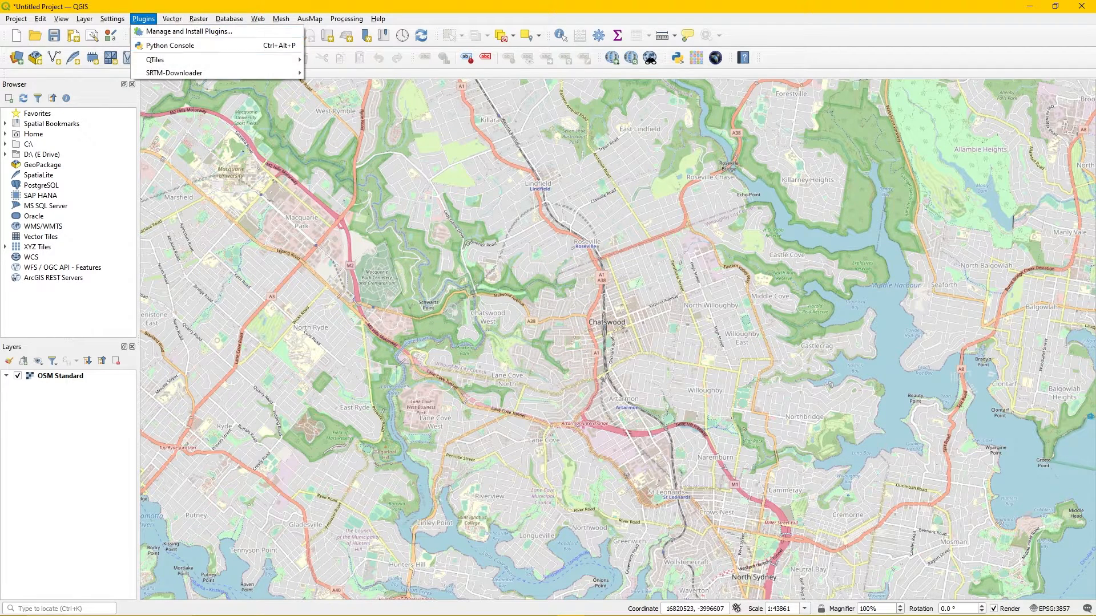
pyautogui.moveTo(172, 70)
pyautogui.click(342, 71)
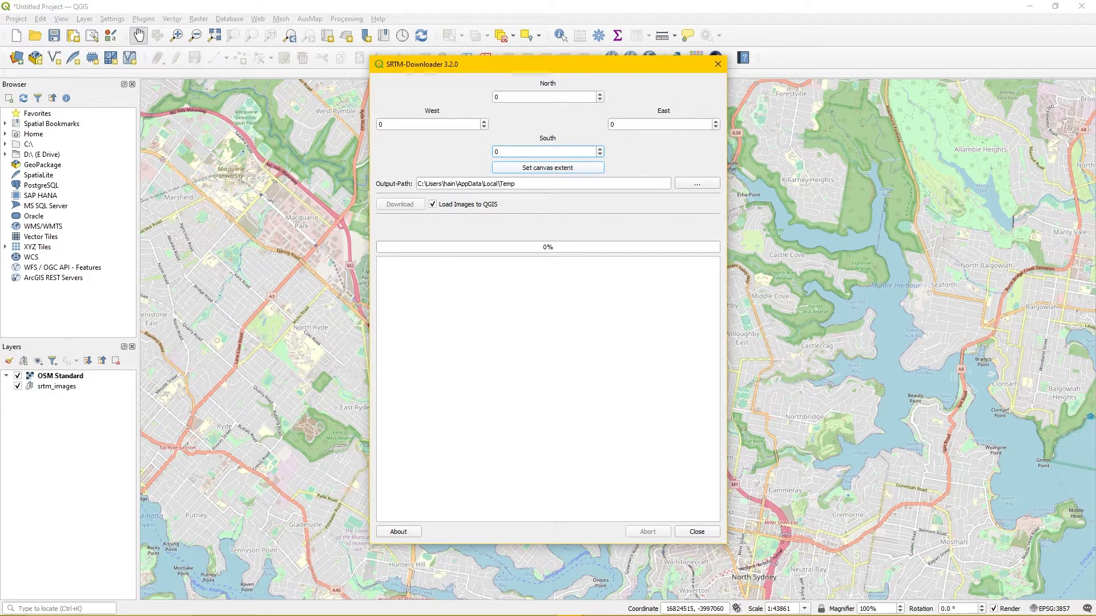
pyautogui.click(547, 168)
pyautogui.click(697, 183)
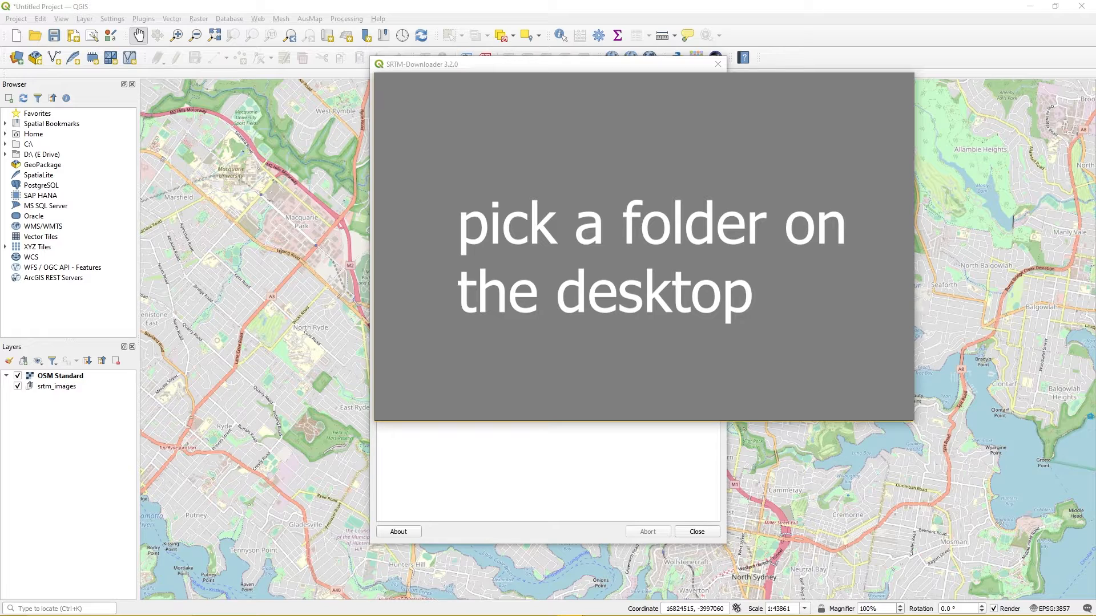
pyautogui.click(821, 408)
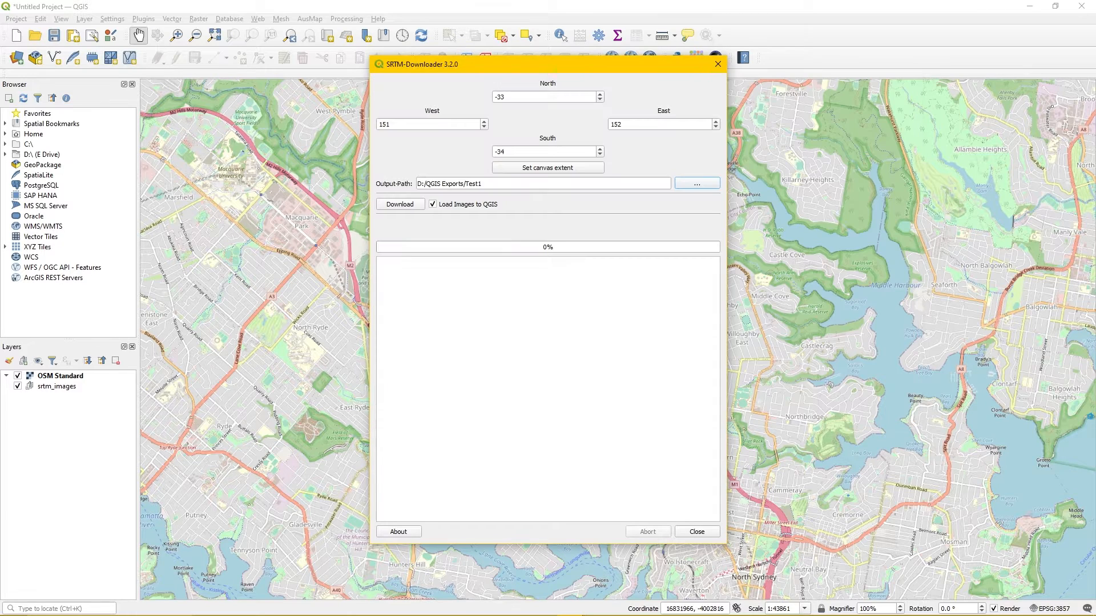
# Download the SRTM tile into the project, logging in with the Earthdata username and password, and close the downloader.
pyautogui.click(400, 205)
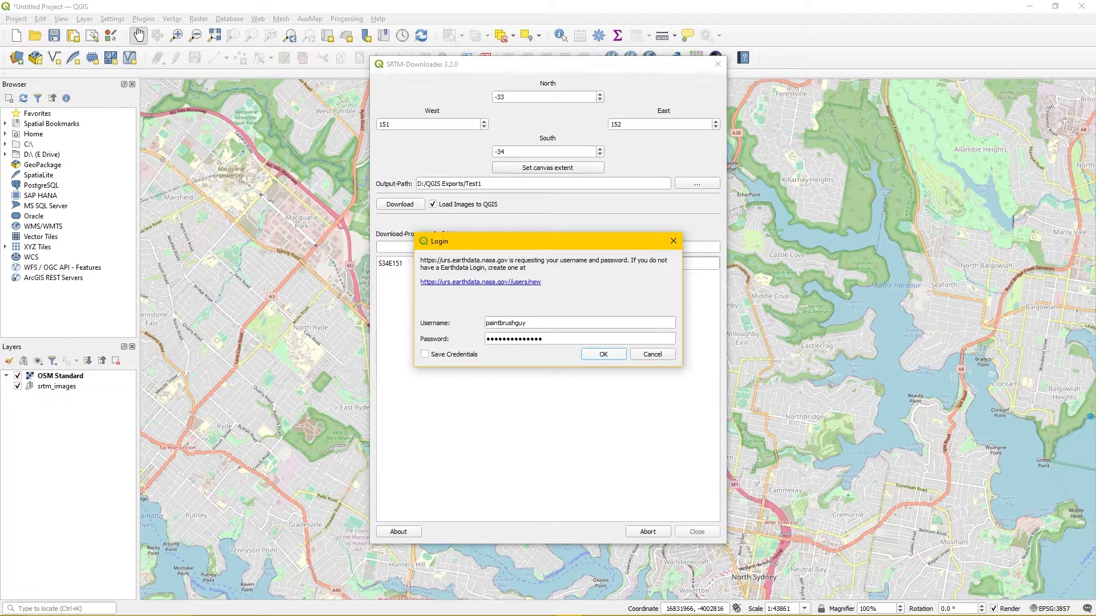
pyautogui.press('Return')
pyautogui.press('Return')
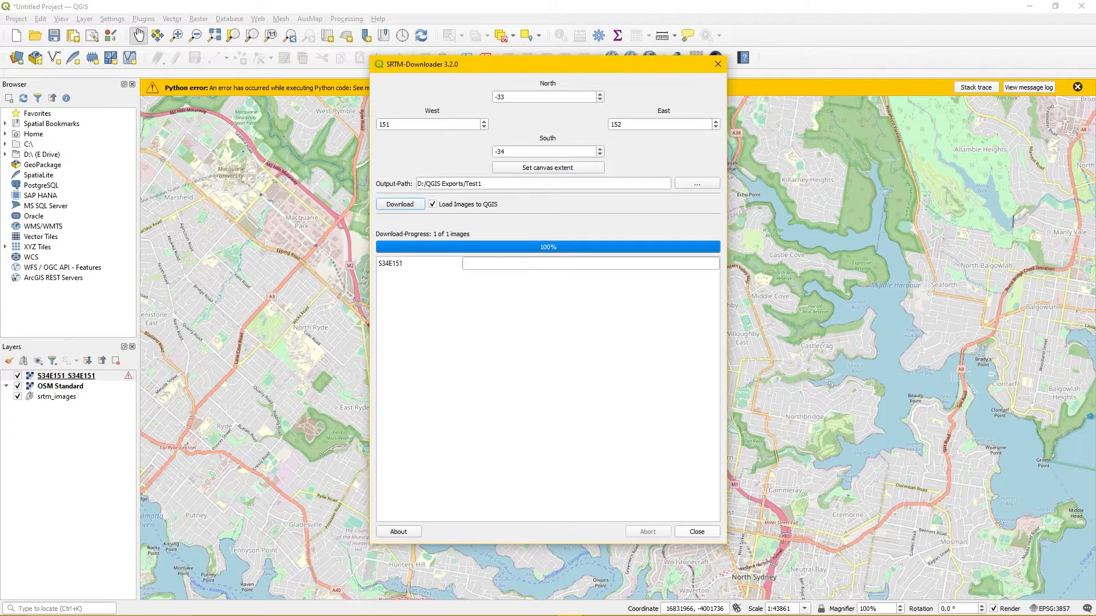
pyautogui.click(696, 532)
pyautogui.press('Return')
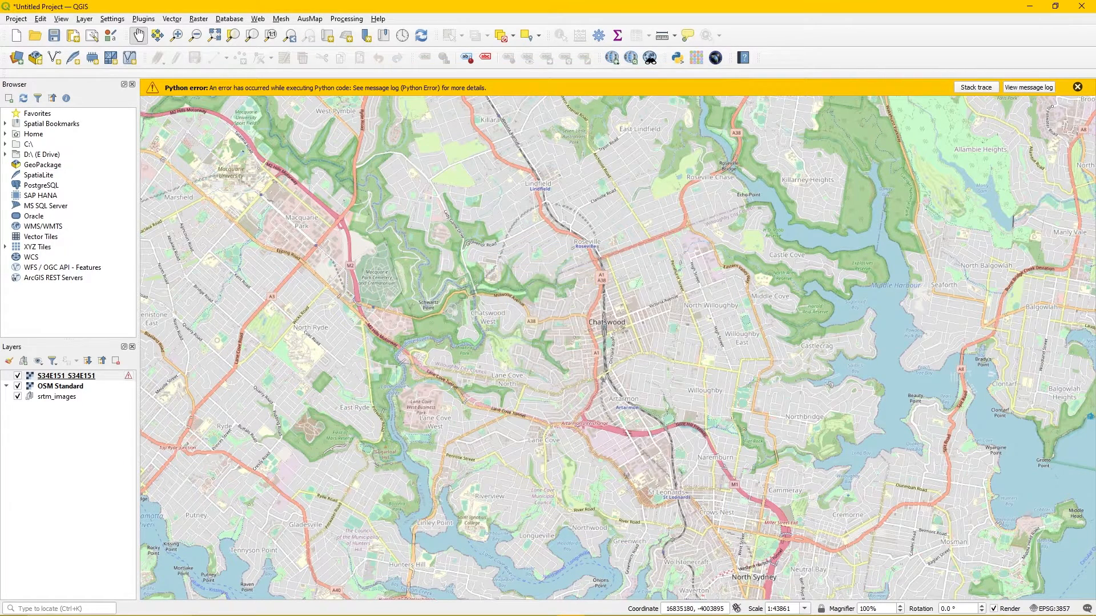
# Set the project coordinate reference system to WGS 84 (EPSG:4326) and dismiss the Python error notice.
pyautogui.click(1052, 609)
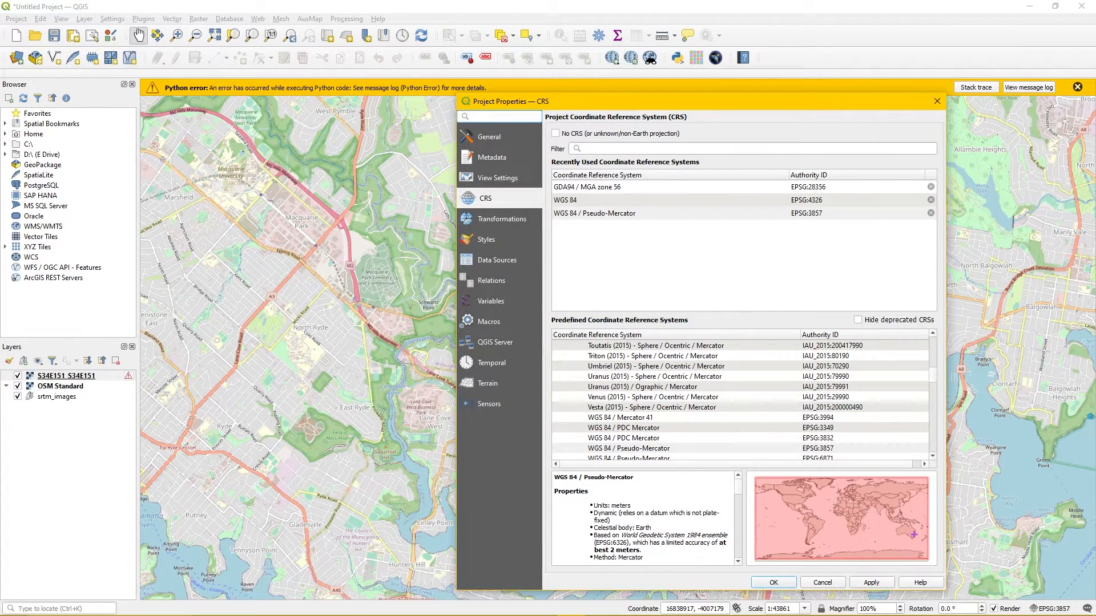
pyautogui.click(565, 201)
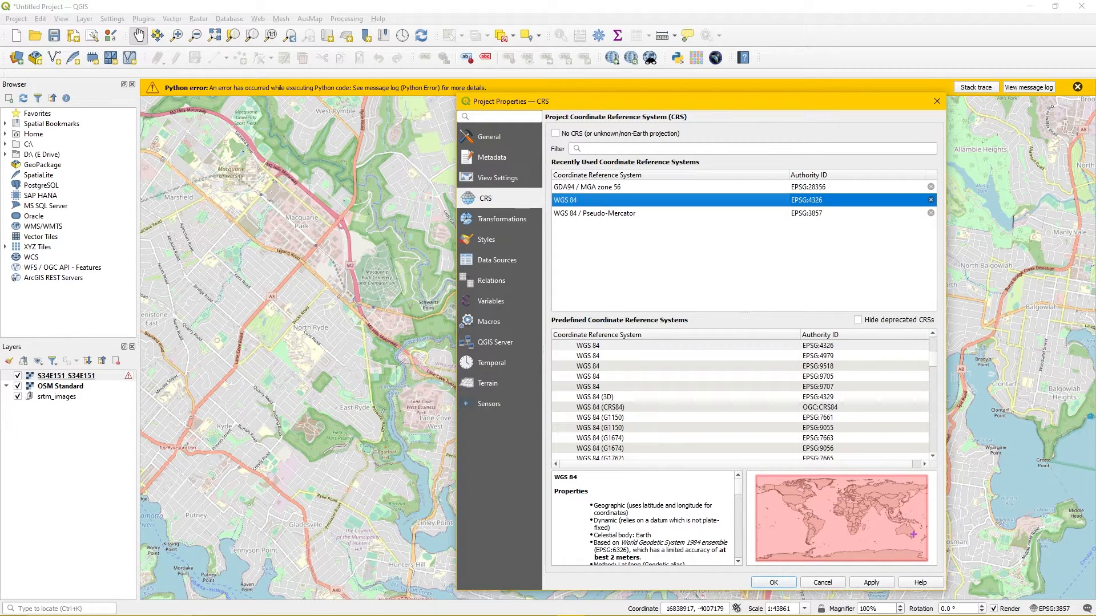
pyautogui.click(585, 149)
pyautogui.write('4326')
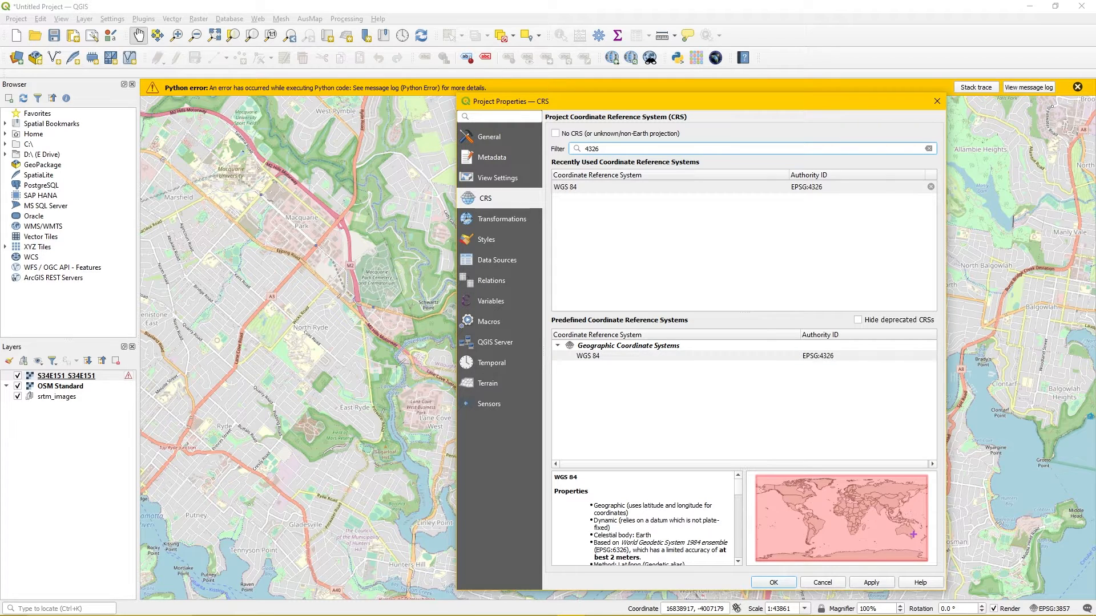
pyautogui.click(588, 356)
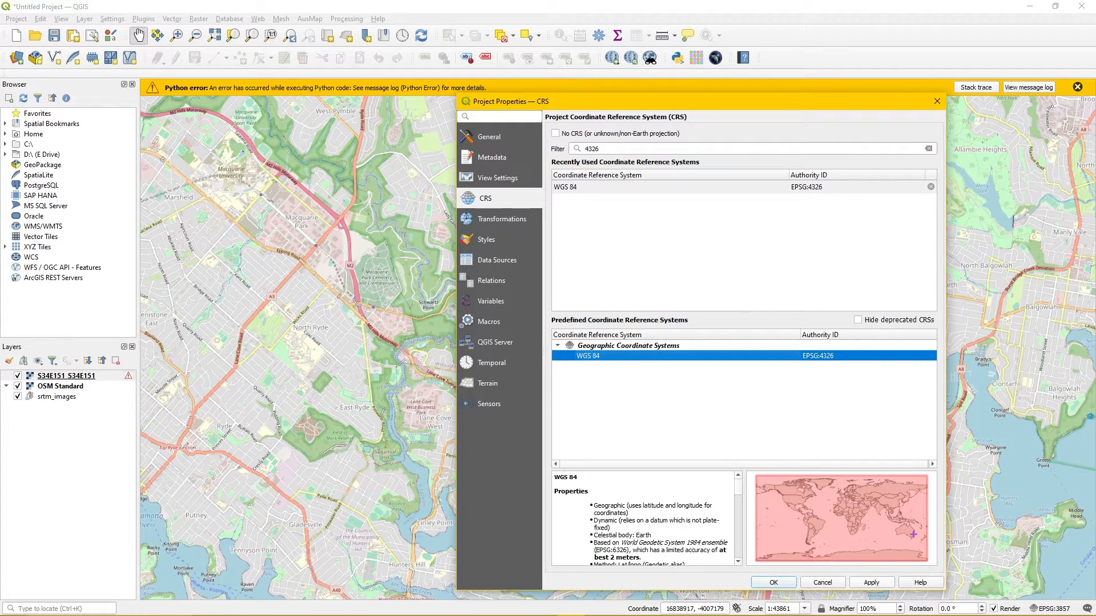
pyautogui.click(871, 583)
pyautogui.click(774, 582)
pyautogui.click(1077, 87)
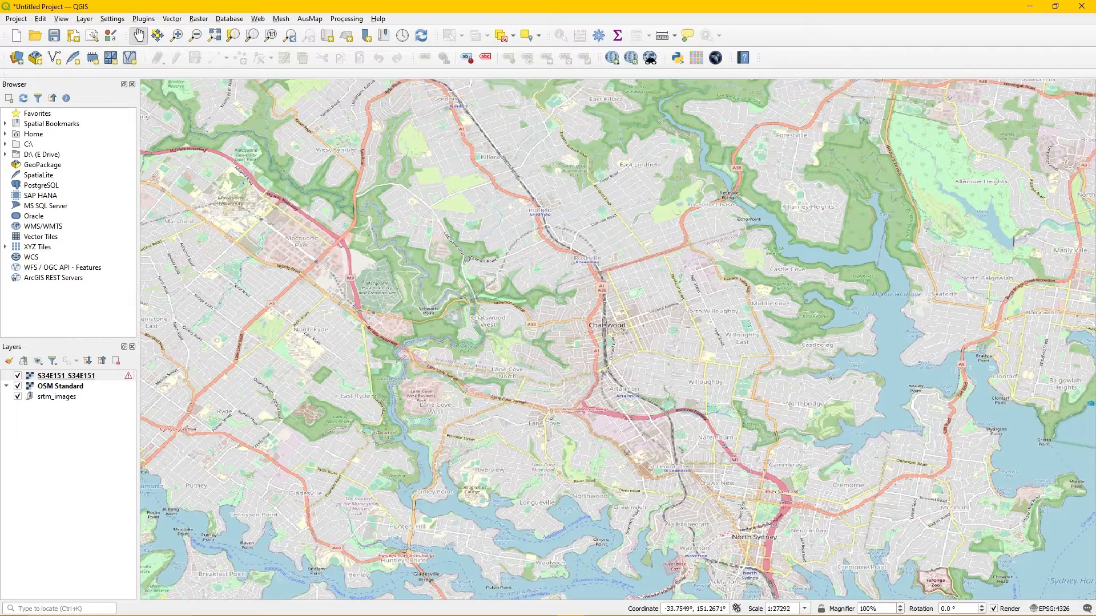
# Reopen SRTM-Downloader, set its bounds from the canvas extent and choose D:/QGIS Exports/Test1 as the output path.
pyautogui.click(143, 18)
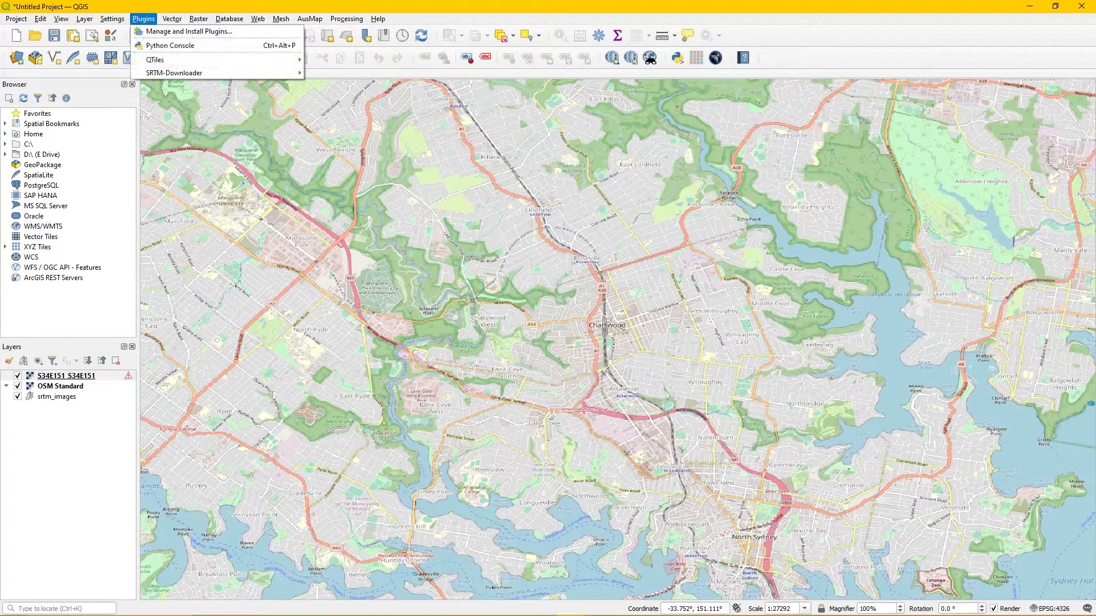
pyautogui.moveTo(222, 73)
pyautogui.click(354, 73)
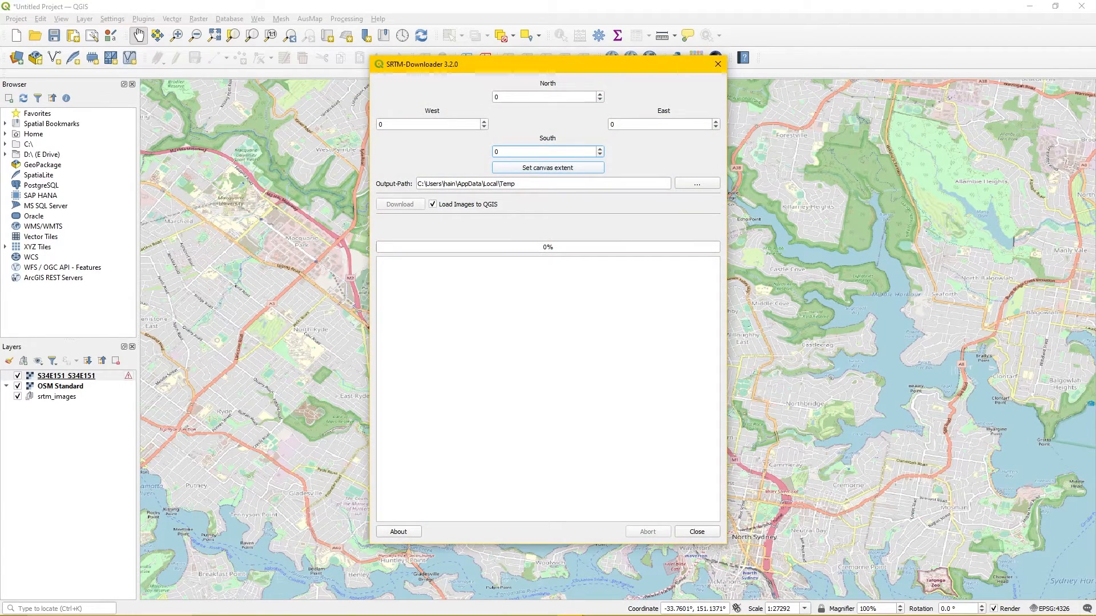
pyautogui.click(547, 168)
pyautogui.click(697, 183)
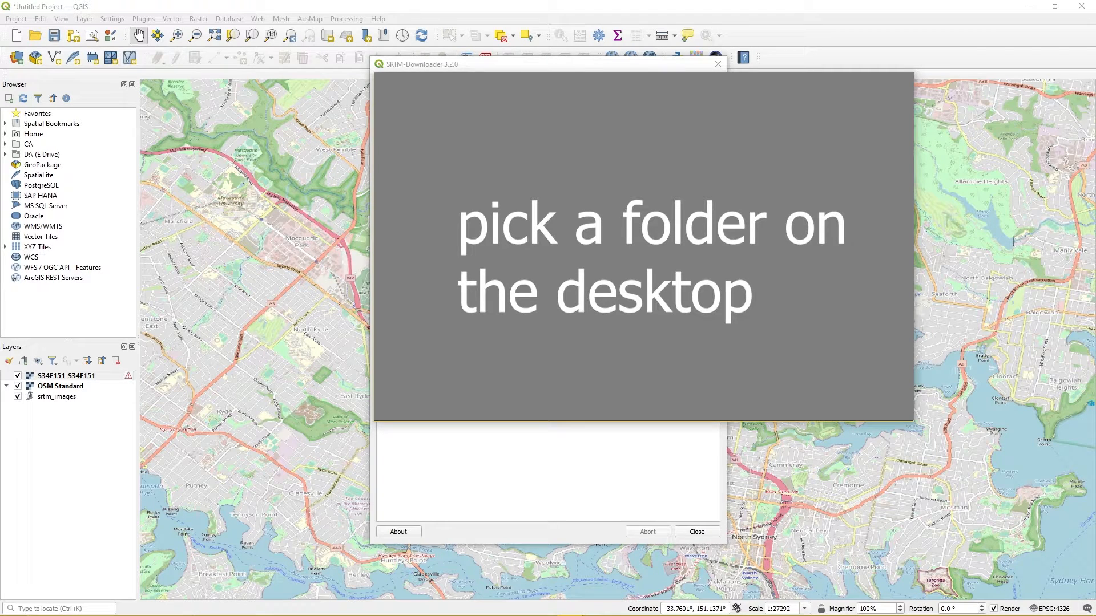
pyautogui.click(827, 408)
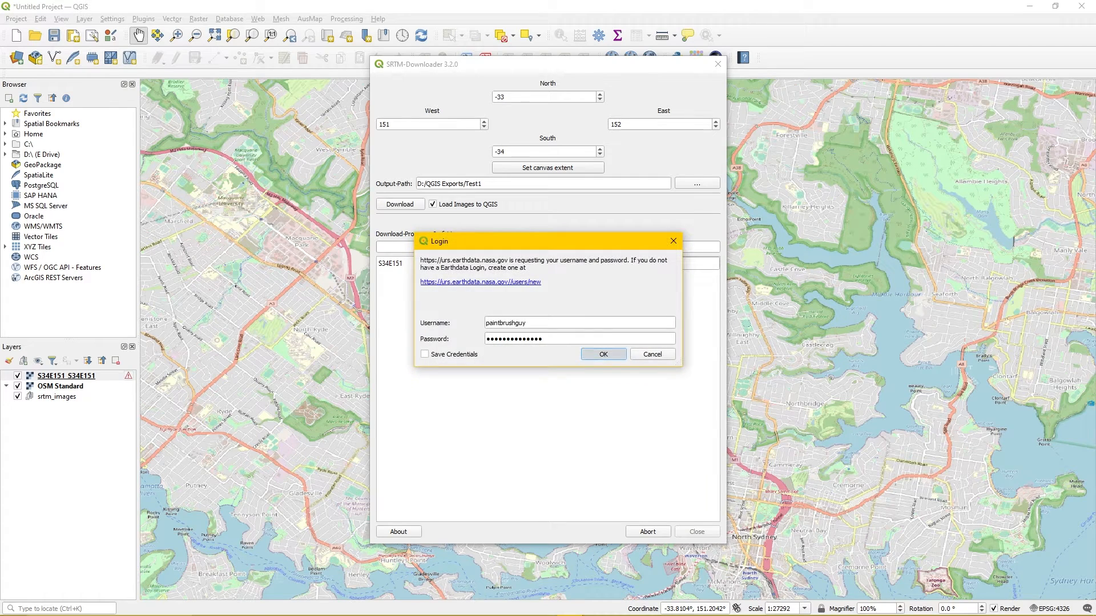
# Download the S34E151 tile into the project using the Earthdata username and password, and close the downloader.
pyautogui.press('Return')
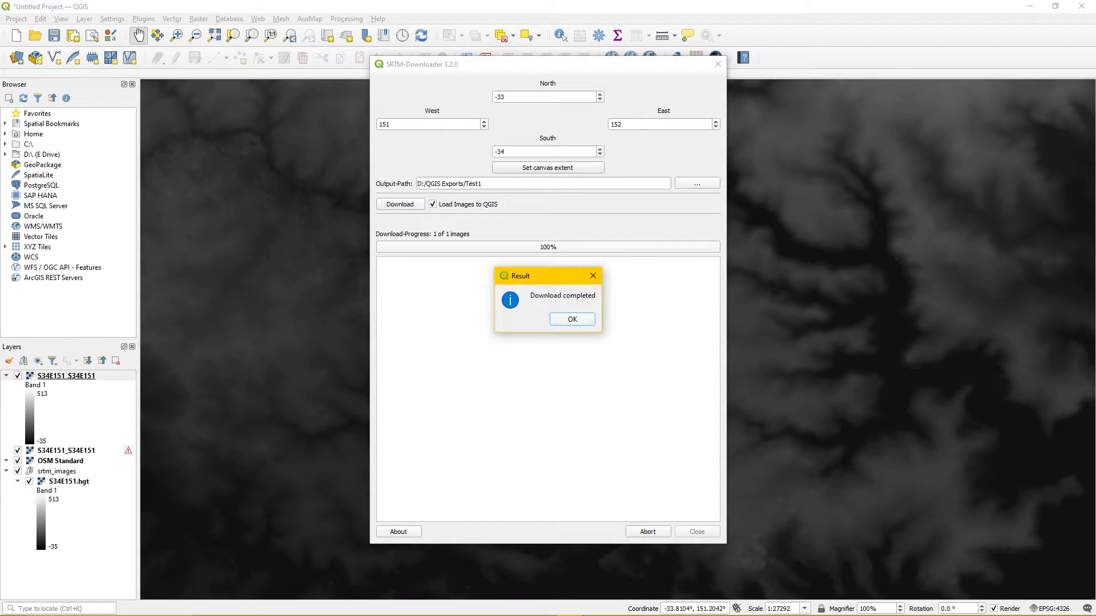
pyautogui.click(572, 318)
pyautogui.click(718, 64)
# Examine the downloaded elevation raster's coverage and terrain detail from Sydney up to Newcastle against the OSM basemap.
pyautogui.scroll(-3, 731, 315)
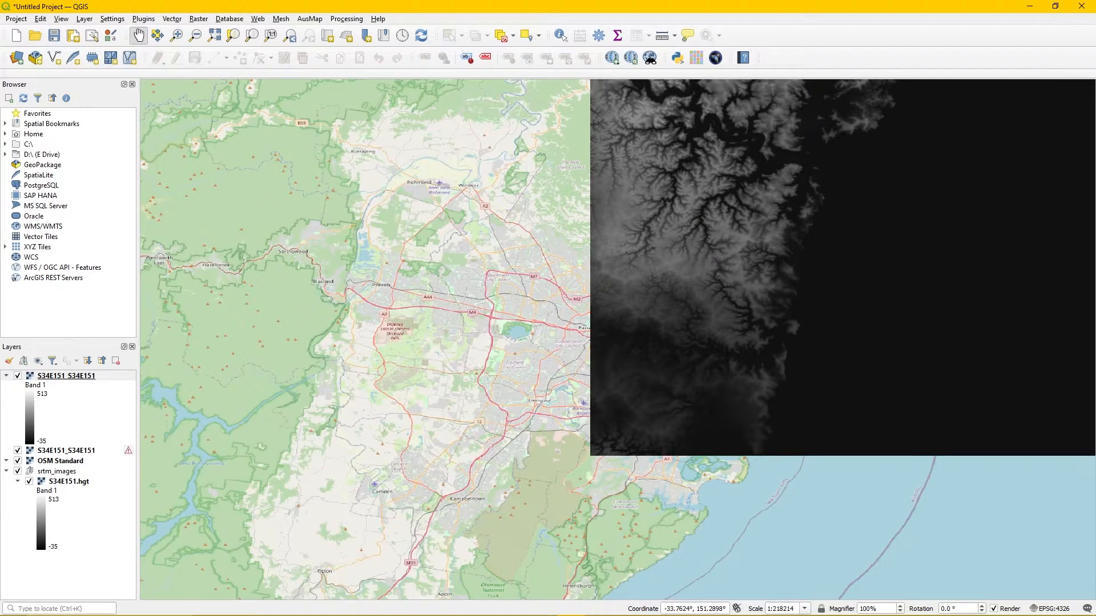
pyautogui.moveTo(865, 233); pyautogui.dragTo(737, 310)
pyautogui.moveTo(662, 166); pyautogui.dragTo(433, 246)
pyautogui.moveTo(381, 400); pyautogui.dragTo(472, 233)
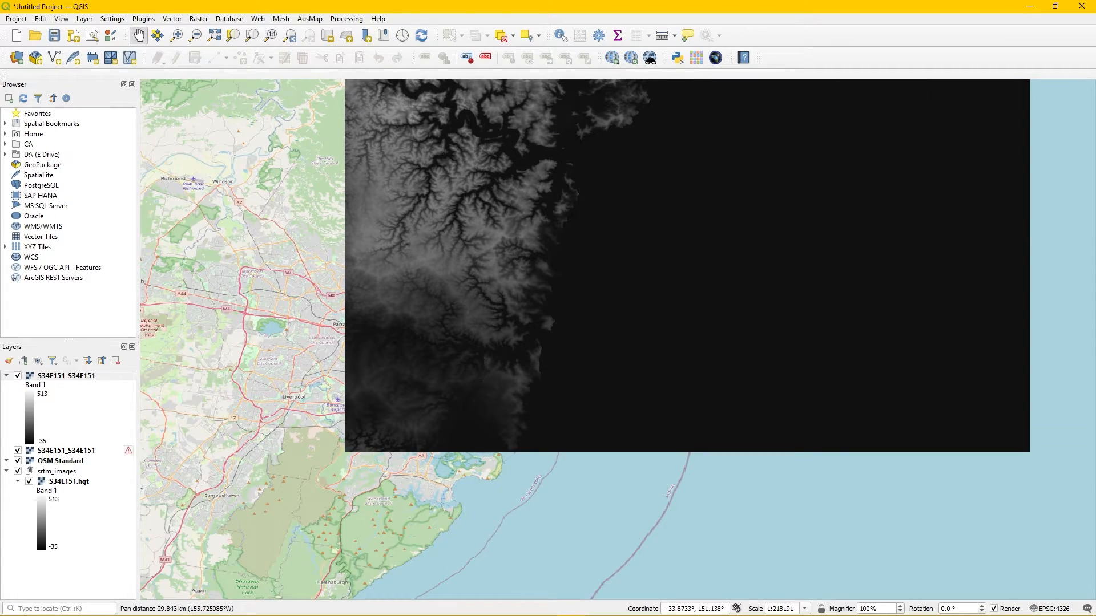
pyautogui.scroll(2, 439, 366)
pyautogui.moveTo(583, 226); pyautogui.dragTo(526, 357)
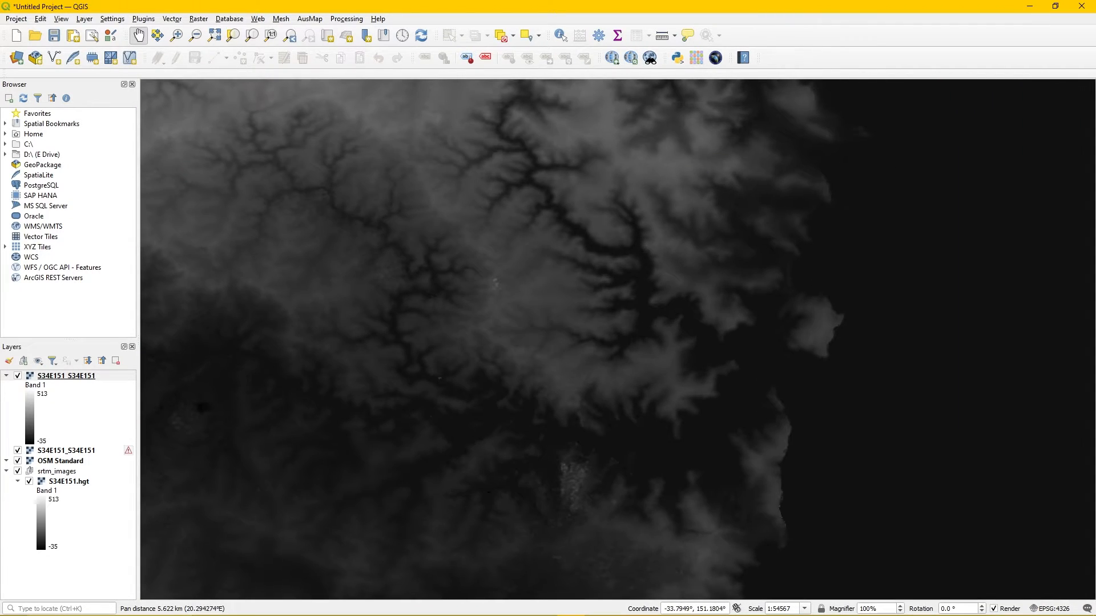
pyautogui.scroll(2, 523, 355)
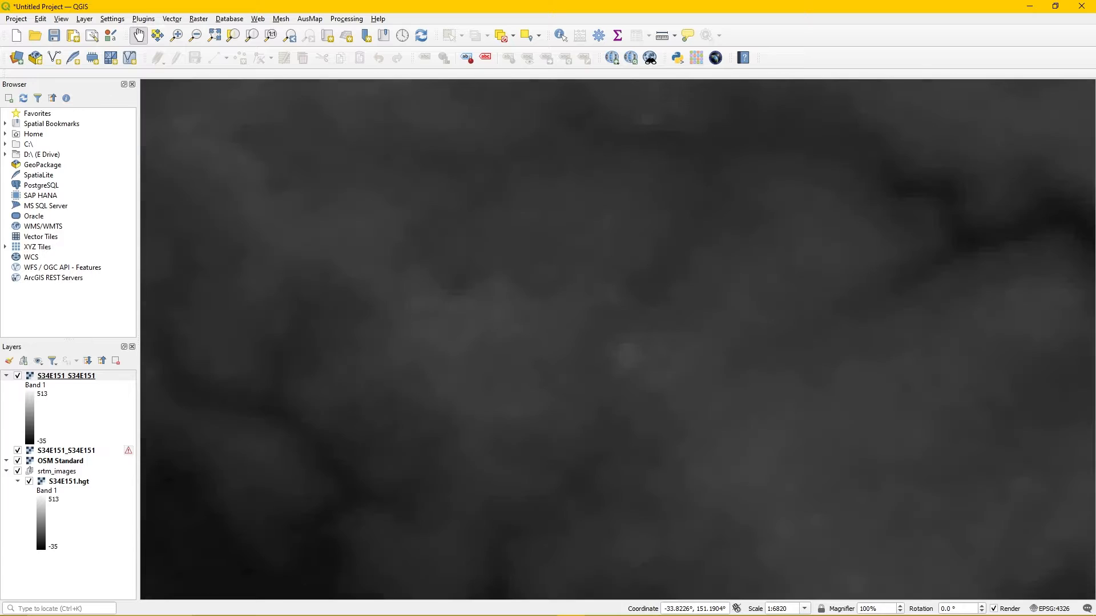
pyautogui.scroll(-2, 524, 355)
pyautogui.scroll(-1, 536, 435)
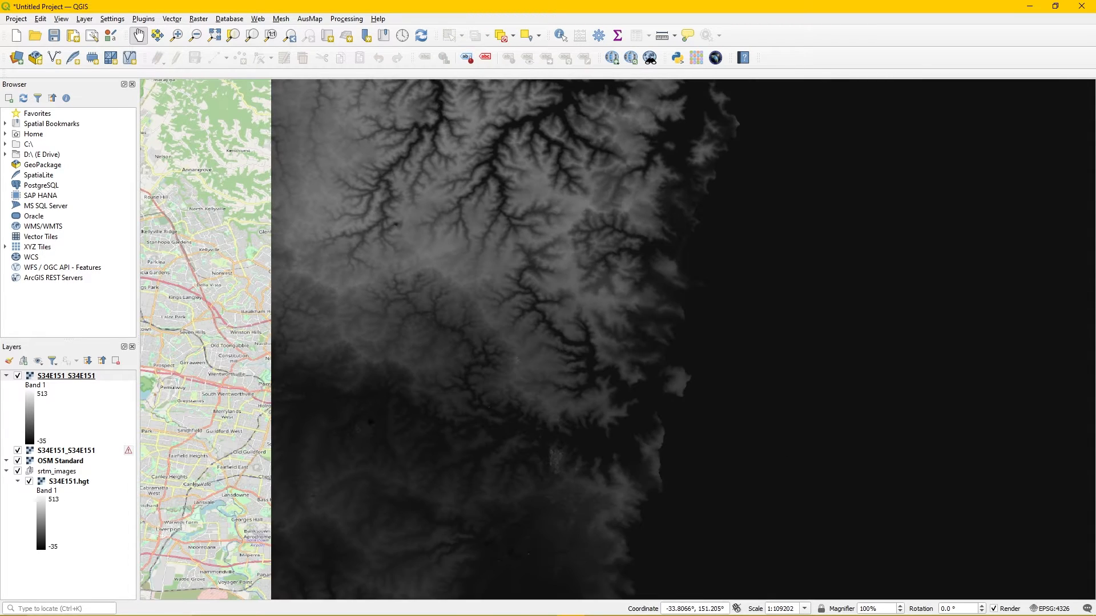
pyautogui.moveTo(556, 234); pyautogui.dragTo(552, 346)
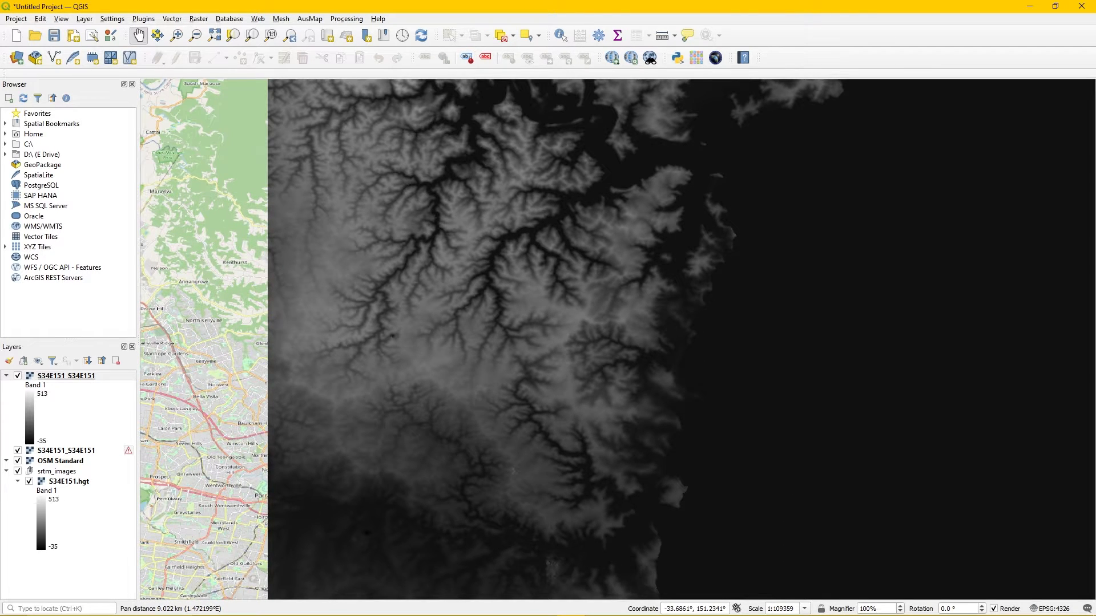
pyautogui.scroll(-1, 591, 319)
pyautogui.moveTo(649, 199); pyautogui.dragTo(634, 393)
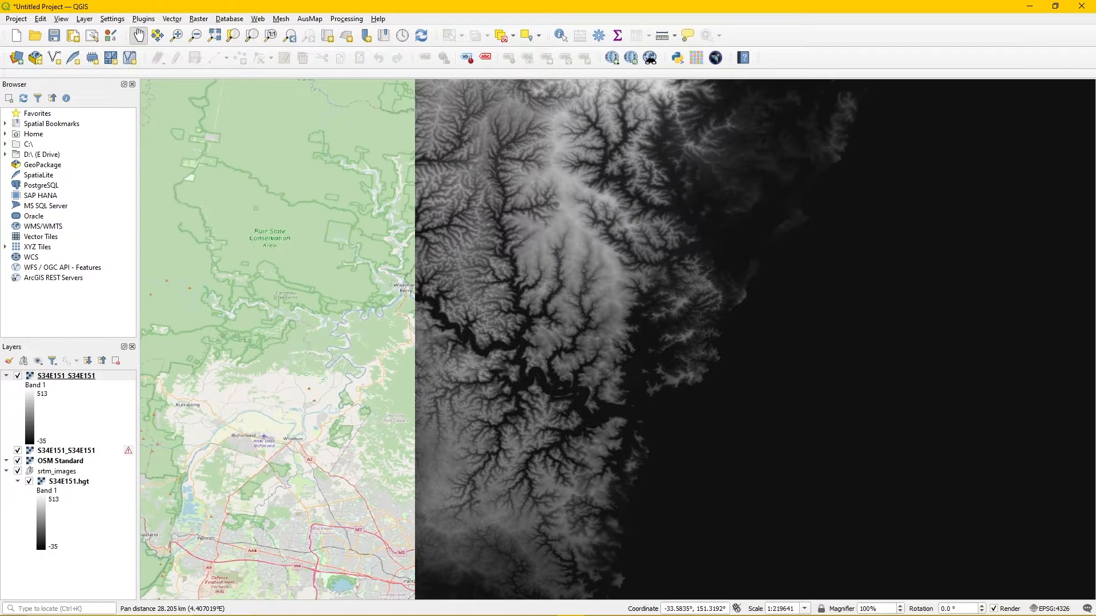
pyautogui.scroll(-1, 633, 392)
pyautogui.moveTo(537, 237); pyautogui.dragTo(429, 274)
pyautogui.moveTo(253, 378); pyautogui.dragTo(224, 273)
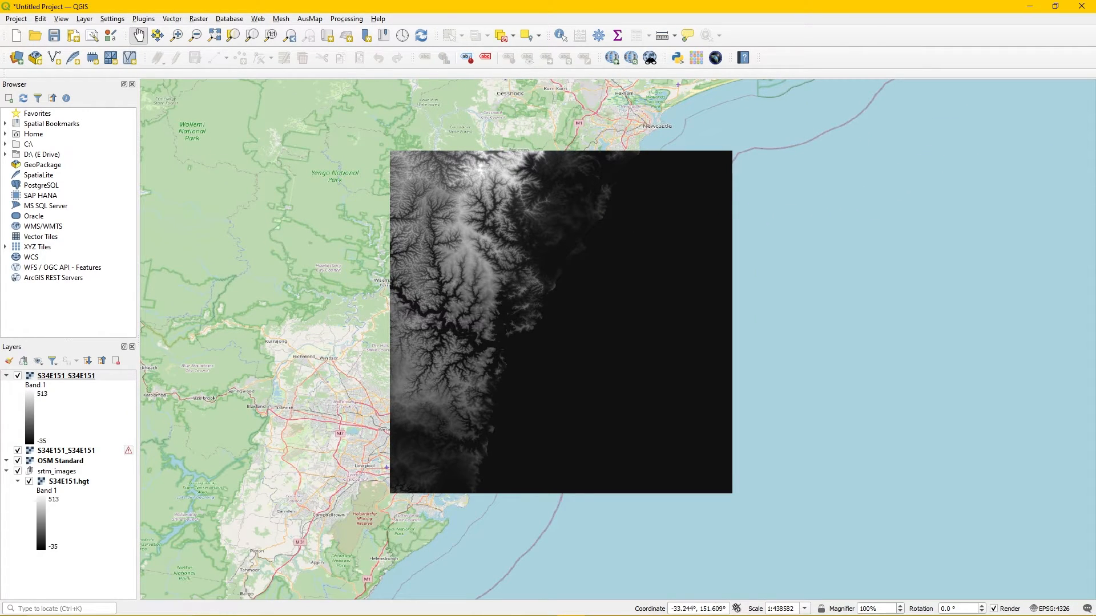
pyautogui.moveTo(472, 377); pyautogui.dragTo(542, 244)
pyautogui.scroll(4, 456, 356)
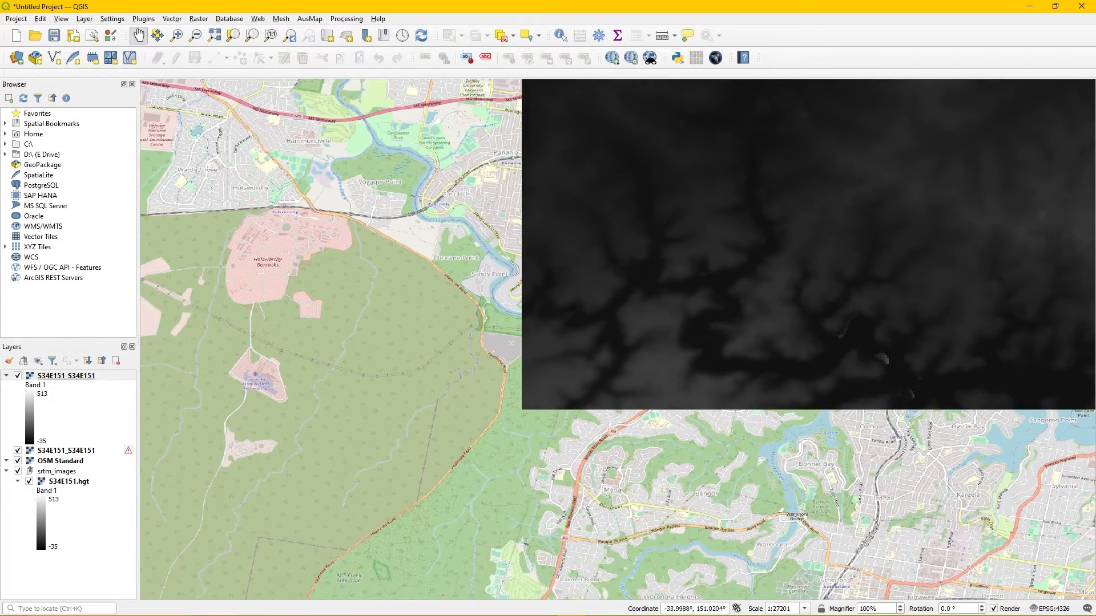
pyautogui.scroll(-1, 540, 398)
pyautogui.moveTo(639, 245); pyautogui.dragTo(542, 340)
pyautogui.scroll(-4, 542, 340)
pyautogui.scroll(3, 622, 190)
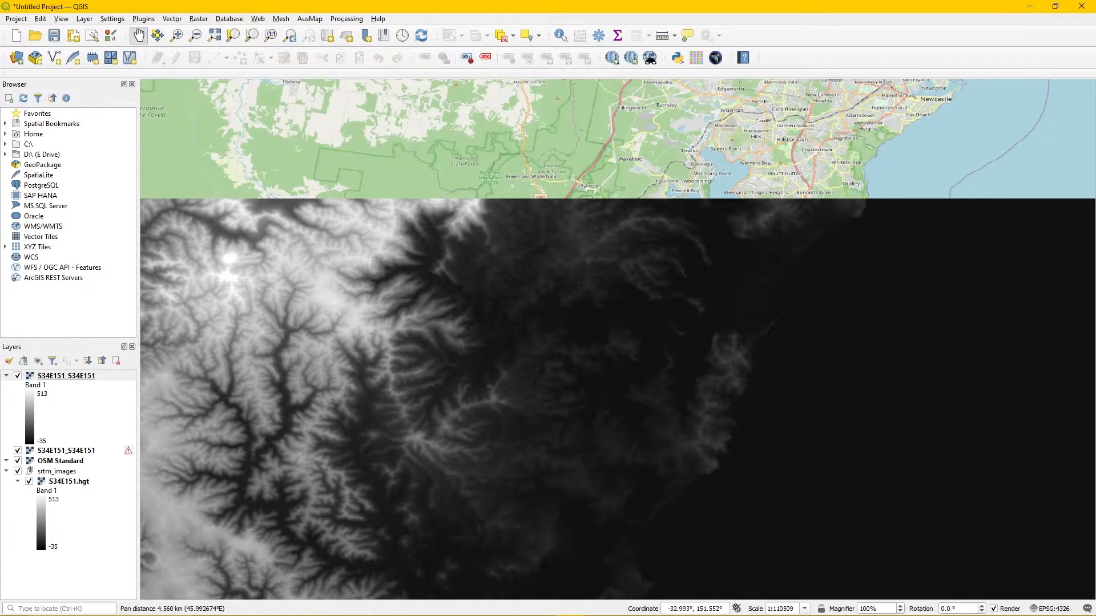
pyautogui.moveTo(513, 400); pyautogui.dragTo(719, 160)
# Remove the duplicate S34E151_S34E151 layer that has the broken data source.
pyautogui.rightClick(50, 450)
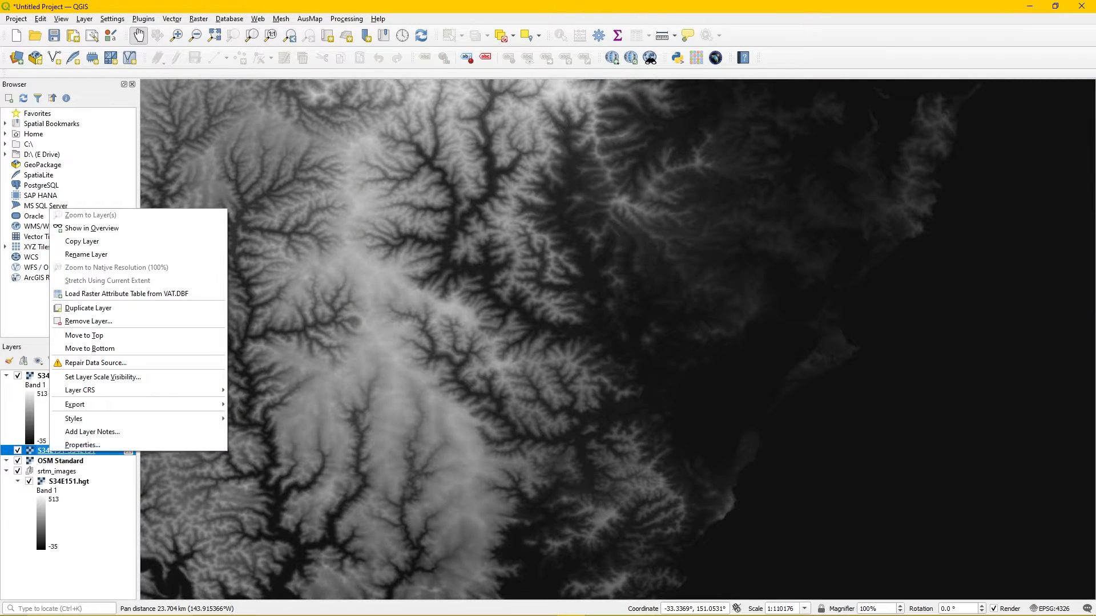
pyautogui.click(88, 321)
pyautogui.press('Return')
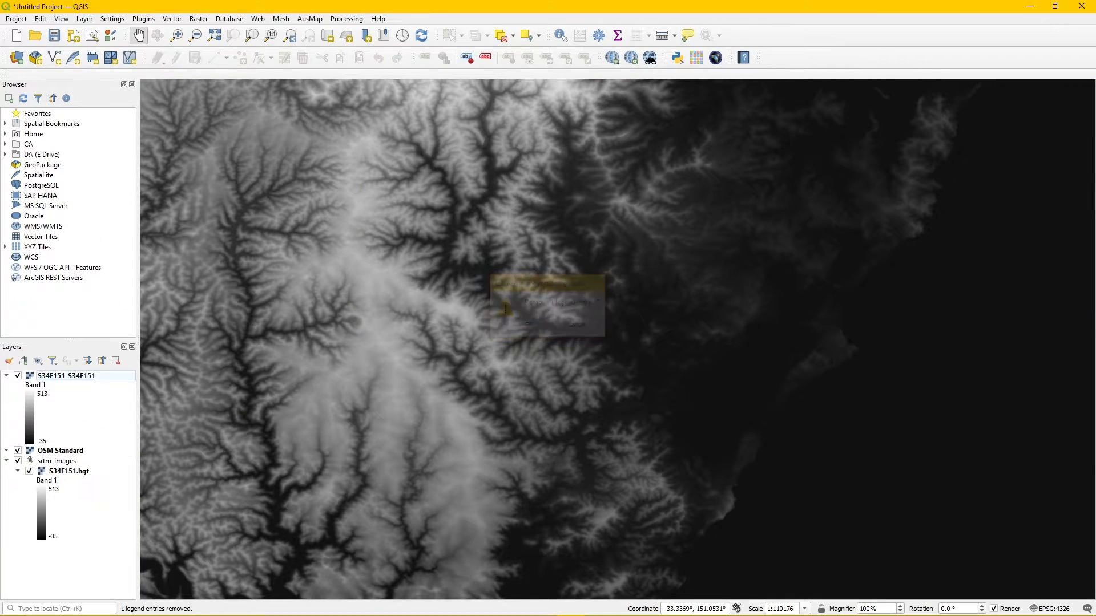
# Look up the source file path in the S34E151.hgt layer's properties and open its containing folder in File Explorer.
pyautogui.click(69, 472)
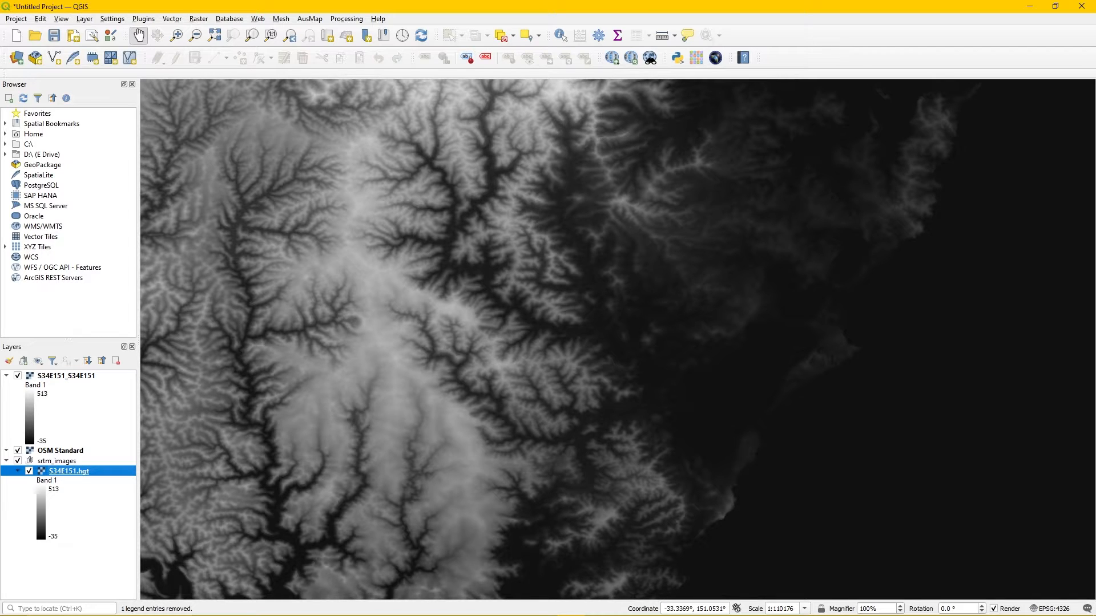
pyautogui.rightClick(73, 471)
pyautogui.click(100, 464)
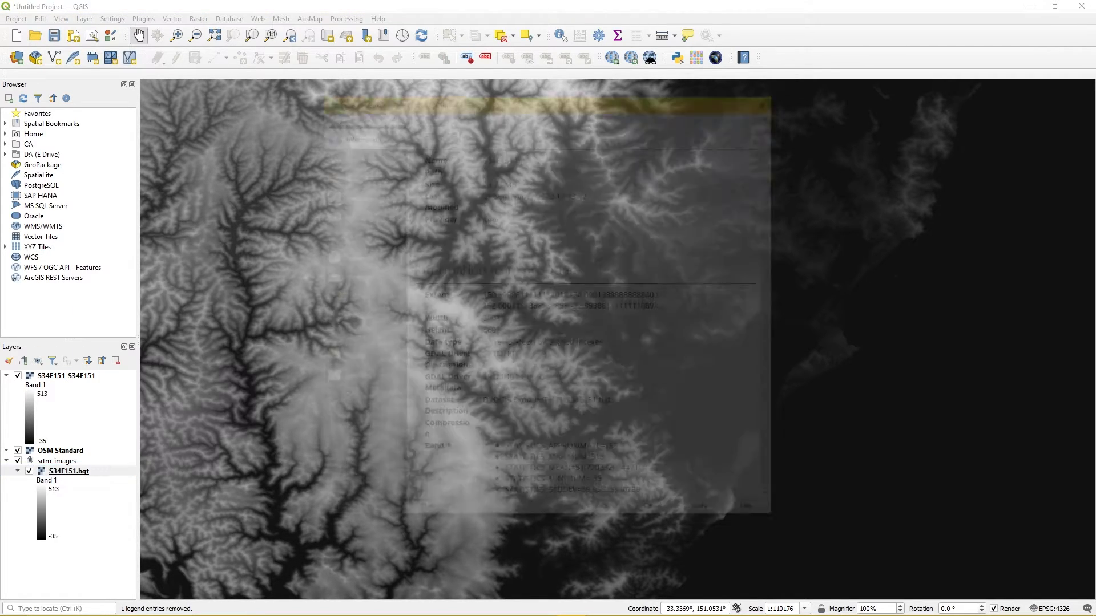
pyautogui.moveTo(440, 167); pyautogui.dragTo(612, 166)
pyautogui.click(560, 166)
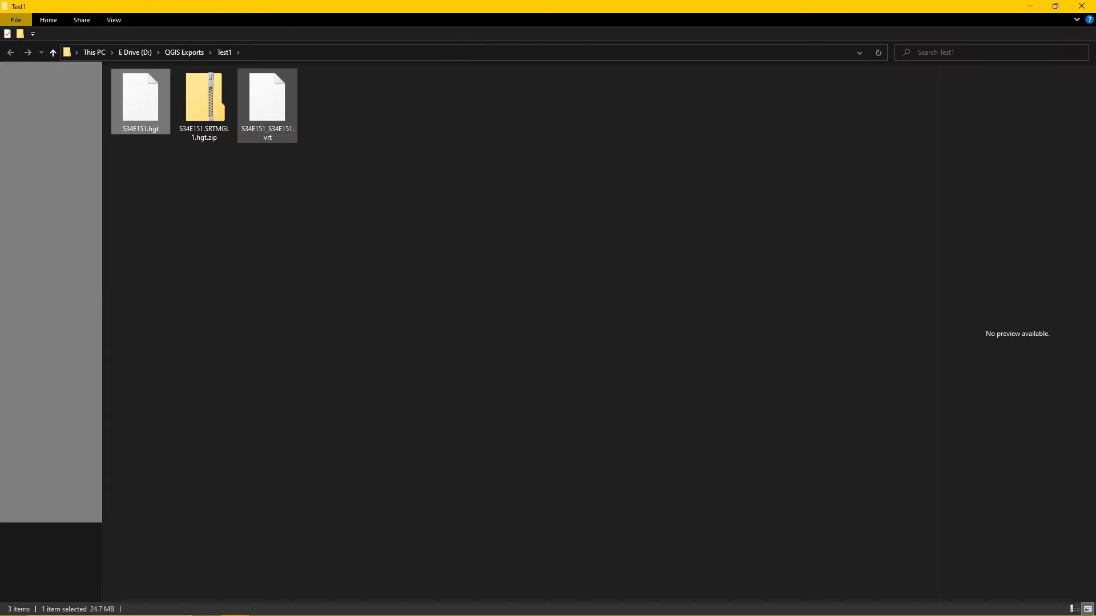
# Delete the S34E151 zip and vrt files from the Test1 folder, and close the folder and the layer properties.
pyautogui.moveTo(317, 164); pyautogui.dragTo(197, 106)
pyautogui.press('Delete')
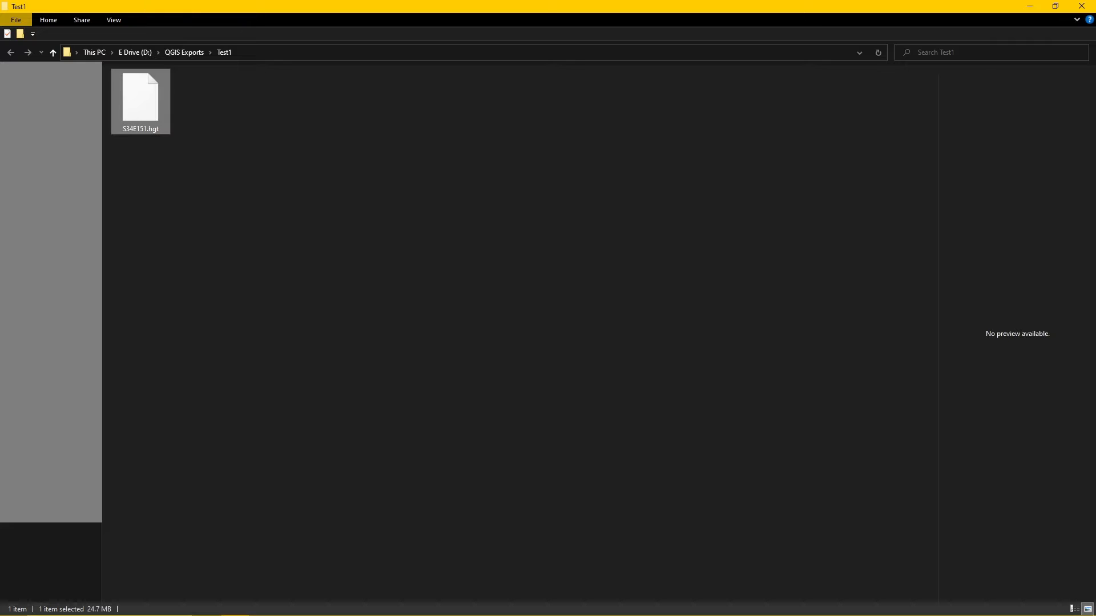
pyautogui.click(1082, 7)
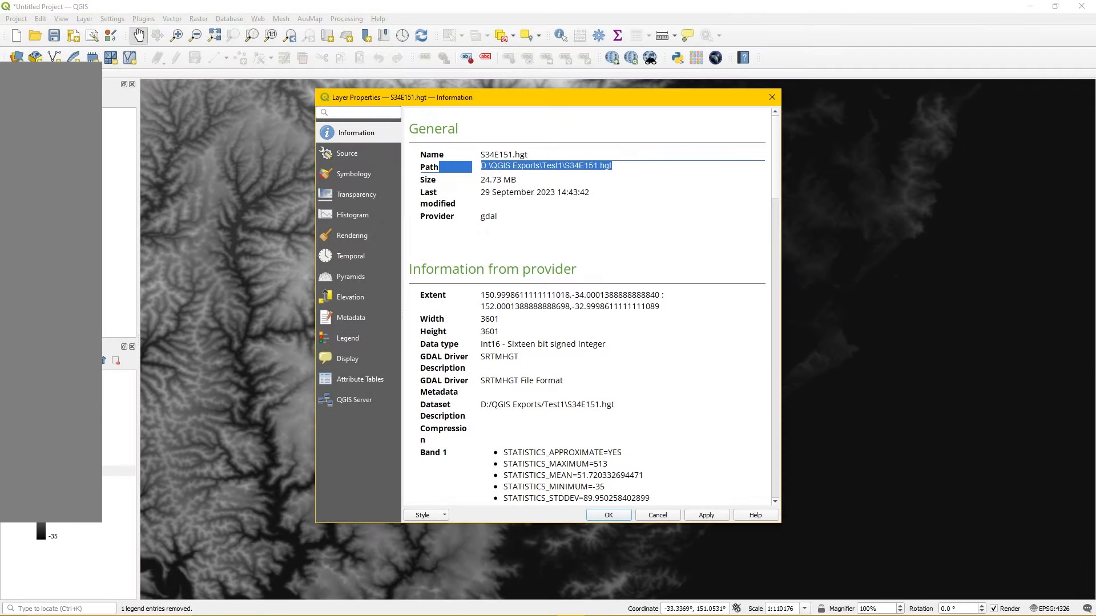
pyautogui.click(772, 98)
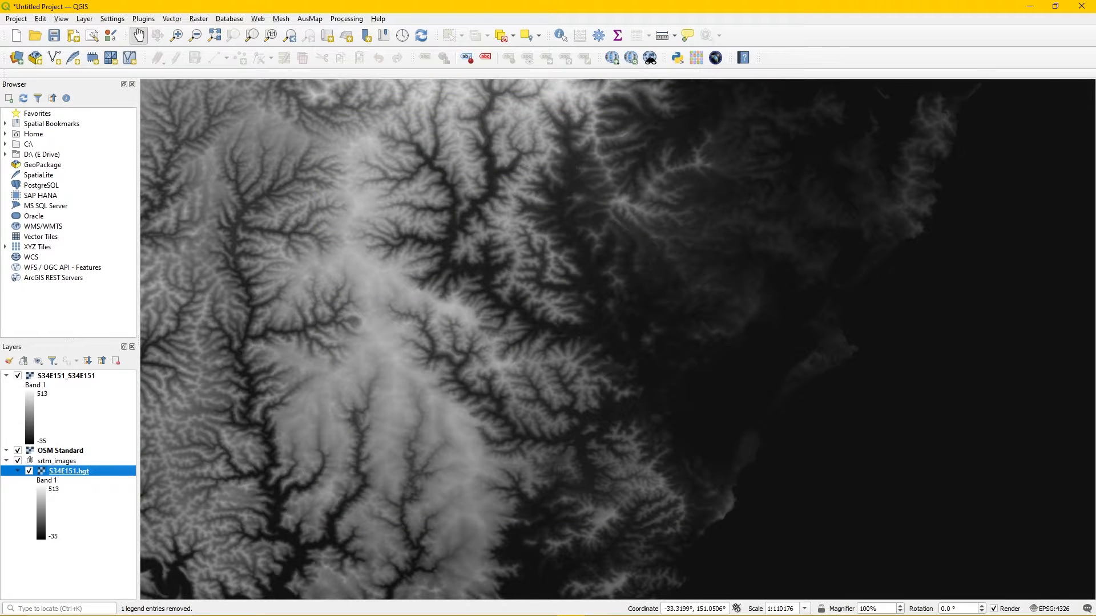
# Remove the S34E151.hgt layer and its srtm_images group from the project.
pyautogui.rightClick(69, 471)
pyautogui.click(103, 341)
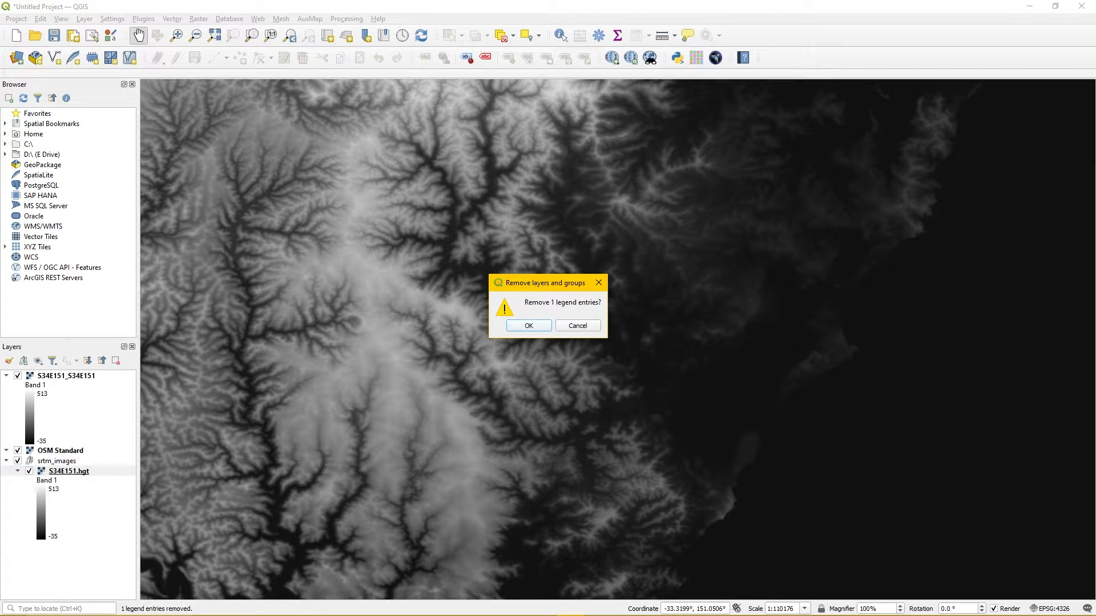
pyautogui.press('Return')
pyautogui.rightClick(63, 462)
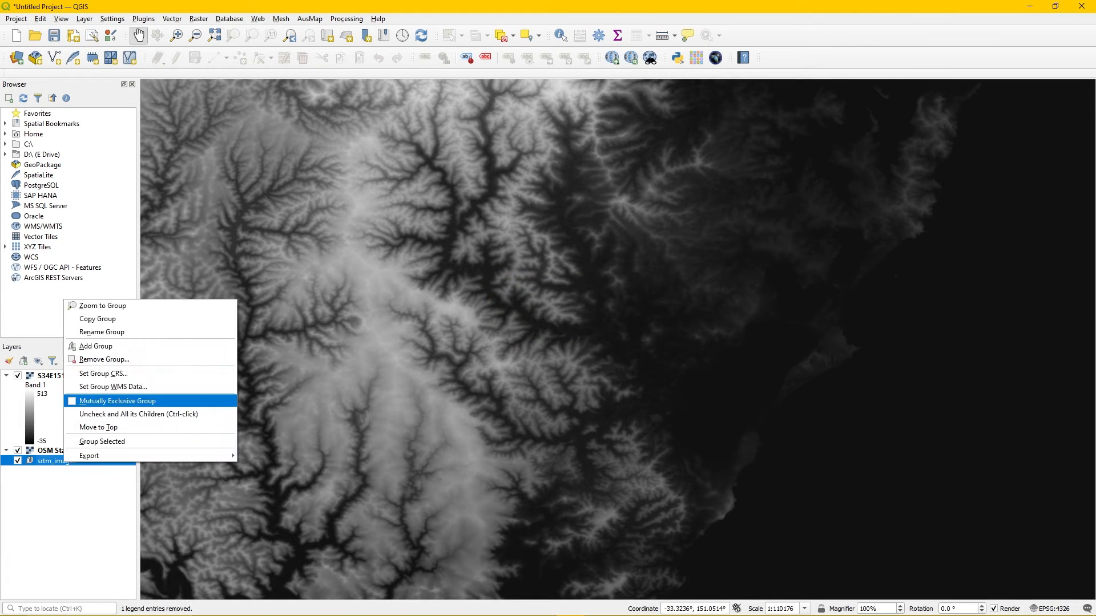
pyautogui.click(87, 359)
# Remove the remaining S34E151_S34E151 elevation layer above the OSM Standard basemap.
pyautogui.click(77, 376)
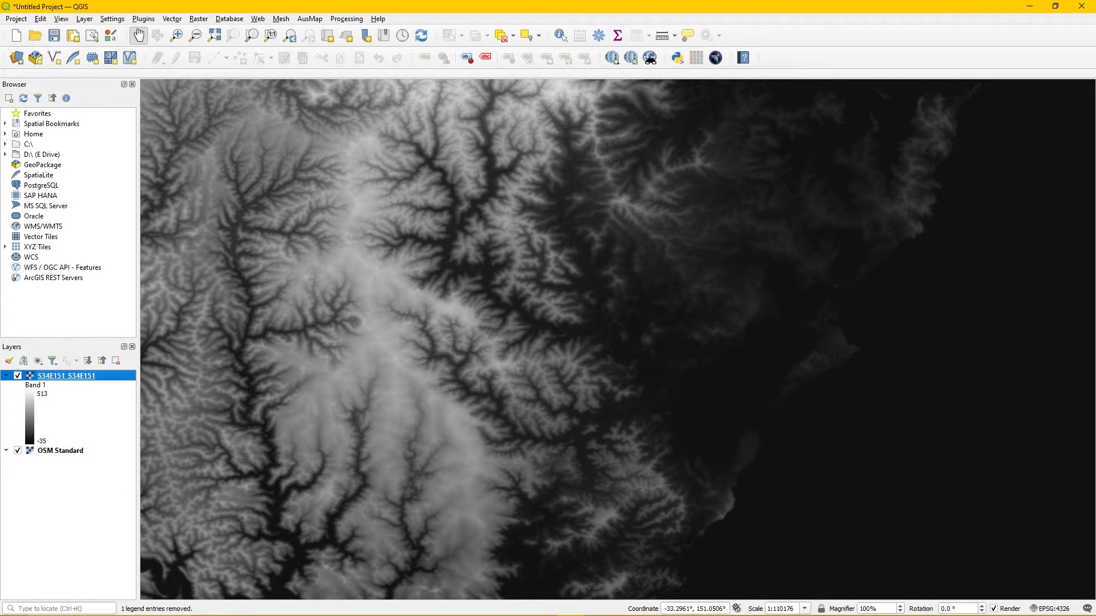
pyautogui.rightClick(78, 376)
pyautogui.click(103, 489)
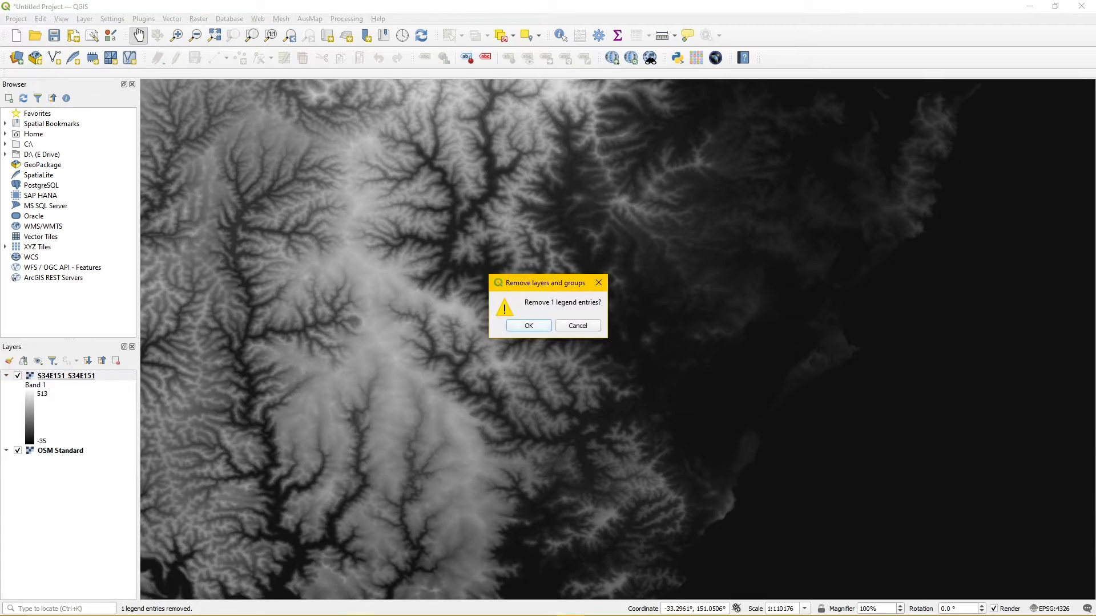
pyautogui.press('Return')
# Add the Sydney201304-LID1-AHD digital elevation model tiles to the project over the area north of Sydney.
pyautogui.scroll(2, 565, 457)
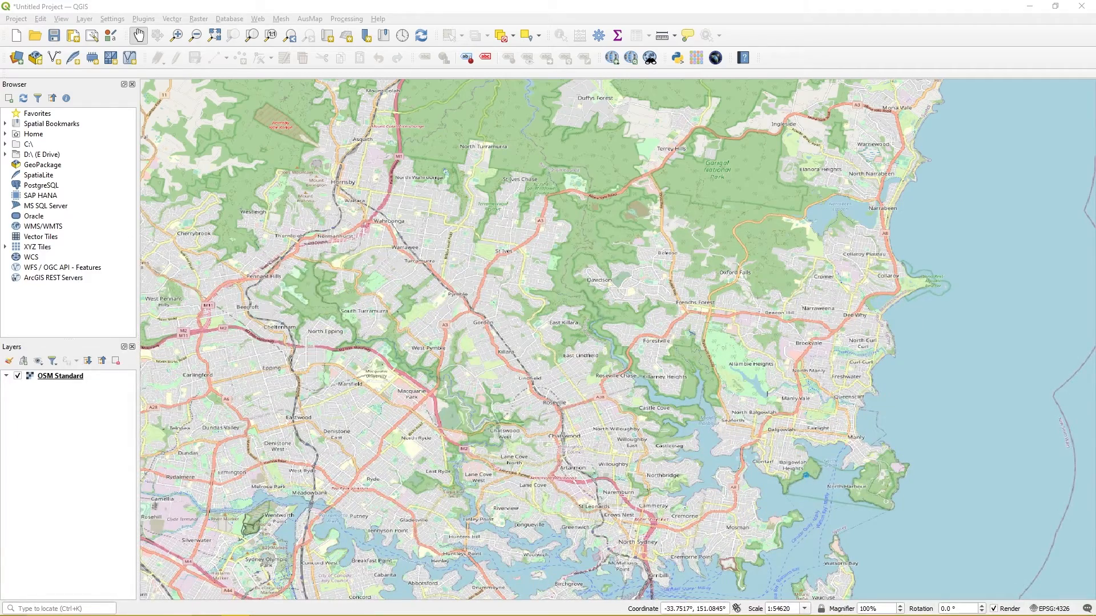
pyautogui.press('Return')
pyautogui.press('Return')
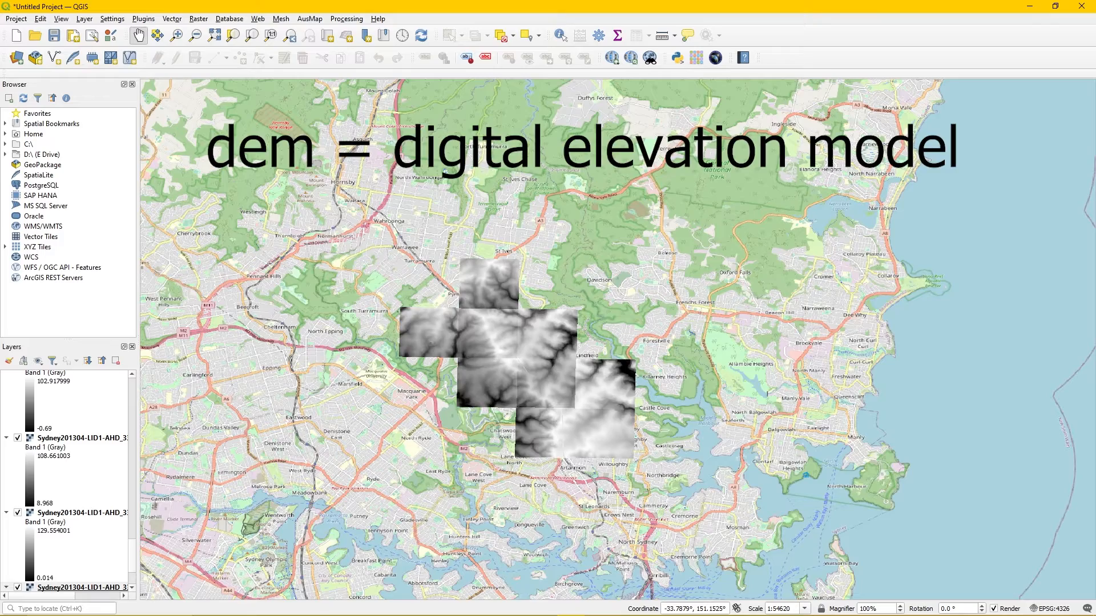
pyautogui.moveTo(522, 465); pyautogui.dragTo(493, 436)
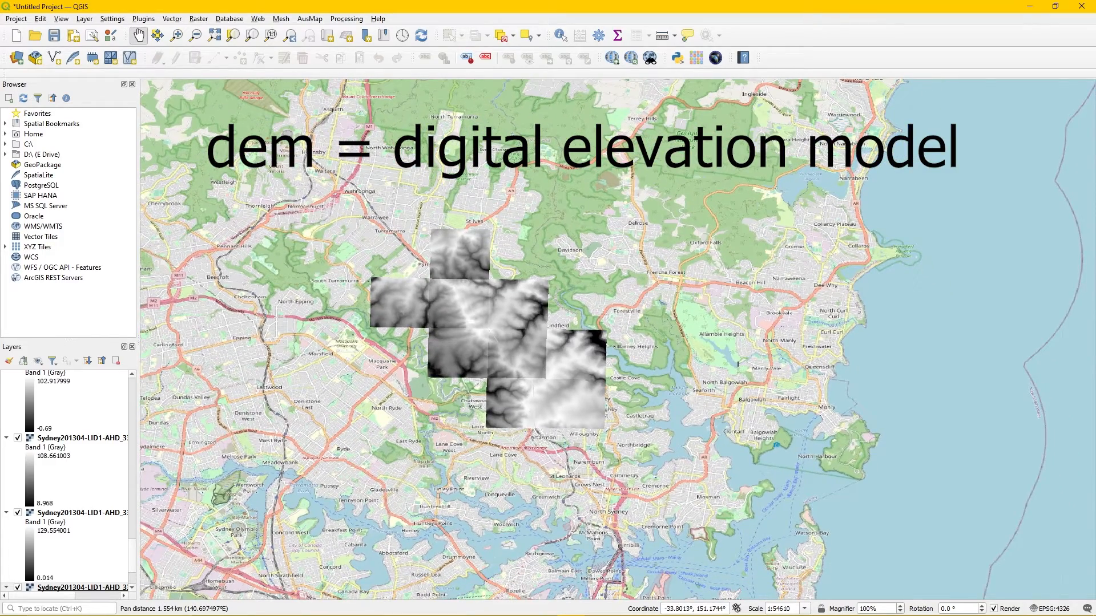
# Set the project coordinate system to GDA94 / MGA zone 56 (EPSG:28356), accepting the first transformation offered for OSM Standard.
pyautogui.scroll(1, 557, 376)
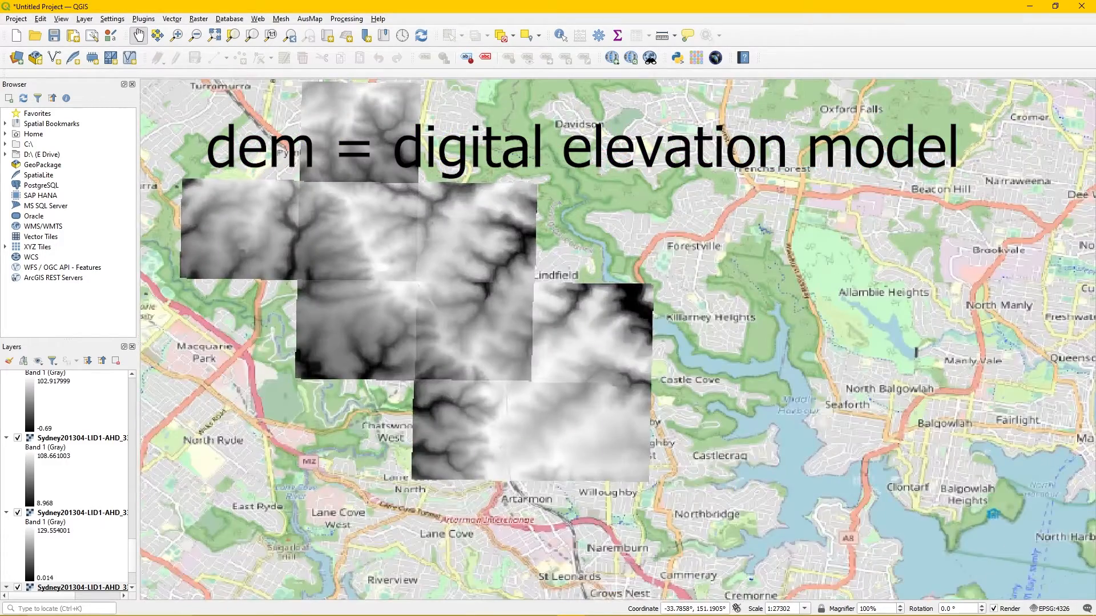
pyautogui.moveTo(356, 245); pyautogui.dragTo(389, 303)
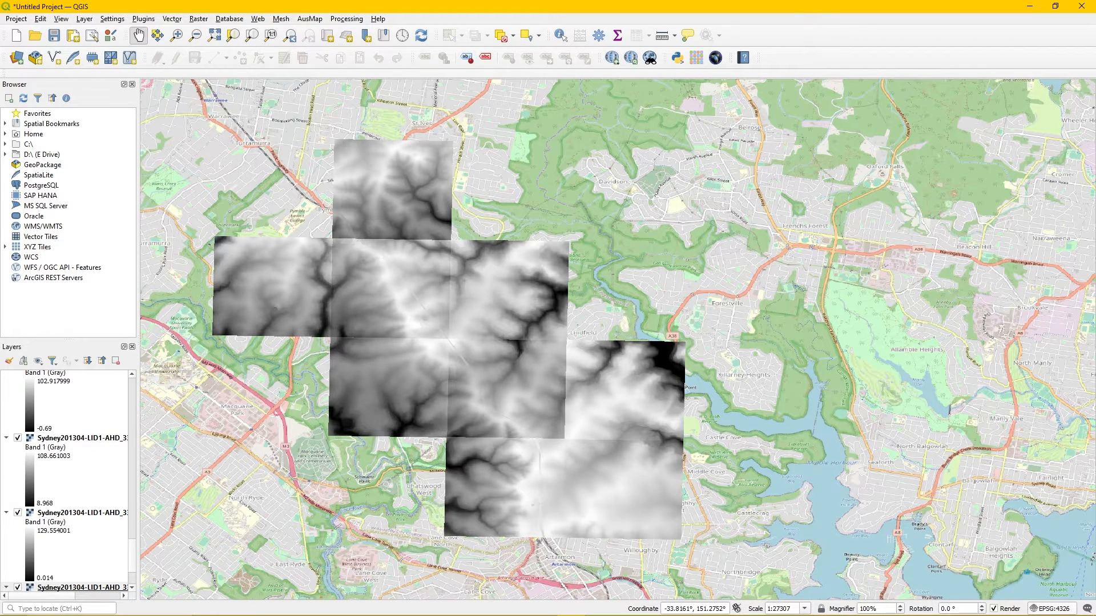
pyautogui.click(1052, 609)
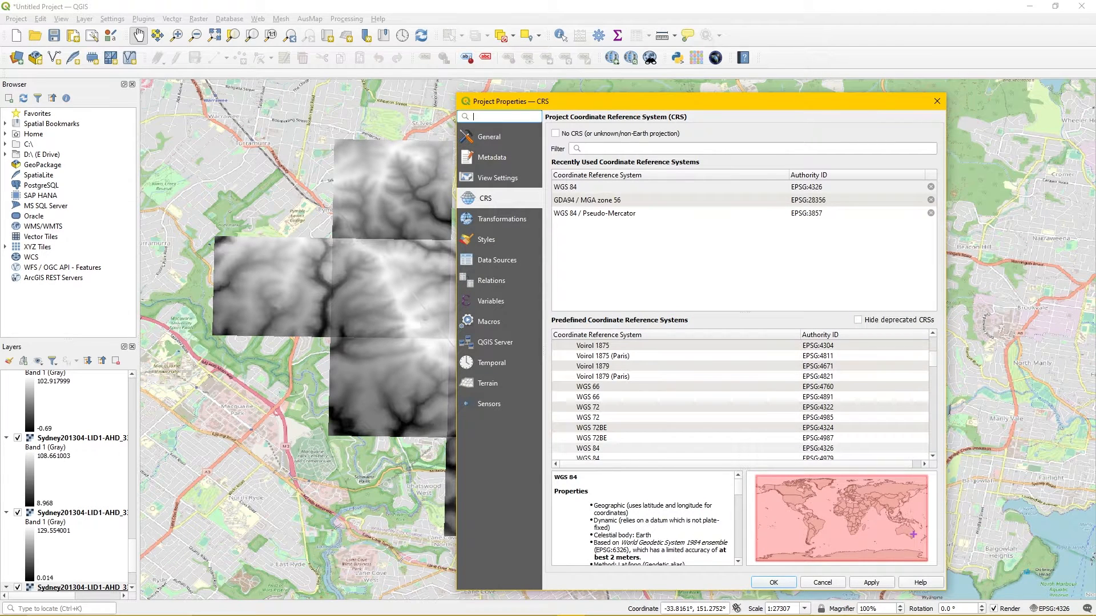
pyautogui.click(586, 200)
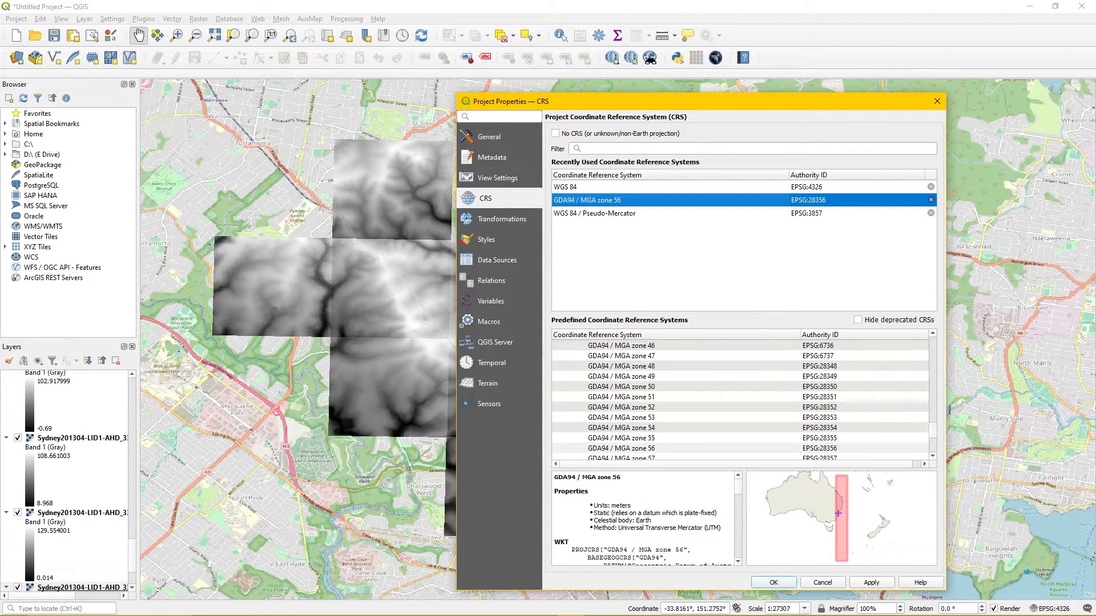
pyautogui.click(872, 582)
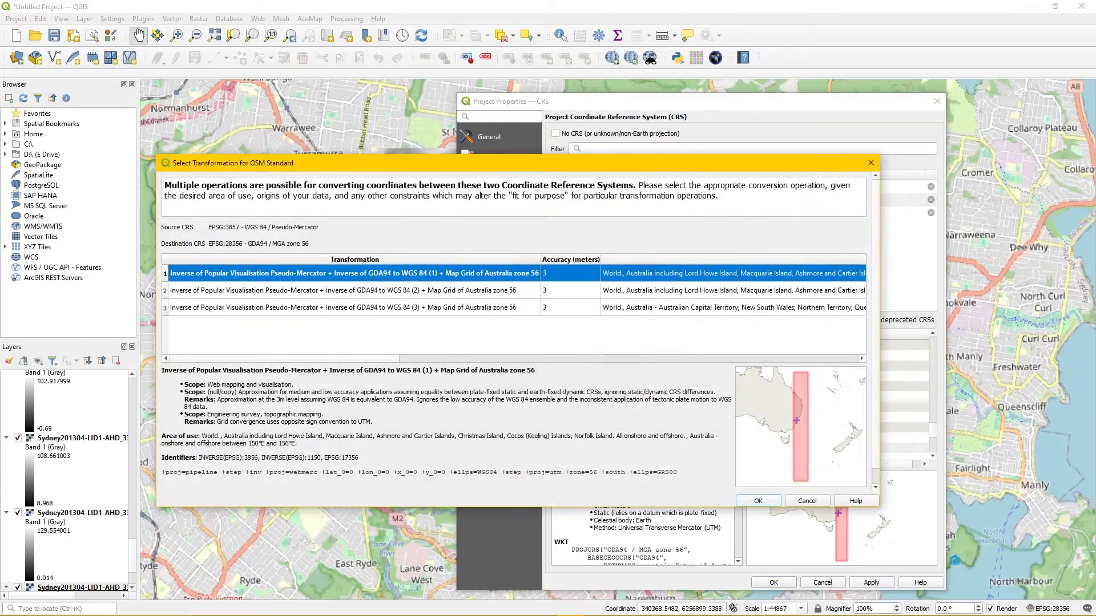
pyautogui.click(758, 502)
pyautogui.click(757, 501)
pyautogui.click(773, 583)
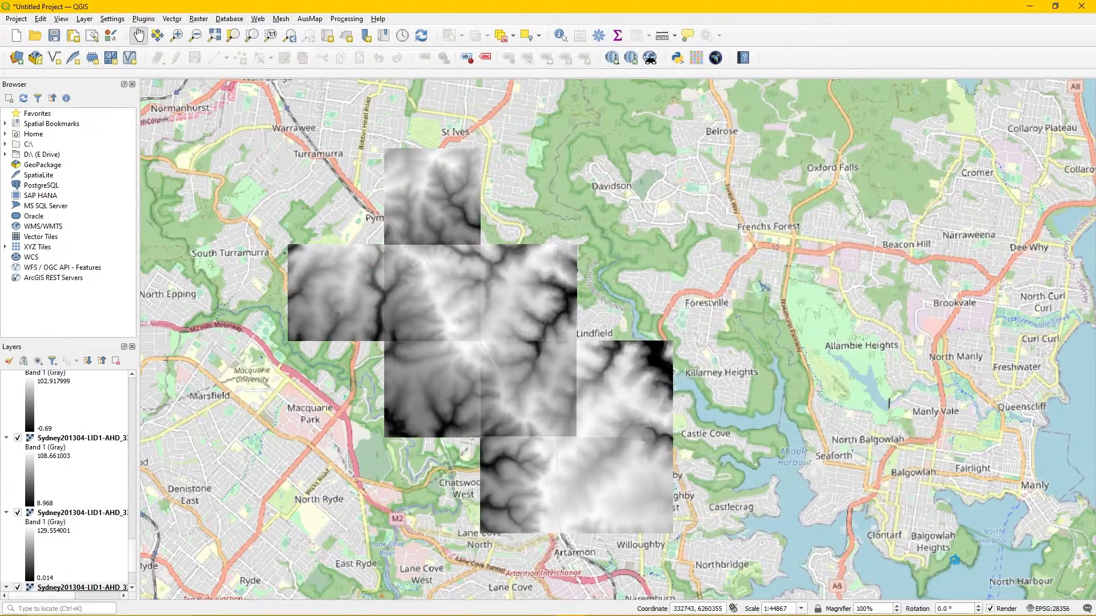
# Merge all the Sydney LID1-AHD elevation tiles, without OSM Standard, into one temporary Float32 raster.
pyautogui.click(199, 19)
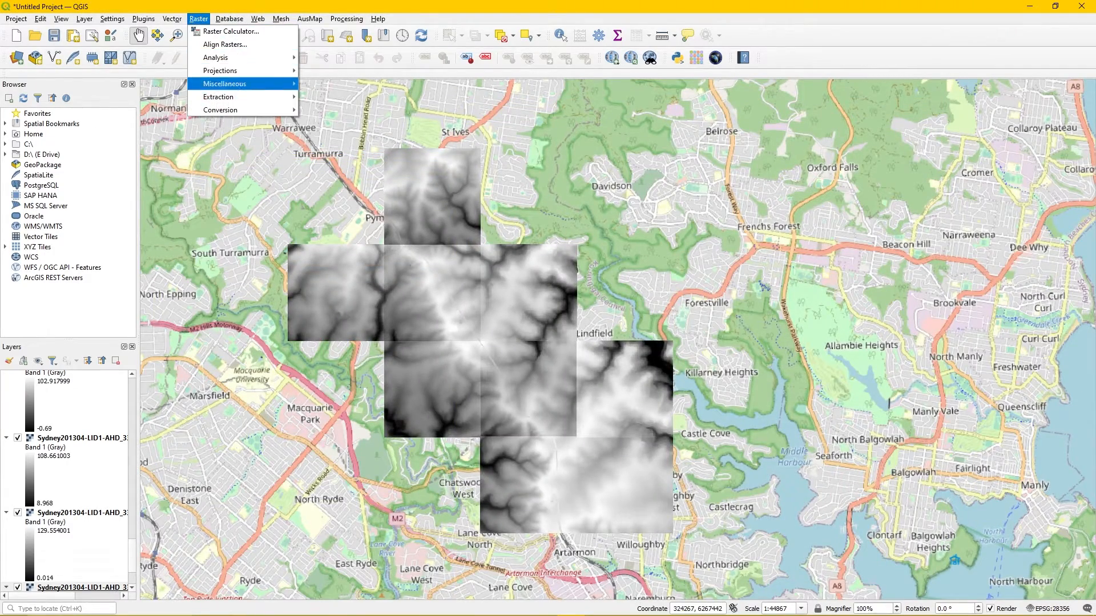
pyautogui.moveTo(228, 84)
pyautogui.click(326, 109)
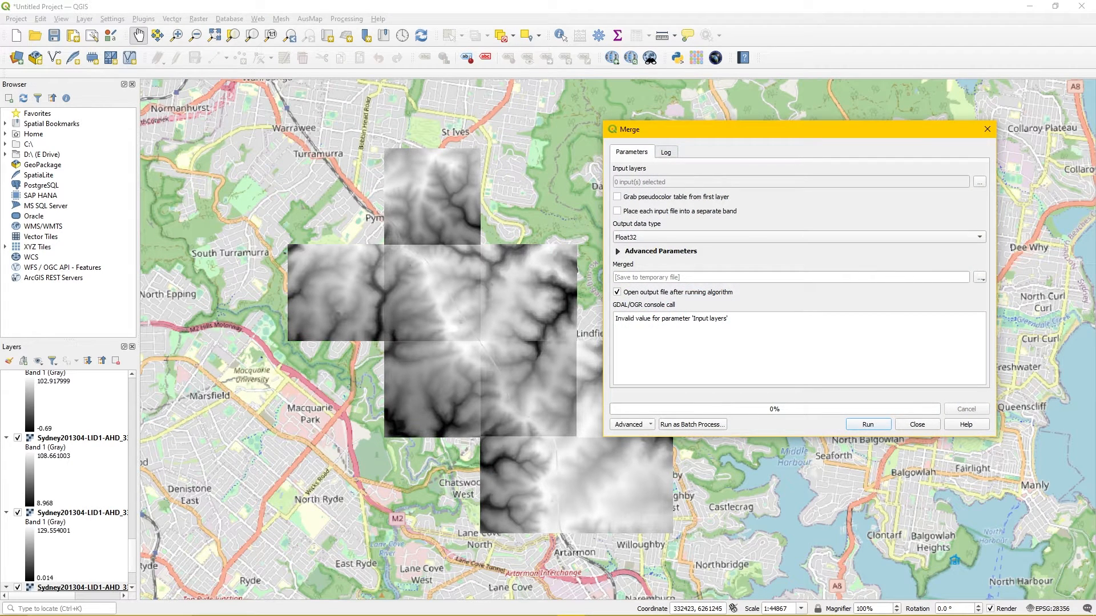
pyautogui.click(980, 182)
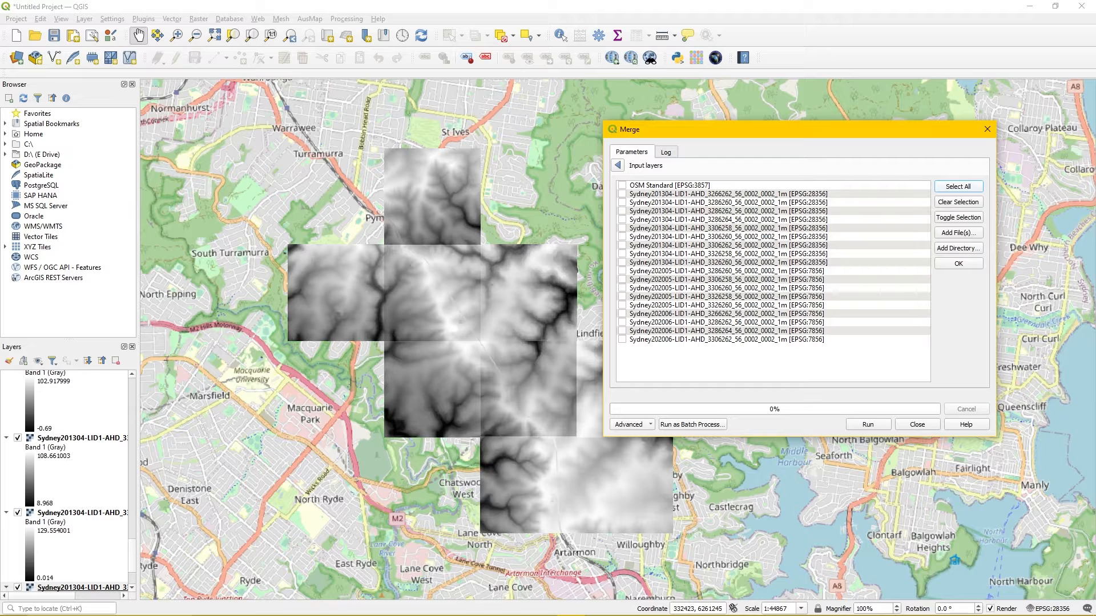
pyautogui.click(958, 187)
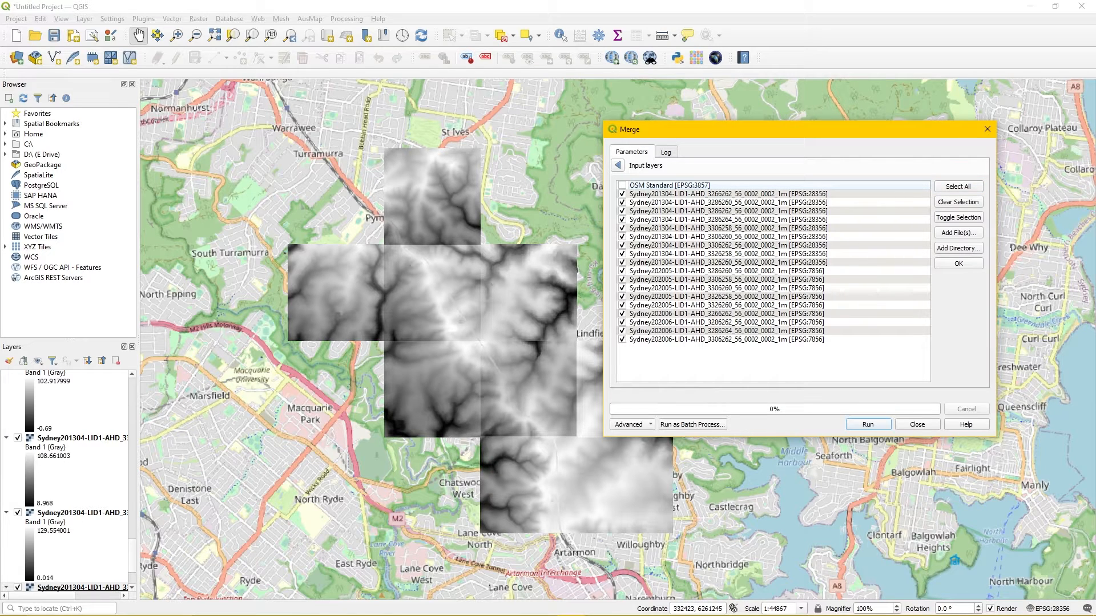
pyautogui.click(958, 263)
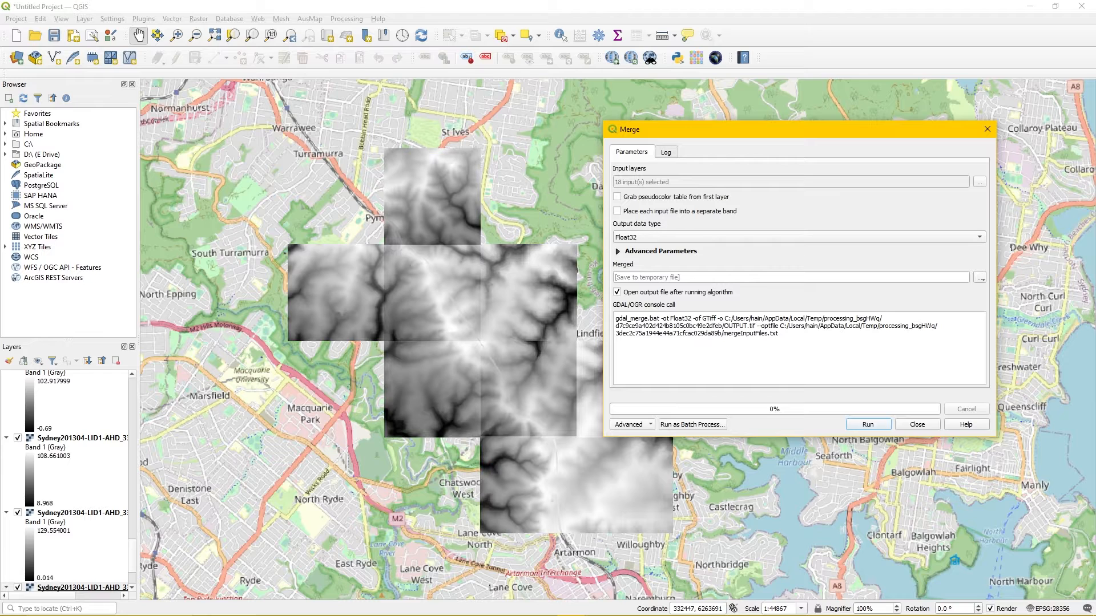
pyautogui.click(868, 425)
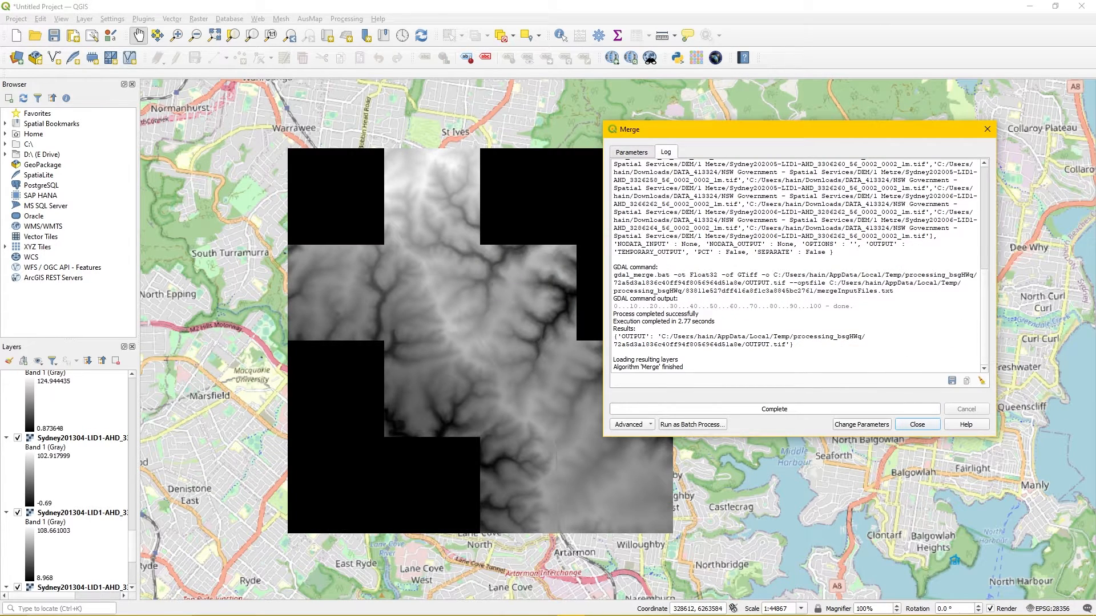
pyautogui.press('Escape')
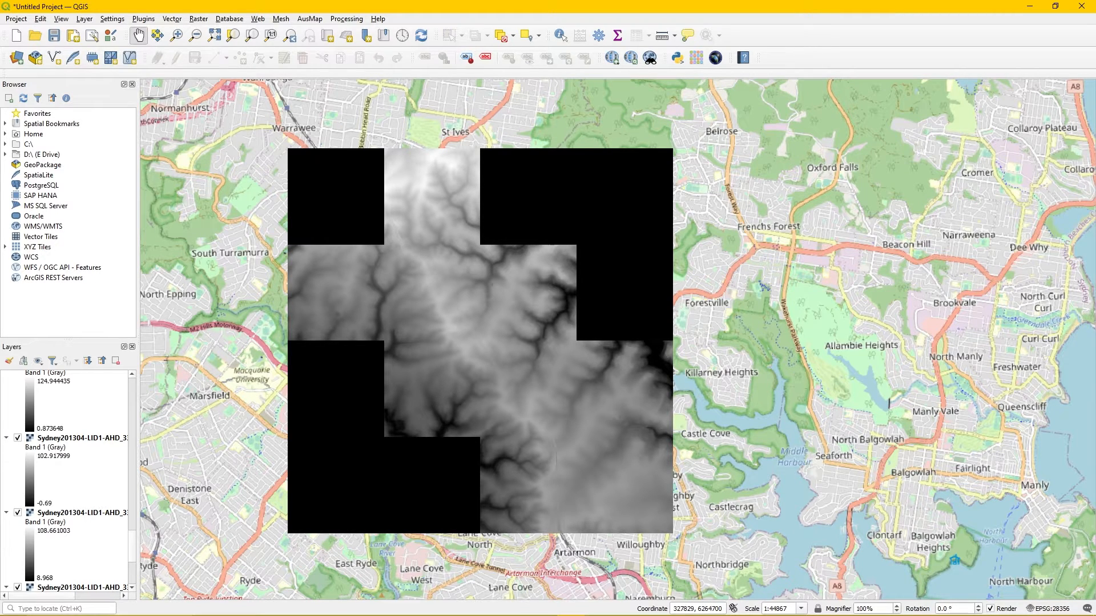
pyautogui.click(199, 19)
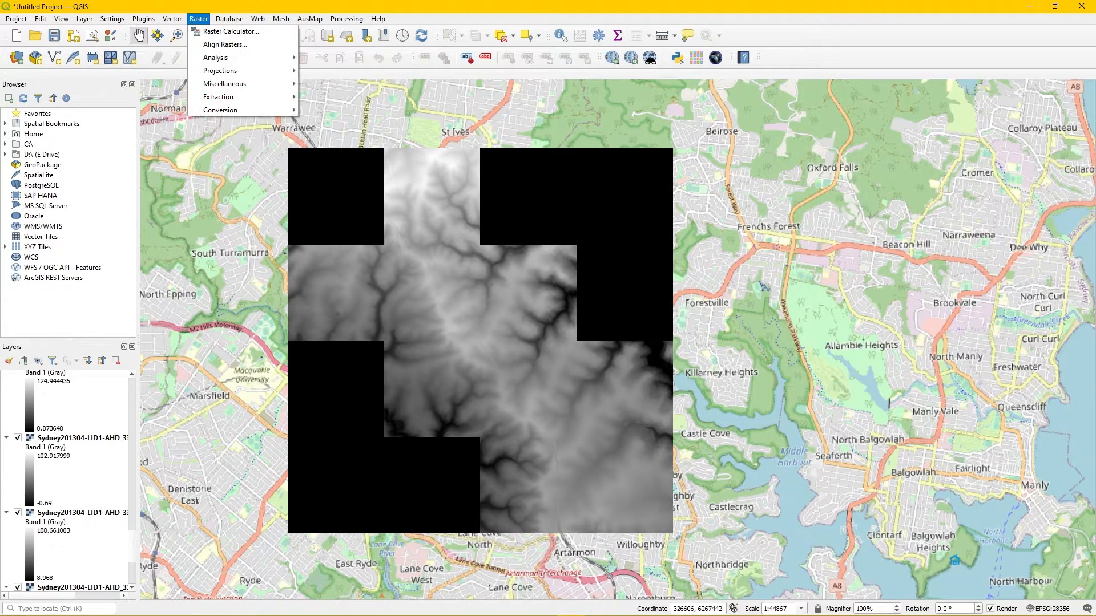
pyautogui.moveTo(229, 19)
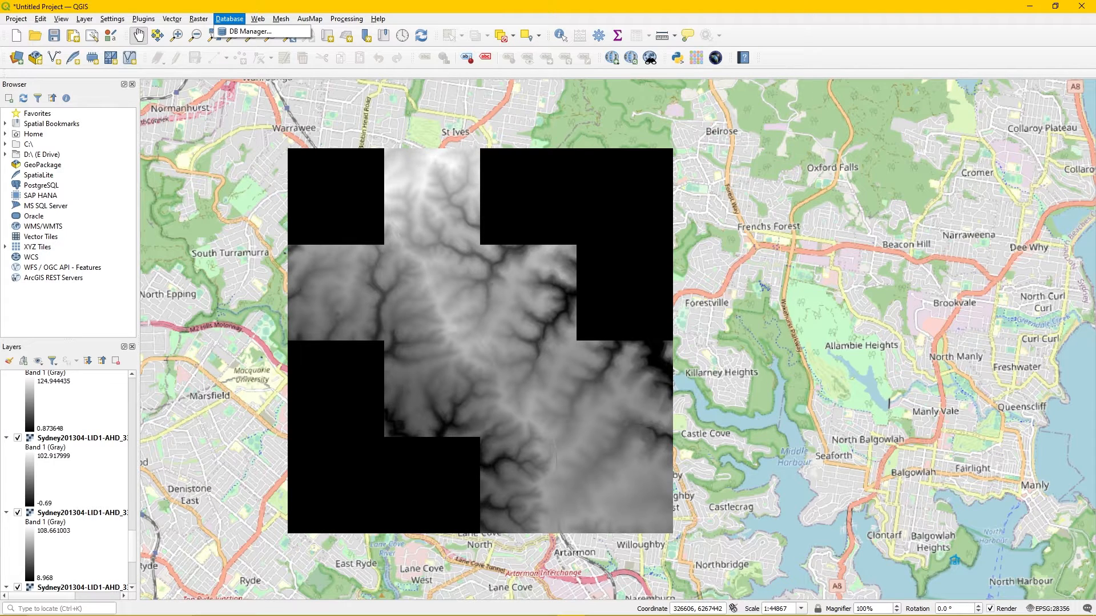
pyautogui.moveTo(399, 257)
pyautogui.mouseDown()
pyautogui.moveTo(402, 324)
pyautogui.moveTo(392, 260)
pyautogui.mouseUp()
# Start the Warp (Reproject) tool with the Merged raster as its input layer.
pyautogui.click(198, 19)
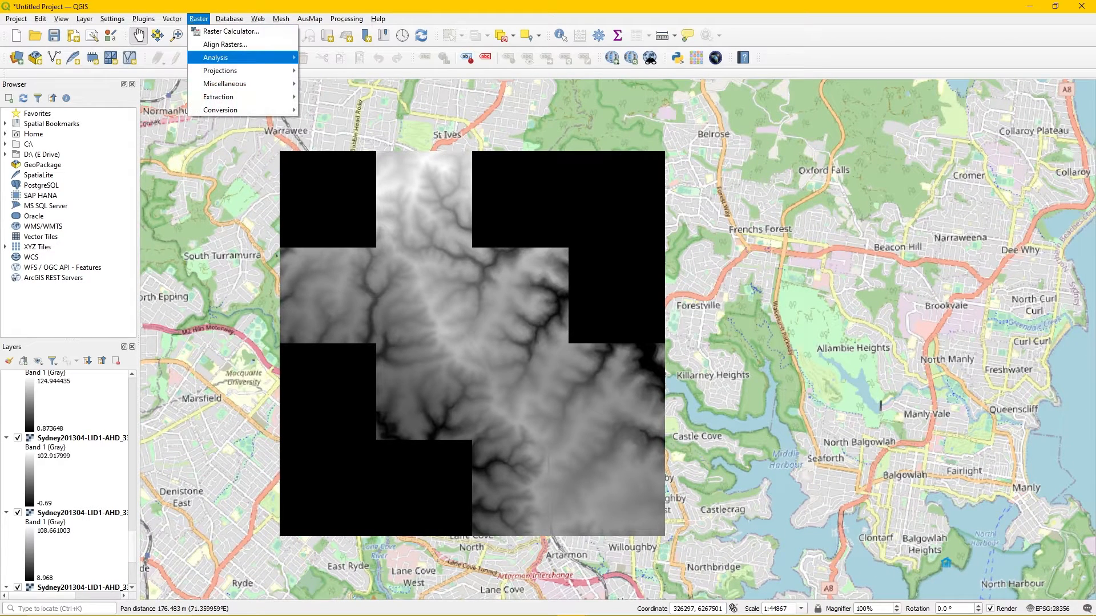
pyautogui.moveTo(220, 71)
pyautogui.click(341, 97)
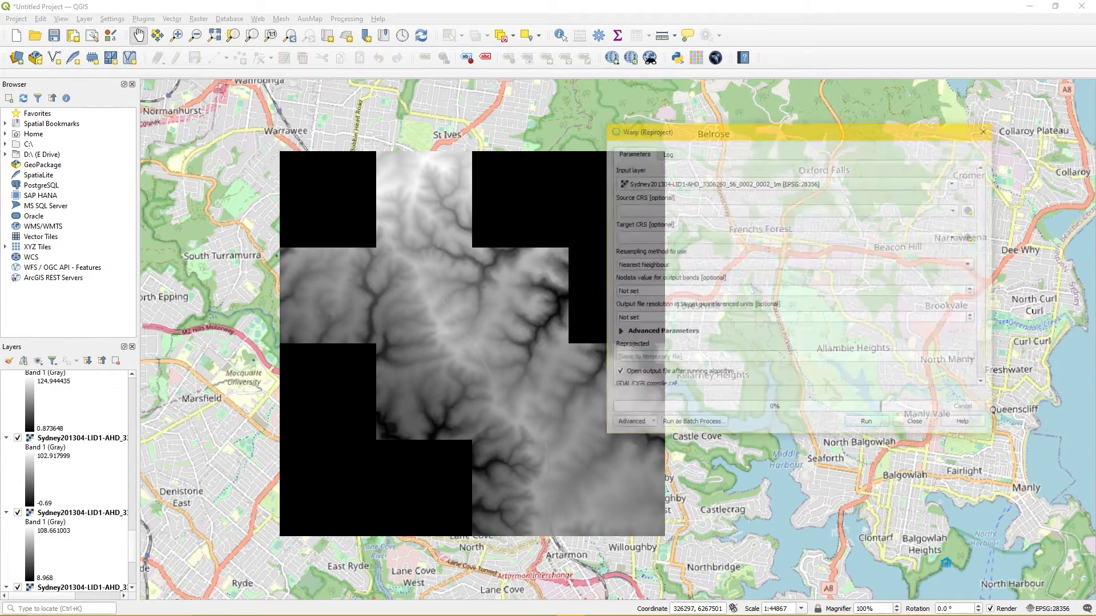
pyautogui.click(955, 182)
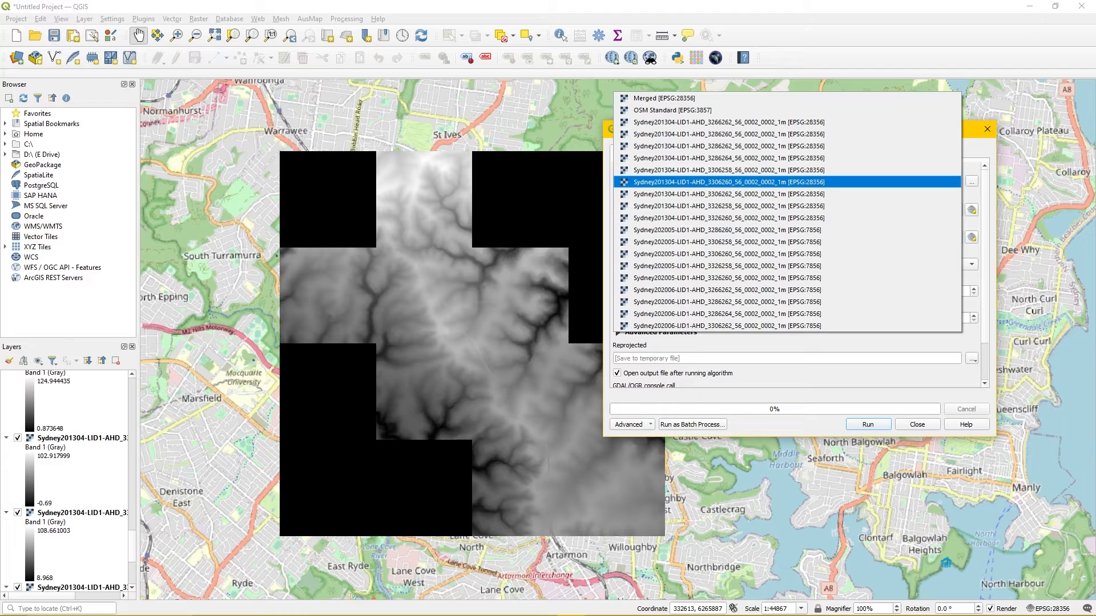
pyautogui.click(656, 110)
# Collapse the legends of all the Sydney elevation tile layers between Merged and OSM Standard.
pyautogui.scroll(15, 64, 482)
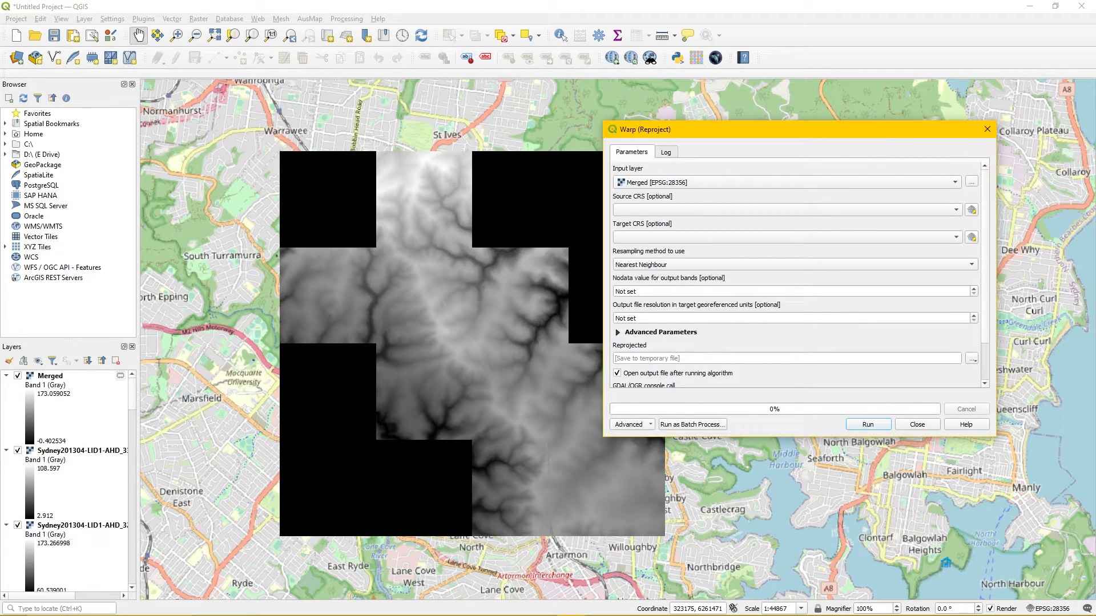
pyautogui.click(6, 451)
pyautogui.click(6, 461)
pyautogui.click(6, 471)
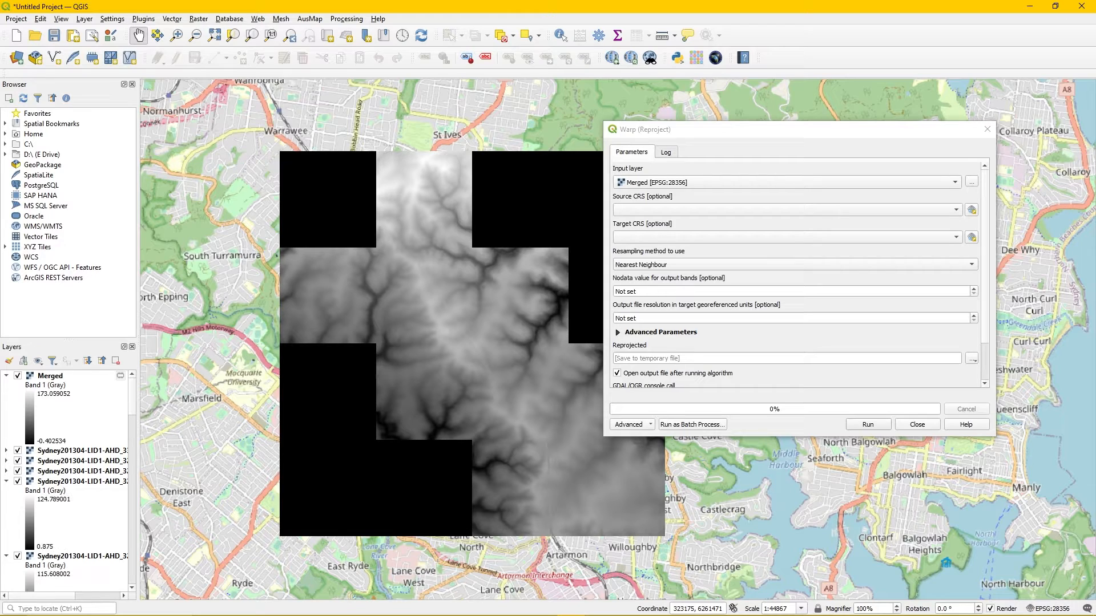
pyautogui.click(7, 482)
pyautogui.click(6, 492)
pyautogui.click(7, 503)
pyautogui.click(7, 512)
pyautogui.click(6, 523)
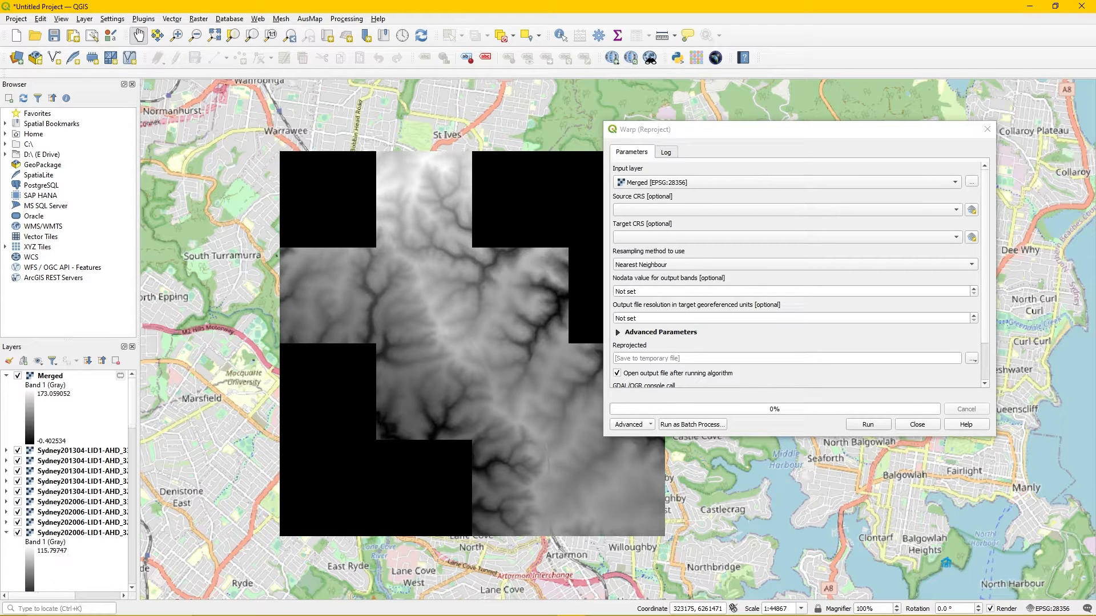
pyautogui.click(6, 533)
pyautogui.click(6, 543)
pyautogui.click(7, 553)
pyautogui.click(6, 564)
pyautogui.click(7, 574)
pyautogui.click(6, 585)
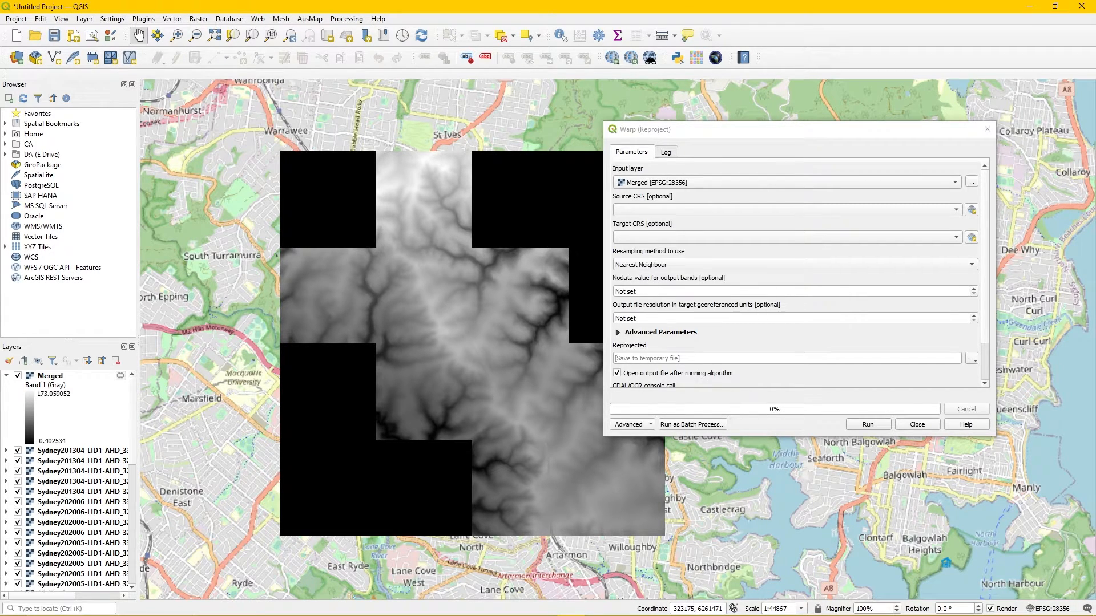
pyautogui.scroll(-6, 64, 482)
pyautogui.click(6, 399)
pyautogui.click(6, 409)
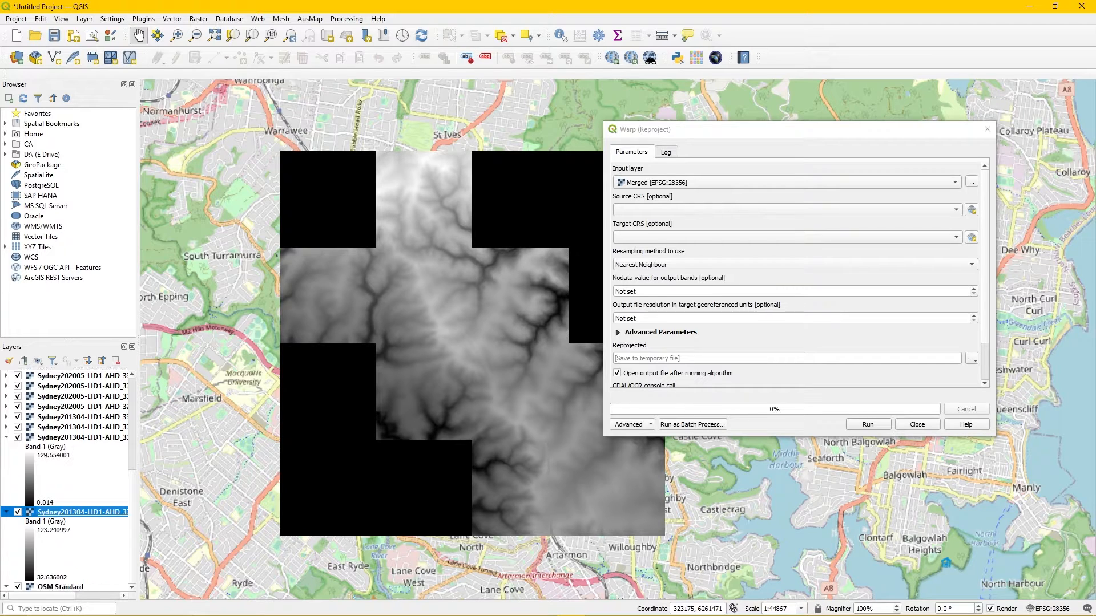
pyautogui.click(6, 437)
pyautogui.click(6, 512)
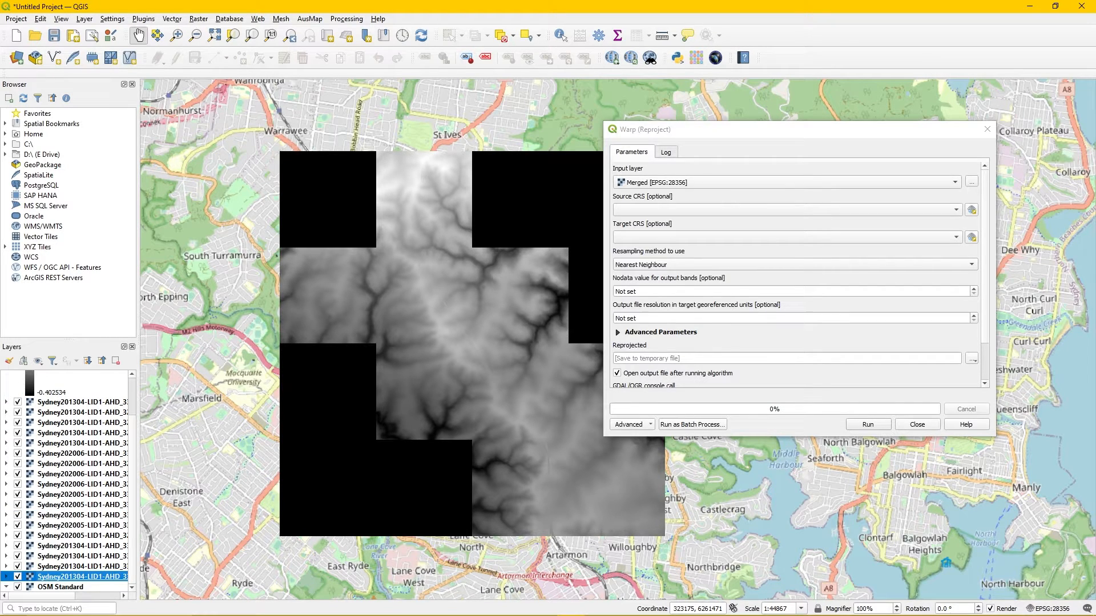
# Remove all the individual Sydney LID1-AHD tile layers from the project, keeping Merged and OSM Standard.
pyautogui.keyDown('shift'); pyautogui.click(80, 402); pyautogui.keyUp('shift')
pyautogui.rightClick(75, 452)
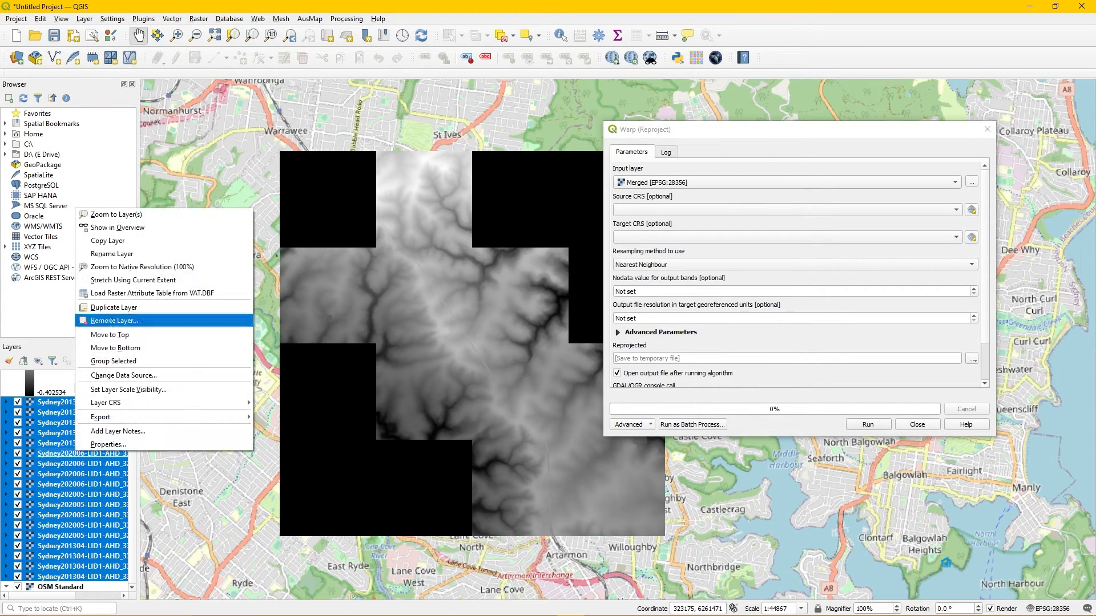
pyautogui.click(114, 321)
pyautogui.click(529, 325)
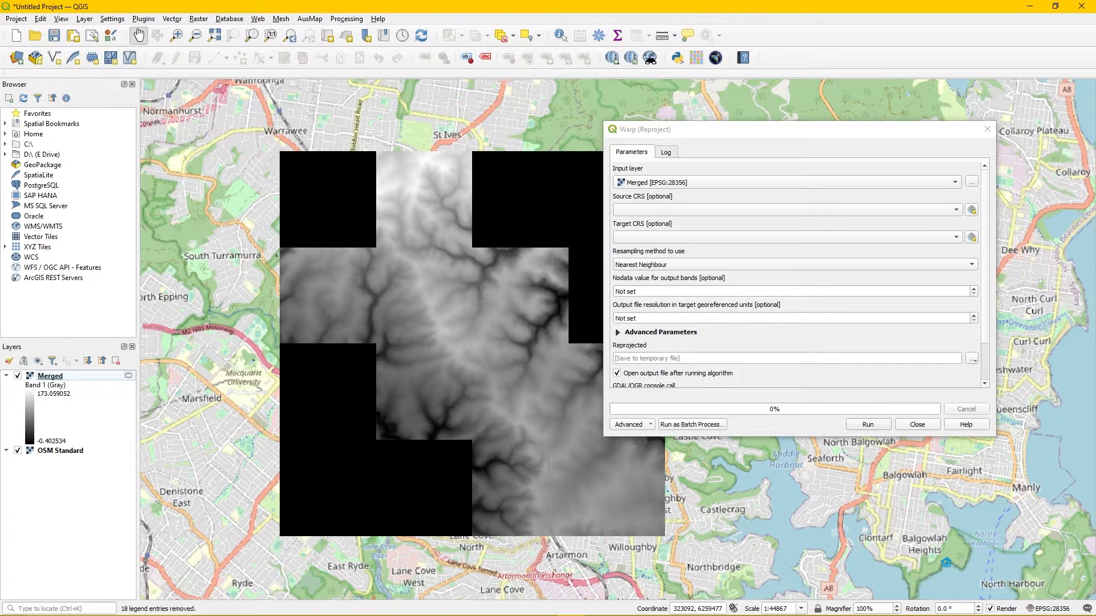
# Set the reprojection's source CRS to EPSG:28356 - GDA94 / MGA zone 56 and its target CRS to EPSG:3857 - WGS 84 / Pseudo-Mercator.
pyautogui.click(788, 210)
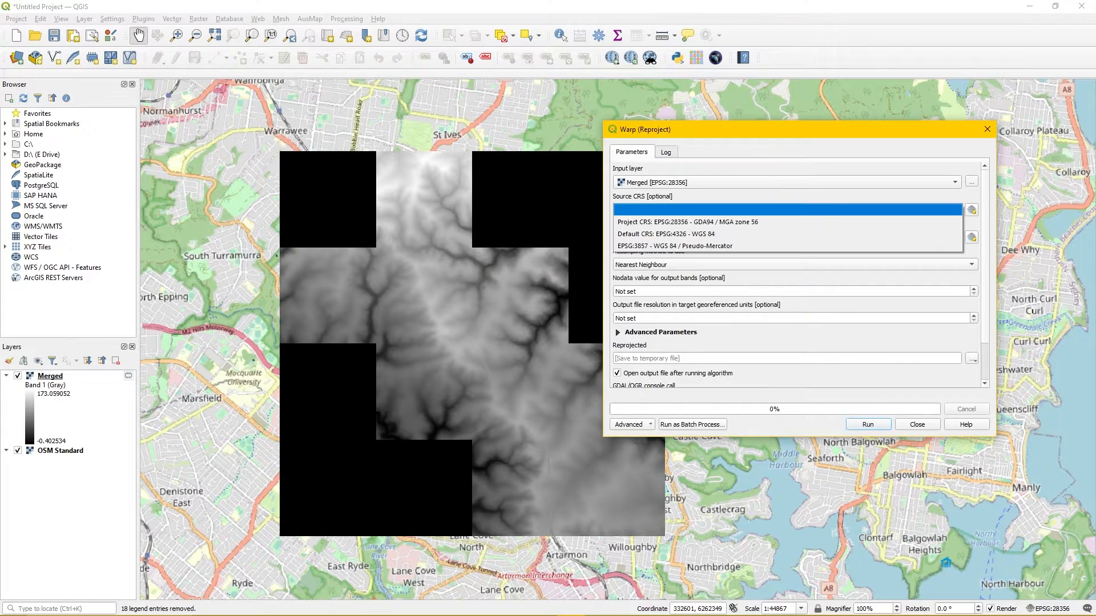
pyautogui.press('Return')
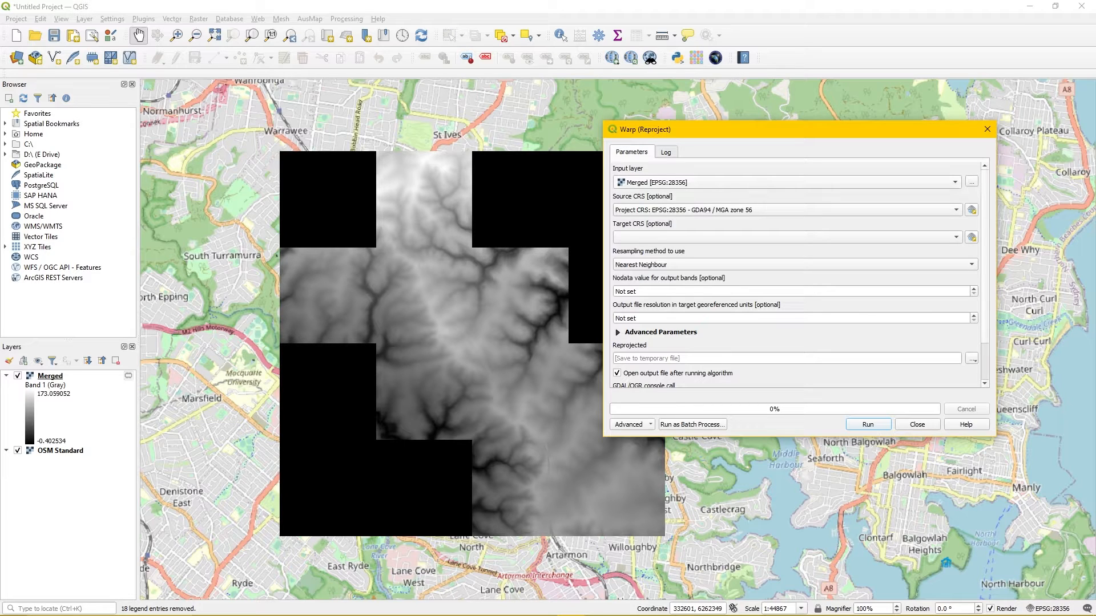
pyautogui.click(787, 238)
pyautogui.press('Down')
pyautogui.press('Down')
pyautogui.press('Down')
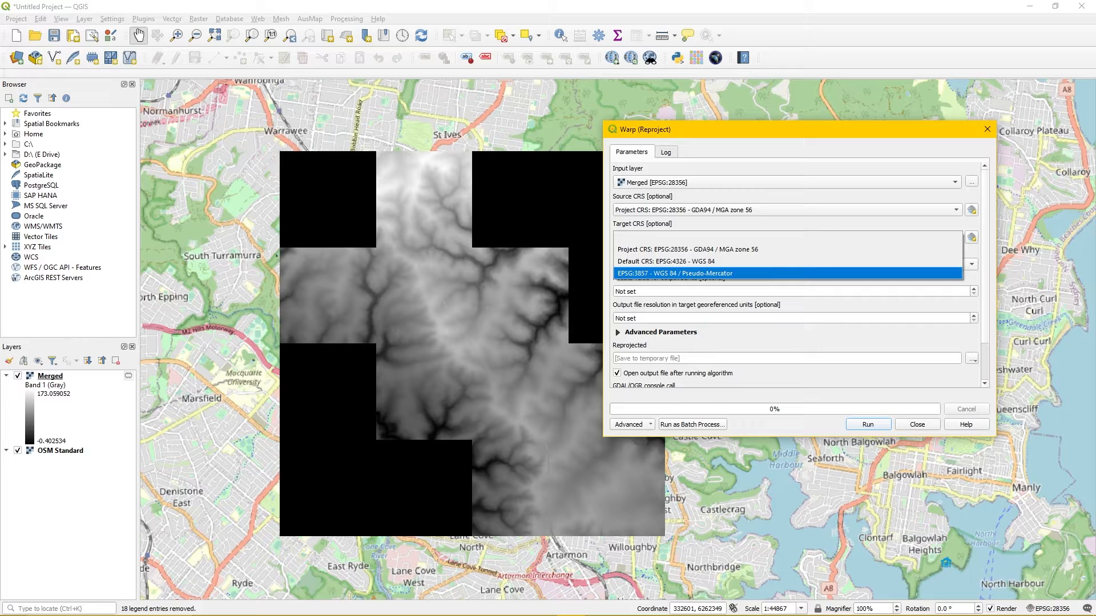
pyautogui.press('Return')
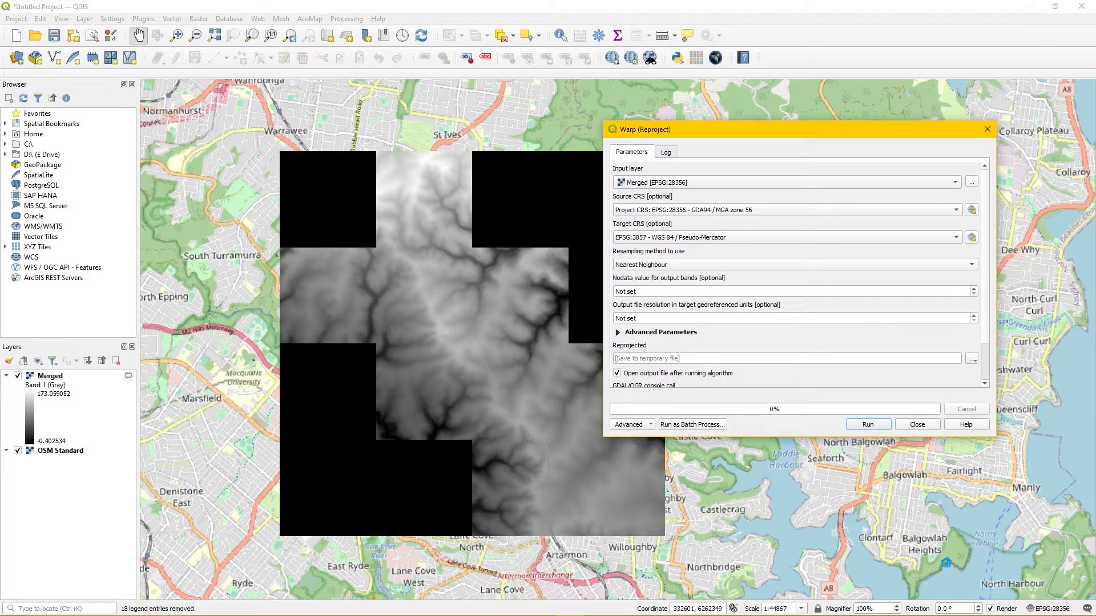
# Set the output file resolution to 1, run the reprojection of the Merged raster and close the tool.
pyautogui.click(791, 318)
pyautogui.write('1')
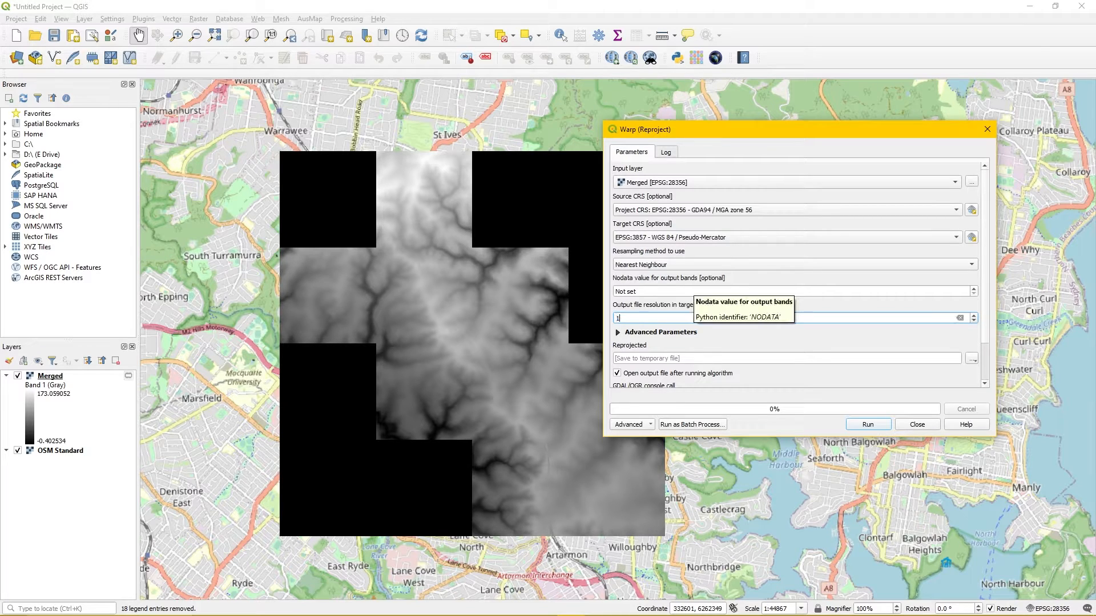
pyautogui.press('Return')
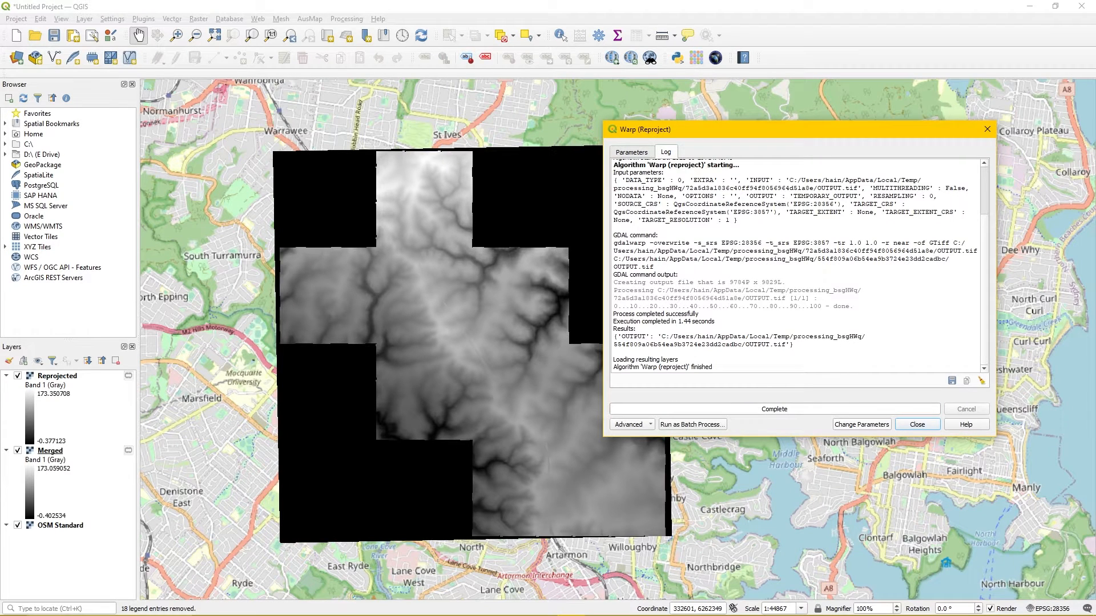
pyautogui.click(917, 425)
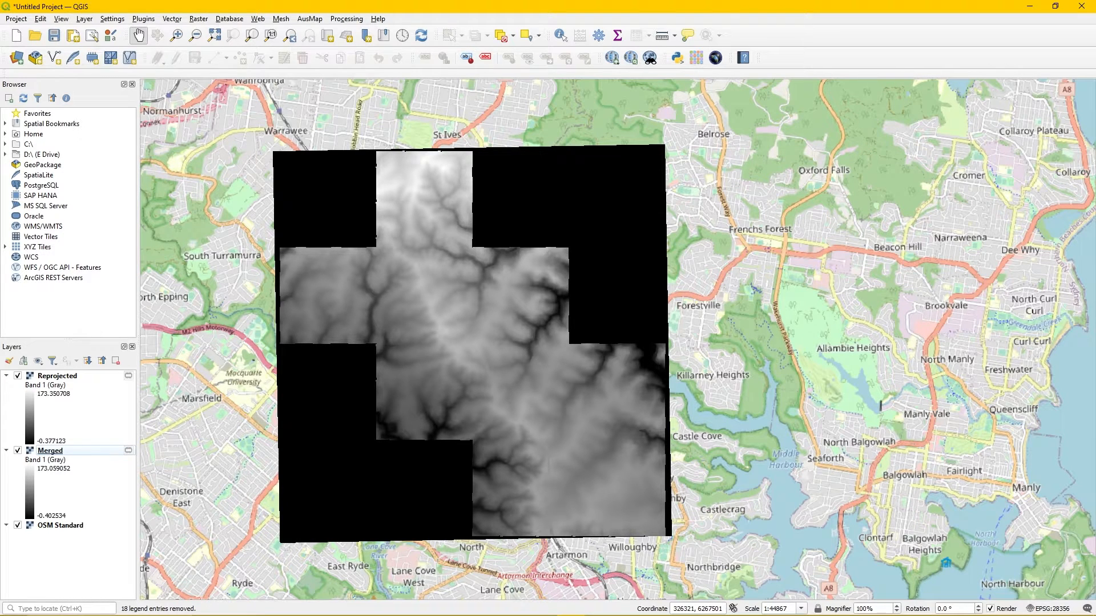
# Start the GDAL Retile tool from Raster miscellaneous with the Reprojected raster as its input file.
pyautogui.click(346, 19)
pyautogui.click(356, 31)
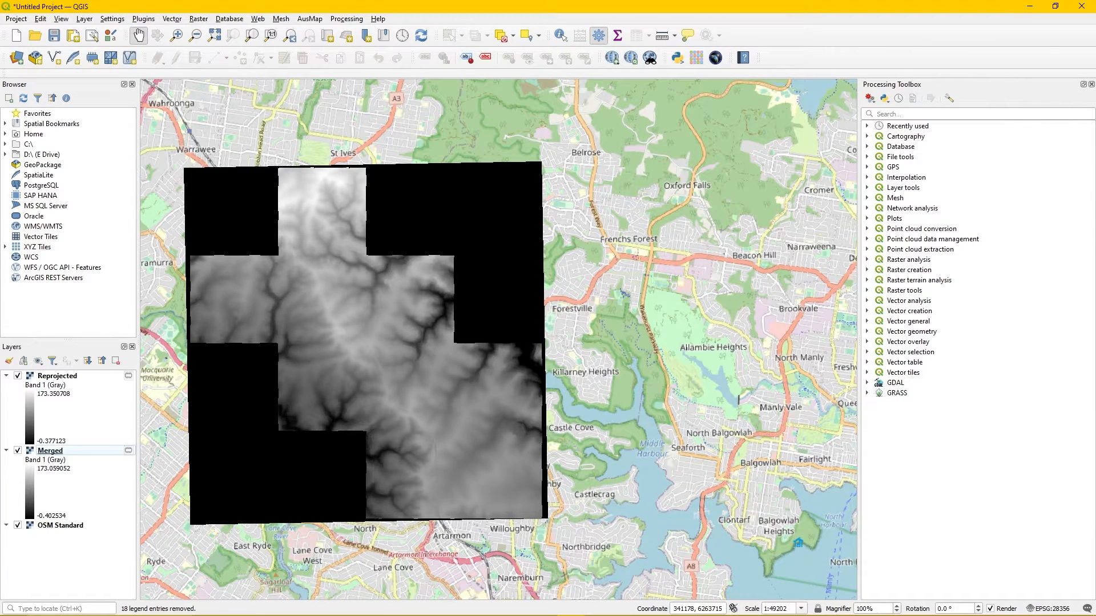
pyautogui.click(866, 383)
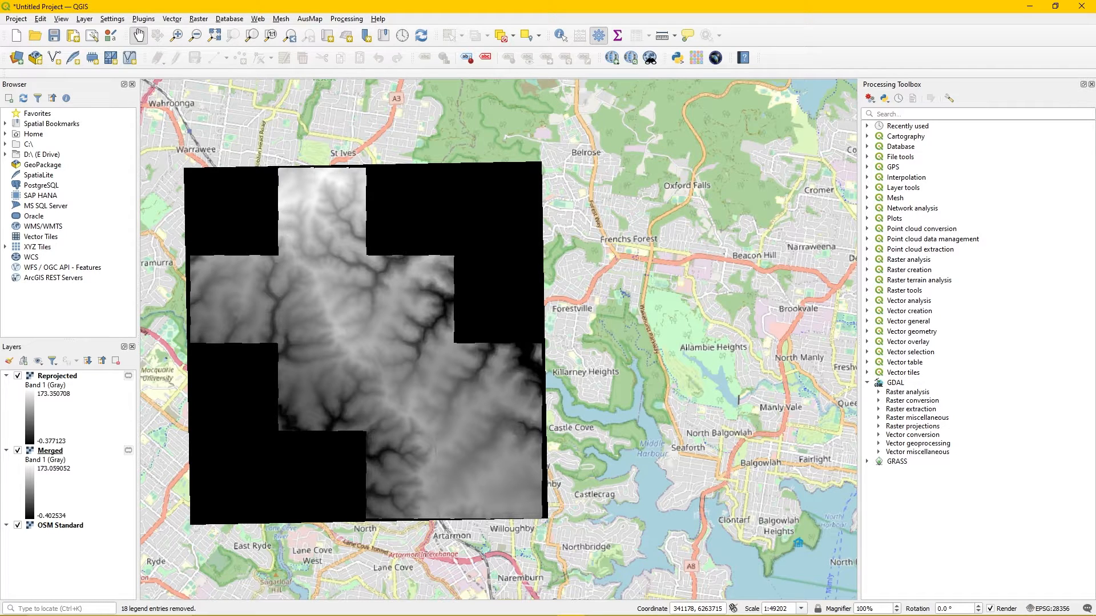
pyautogui.click(879, 418)
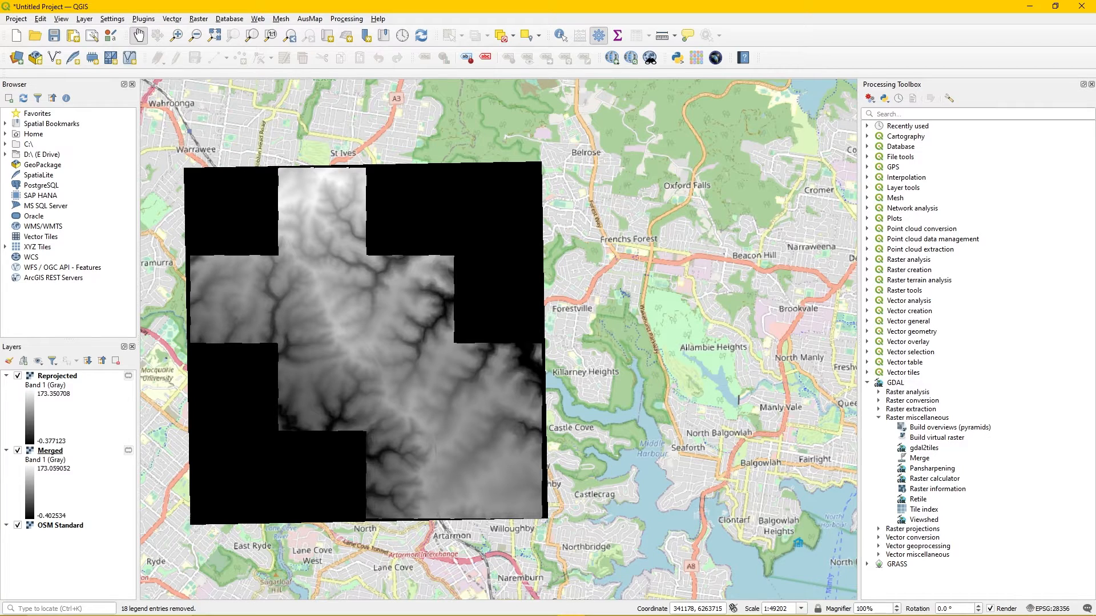
pyautogui.doubleClick(918, 499)
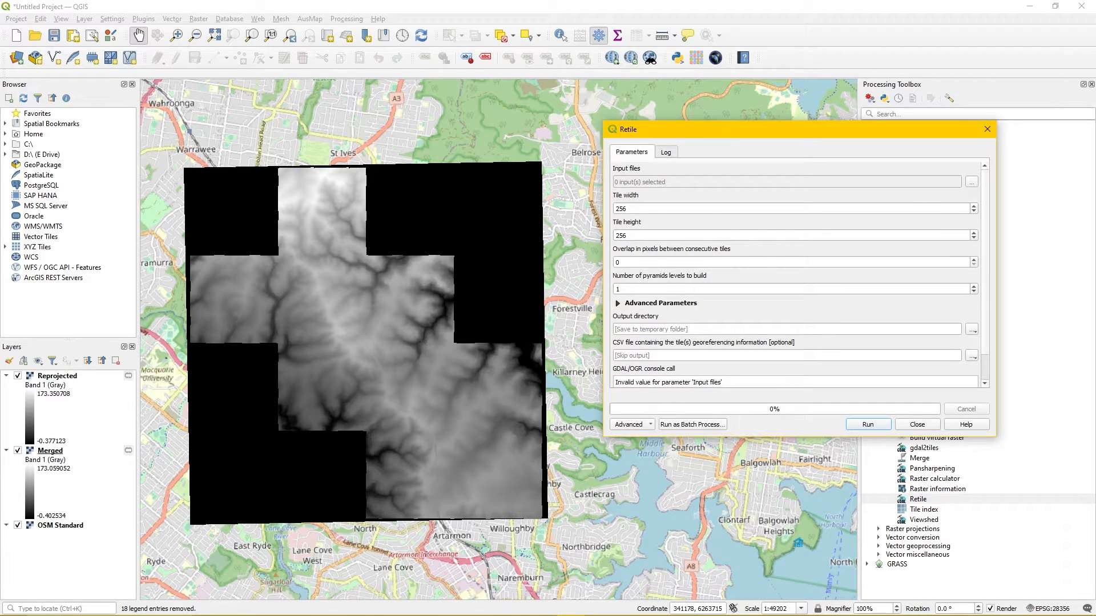
pyautogui.click(972, 181)
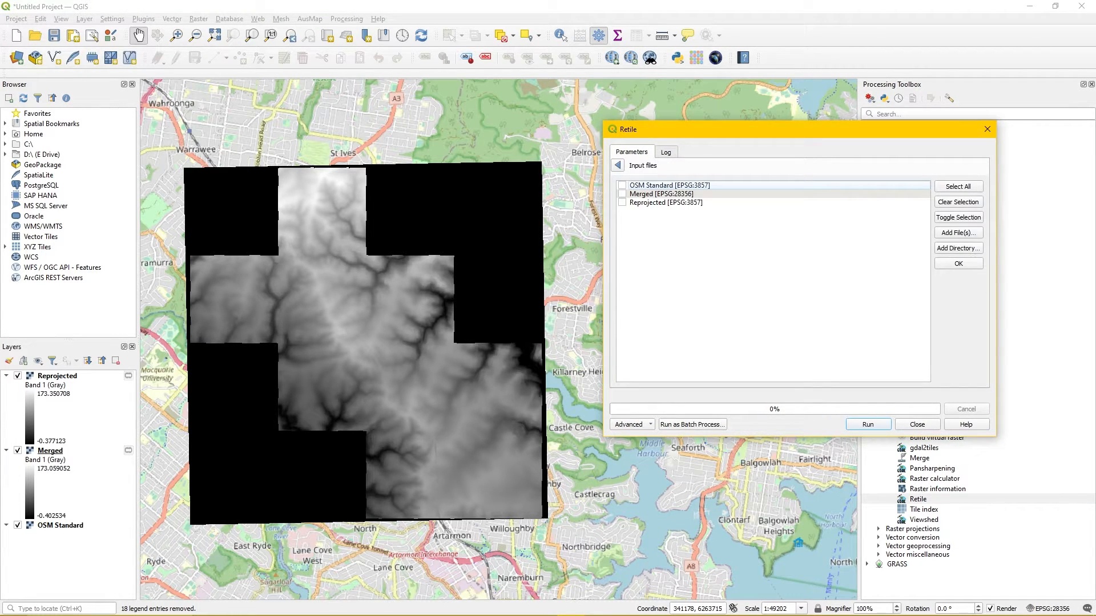
pyautogui.click(618, 165)
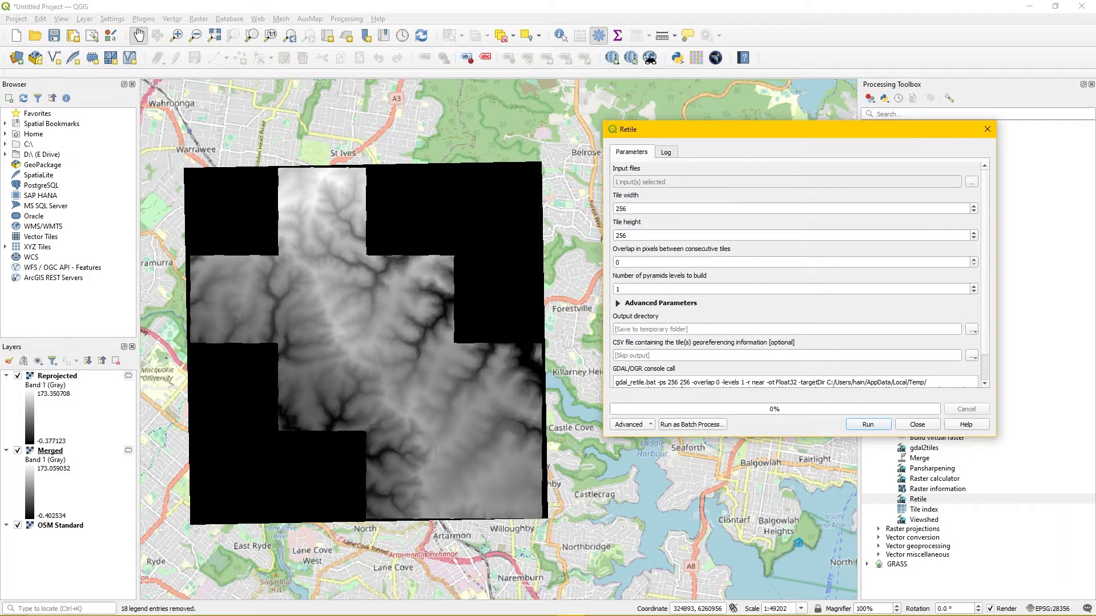
# Remove the Merged layer from the project.
pyautogui.rightClick(50, 451)
pyautogui.click(89, 320)
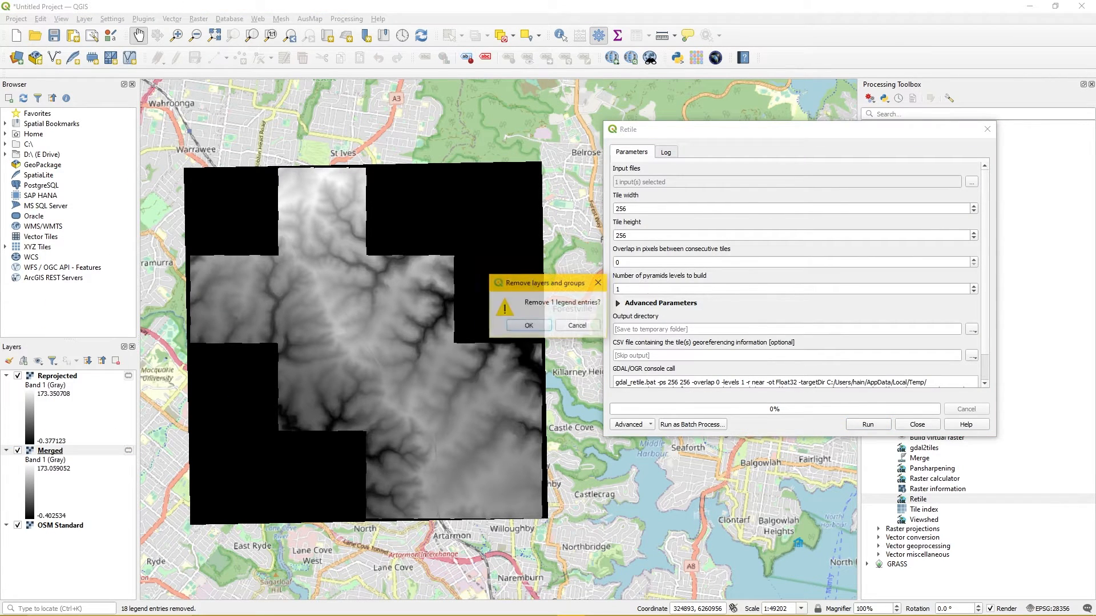
pyautogui.click(565, 335)
# Set the Retile tile width and tile height to 2500.
pyautogui.doubleClick(621, 209)
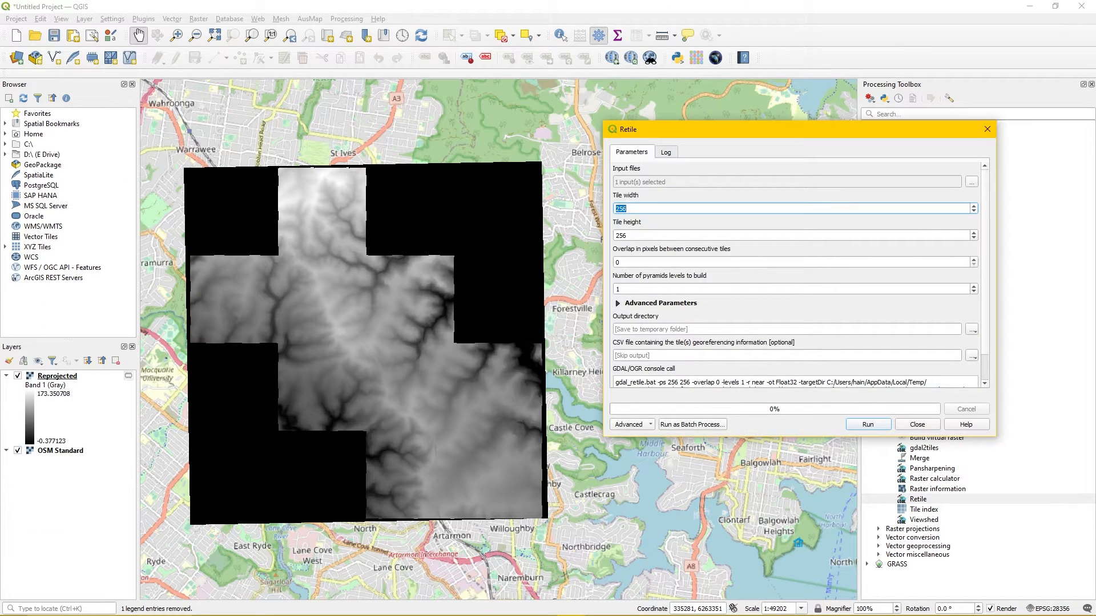
pyautogui.write('2500')
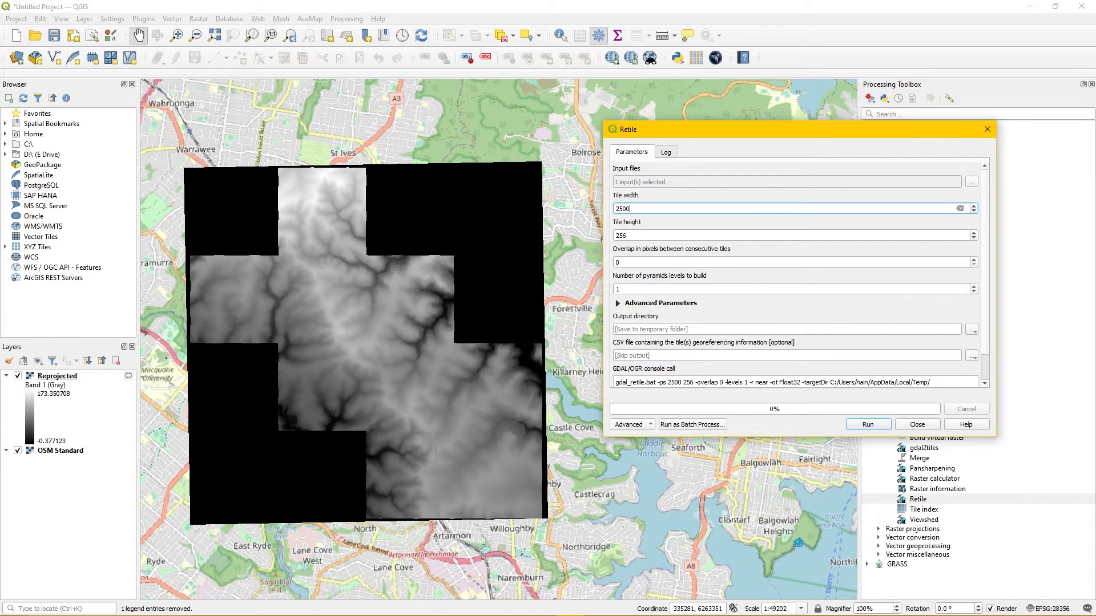
pyautogui.press('Tab')
pyautogui.write('2500')
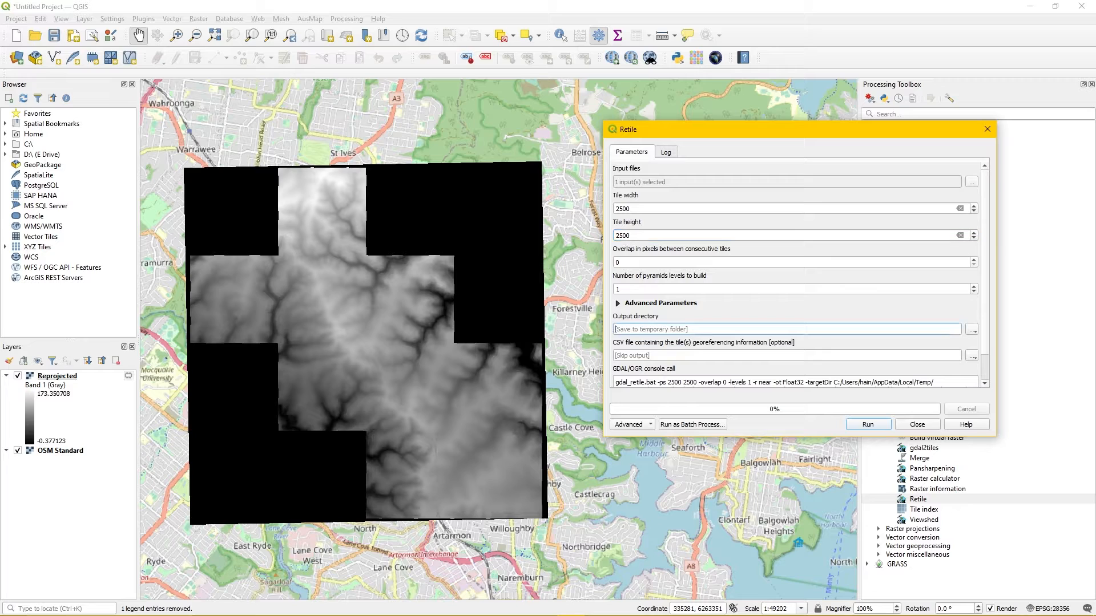
# Set the output directory to D:\QGIS Exports\Test1, run Retile and close the tool.
pyautogui.click(971, 329)
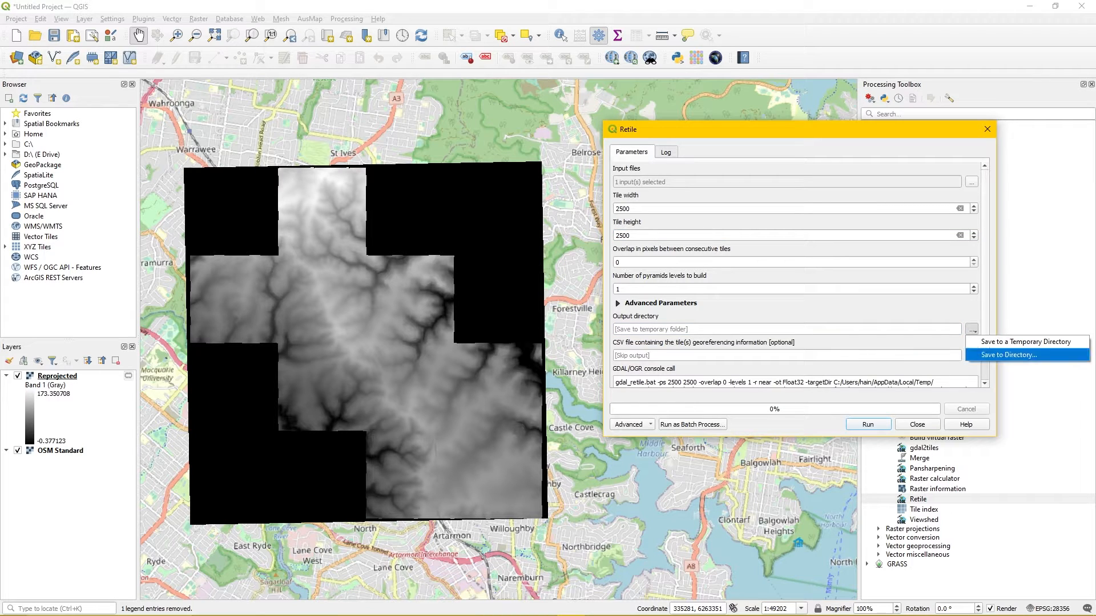
pyautogui.click(1008, 355)
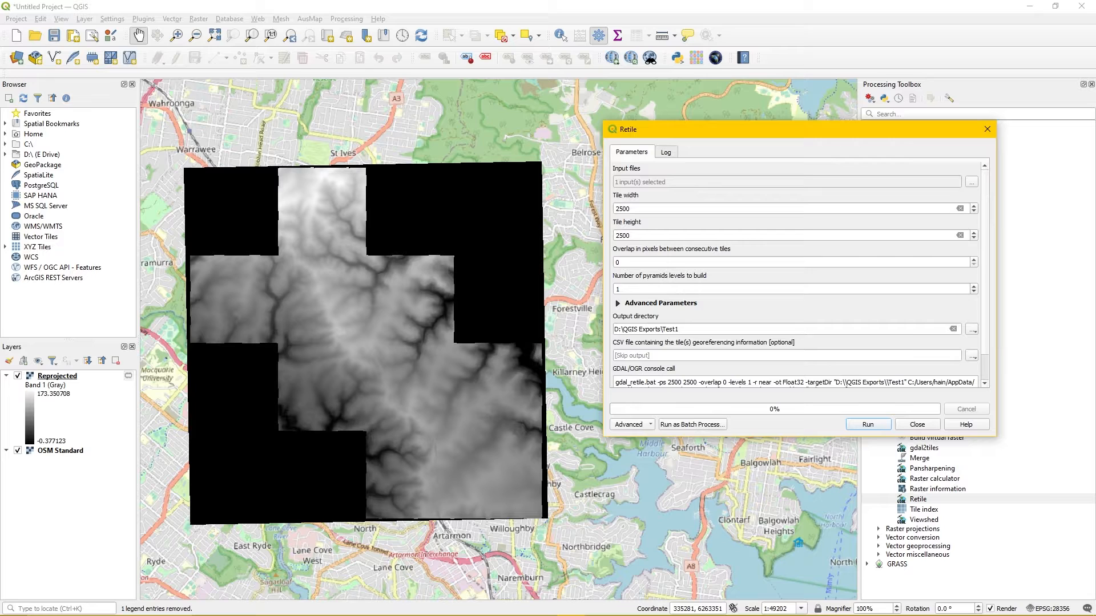
pyautogui.click(869, 424)
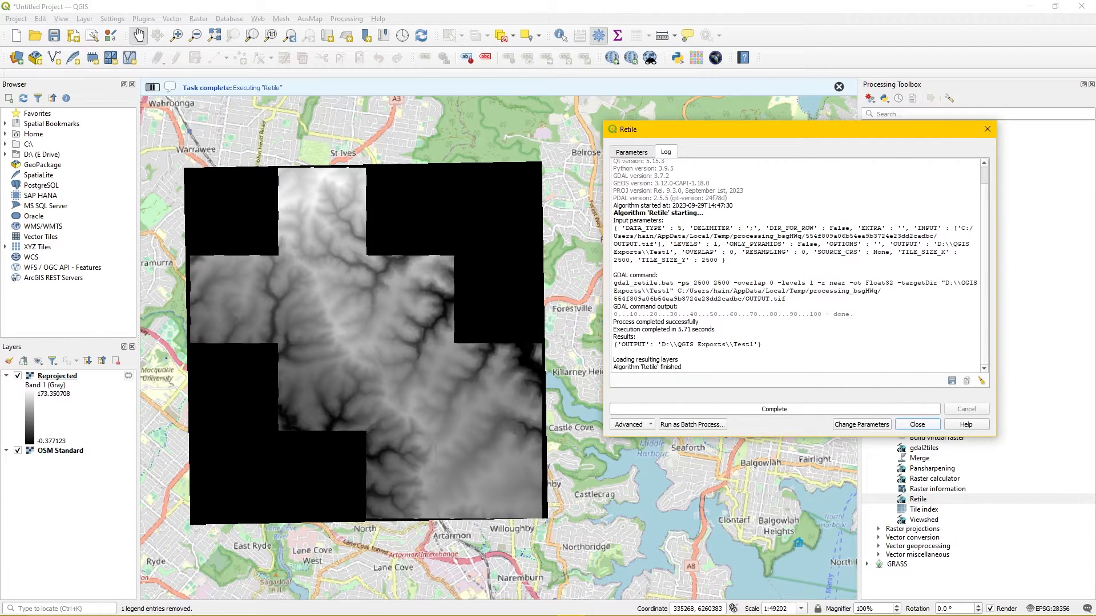
pyautogui.click(917, 425)
# Switch to the Test1 folder in File Explorer and delete S34E151.hgt.aux.xml and S34E151_S34E151.vrt.
pyautogui.click(234, 605)
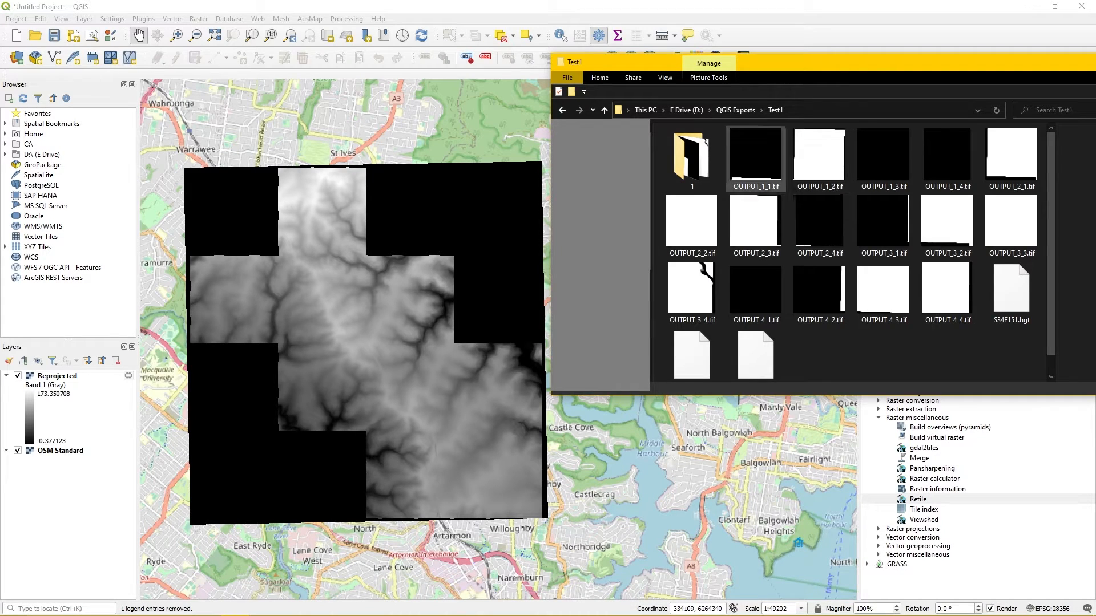
pyautogui.scroll(-1, 860, 251)
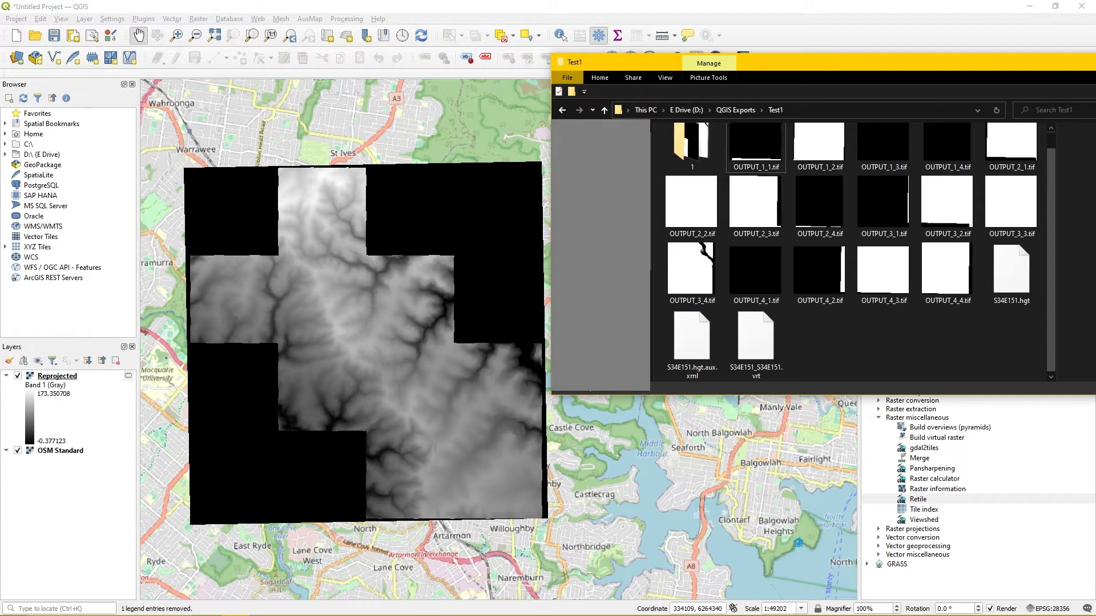
pyautogui.moveTo(909, 347); pyautogui.dragTo(688, 353)
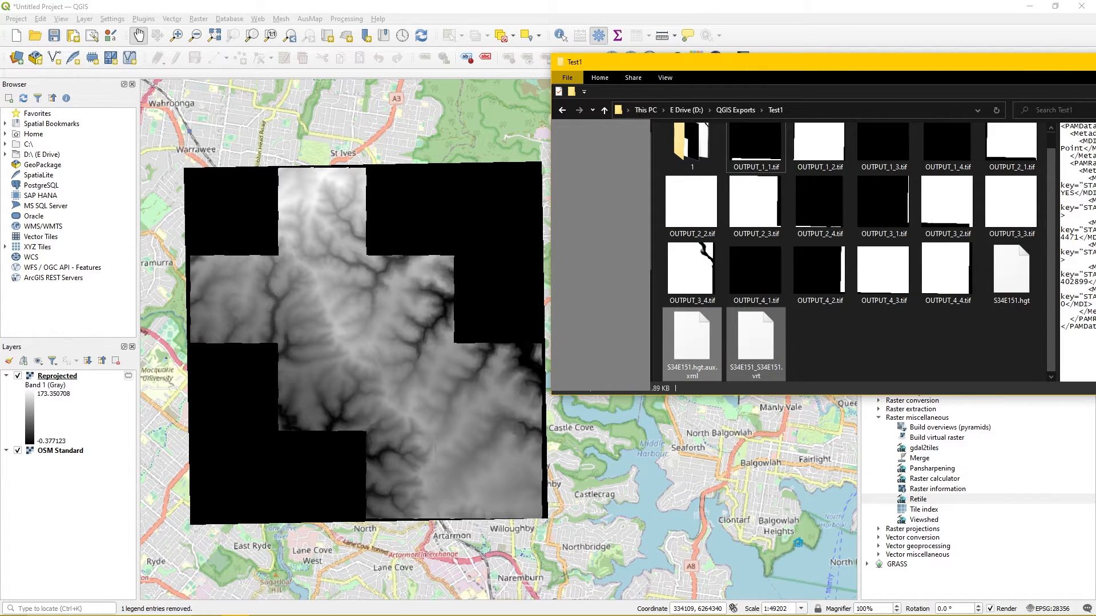
pyautogui.press('Delete')
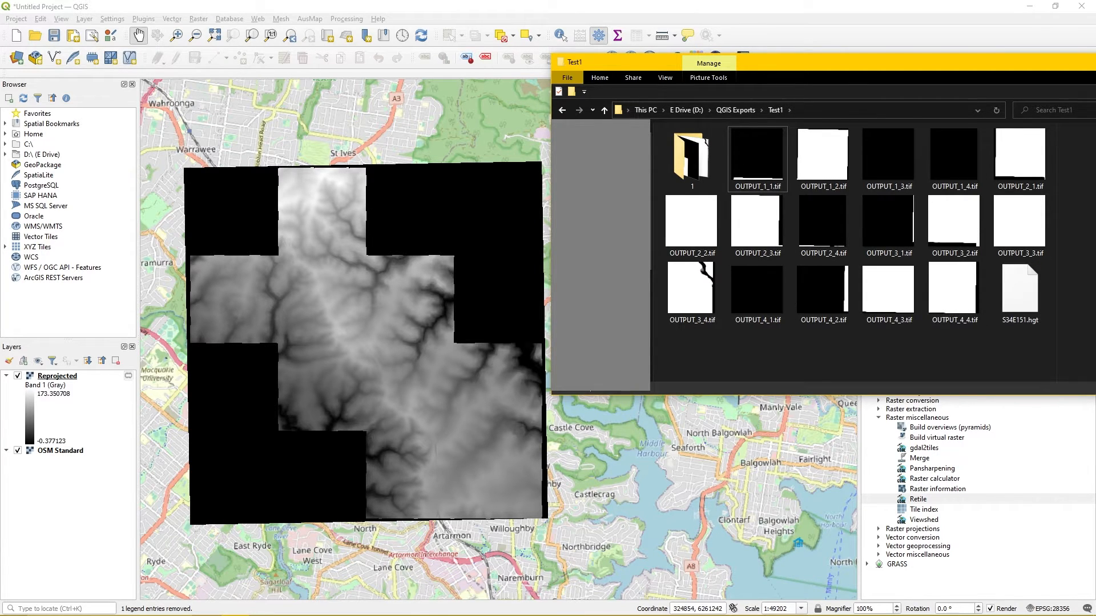
# Switch back to QGIS and remove the Reprojected layer from the project.
pyautogui.click(57, 376)
pyautogui.rightClick(58, 374)
pyautogui.click(86, 484)
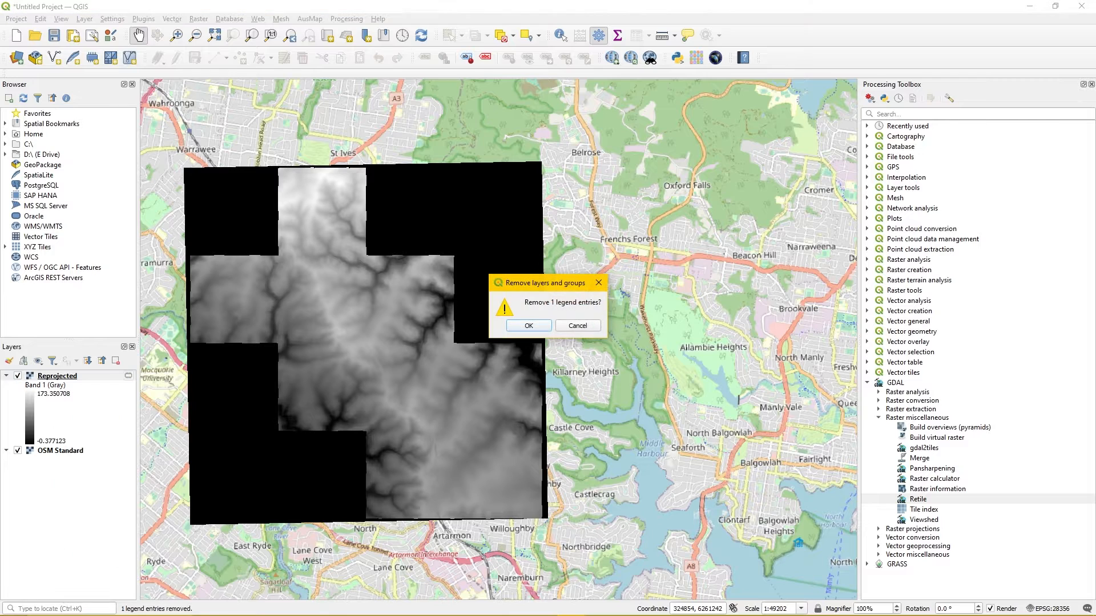
pyautogui.click(529, 326)
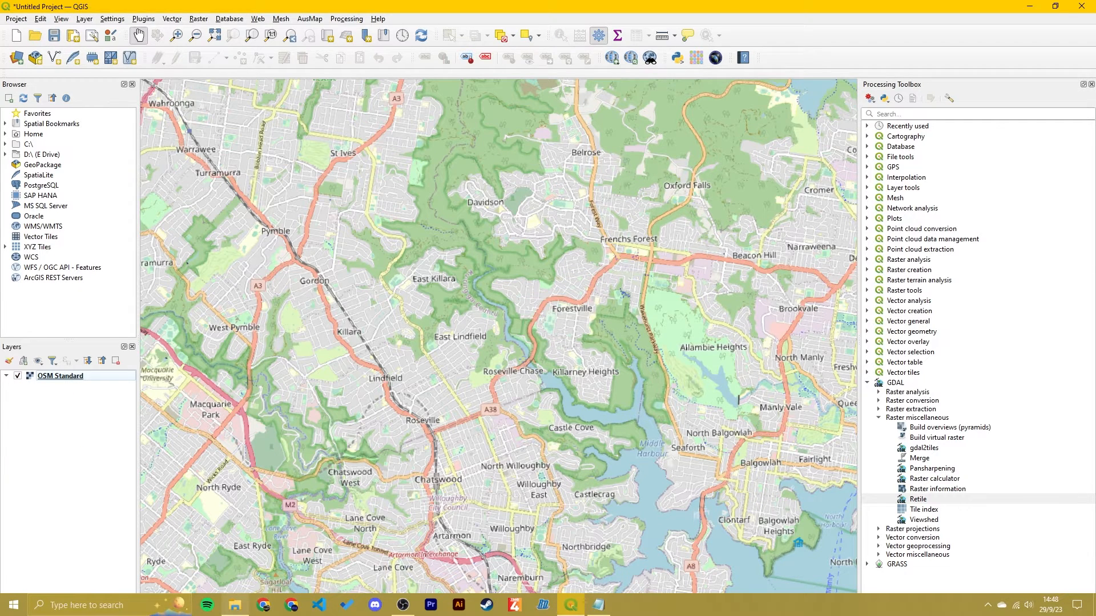
# Add all the OUTPUT .tif tiles, 1_1 to 4_4, from the Test1 folder to the QGIS map, accepting the first coordinate transformation.
pyautogui.click(235, 610)
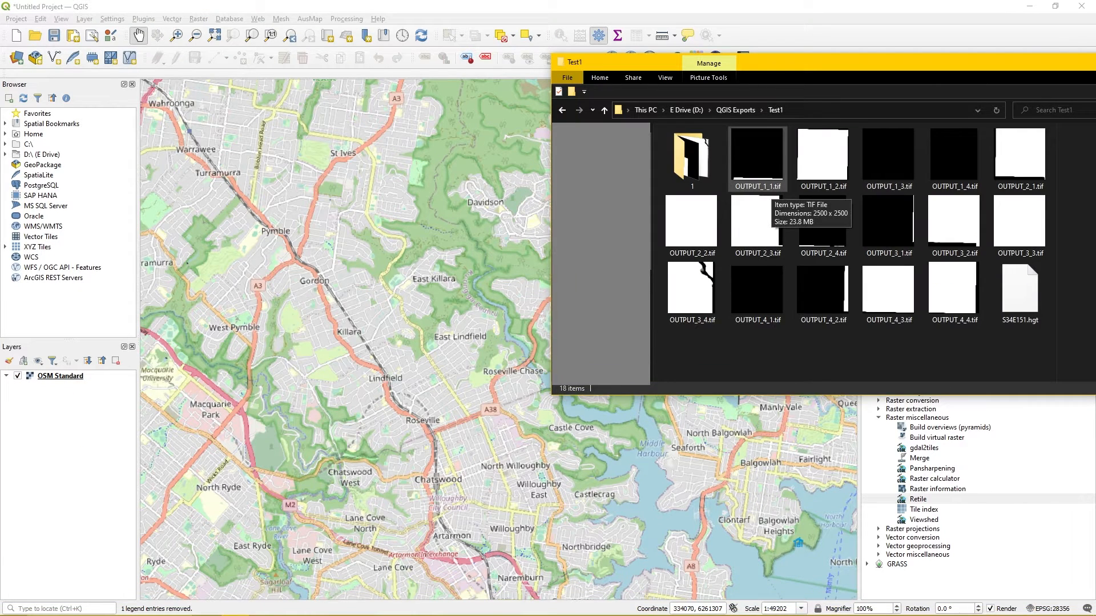
pyautogui.keyDown('shift'); pyautogui.click(953, 288); pyautogui.keyUp('shift')
pyautogui.moveTo(954, 288); pyautogui.dragTo(361, 311)
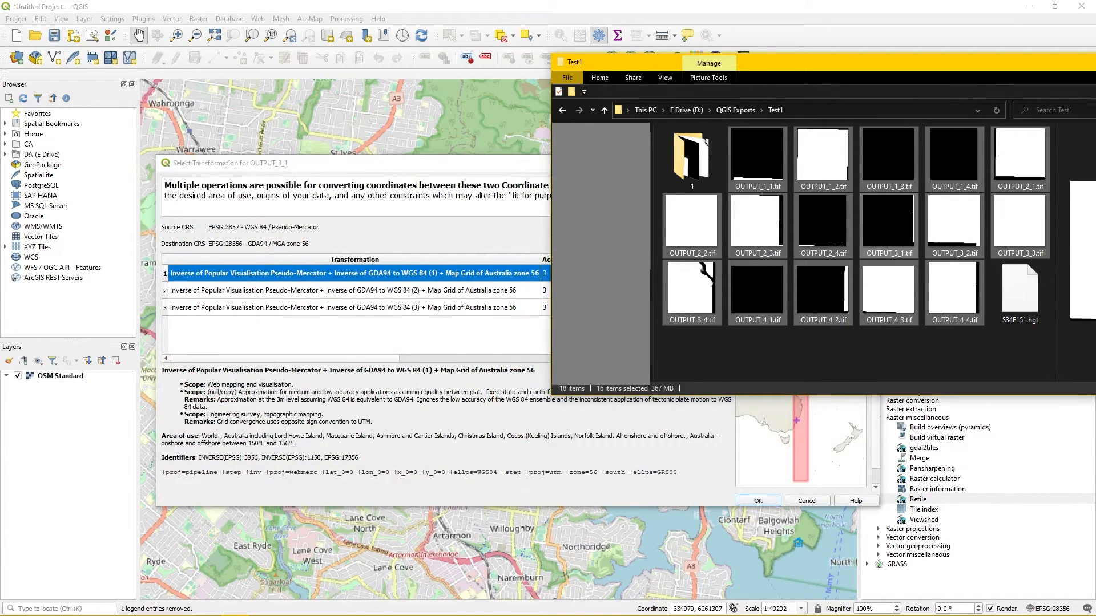
pyautogui.click(758, 501)
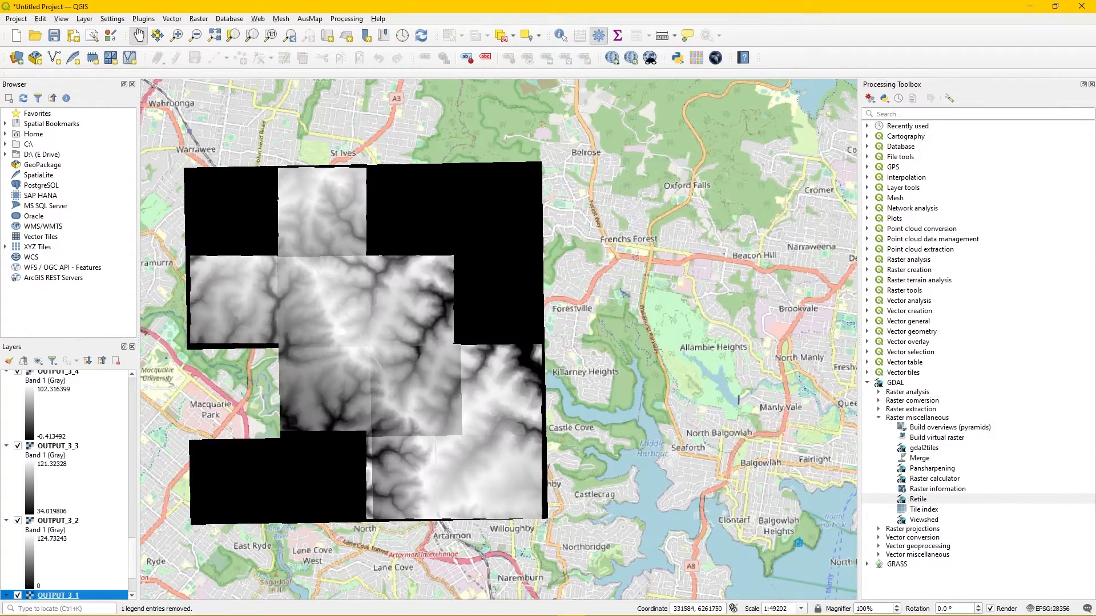
# Collapse the legends of all the OUTPUT tile layers above OSM Standard.
pyautogui.moveTo(545, 343); pyautogui.dragTo(683, 320)
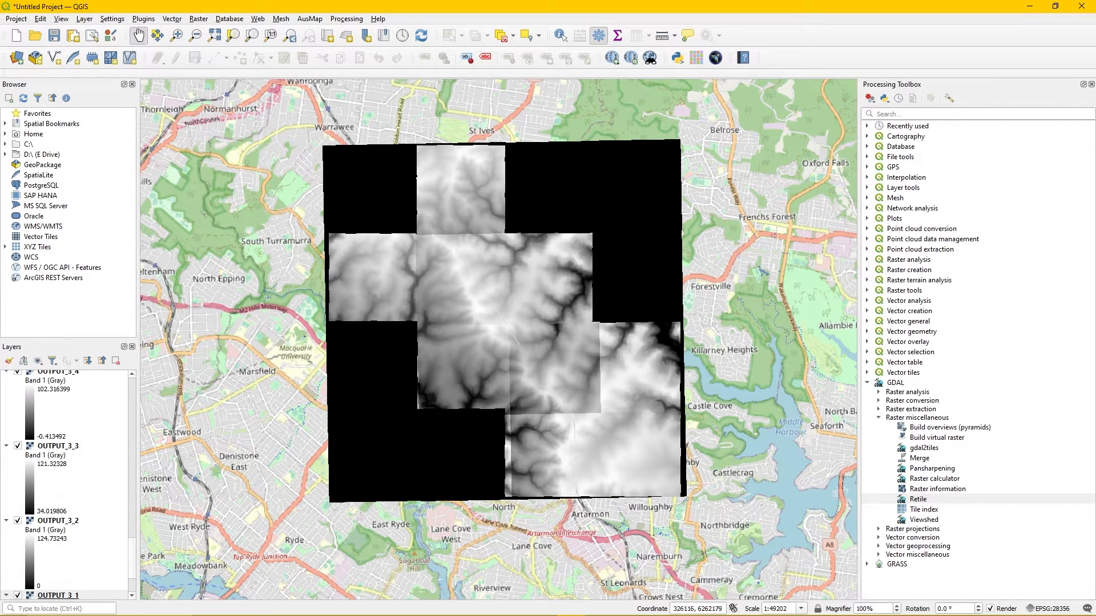
pyautogui.scroll(-2, 66, 485)
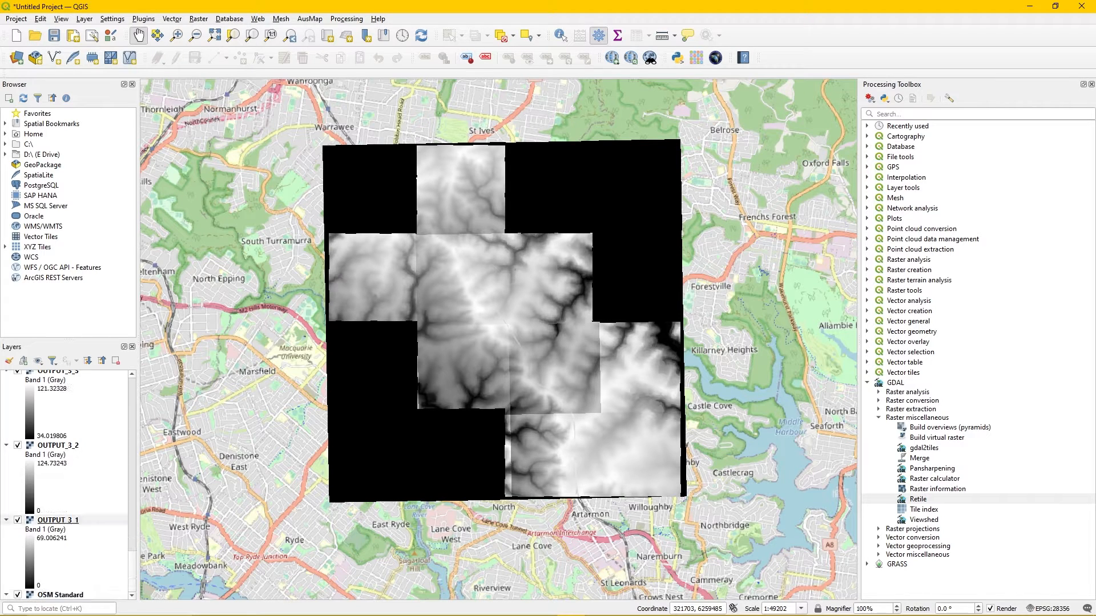
pyautogui.click(6, 520)
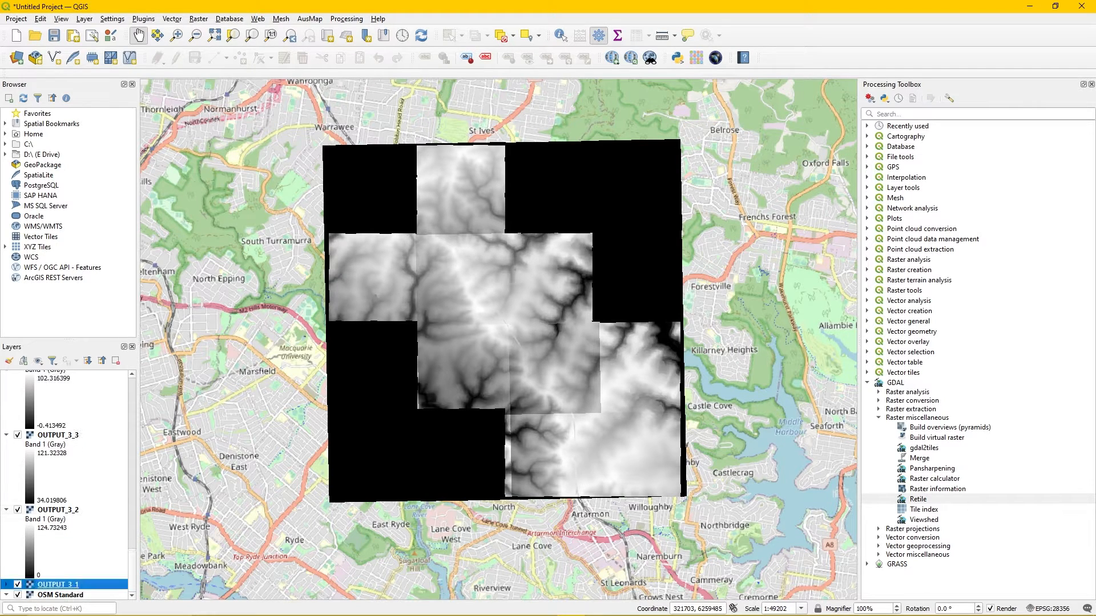
pyautogui.click(6, 509)
pyautogui.click(7, 500)
pyautogui.click(7, 489)
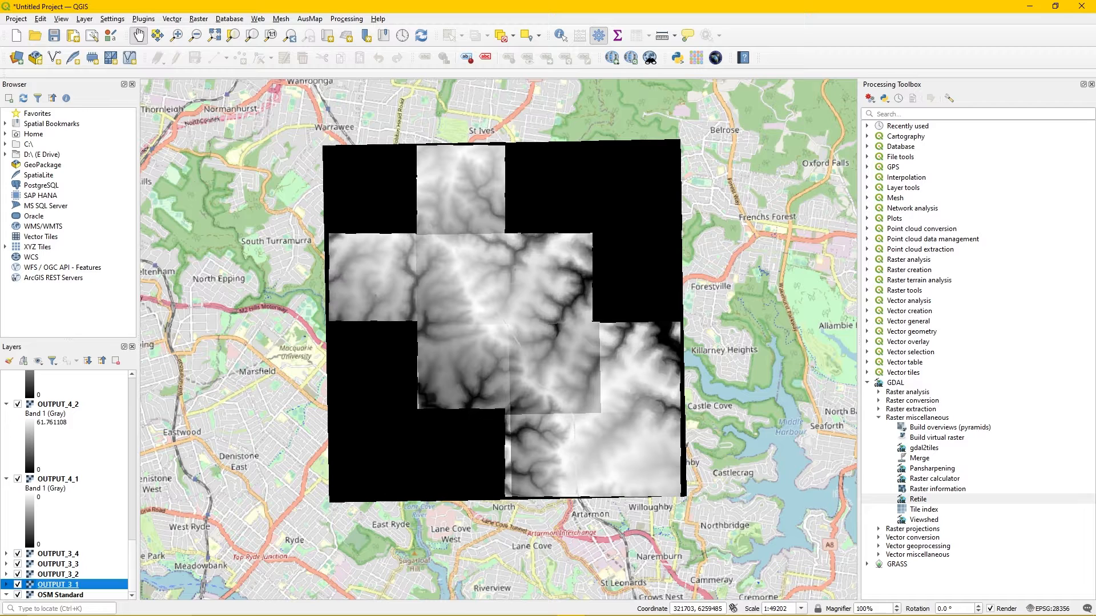
pyautogui.click(6, 479)
pyautogui.click(6, 468)
pyautogui.click(6, 458)
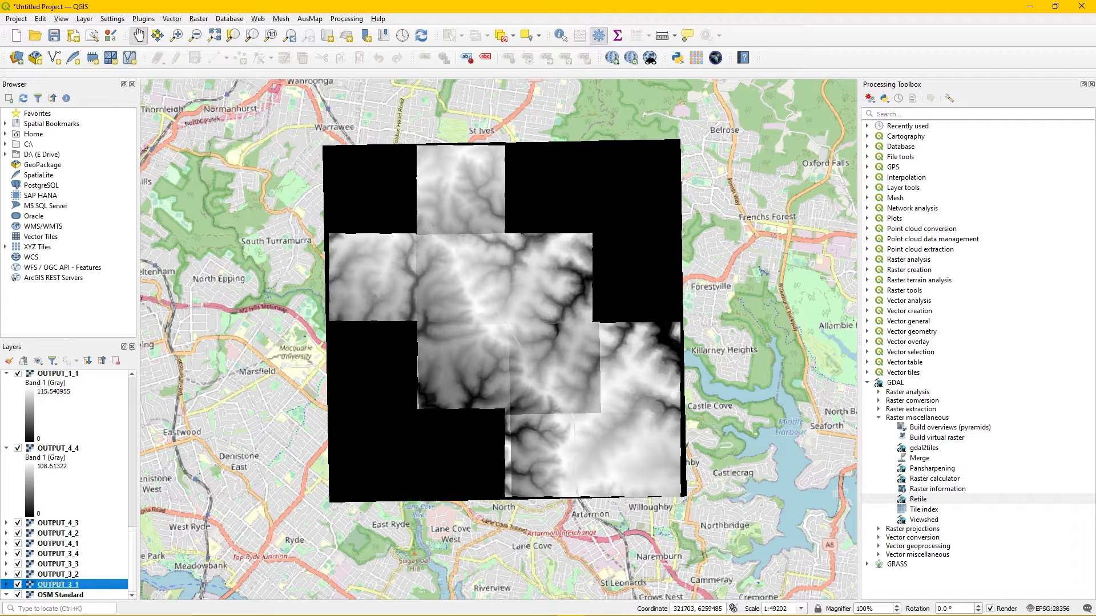
pyautogui.click(7, 448)
pyautogui.click(6, 437)
pyautogui.click(6, 427)
pyautogui.click(6, 417)
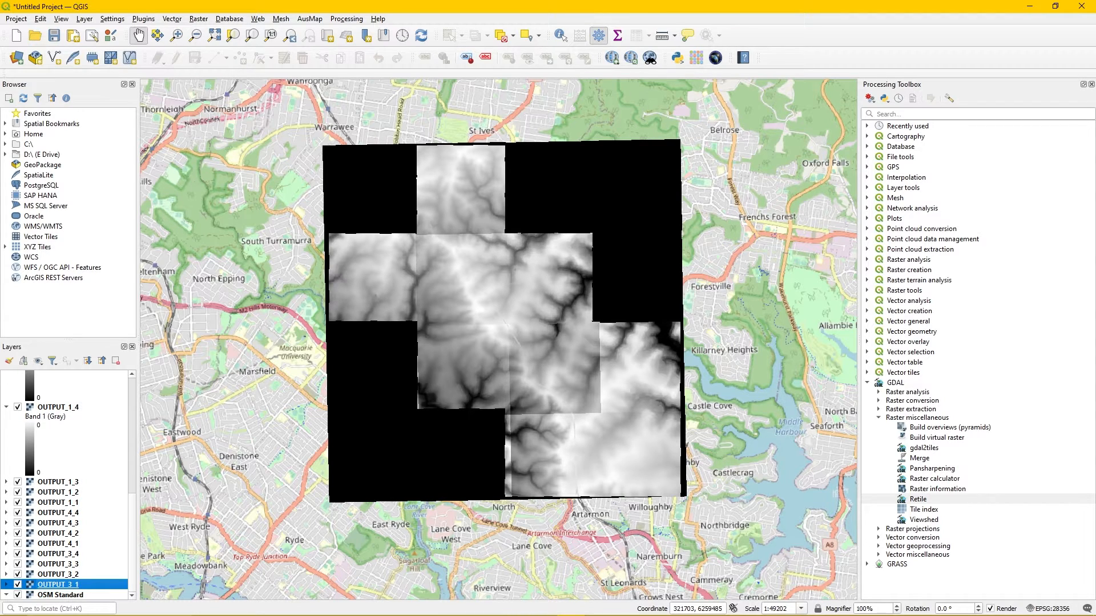
pyautogui.click(6, 407)
pyautogui.click(6, 397)
pyautogui.click(6, 387)
pyautogui.click(6, 376)
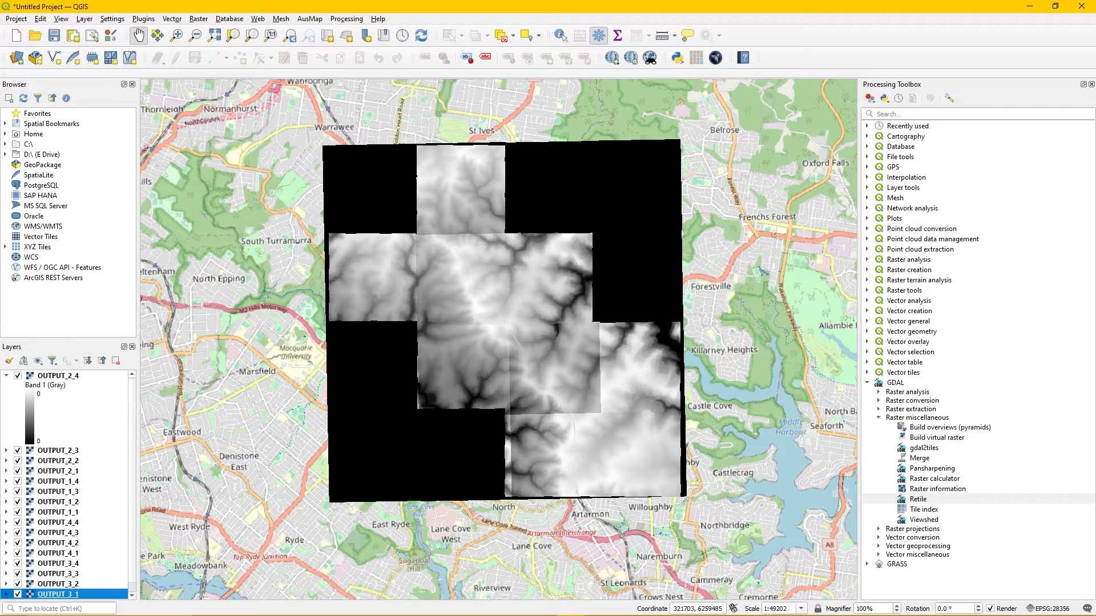
pyautogui.click(7, 375)
# Remove all the OUTPUT tile layers from OUTPUT_2_4 to OUTPUT_3_1 from the project, keeping OSM Standard.
pyautogui.click(57, 375)
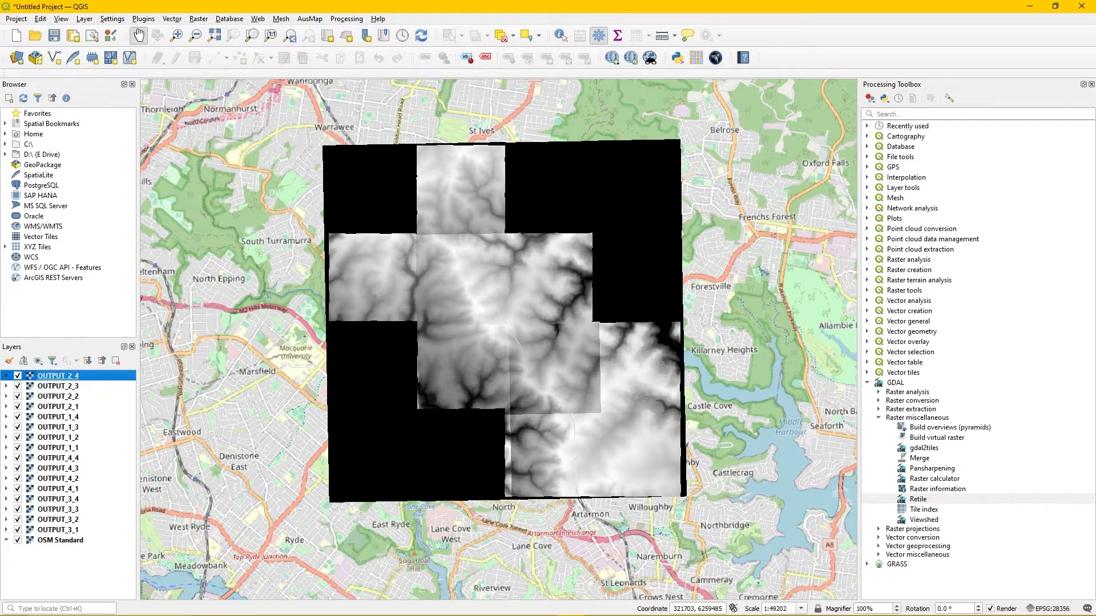
pyautogui.keyDown('shift'); pyautogui.click(57, 530); pyautogui.keyUp('shift')
pyautogui.rightClick(62, 437)
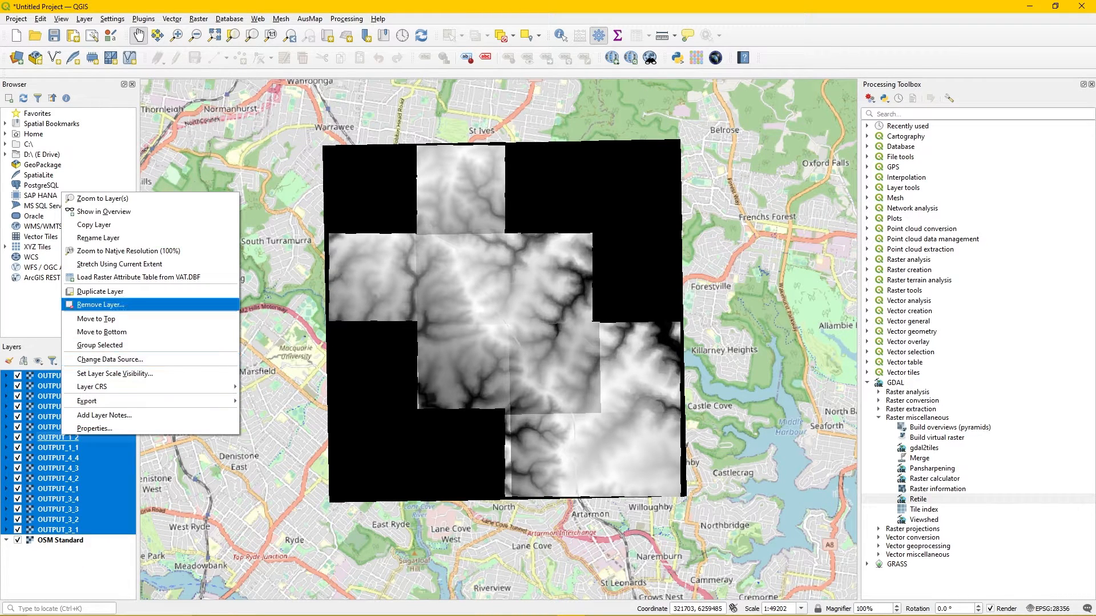
pyautogui.click(100, 304)
pyautogui.click(519, 349)
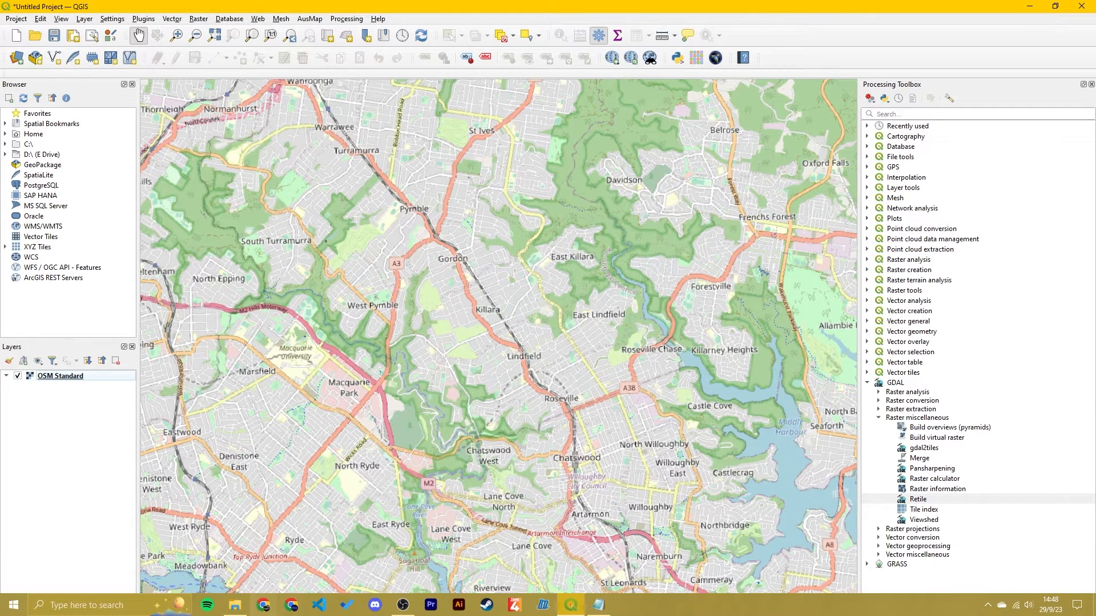
# Delete the tiles OUTPUT_1_1, 1_3, 1_4, 2_4, 3_1, 4_1 and 4_2 (.tif) from the Test1 folder in File Explorer.
pyautogui.click(234, 605)
pyautogui.moveTo(821, 61); pyautogui.dragTo(559, 65)
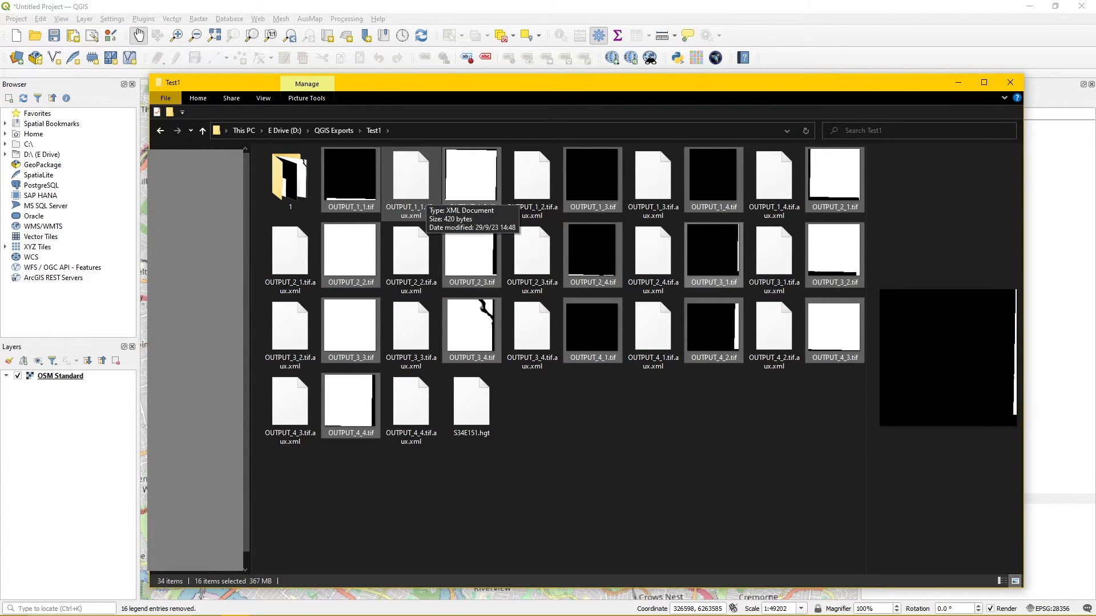
pyautogui.keyDown('ctrl'); pyautogui.click(592, 180); pyautogui.keyUp('ctrl')
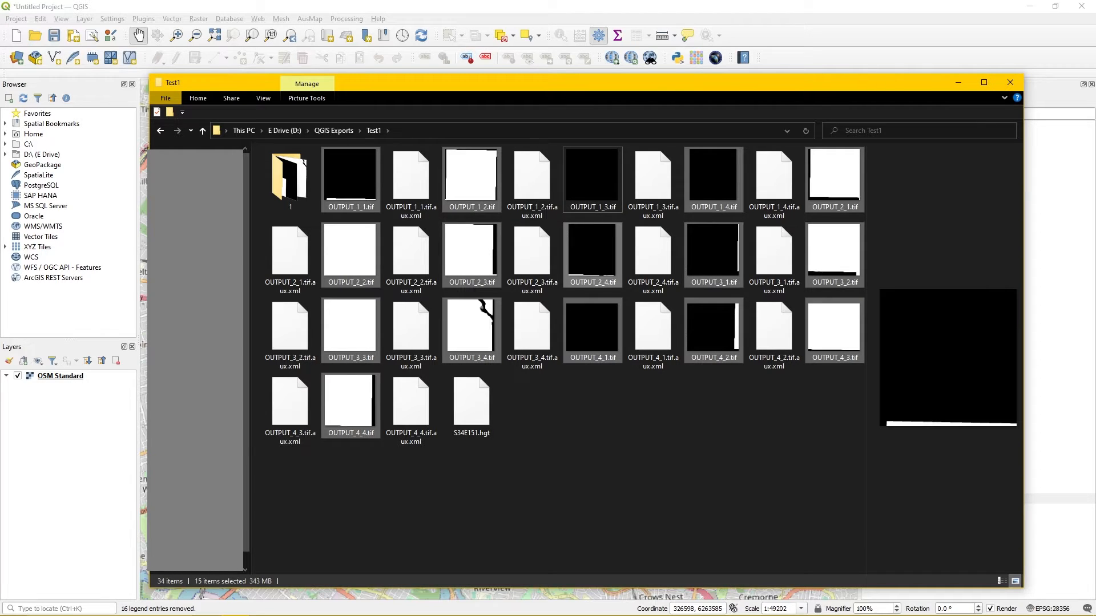
pyautogui.click(547, 423)
pyautogui.click(350, 180)
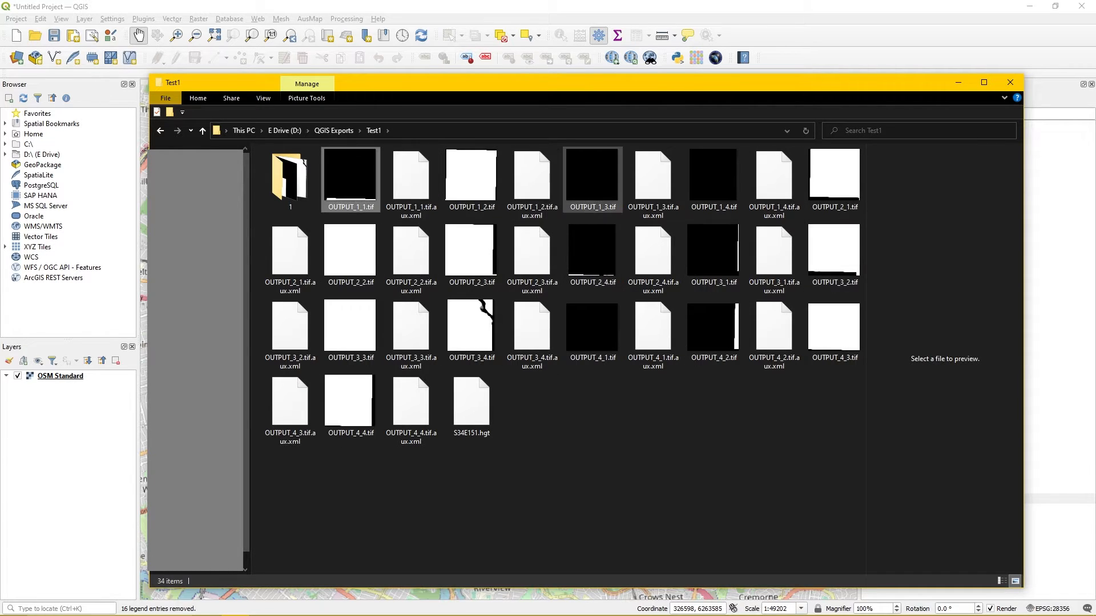
pyautogui.keyDown('ctrl'); pyautogui.click(593, 179); pyautogui.keyUp('ctrl')
pyautogui.keyDown('ctrl'); pyautogui.click(592, 254); pyautogui.keyUp('ctrl')
pyautogui.keyDown('ctrl'); pyautogui.click(592, 329); pyautogui.keyUp('ctrl')
pyautogui.keyDown('ctrl'); pyautogui.click(714, 329); pyautogui.keyUp('ctrl')
pyautogui.keyDown('ctrl'); pyautogui.click(713, 254); pyautogui.keyUp('ctrl')
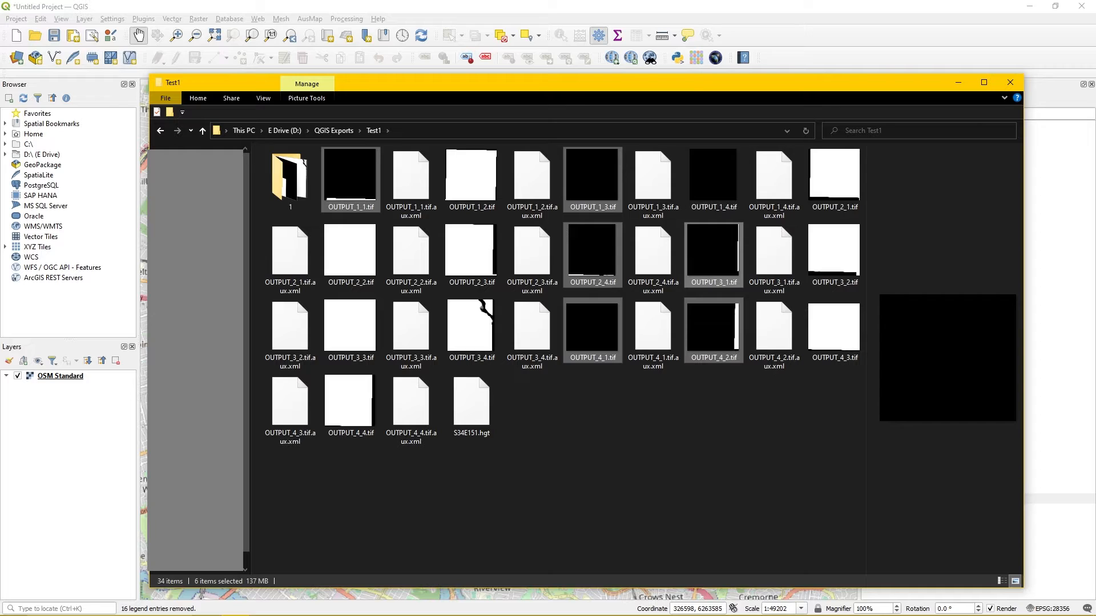
pyautogui.press('Delete')
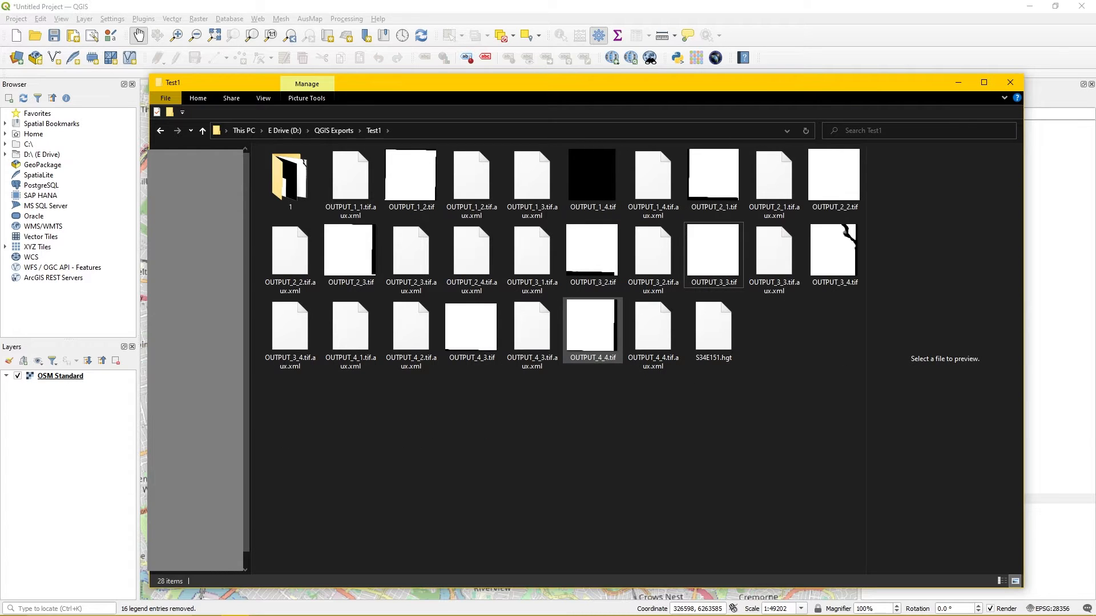
pyautogui.click(592, 180)
pyautogui.press('Delete')
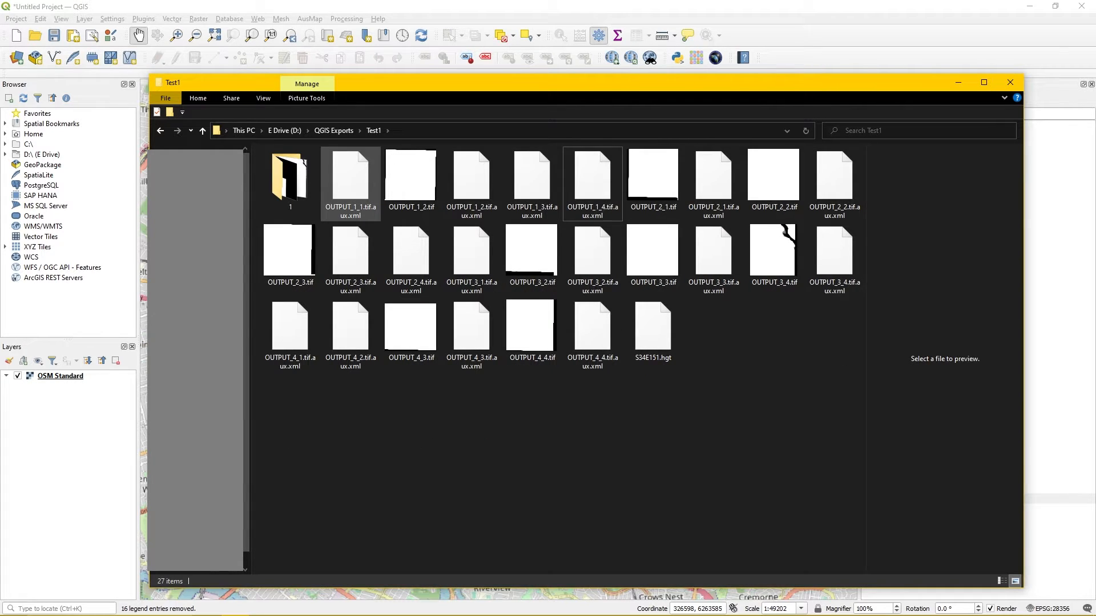
# Delete OUTPUT_1_1.tif.aux.xml and OUTPUT_1_2.tif.aux.xml from the Test1 folder.
pyautogui.click(350, 182)
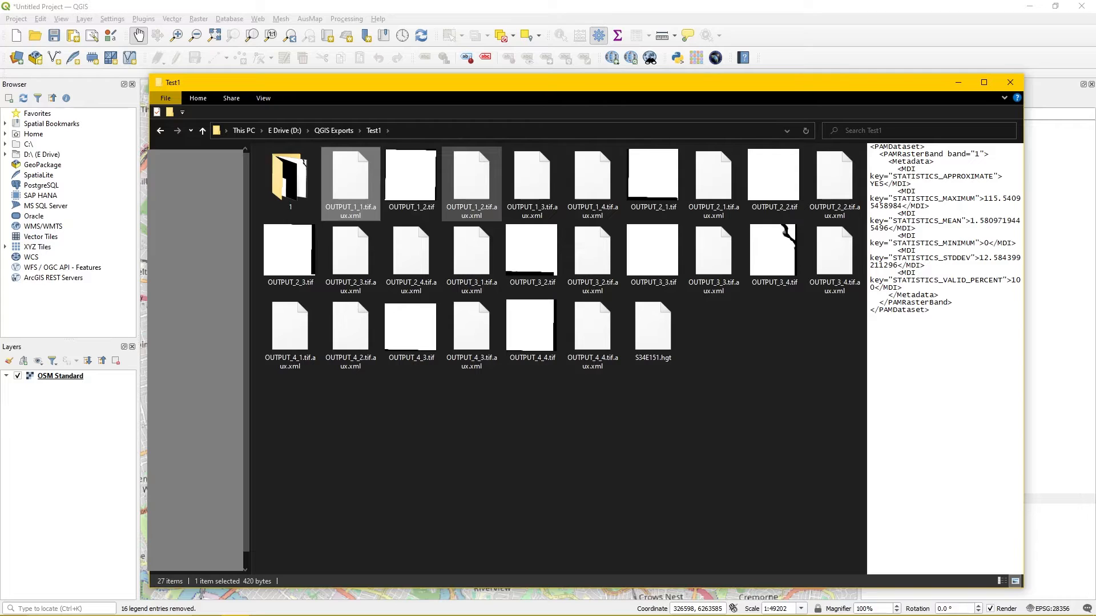
pyautogui.press('Delete')
pyautogui.click(411, 182)
pyautogui.press('Delete')
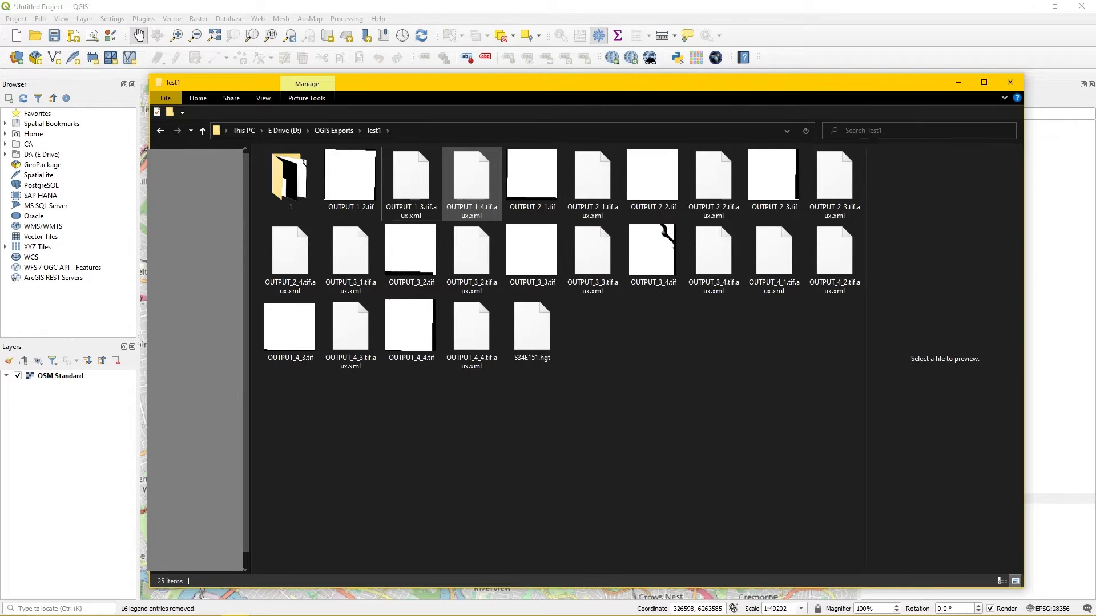
# Delete all the remaining .aux.xml files from the Test1 folder, keeping the .tif tiles and S34E151.hgt.
pyautogui.click(471, 182)
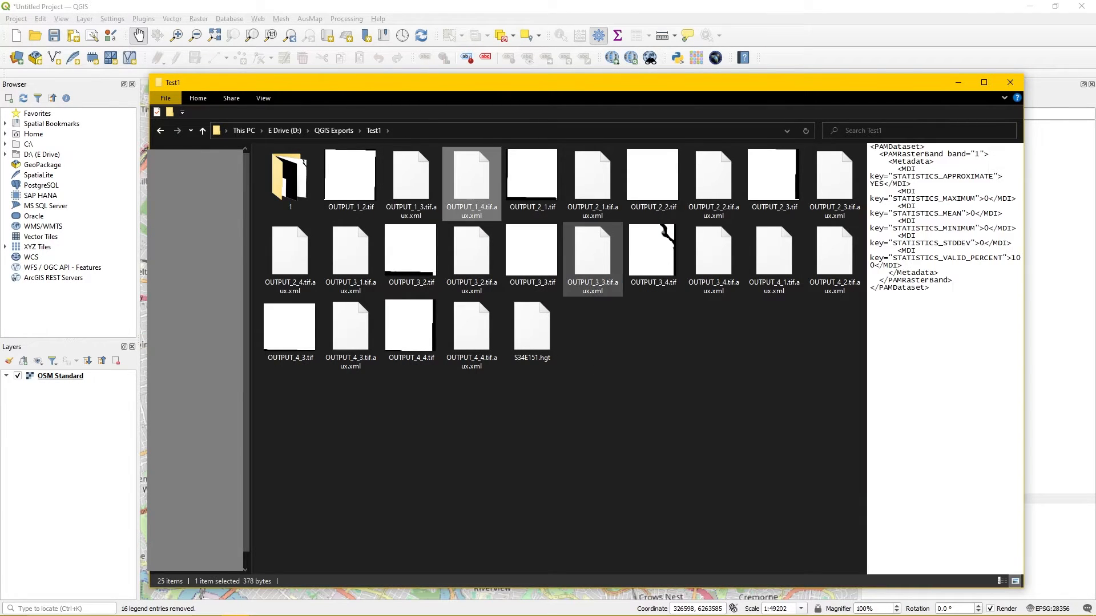
pyautogui.keyDown('ctrl'); pyautogui.click(592, 183); pyautogui.keyUp('ctrl')
pyautogui.keyDown('ctrl'); pyautogui.click(713, 183); pyautogui.keyUp('ctrl')
pyautogui.keyDown('ctrl'); pyautogui.click(834, 186); pyautogui.keyUp('ctrl')
pyautogui.keyDown('ctrl'); pyautogui.click(835, 254); pyautogui.keyUp('ctrl')
pyautogui.keyDown('ctrl'); pyautogui.click(714, 257); pyautogui.keyUp('ctrl')
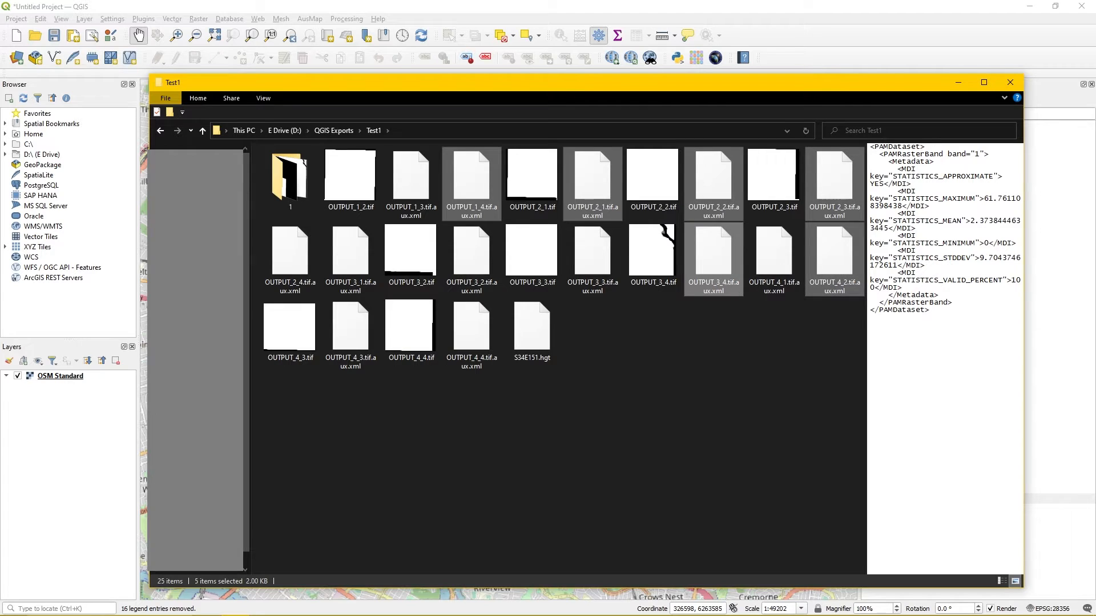
pyautogui.keyDown('ctrl'); pyautogui.click(774, 254); pyautogui.keyUp('ctrl')
pyautogui.keyDown('ctrl'); pyautogui.click(592, 253); pyautogui.keyUp('ctrl')
pyautogui.keyDown('ctrl'); pyautogui.click(472, 254); pyautogui.keyUp('ctrl')
pyautogui.keyDown('ctrl'); pyautogui.click(350, 254); pyautogui.keyUp('ctrl')
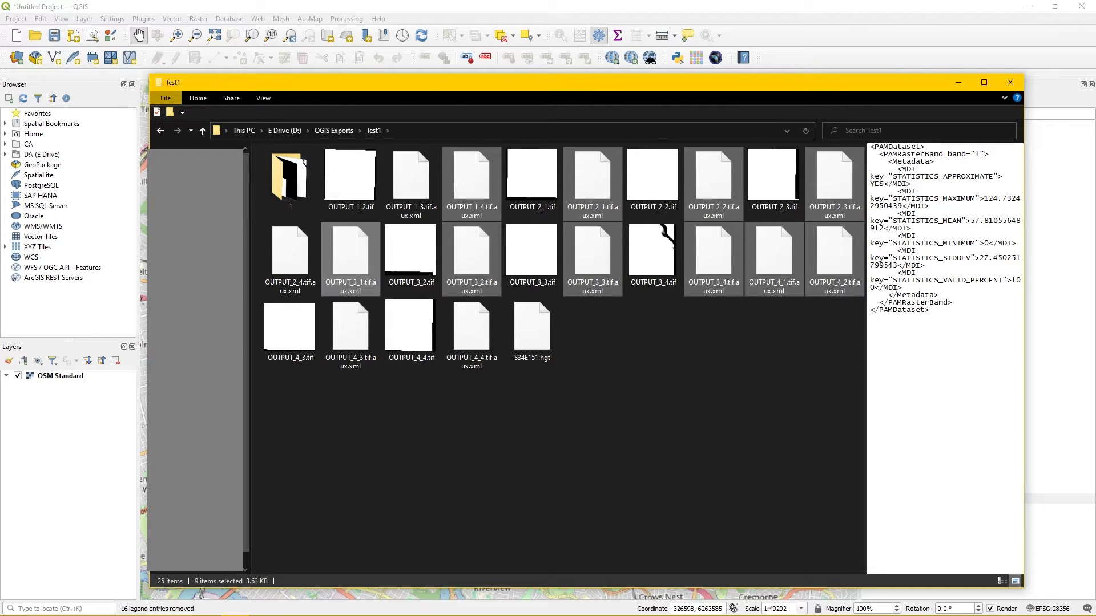
pyautogui.keyDown('ctrl'); pyautogui.click(290, 257); pyautogui.keyUp('ctrl')
pyautogui.keyDown('ctrl'); pyautogui.click(350, 328); pyautogui.keyUp('ctrl')
pyautogui.keyDown('ctrl'); pyautogui.click(472, 331); pyautogui.keyUp('ctrl')
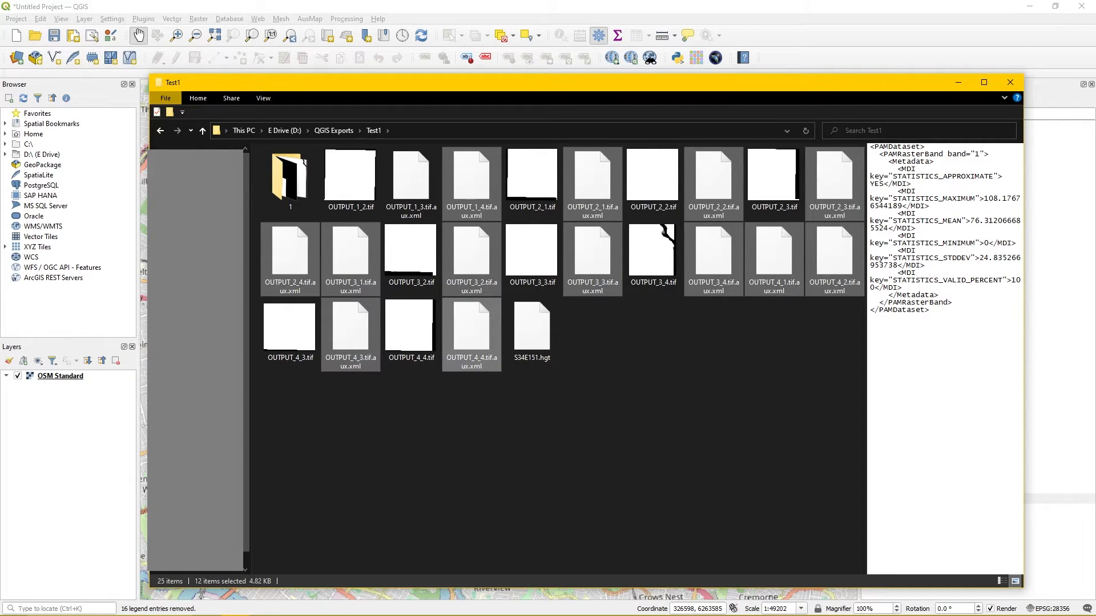
pyautogui.press('Delete')
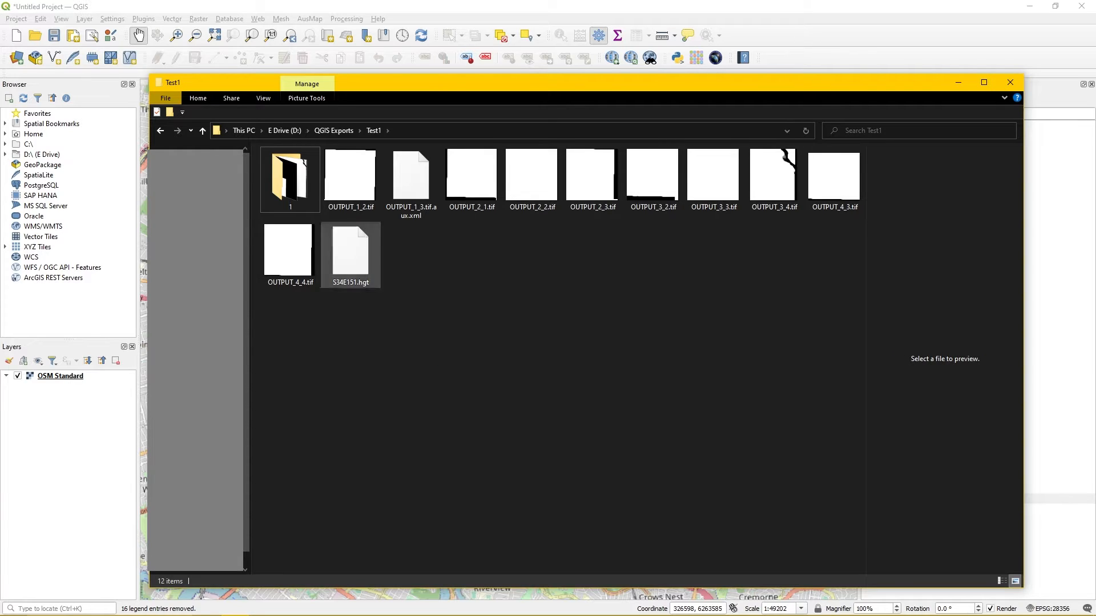
pyautogui.click(293, 254)
pyautogui.click(410, 182)
pyautogui.press('Delete')
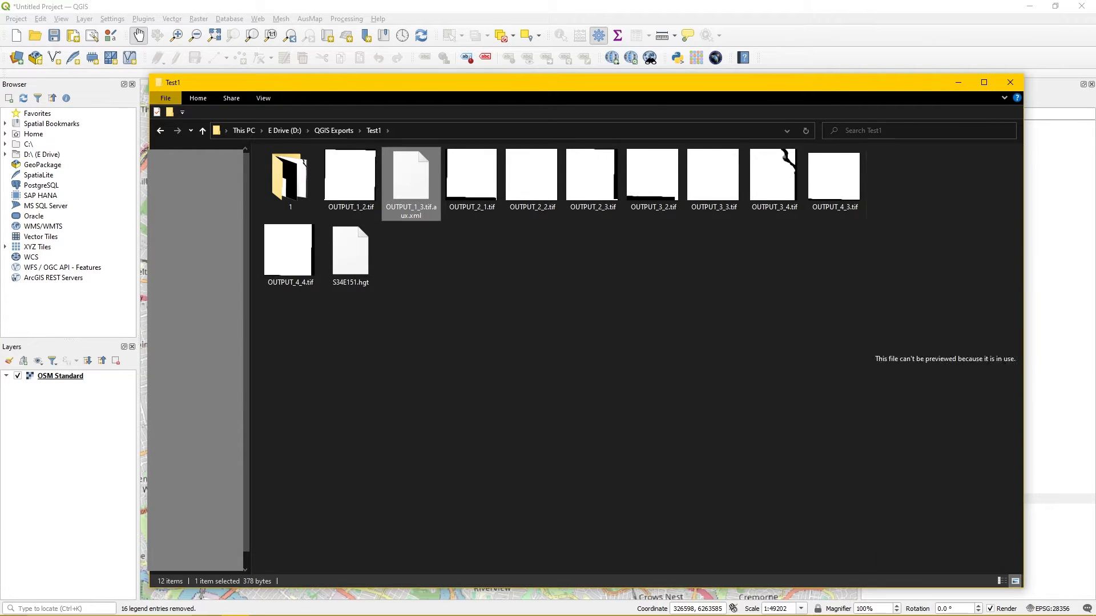
# Add the nine remaining OUTPUT .tif tiles, from 1_2 to 4_4, from the Test1 folder to the QGIS map.
pyautogui.click(353, 182)
pyautogui.keyDown('shift'); pyautogui.click(835, 180); pyautogui.keyUp('shift')
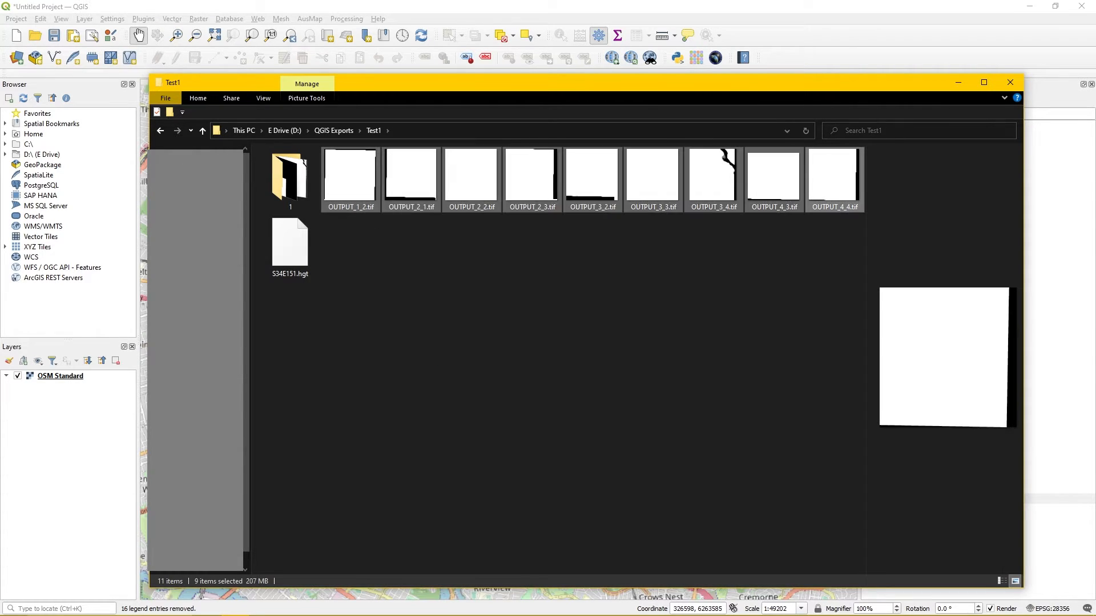
pyautogui.moveTo(599, 83); pyautogui.dragTo(592, 407)
pyautogui.moveTo(586, 501); pyautogui.dragTo(565, 314)
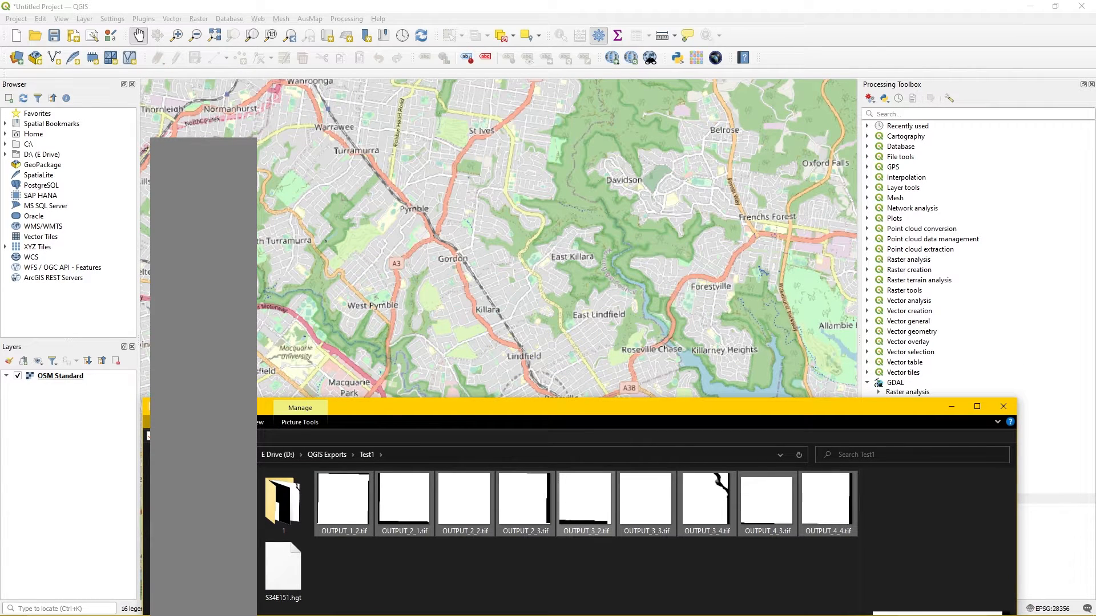
pyautogui.moveTo(682, 408); pyautogui.dragTo(444, 290)
pyautogui.click(787, 361)
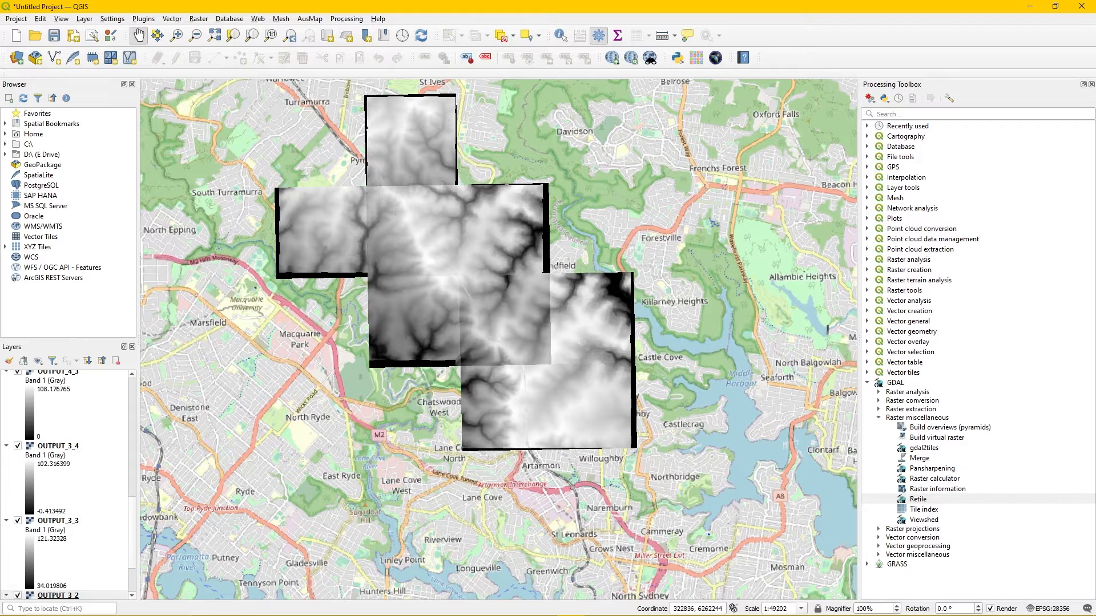
# Collapse the legends of all nine OUTPUT tile layers, from OUTPUT_2_3 to OUTPUT_3_2.
pyautogui.scroll(-5, 66, 485)
pyautogui.click(6, 376)
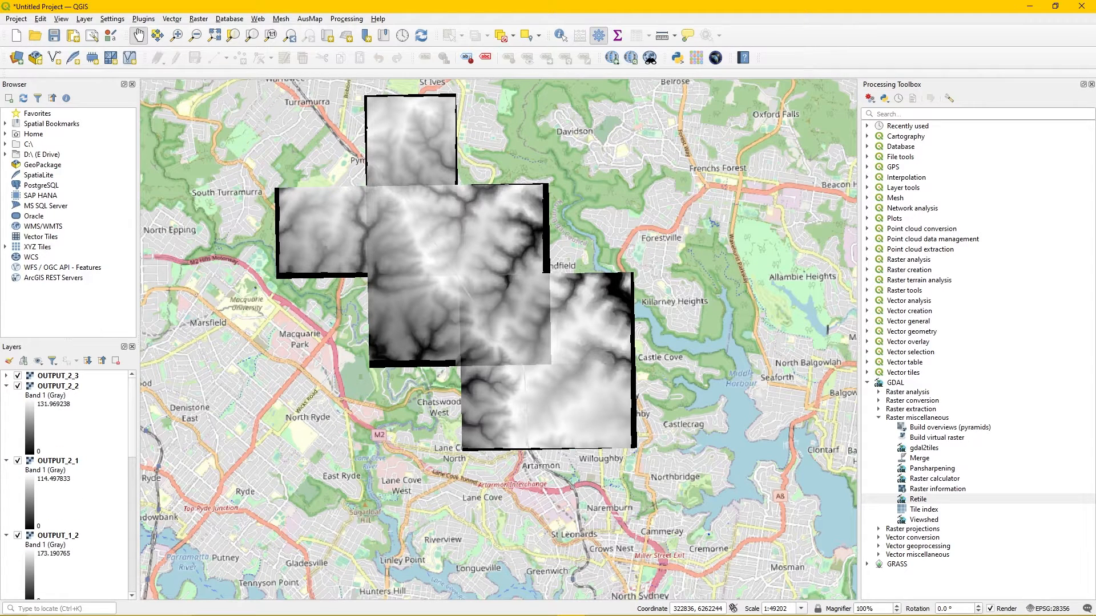
pyautogui.click(6, 386)
pyautogui.click(7, 397)
pyautogui.click(6, 414)
pyautogui.click(6, 407)
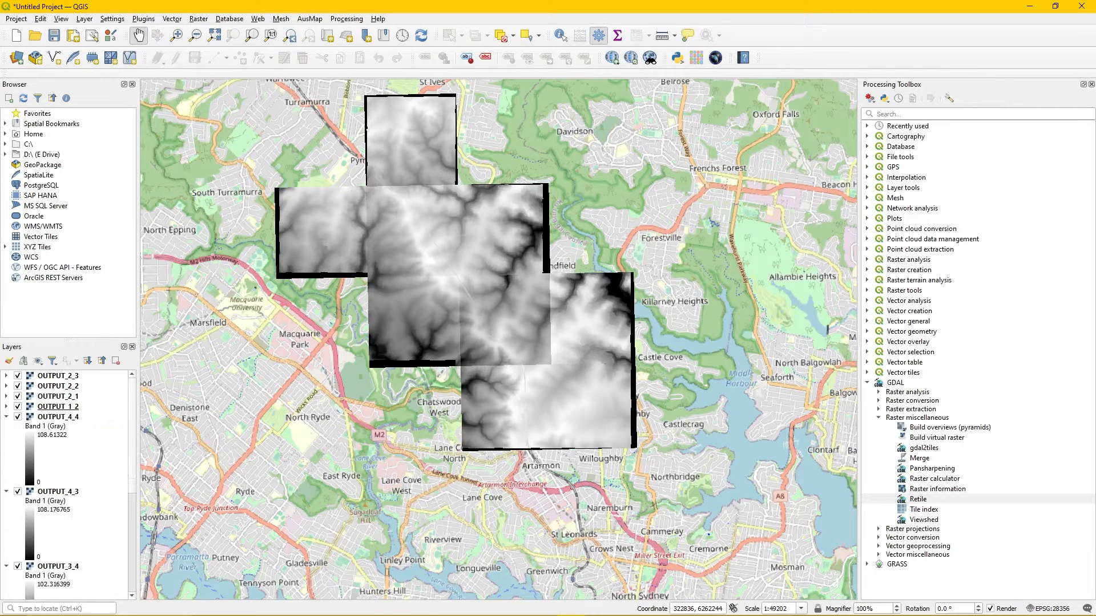
pyautogui.click(6, 417)
pyautogui.click(6, 427)
pyautogui.click(7, 438)
pyautogui.click(7, 448)
pyautogui.click(6, 458)
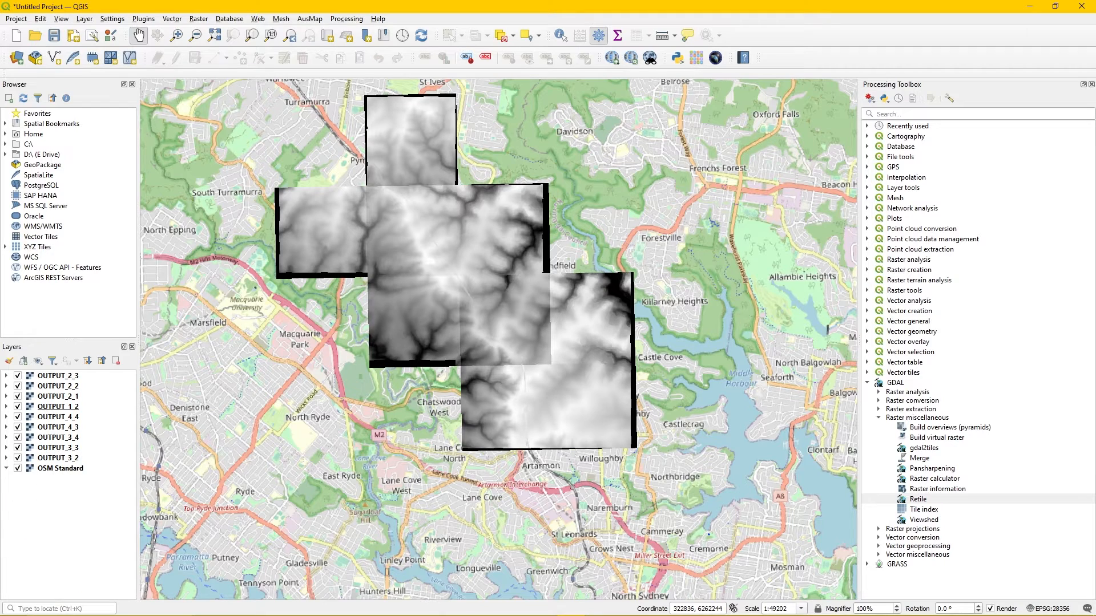
# Open the raster Translate (Convert Format) tool with OUTPUT_1_2 as the input layer.
pyautogui.click(199, 19)
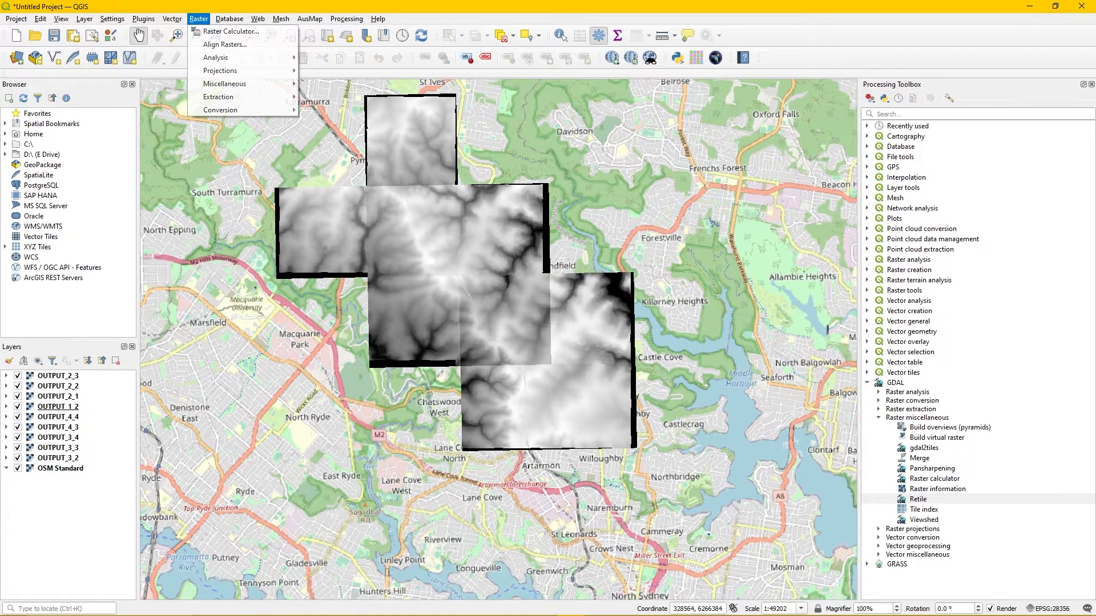
pyautogui.moveTo(220, 110)
pyautogui.click(356, 162)
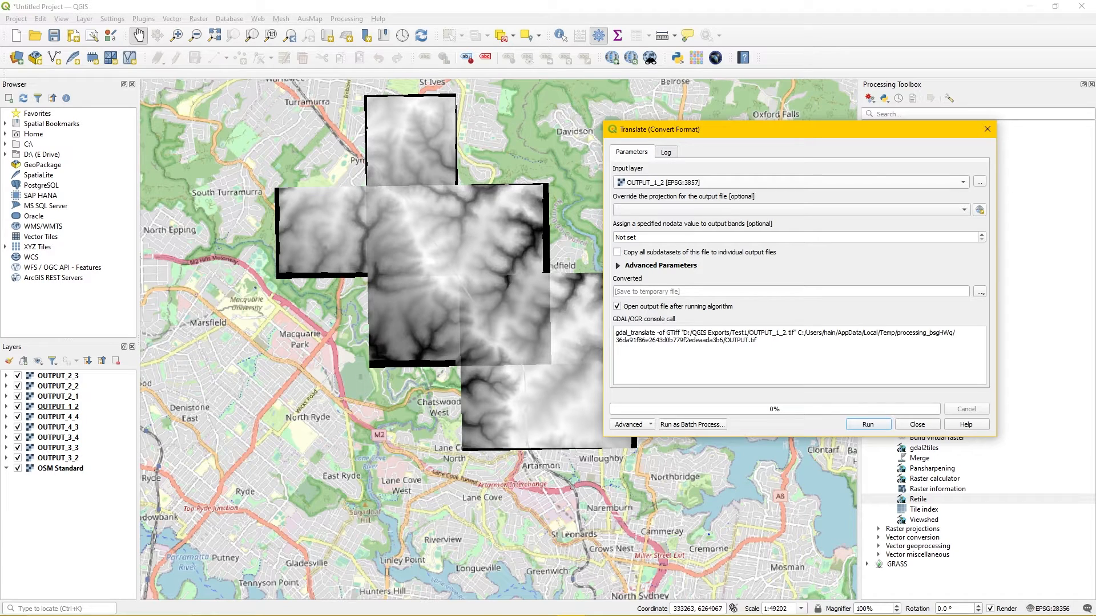
pyautogui.click(963, 182)
pyautogui.click(963, 182)
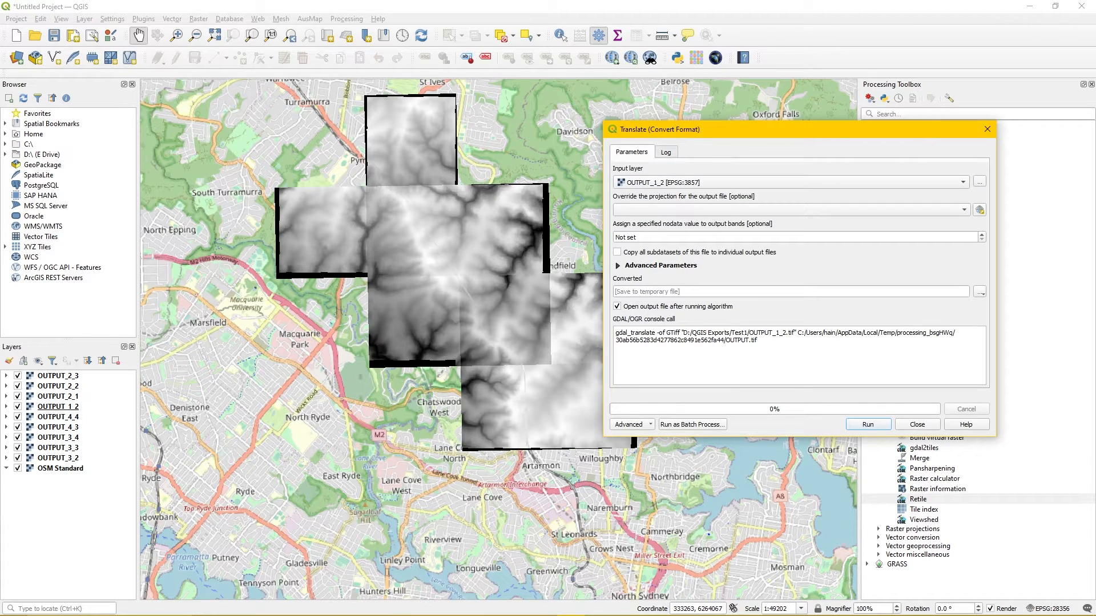
# Override the output file's projection with the predefined CRS EPSG:3857 - WGS 84 / Pseudo-Mercator.
pyautogui.click(979, 209)
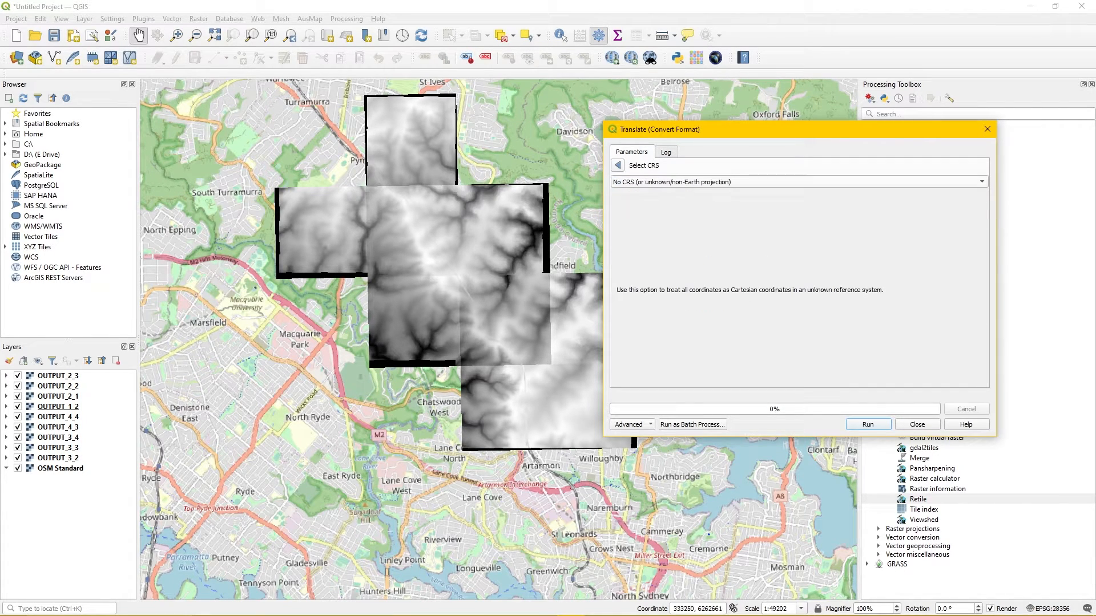
pyautogui.click(980, 182)
pyautogui.click(965, 194)
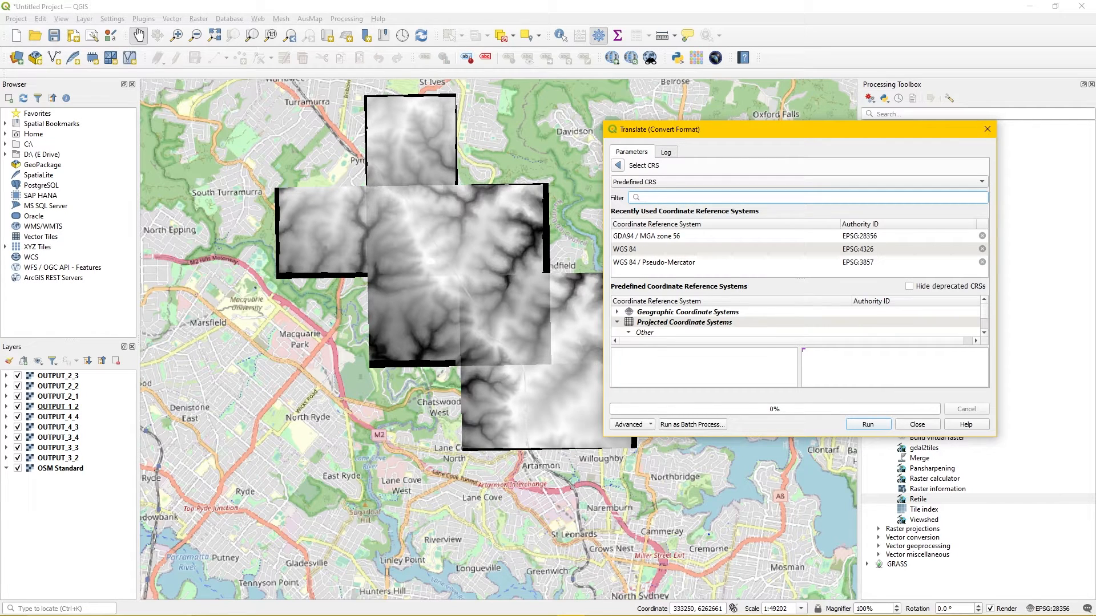
pyautogui.write('3')
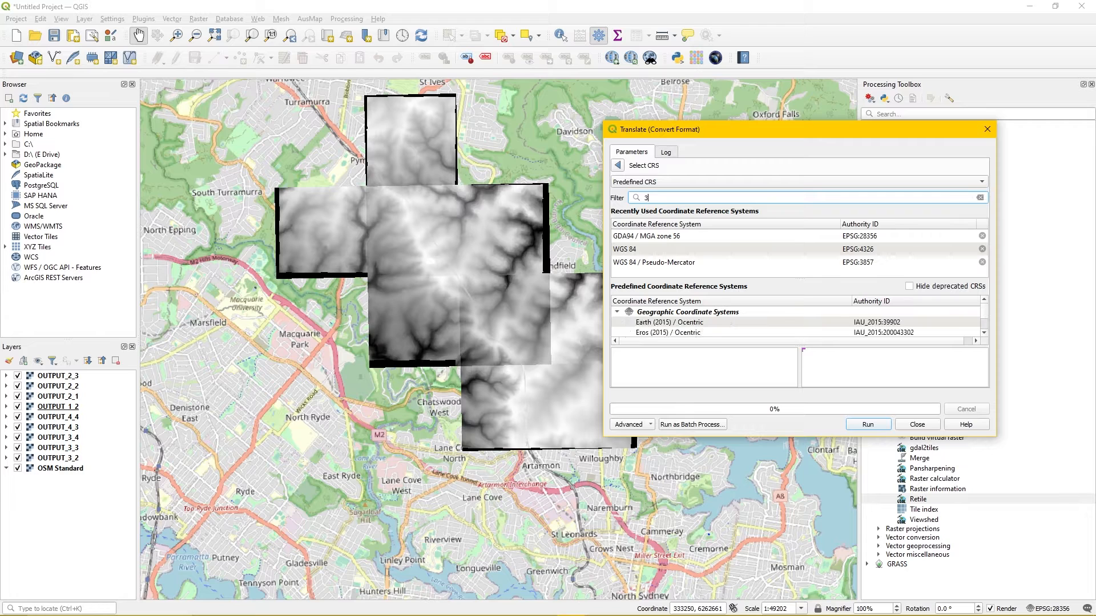
pyautogui.write('857')
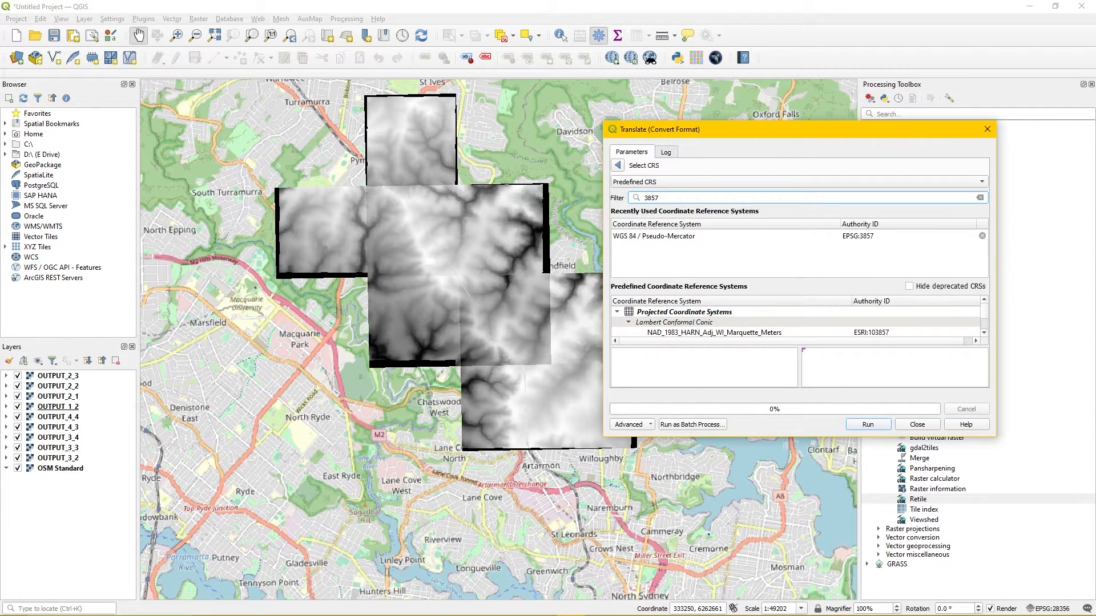
pyautogui.hotkey('ctrl', 'a')
pyautogui.write('pseu')
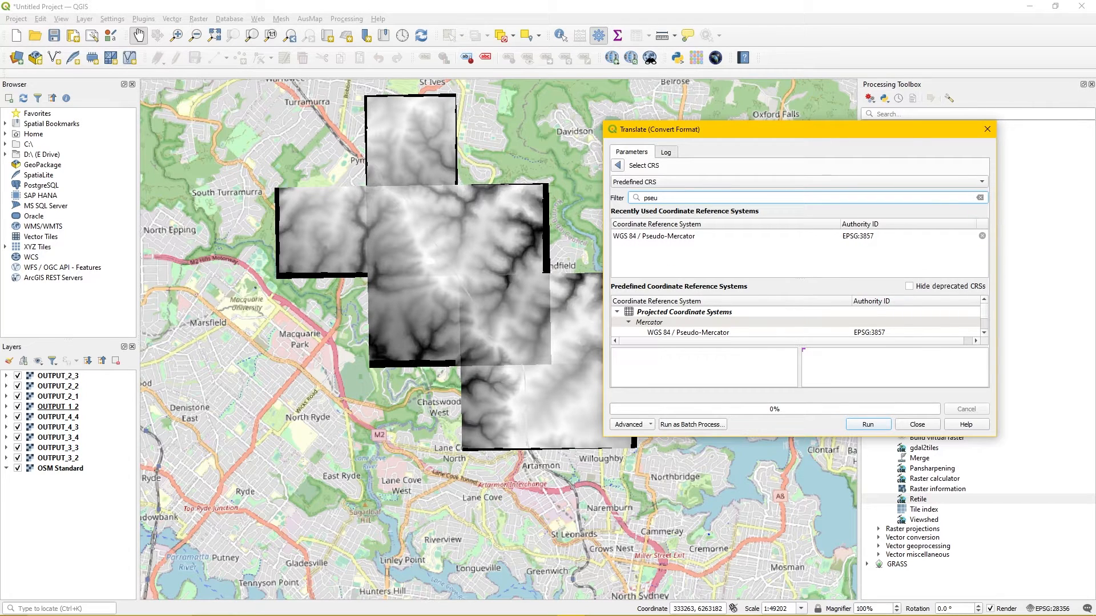
pyautogui.click(654, 236)
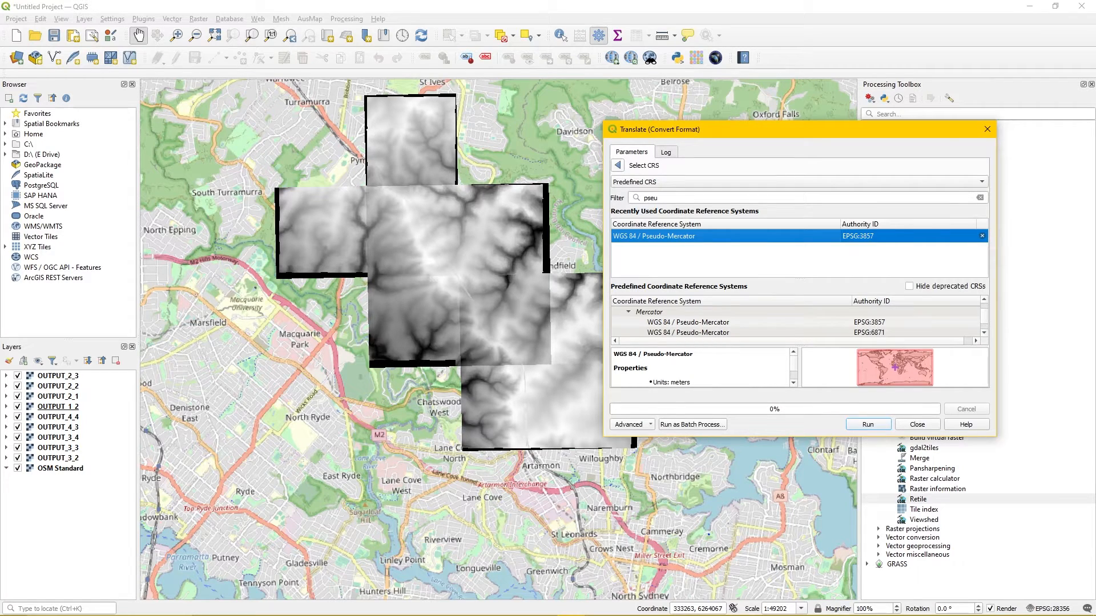
pyautogui.click(618, 165)
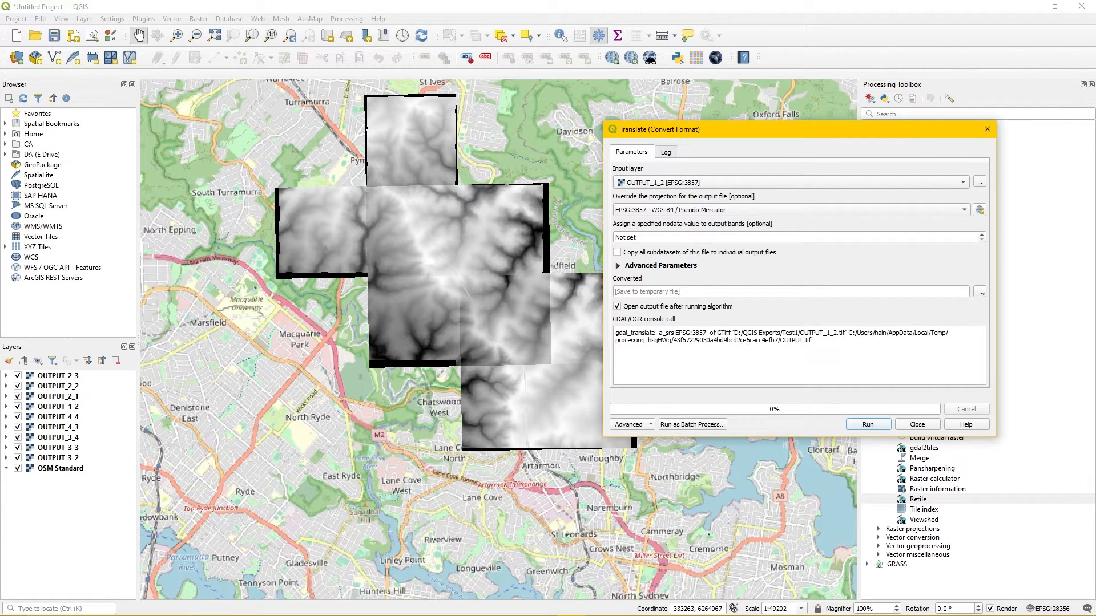
# Set the converted output to lidar1.asc in the Test1 folder, run the conversion and return to its parameters.
pyautogui.click(980, 292)
pyautogui.click(1005, 311)
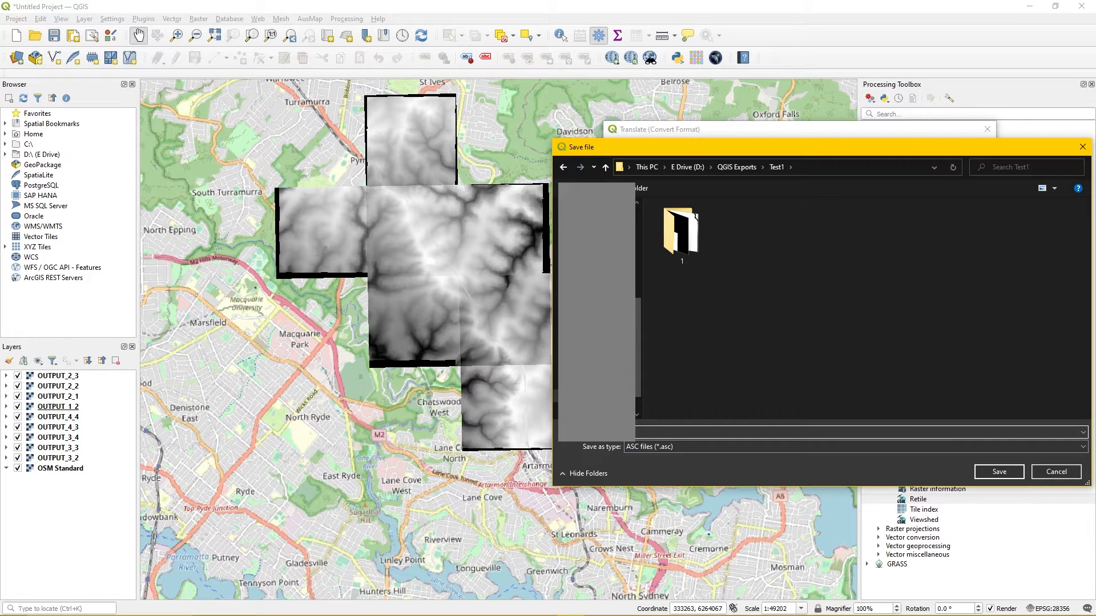
pyautogui.write('Test')
pyautogui.write('r')
pyautogui.click(813, 447)
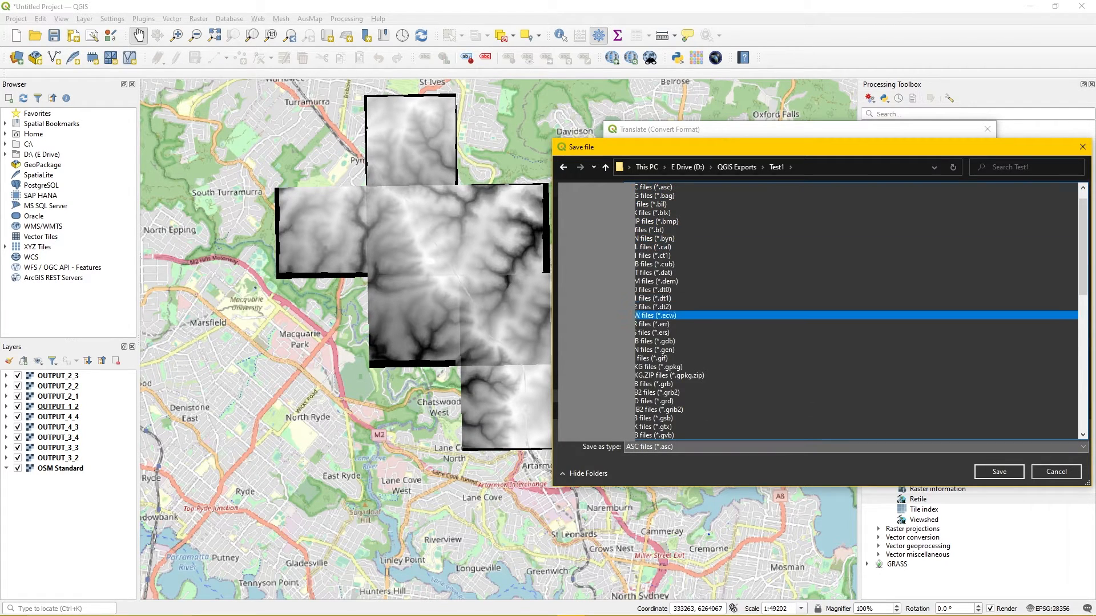
pyautogui.click(657, 187)
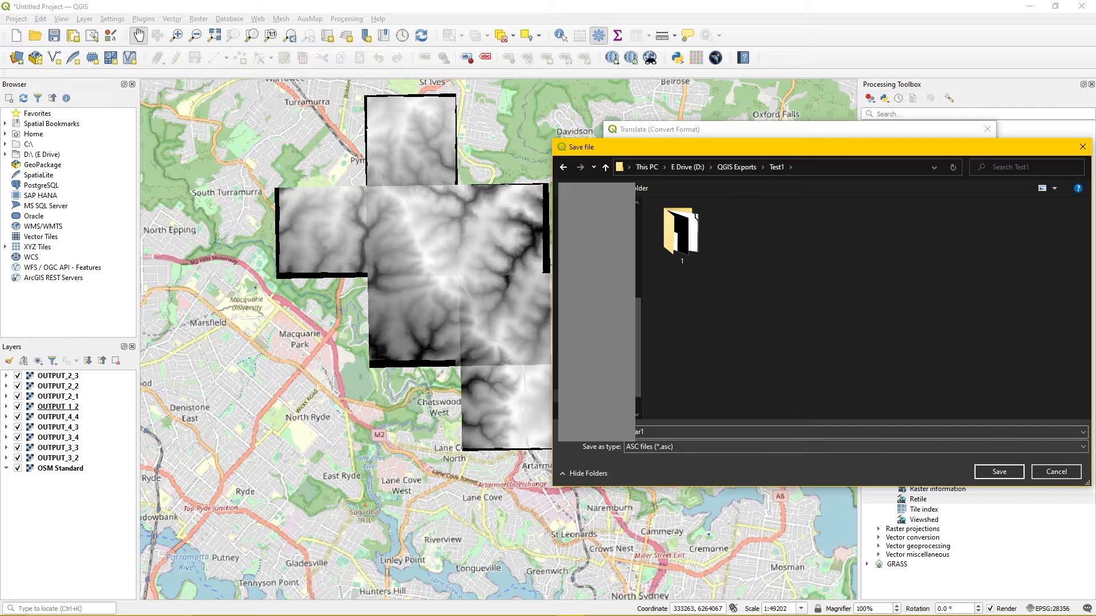
pyautogui.click(998, 472)
pyautogui.click(868, 424)
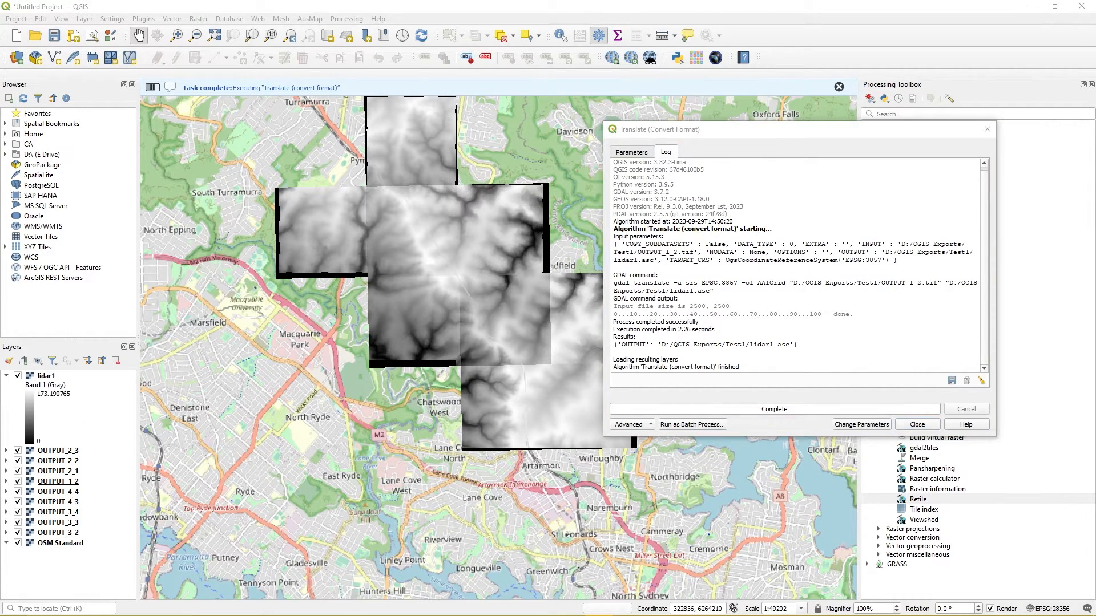
pyautogui.click(631, 152)
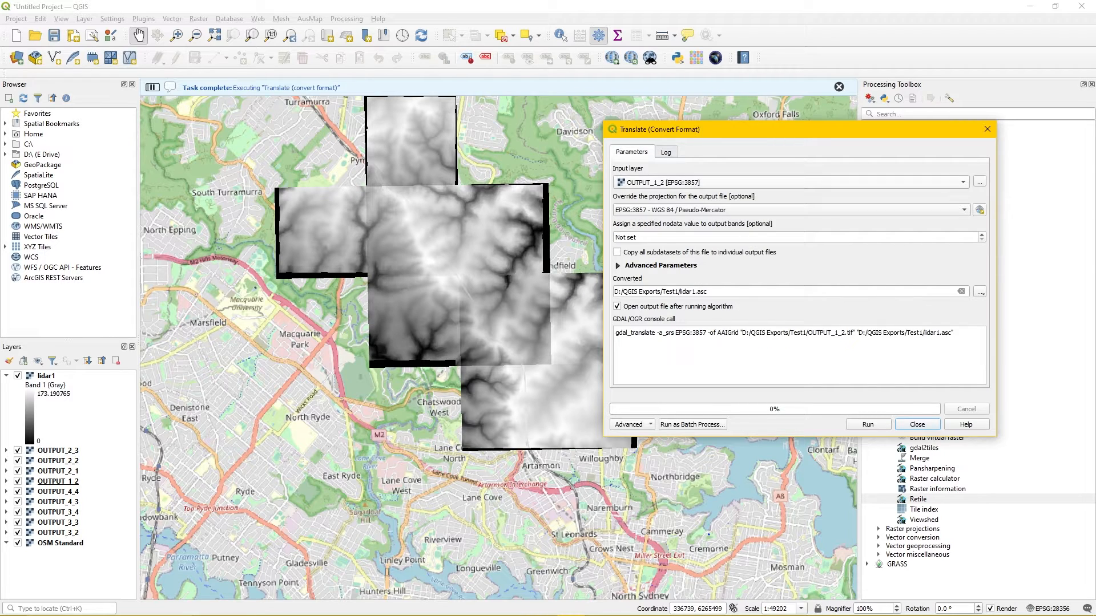
# Convert the OUTPUT_2_1 tile to lidar2.asc in the Test1 folder.
pyautogui.click(791, 183)
pyautogui.click(791, 193)
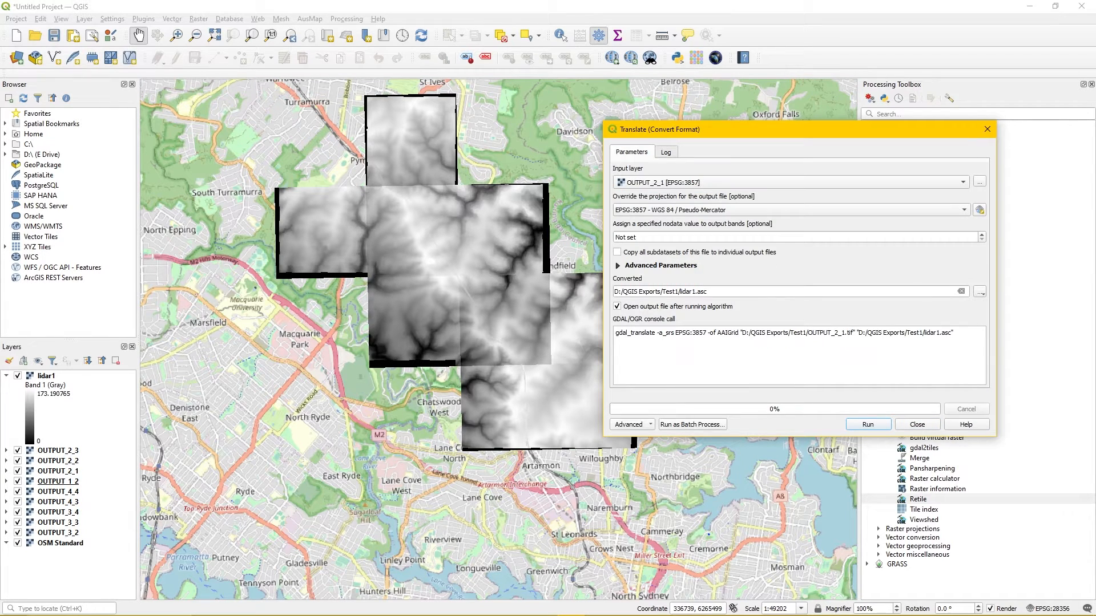
pyautogui.click(692, 292)
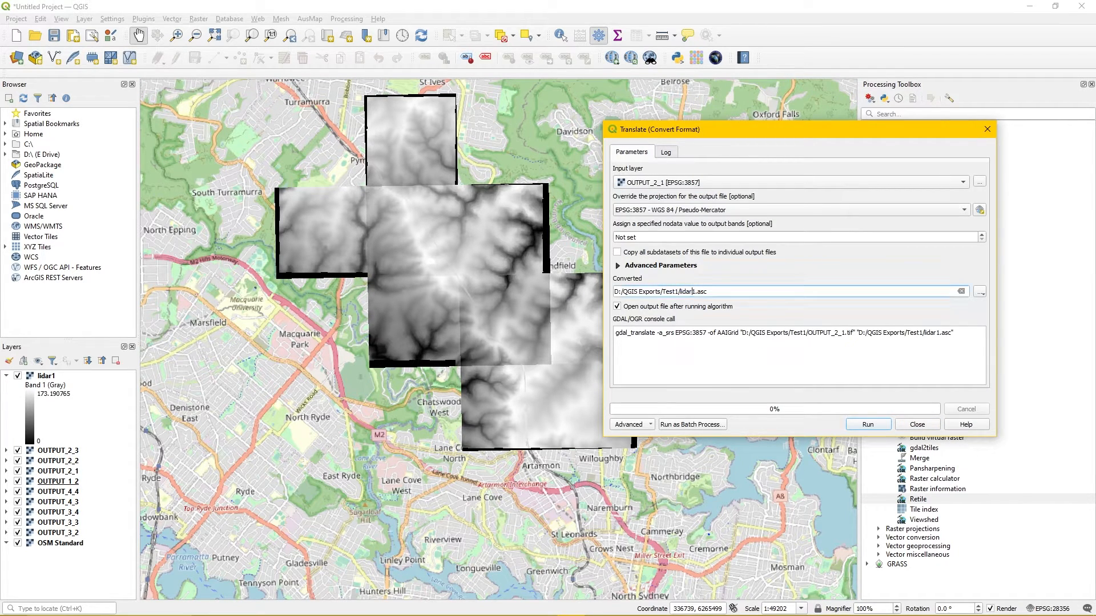
pyautogui.press('Delete')
pyautogui.write('2')
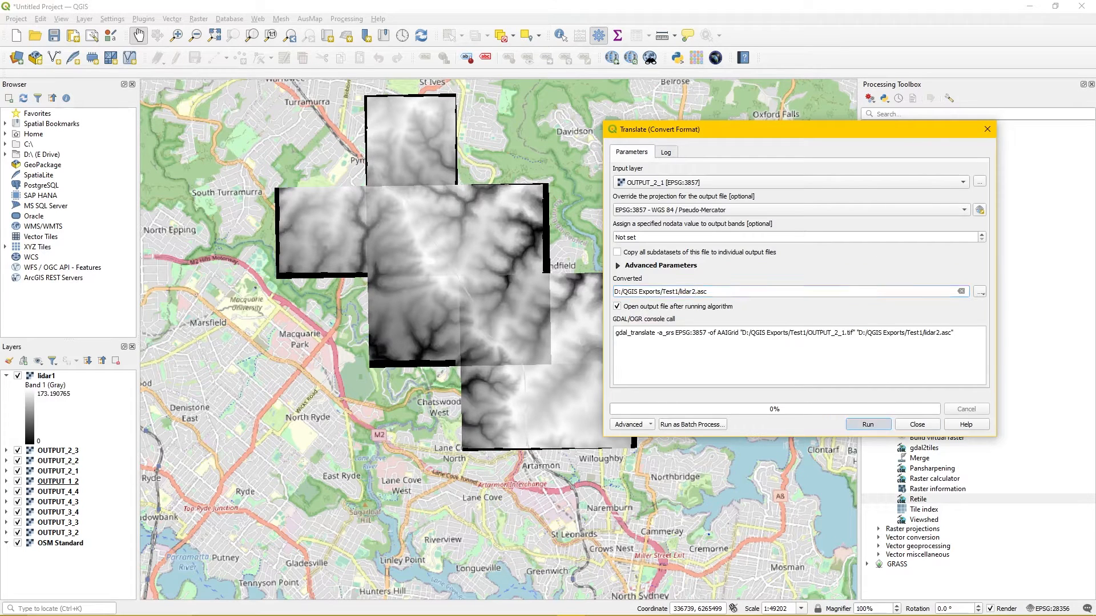
pyautogui.click(867, 424)
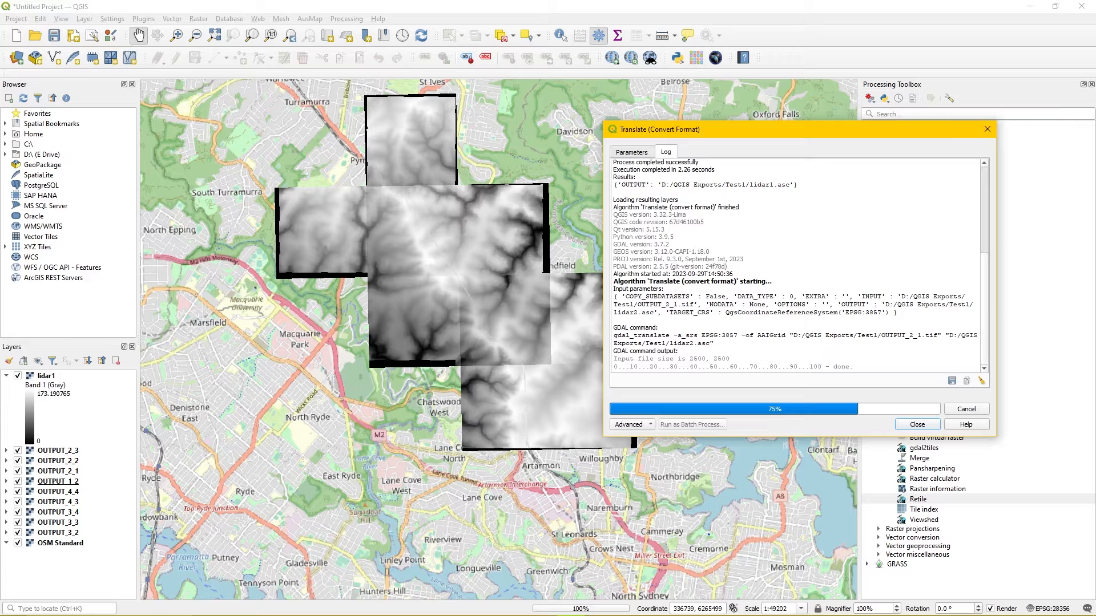
# Convert the OUTPUT_2_2 tile to lidar3.asc in the Test1 folder with the same translate settings.
pyautogui.click(631, 152)
pyautogui.click(767, 182)
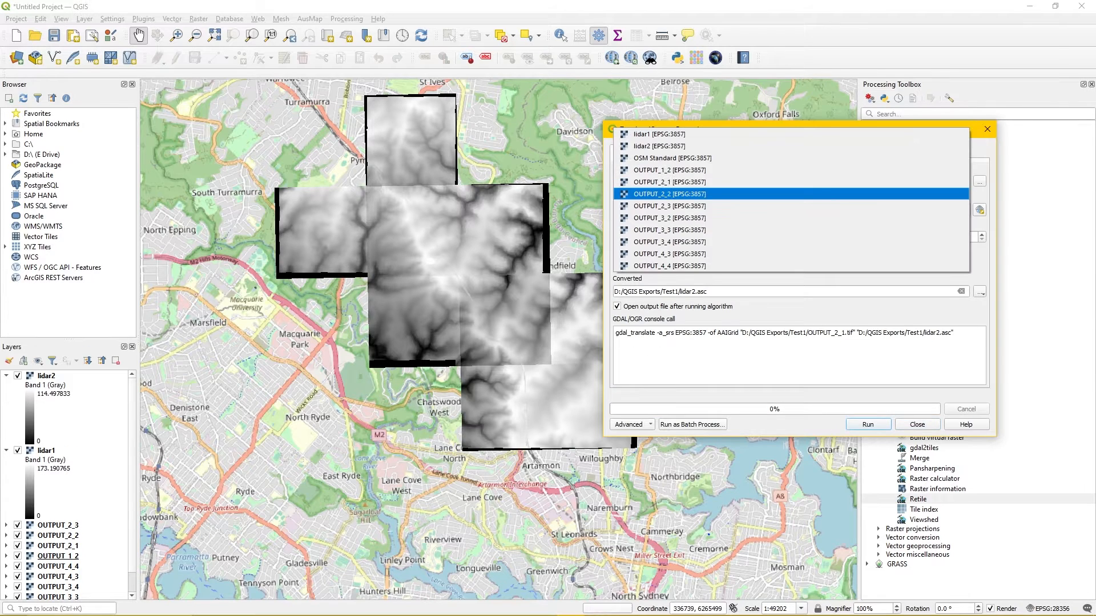
pyautogui.click(764, 208)
pyautogui.click(696, 292)
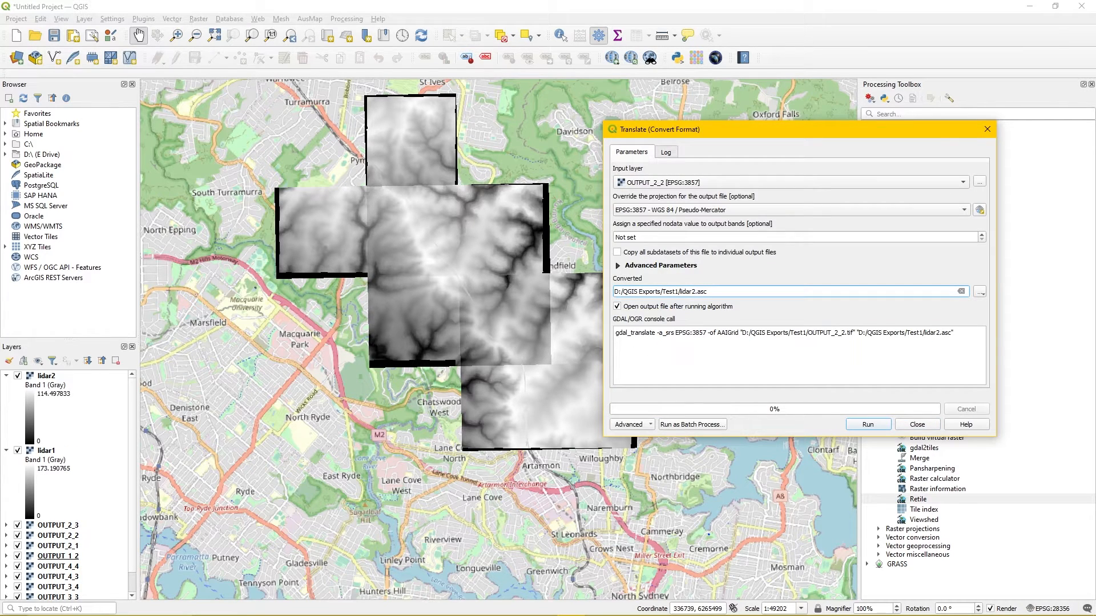
pyautogui.press('BackSpace')
pyautogui.write('3')
pyautogui.click(867, 425)
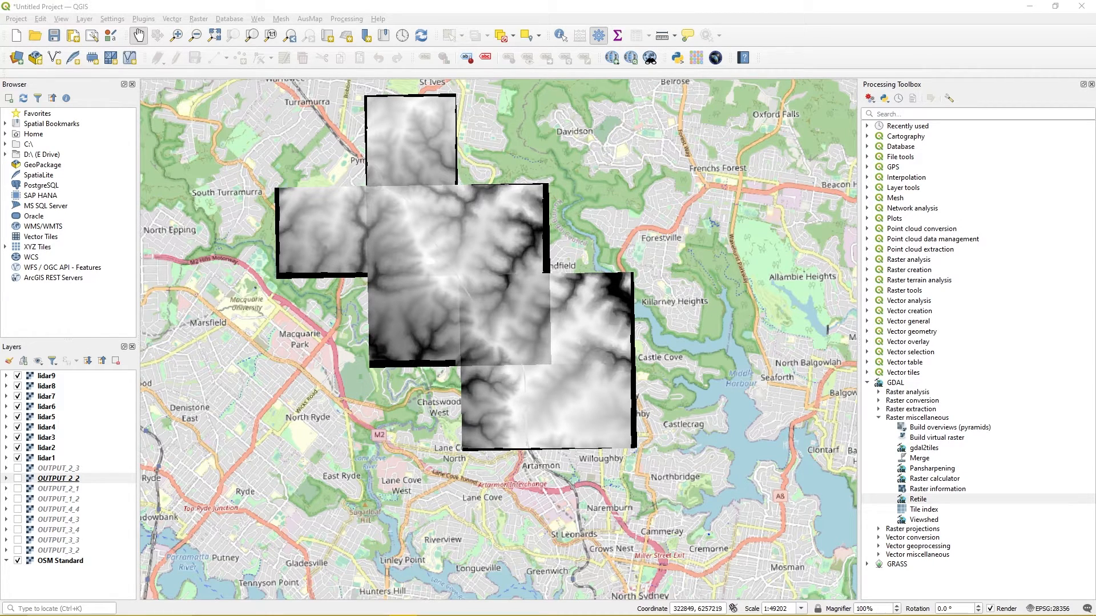
# Remove all nine OUTPUT tile layers, from OUTPUT_2_3 to OUTPUT_3_2, from the project.
pyautogui.click(58, 468)
pyautogui.keyDown('shift'); pyautogui.click(57, 550); pyautogui.keyUp('shift')
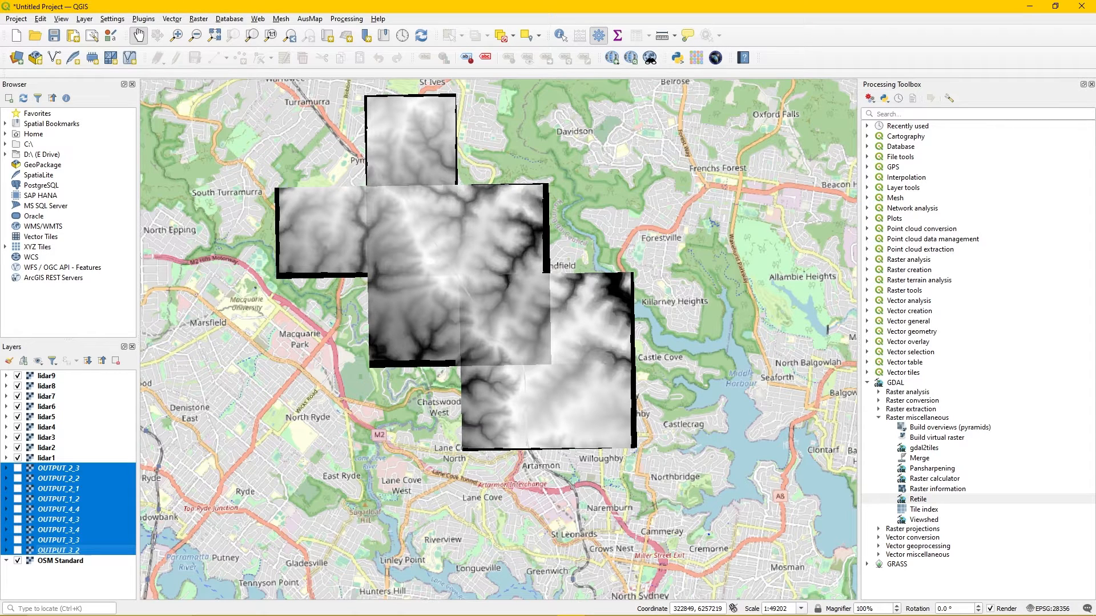
pyautogui.rightClick(55, 499)
pyautogui.click(92, 355)
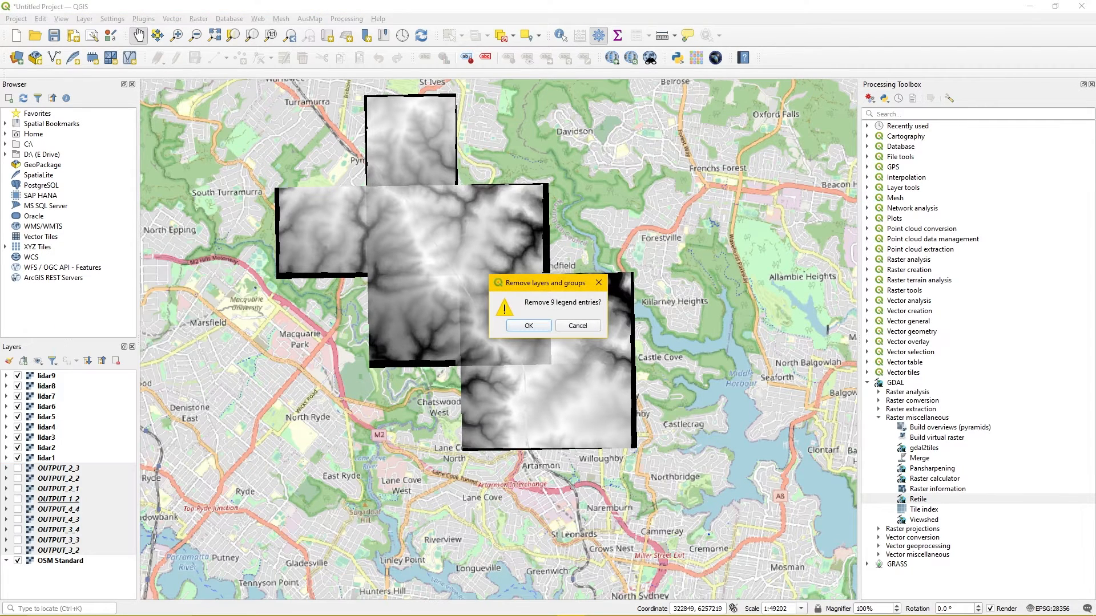
pyautogui.press('Return')
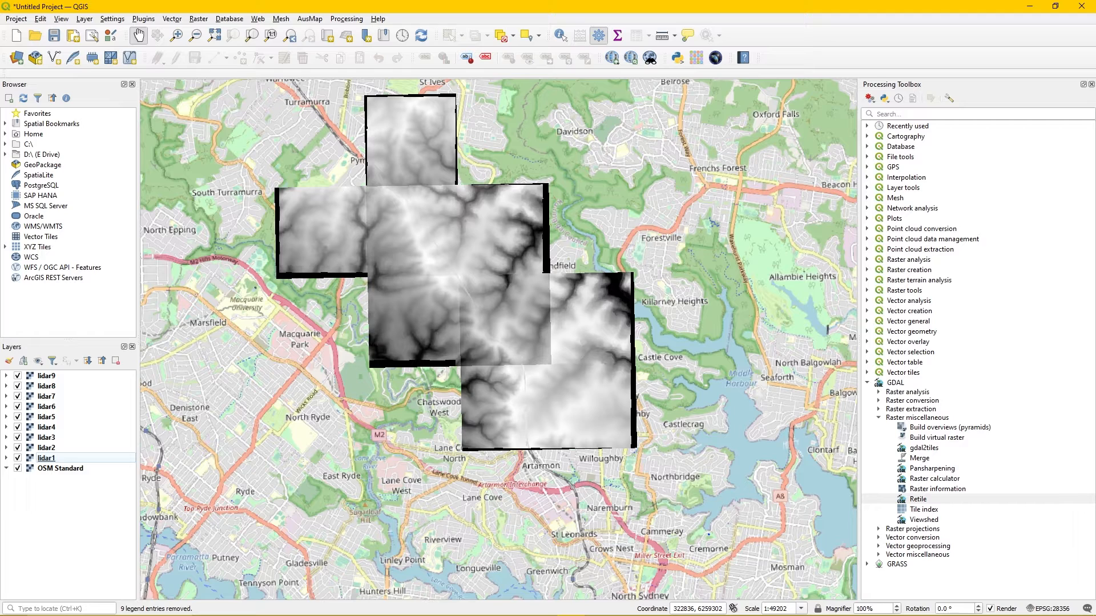
# Select the converted layers lidar9 to lidar1 and inspect their coverage on the map.
pyautogui.click(46, 376)
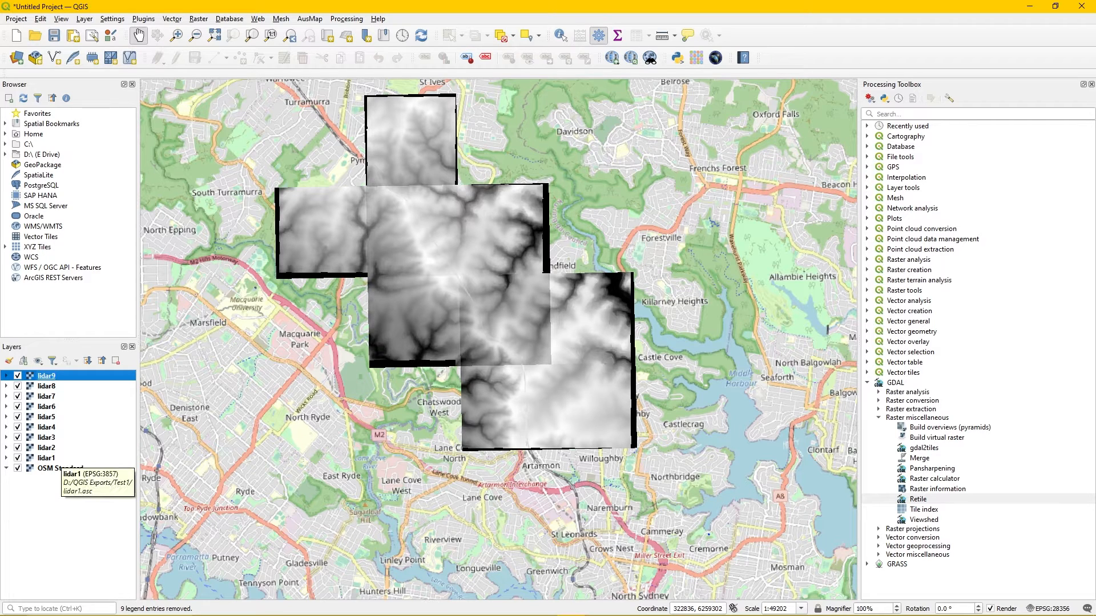
pyautogui.keyDown('shift'); pyautogui.click(46, 458); pyautogui.keyUp('shift')
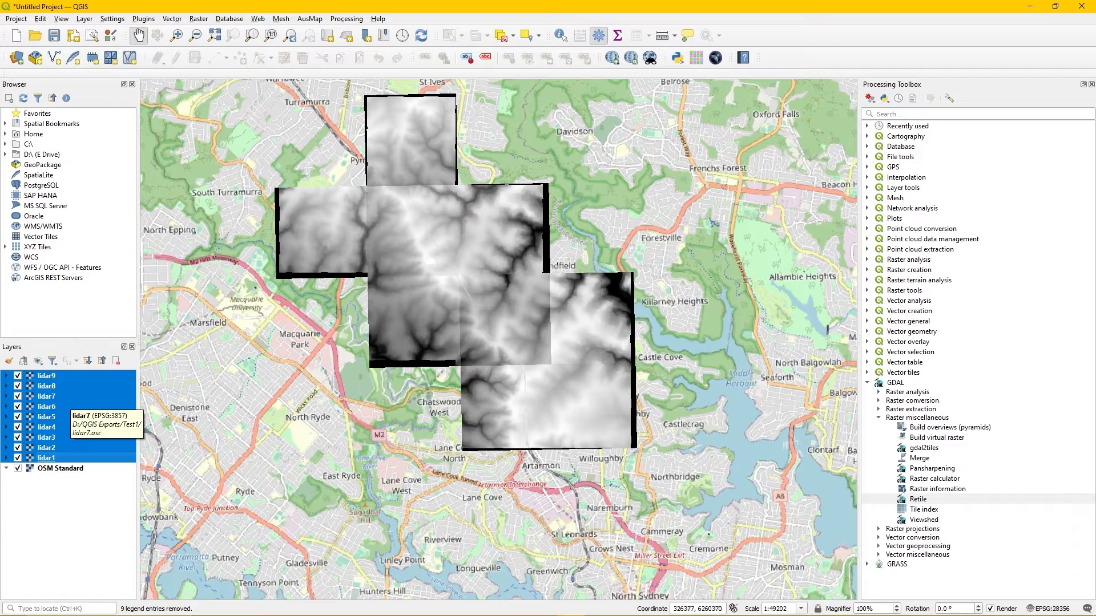
pyautogui.moveTo(293, 344); pyautogui.dragTo(499, 330)
pyautogui.moveTo(563, 244); pyautogui.dragTo(391, 333)
# Save the project as test1 in the Test1 folder and close the program.
pyautogui.hotkey('ctrl', 's')
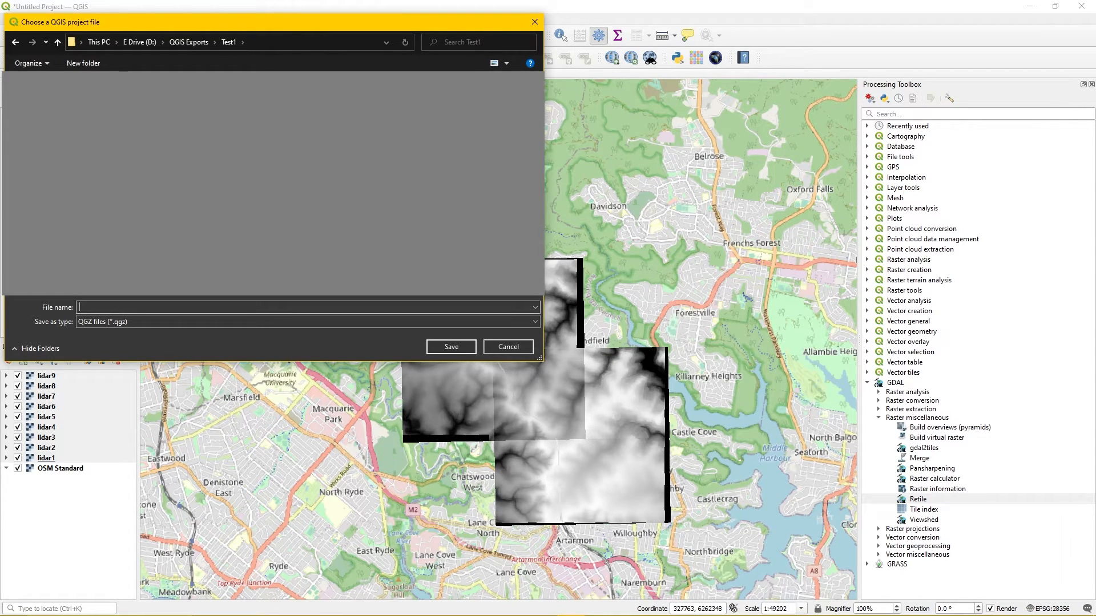
pyautogui.write('test1')
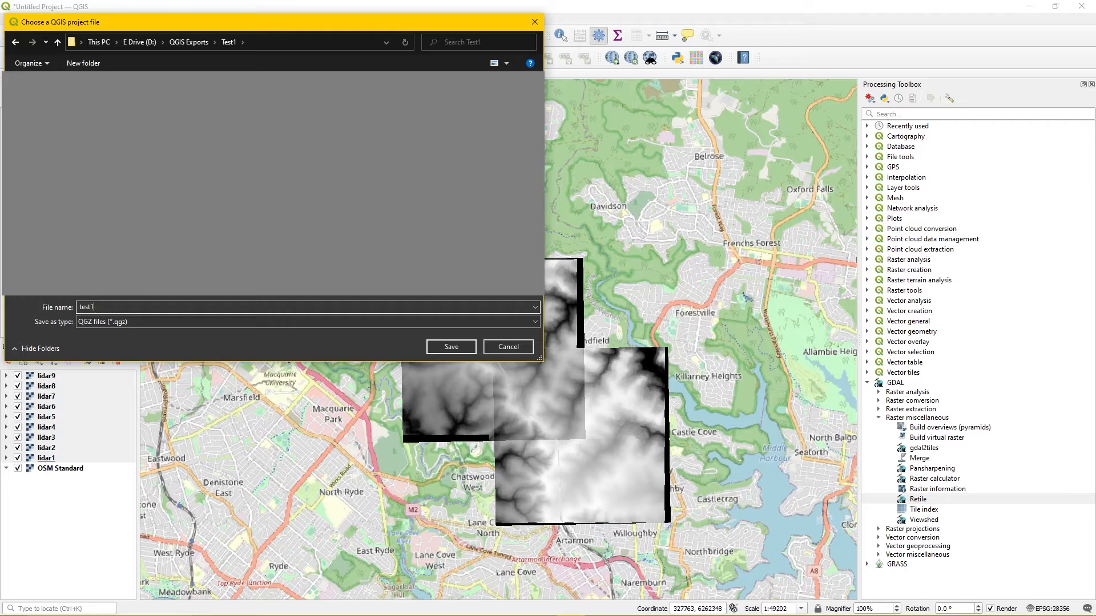
pyautogui.press('Return')
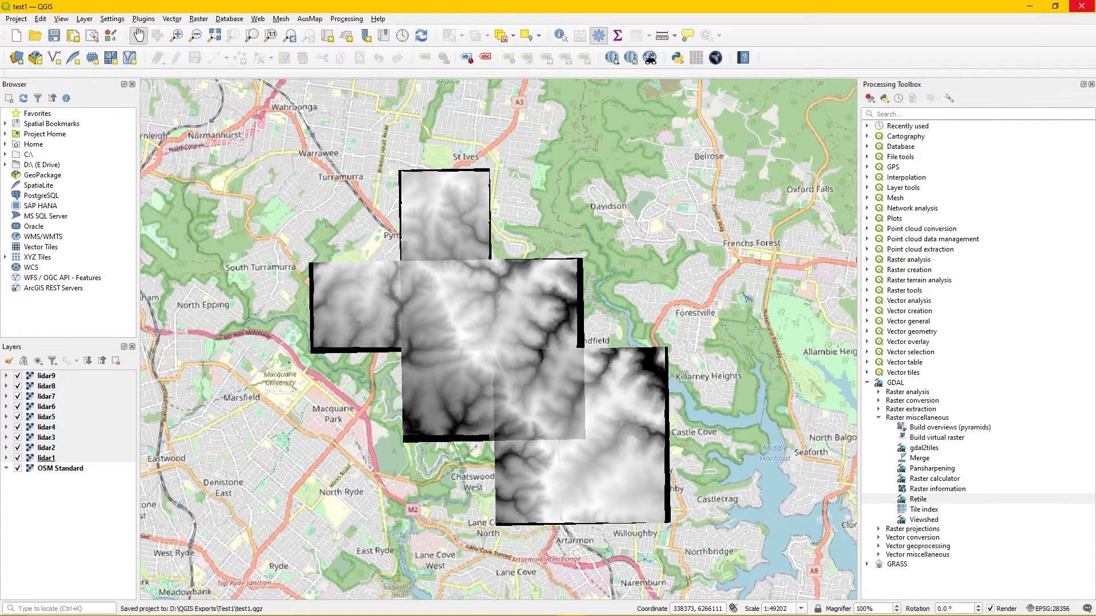
pyautogui.click(1081, 6)
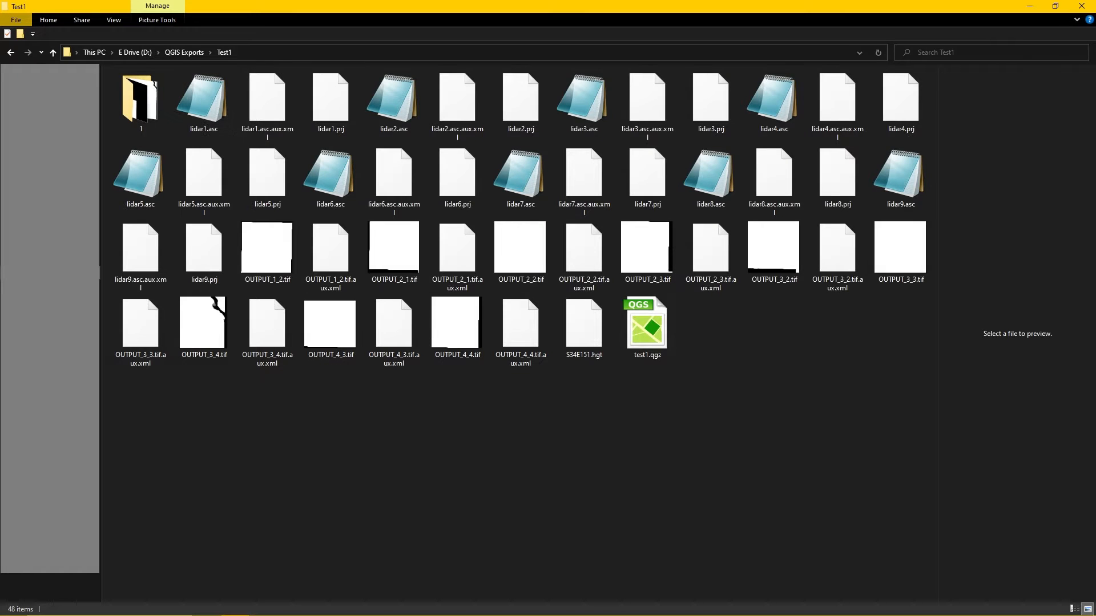
# In File Explorer, delete all the OUTPUT .tif files and their .tif.aux.xml files from the Test1 folder.
pyautogui.click(520, 329)
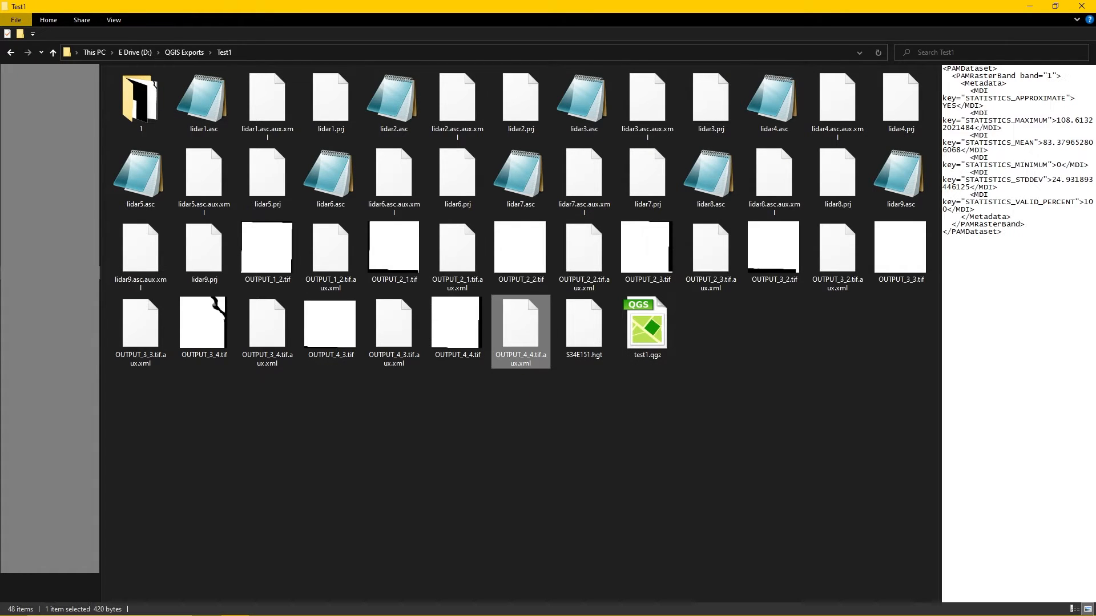
pyautogui.keyDown('shift'); pyautogui.click(267, 251); pyautogui.keyUp('shift')
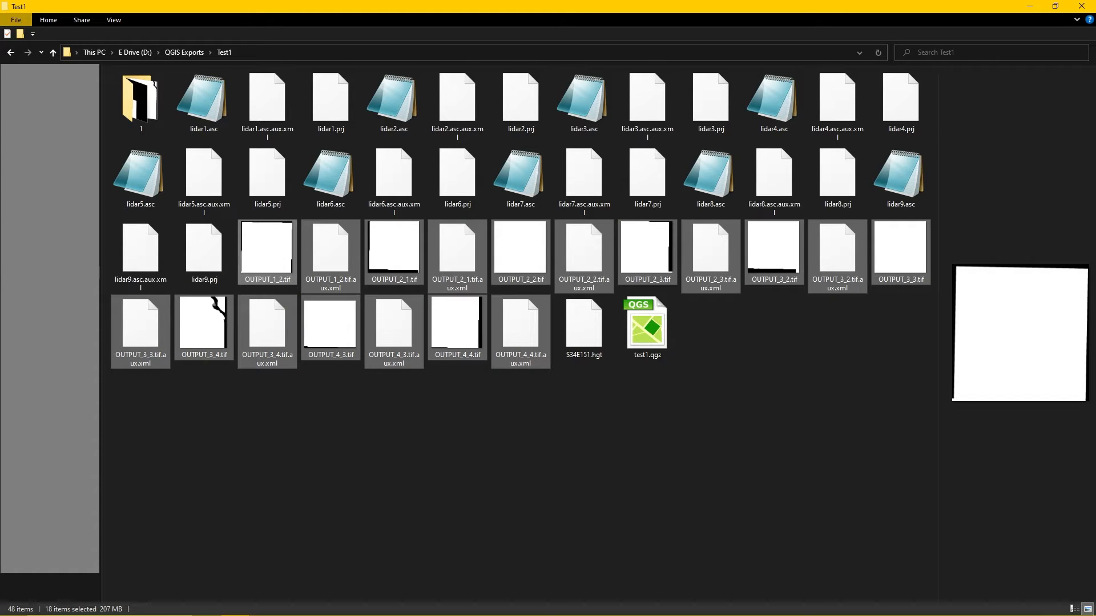
pyautogui.press('Delete')
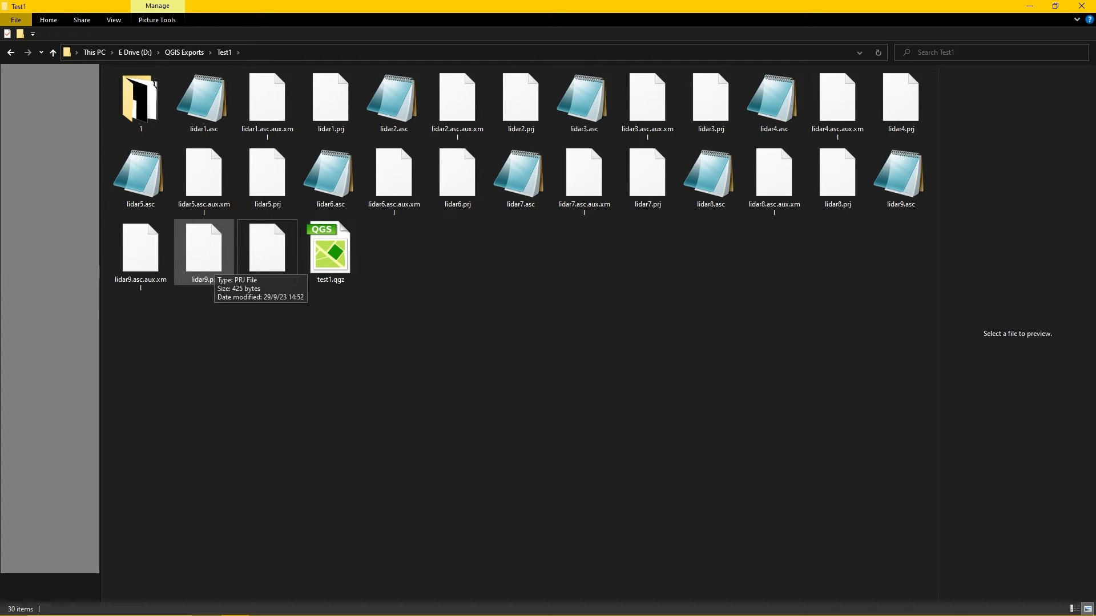
# Create a folder named Lidar inside the Test1 folder.
pyautogui.rightClick(235, 278)
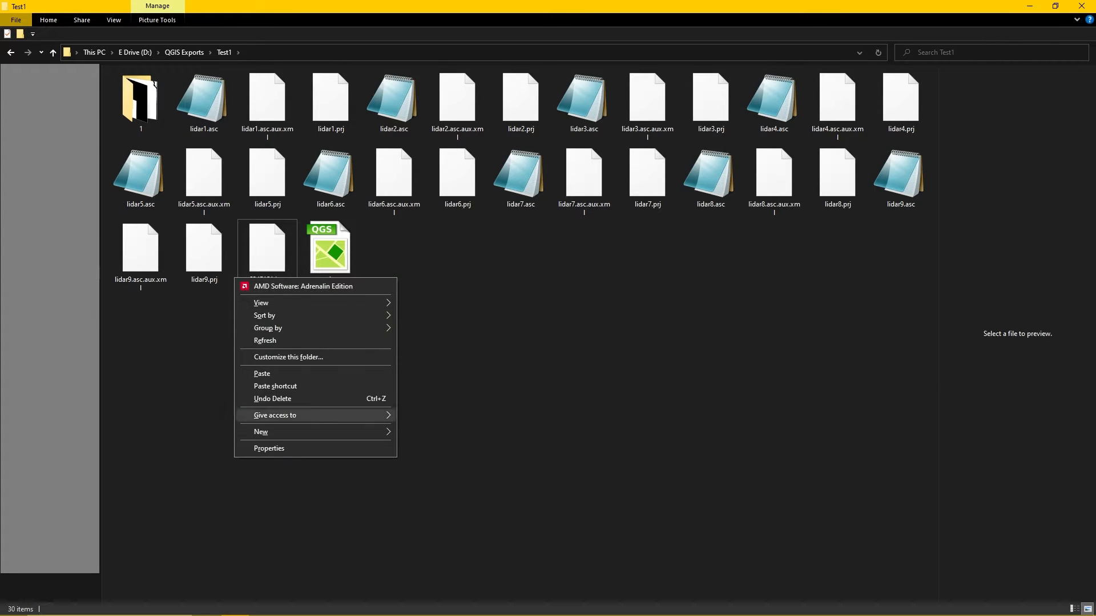
pyautogui.moveTo(261, 432)
pyautogui.click(423, 433)
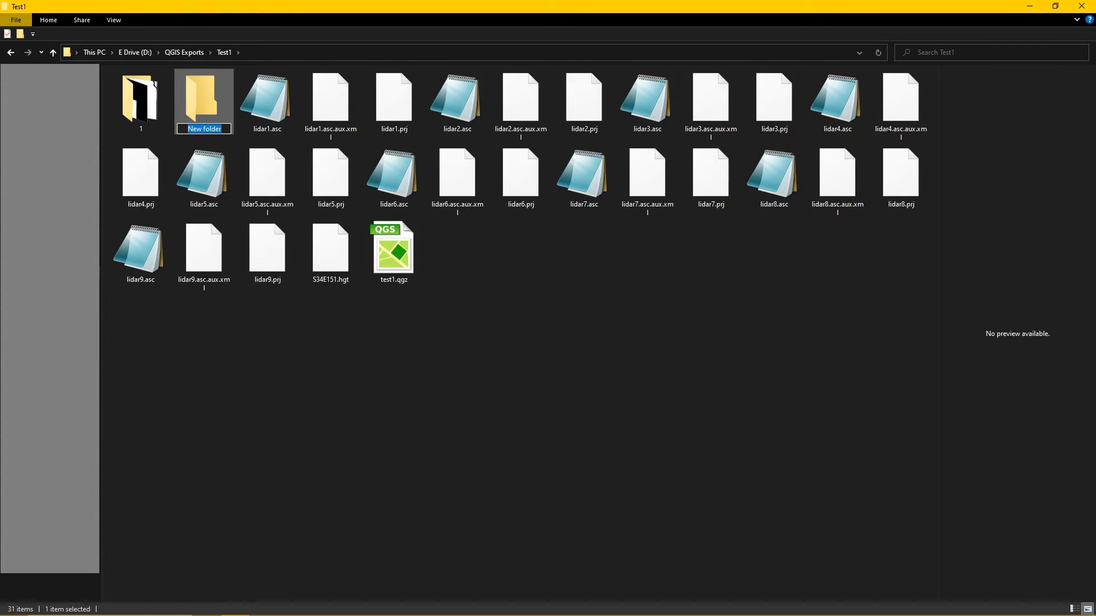
pyautogui.write('Lidar')
pyautogui.press('Return')
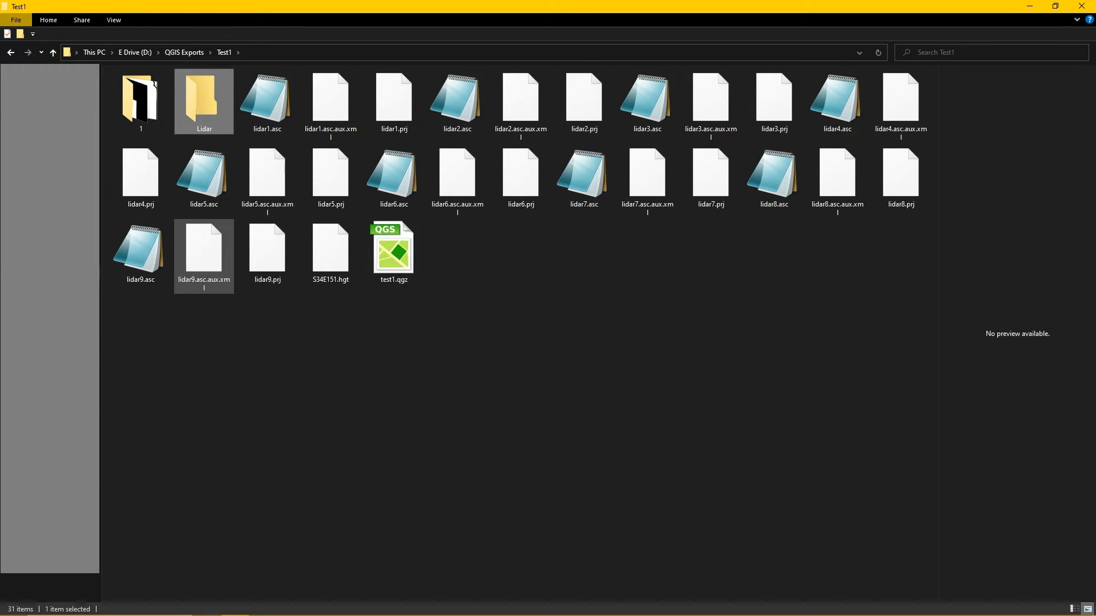
# Move the nine terrain files lidar1.asc to lidar9.asc into the Lidar folder.
pyautogui.click(141, 252)
pyautogui.keyDown('ctrl'); pyautogui.click(204, 177); pyautogui.keyUp('ctrl')
pyautogui.keyDown('ctrl'); pyautogui.click(268, 100); pyautogui.keyUp('ctrl')
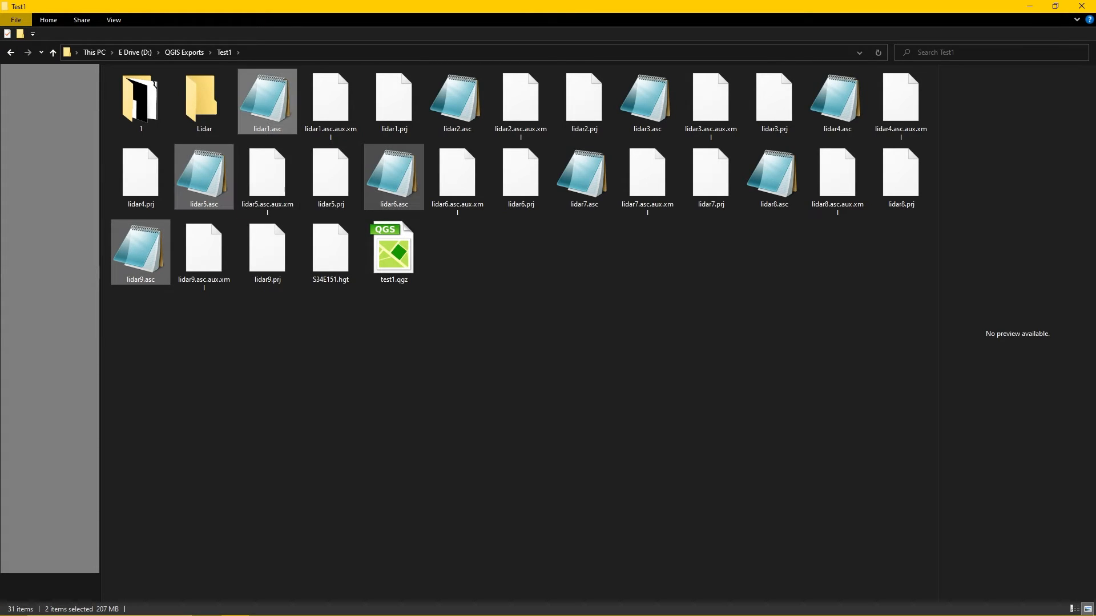
pyautogui.keyDown('ctrl'); pyautogui.click(394, 174); pyautogui.keyUp('ctrl')
pyautogui.keyDown('ctrl'); pyautogui.click(457, 100); pyautogui.keyUp('ctrl')
pyautogui.keyDown('ctrl'); pyautogui.click(584, 174); pyautogui.keyUp('ctrl')
pyautogui.keyDown('ctrl'); pyautogui.click(647, 100); pyautogui.keyUp('ctrl')
pyautogui.keyDown('ctrl'); pyautogui.click(774, 174); pyautogui.keyUp('ctrl')
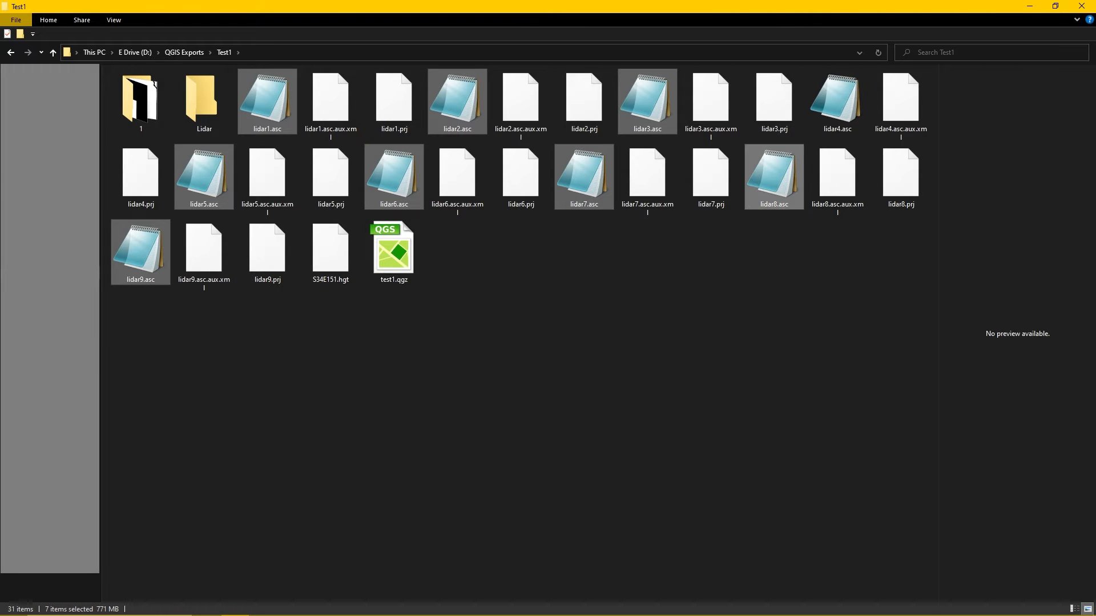
pyautogui.keyDown('ctrl'); pyautogui.click(837, 100); pyautogui.keyUp('ctrl')
pyautogui.moveTo(837, 100); pyautogui.dragTo(204, 97)
# Delete the leftover lidar .asc.aux.xml and .prj files from the Test1 folder.
pyautogui.click(267, 103)
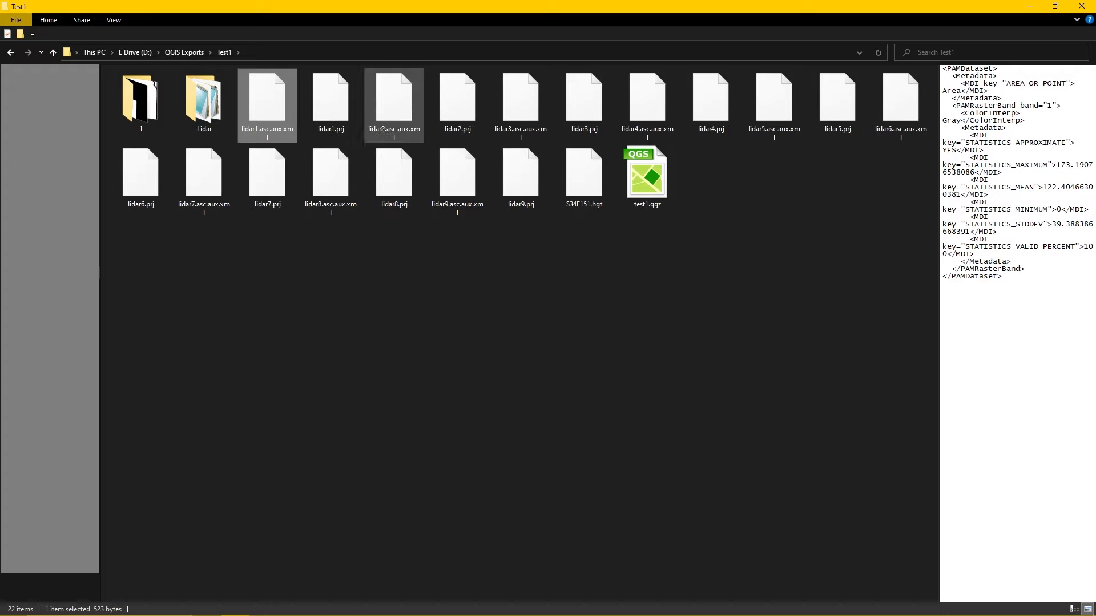
pyautogui.keyDown('shift'); pyautogui.click(520, 174); pyautogui.keyUp('shift')
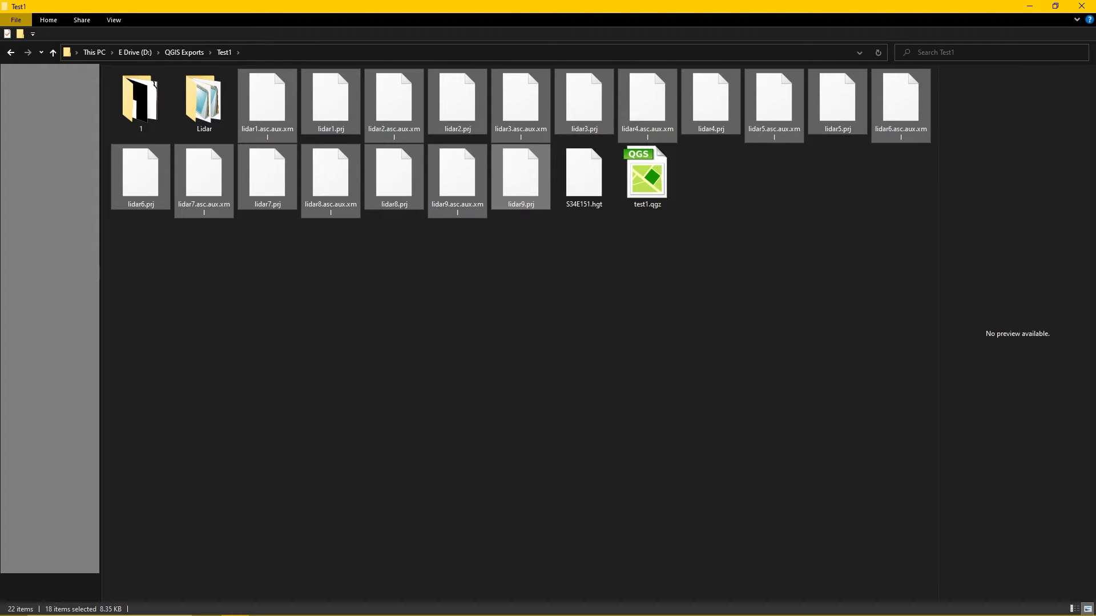
pyautogui.press('Delete')
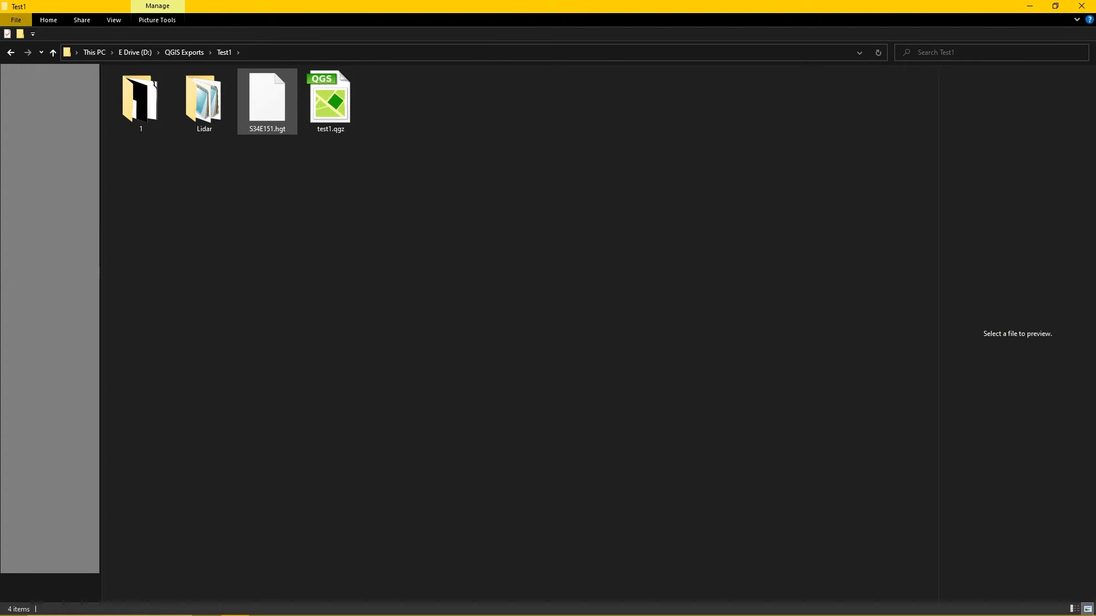
# Check the .asc files inside the Lidar folder and the S34E151.hgt file in the Test1 folder.
pyautogui.doubleClick(204, 100)
pyautogui.moveTo(251, 267); pyautogui.dragTo(212, 87)
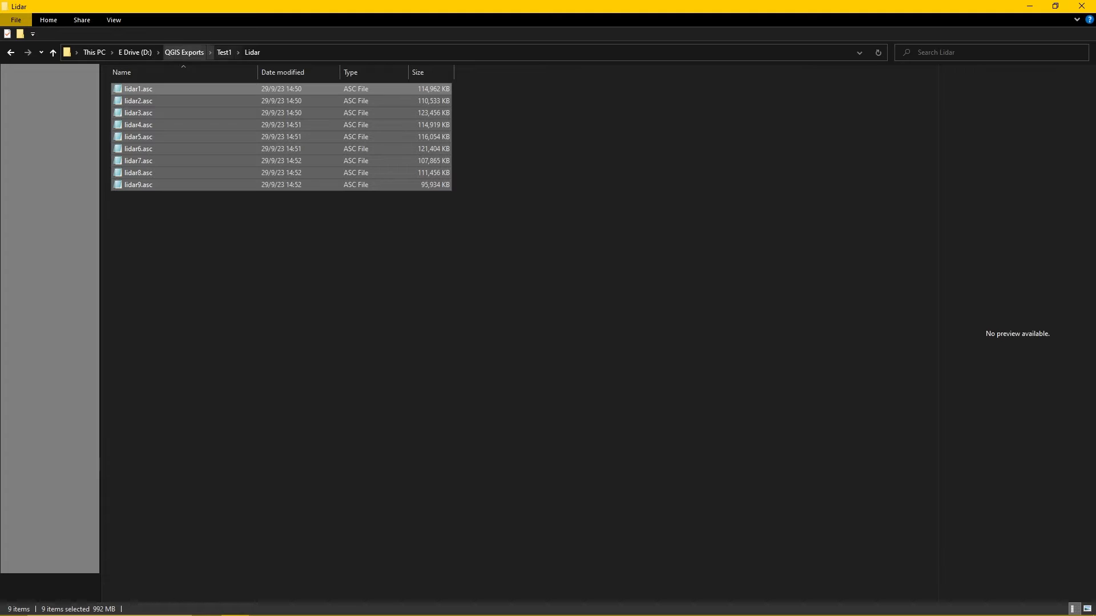
pyautogui.click(224, 53)
pyautogui.click(267, 101)
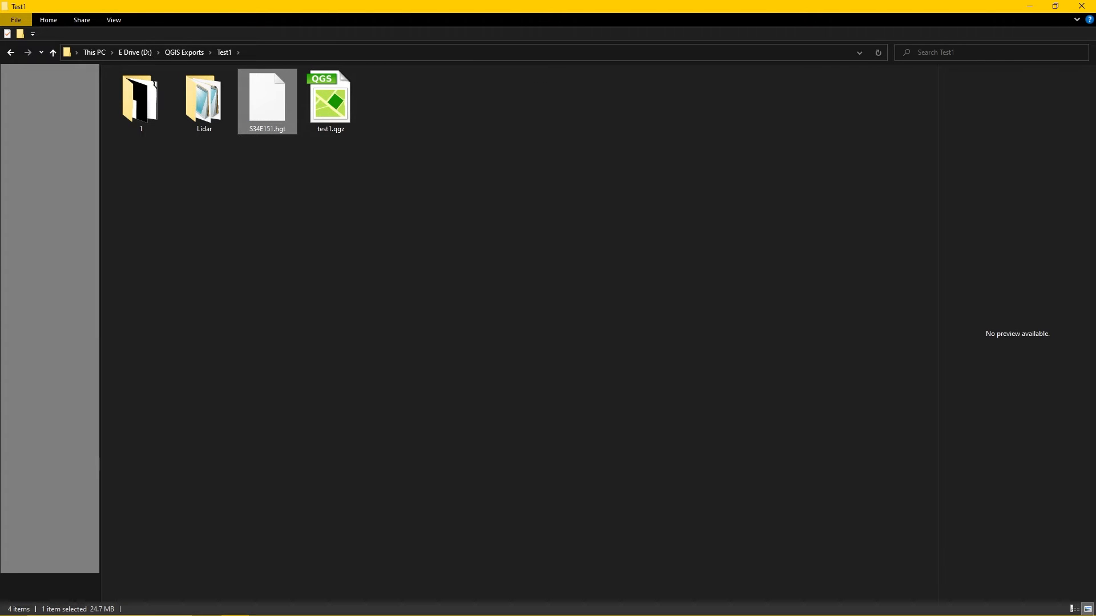
pyautogui.click(354, 239)
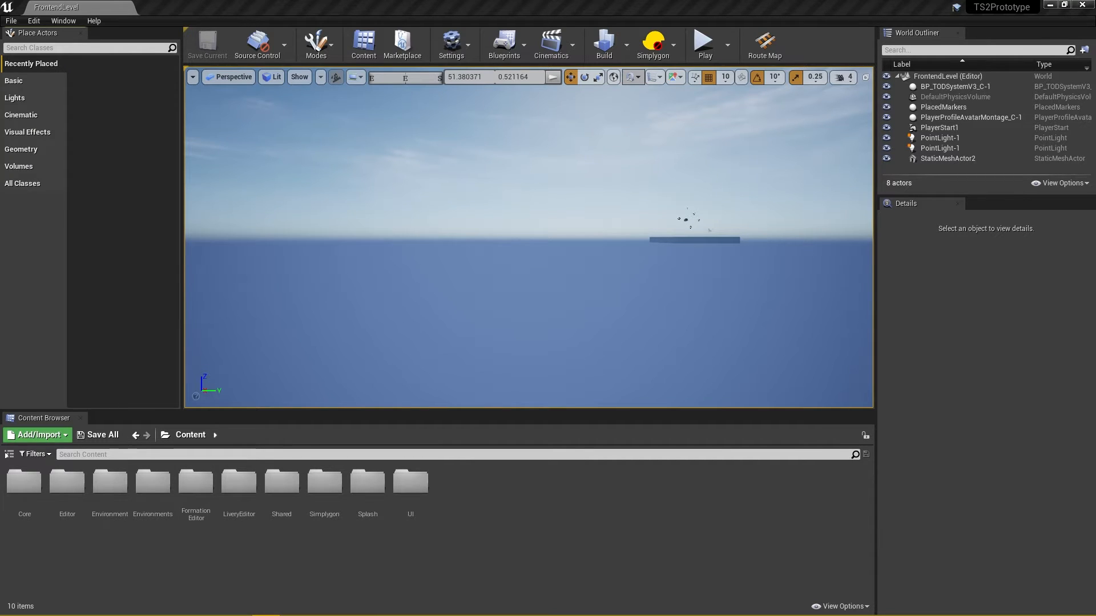
# In the Unreal-based Train Sim World editor, create a folder named Test1 in the Content root.
pyautogui.rightClick(466, 503)
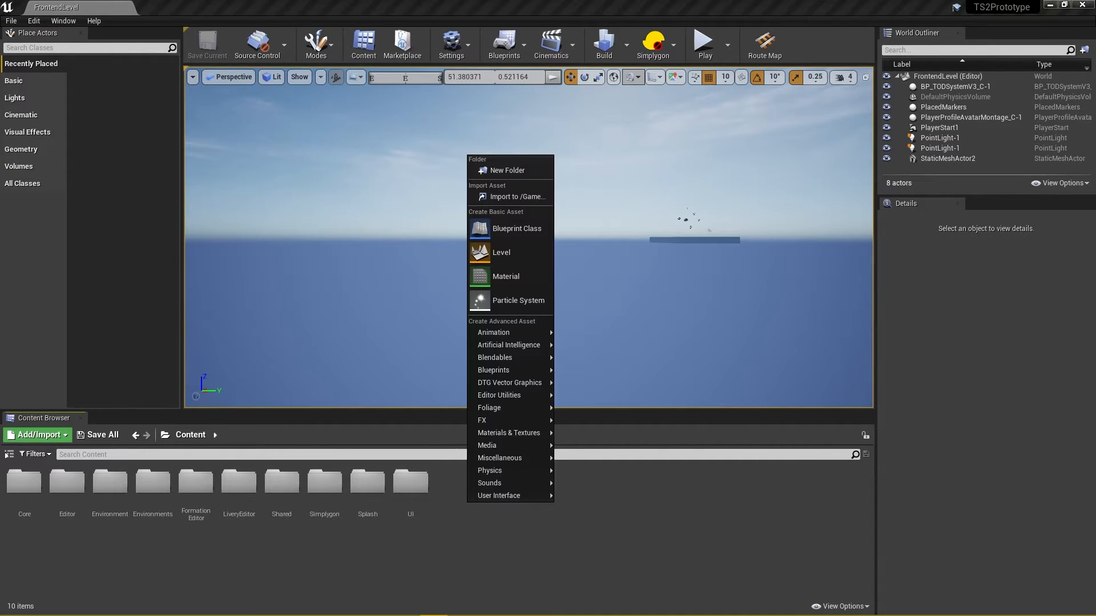
pyautogui.click(507, 170)
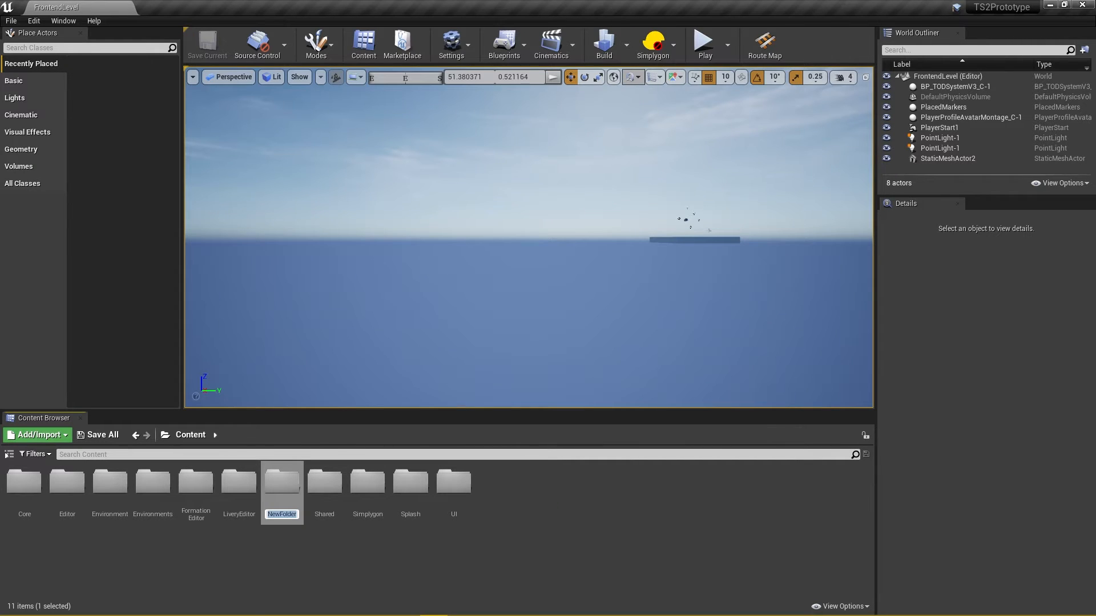
pyautogui.write('Test1')
pyautogui.press('Return')
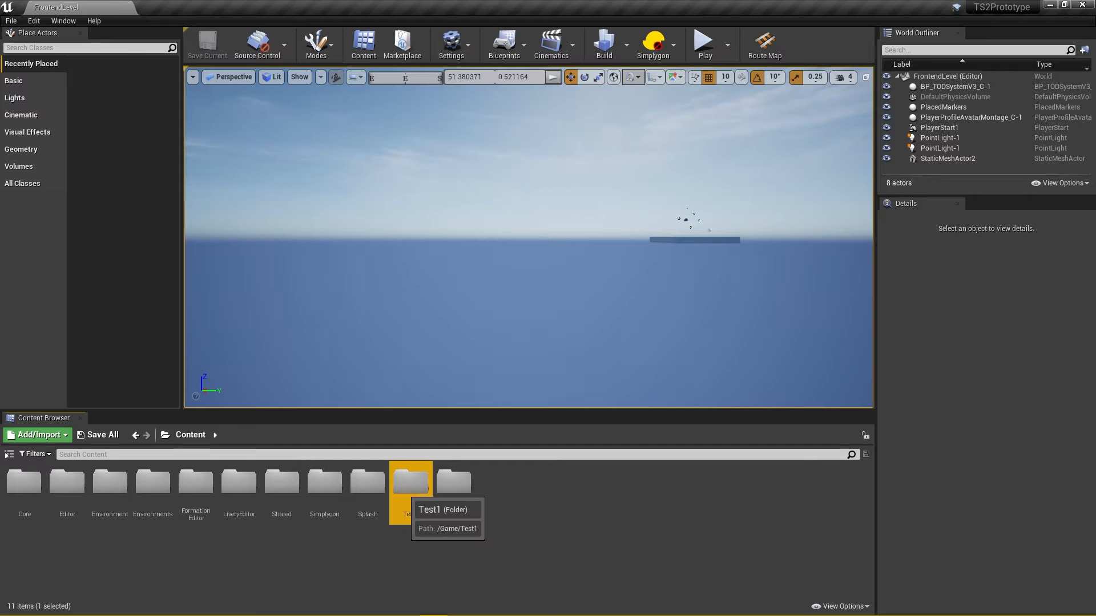
# Create a folder named terraindata inside the Test1 folder and open it.
pyautogui.doubleClick(409, 485)
pyautogui.rightClick(324, 488)
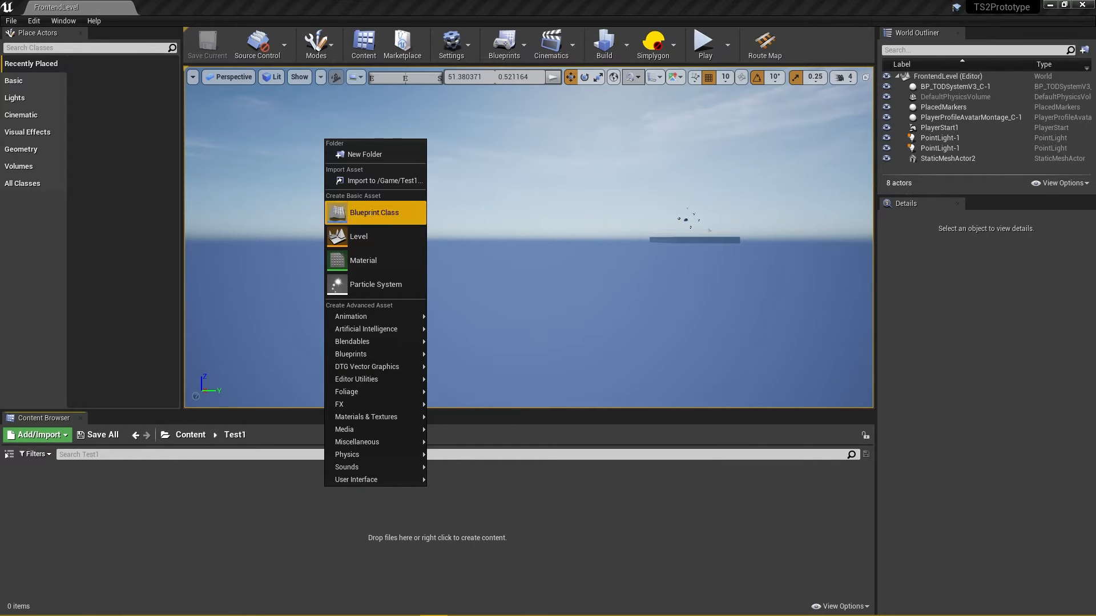
pyautogui.click(366, 155)
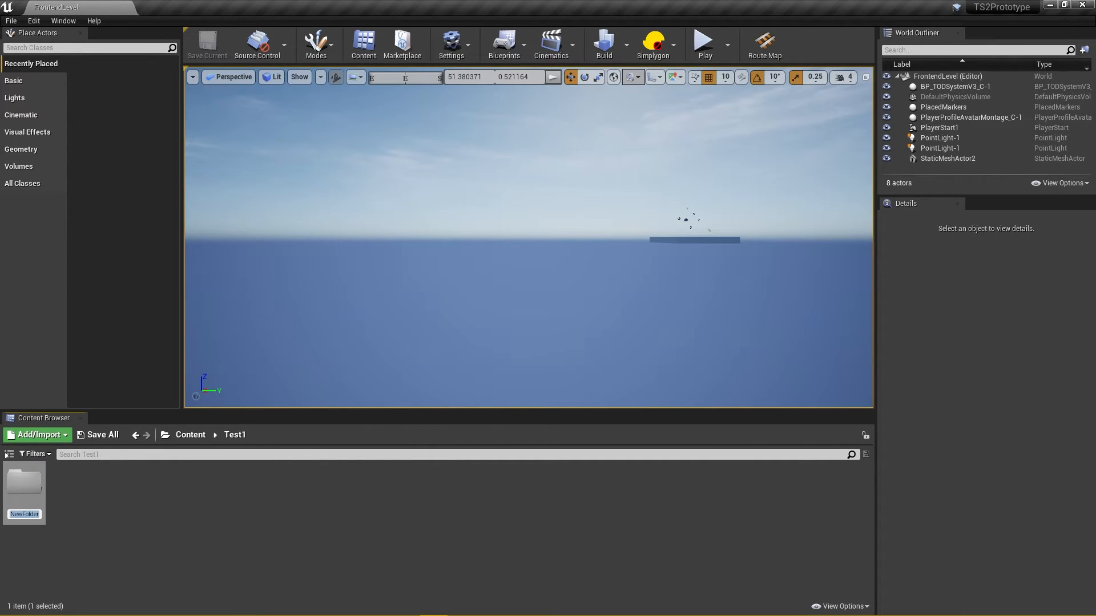
pyautogui.write('terraindata')
pyautogui.press('Return')
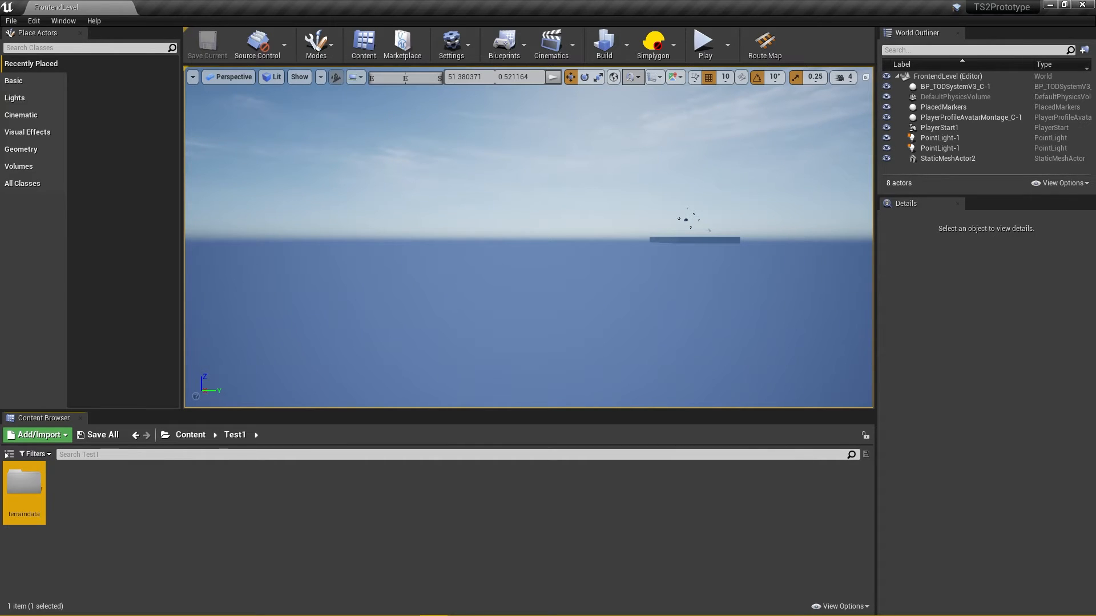
pyautogui.doubleClick(24, 485)
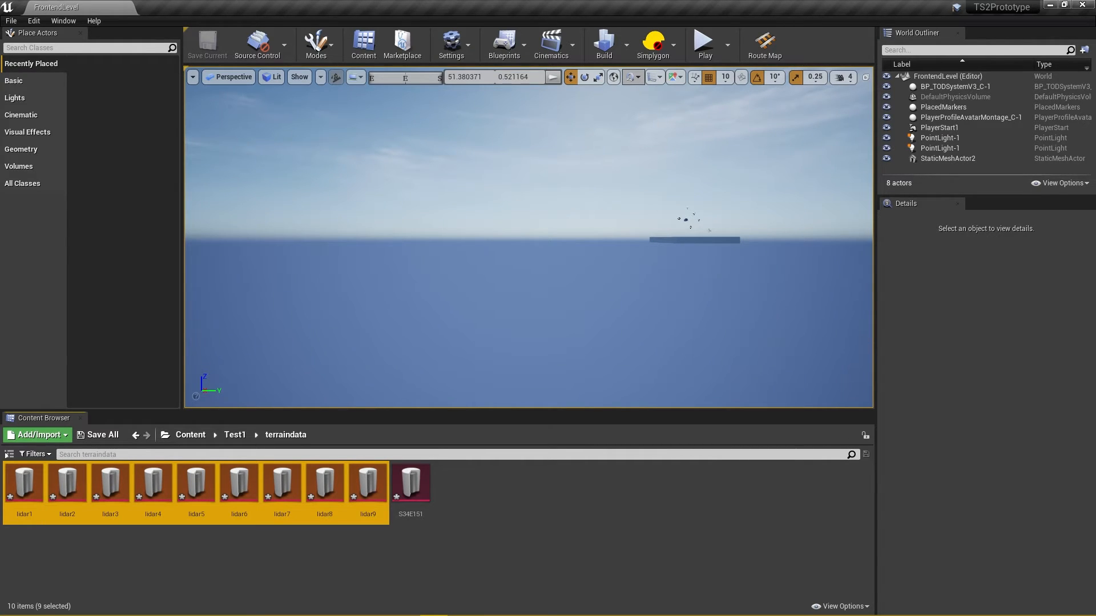
pyautogui.press('Escape')
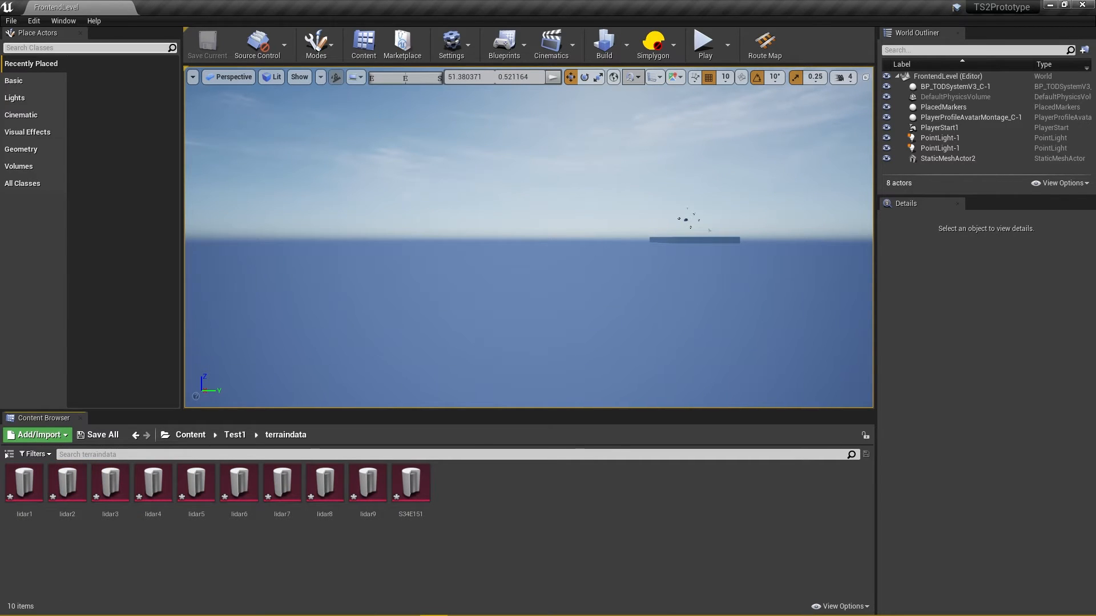
# Start creating a new route and look up the coordinates of Roseville station in Google Maps.
pyautogui.click(11, 21)
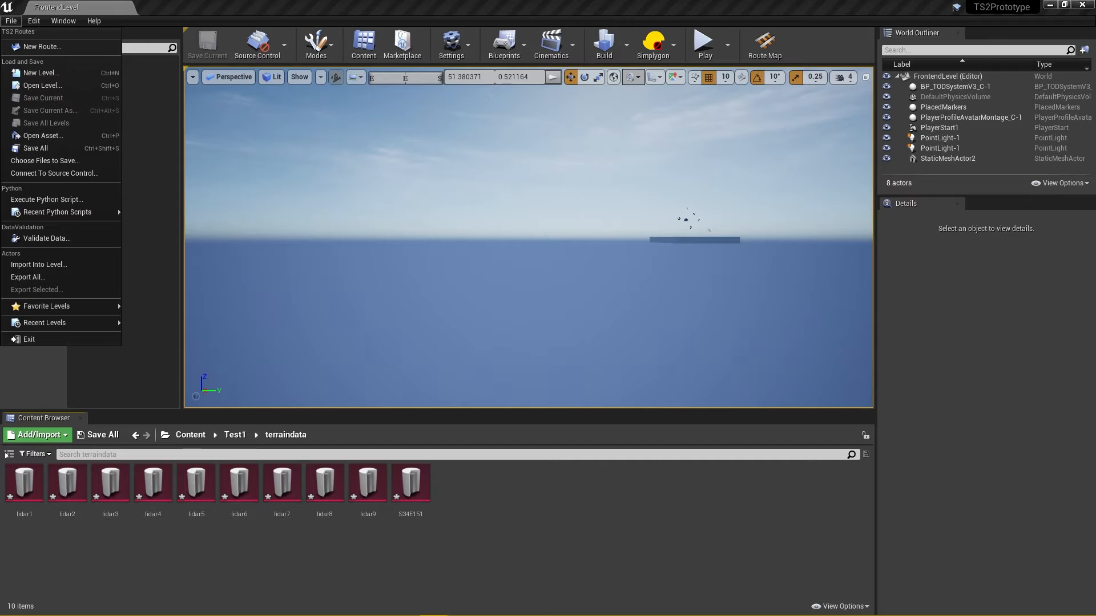
pyautogui.click(40, 46)
pyautogui.moveTo(349, 615)
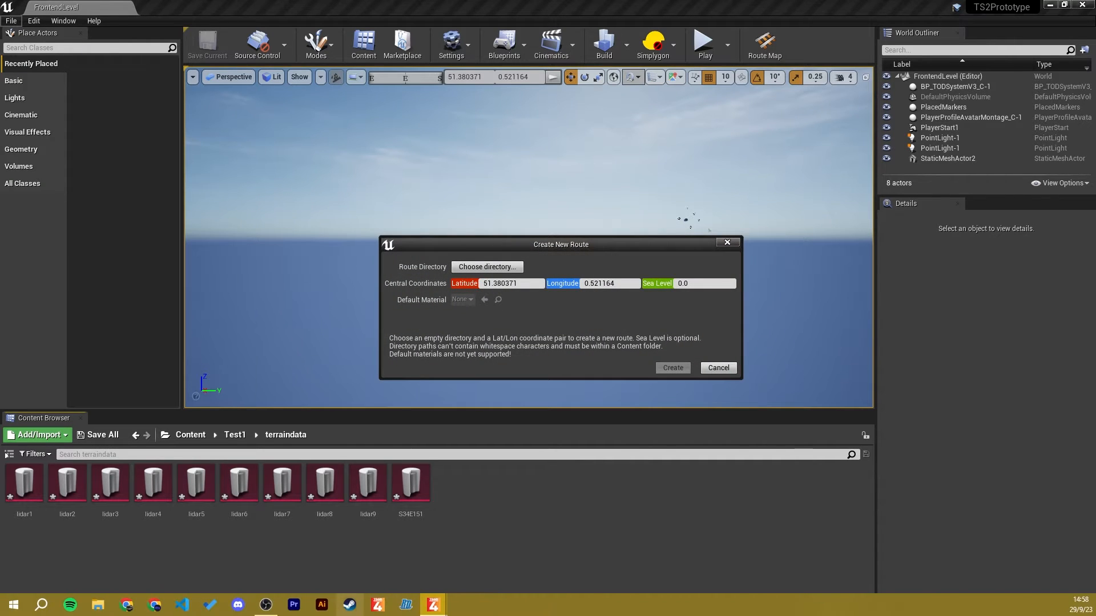
pyautogui.click(126, 605)
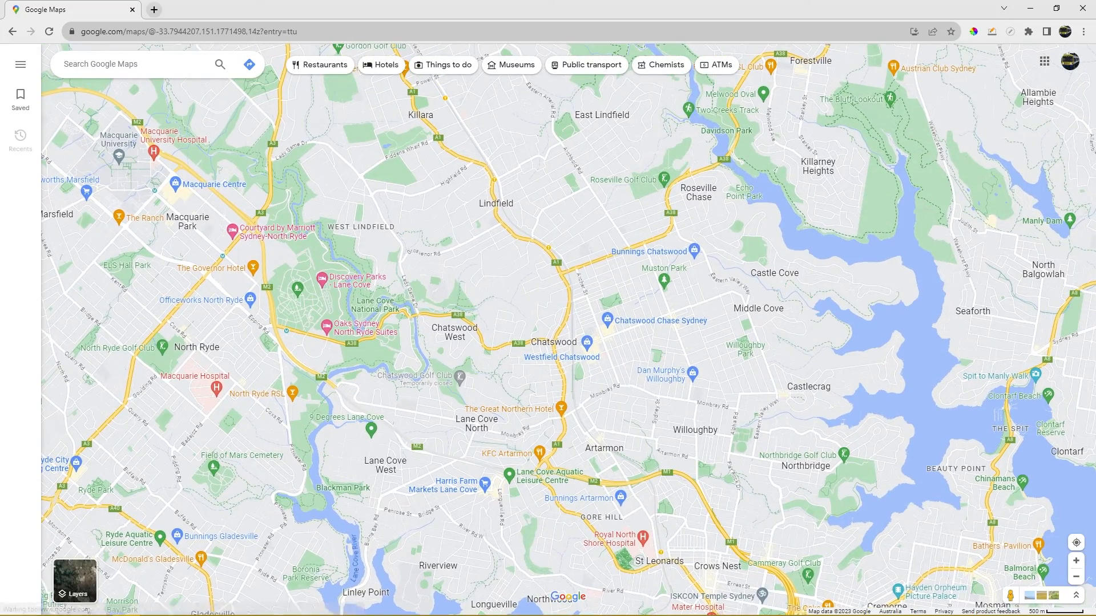
pyautogui.scroll(4, 547, 252)
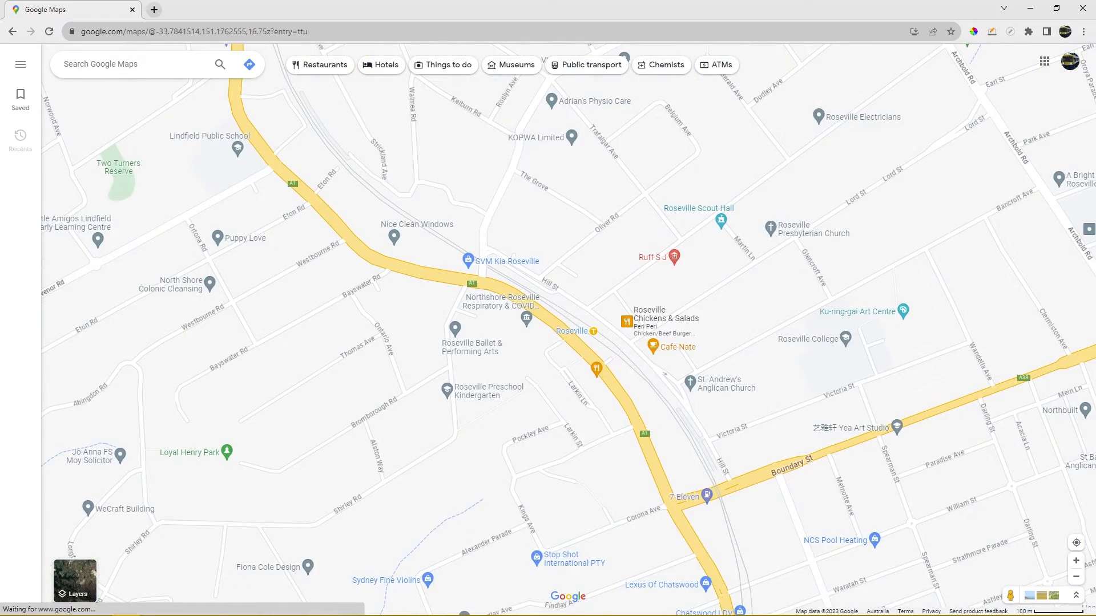
pyautogui.rightClick(593, 334)
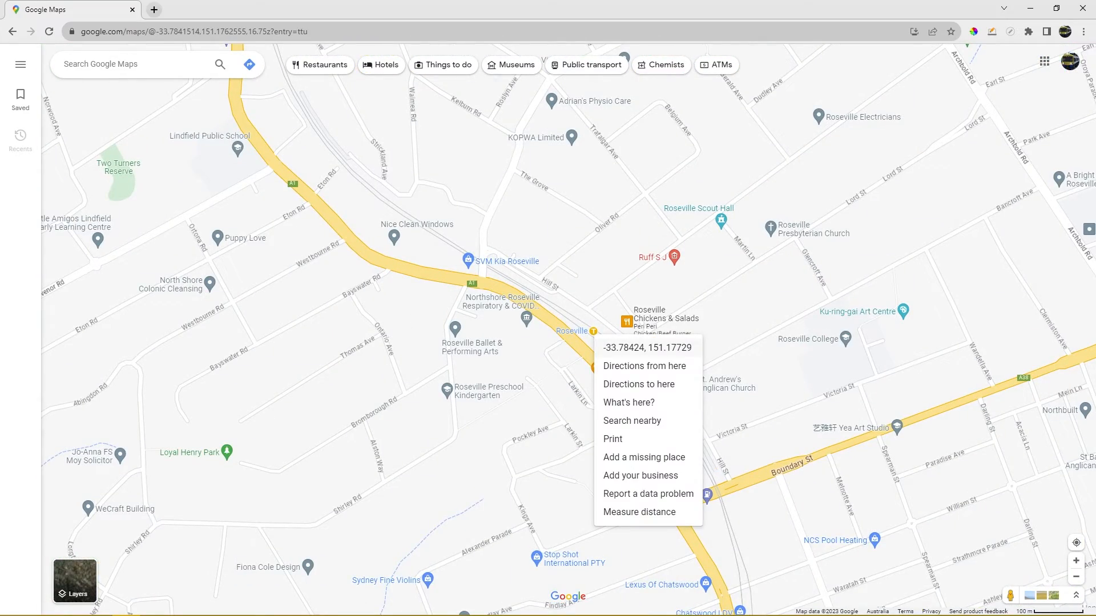
pyautogui.moveTo(548, 9); pyautogui.dragTo(805, 64)
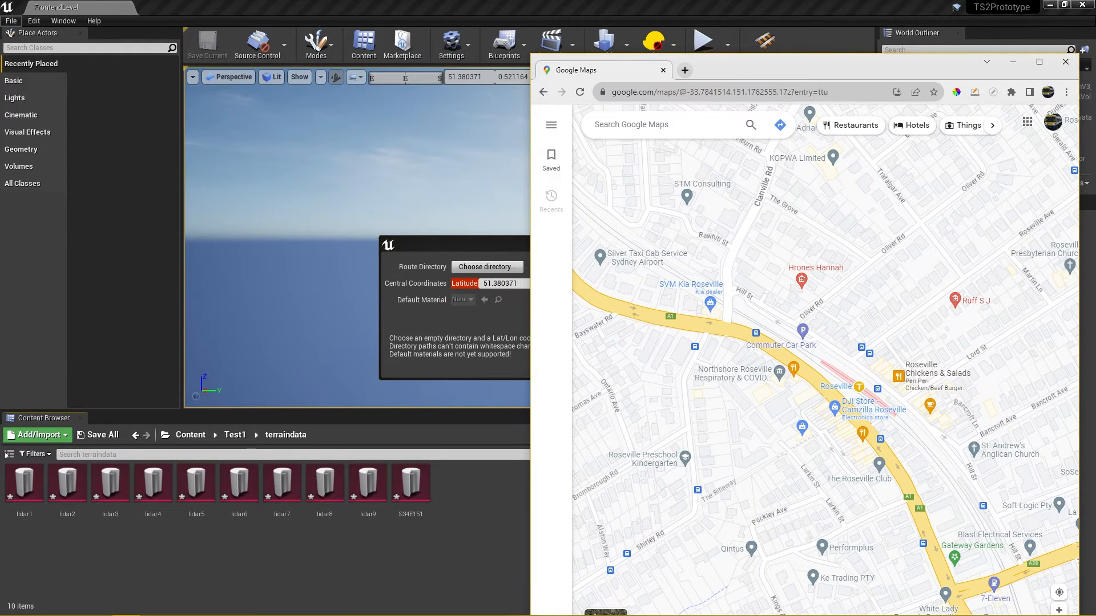
pyautogui.rightClick(859, 389)
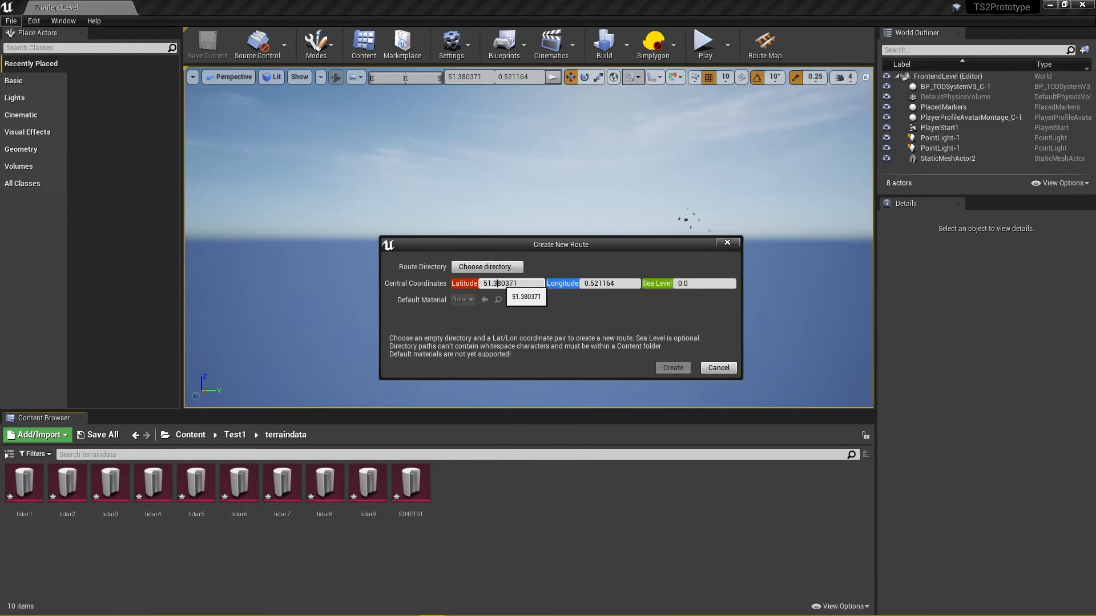
# Create the new route in the Test1 directory with central latitude -33.78420 and longitude 151.17729.
pyautogui.click(502, 284)
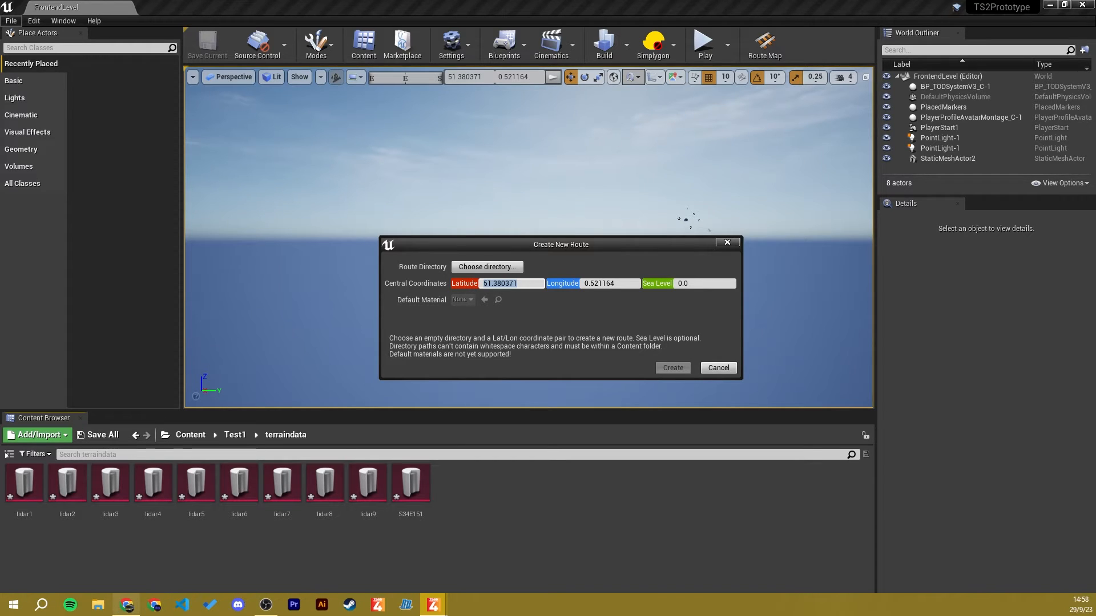
pyautogui.click(126, 605)
pyautogui.moveTo(794, 67); pyautogui.dragTo(1095, 91)
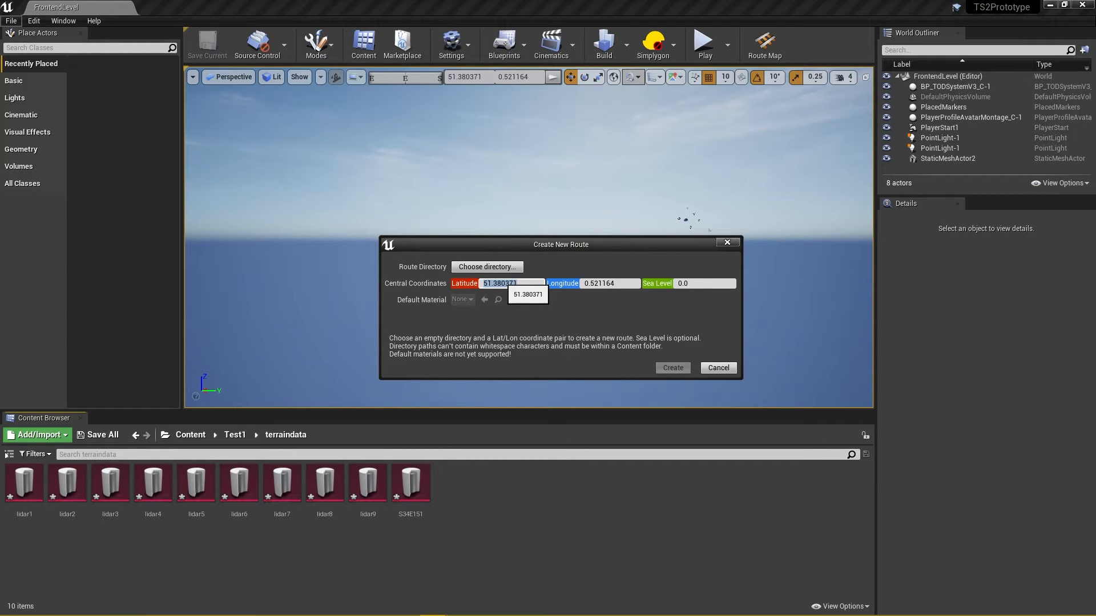
pyautogui.write('-33.78420')
pyautogui.press('Tab')
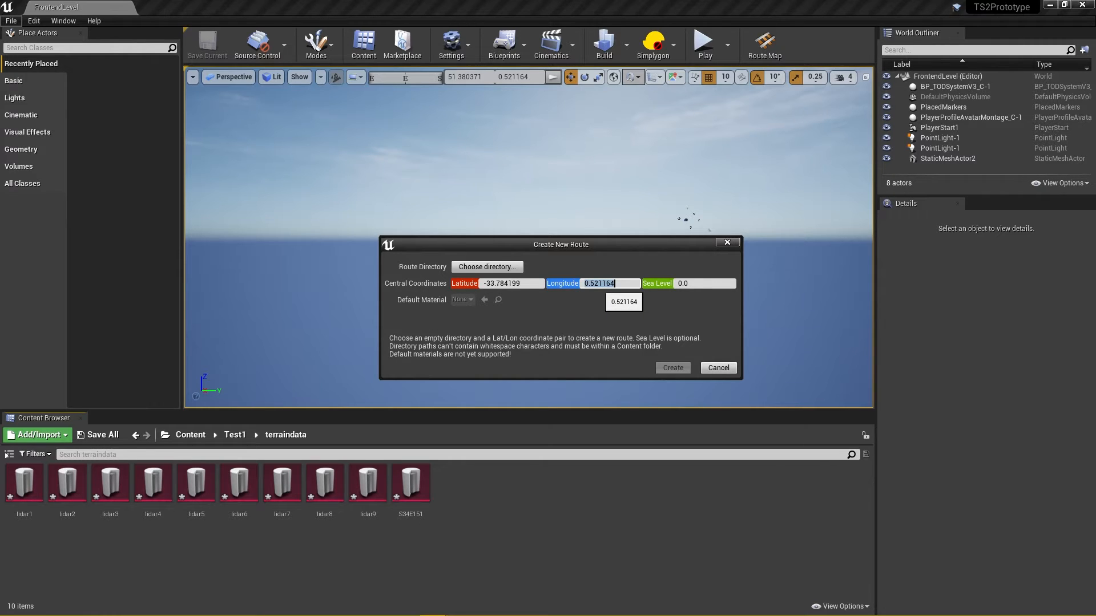
pyautogui.write('151.17729')
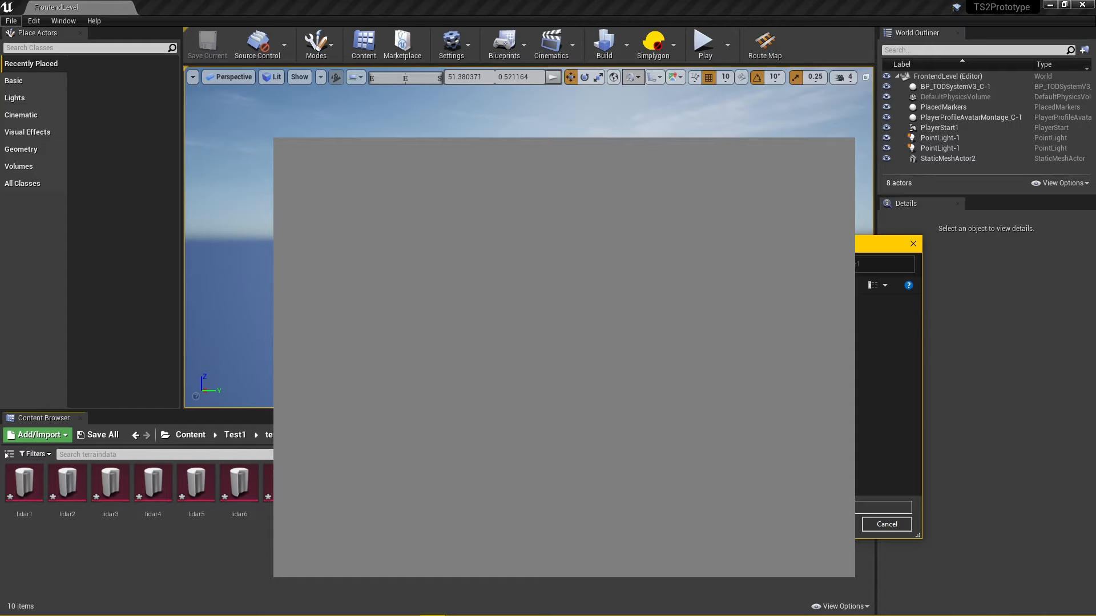
pyautogui.press('Return')
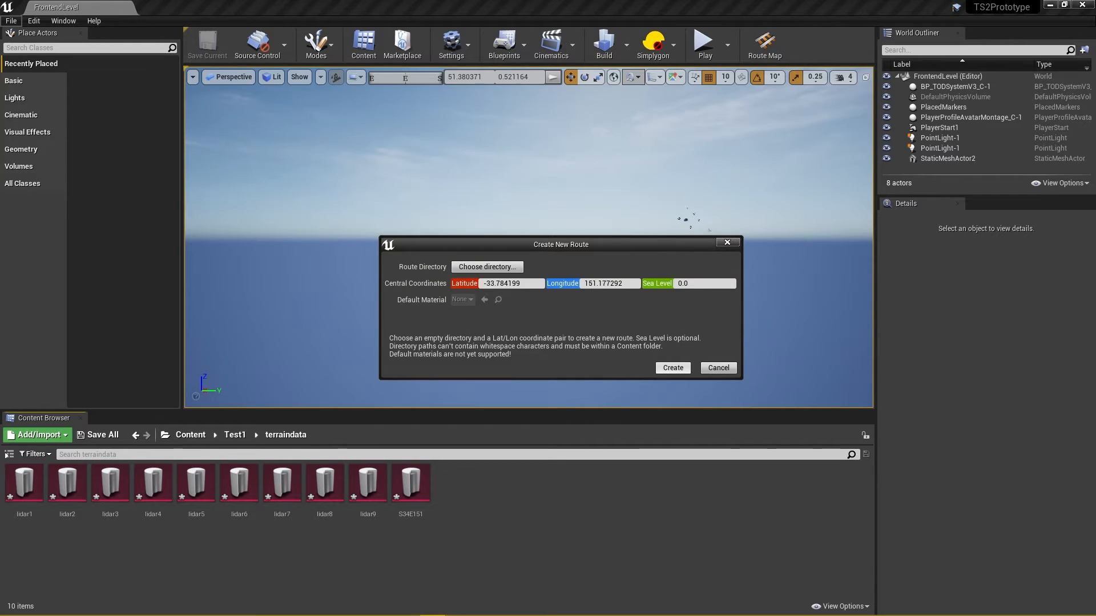
pyautogui.click(673, 369)
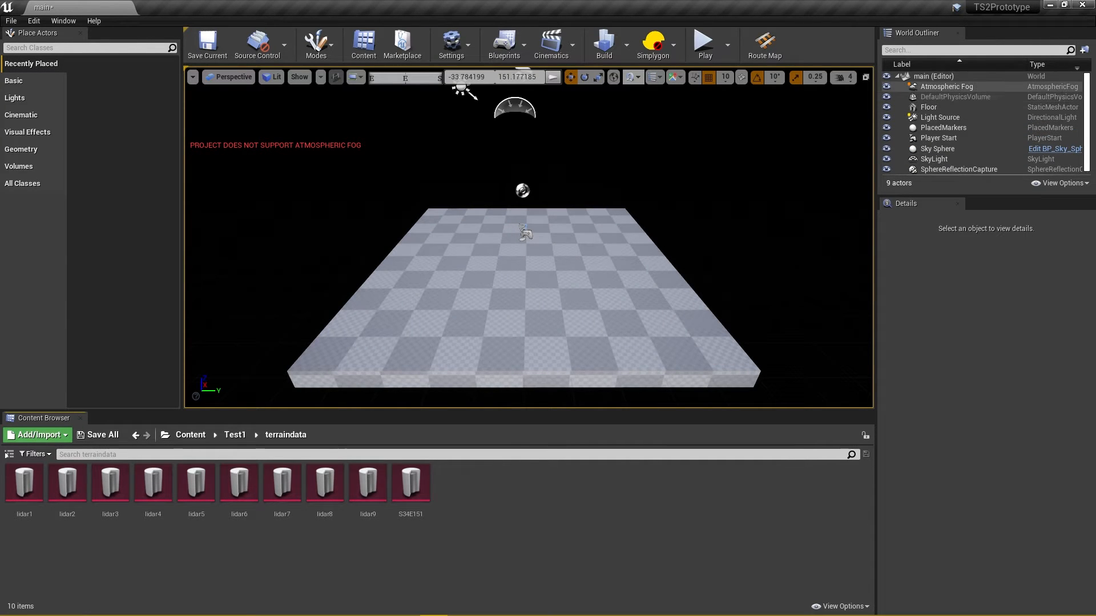
# Delete the Atmospheric Fog, Light Source, Sky Sphere, SkyLight and SphereReflectionCapture actors from the main level.
pyautogui.click(948, 87)
pyautogui.press('Delete')
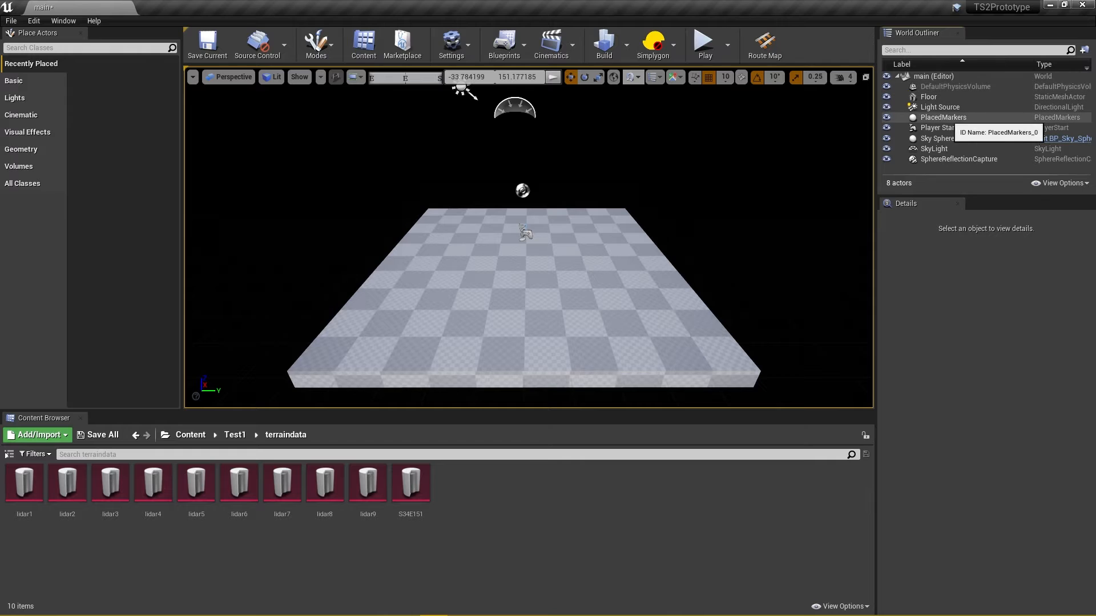
pyautogui.click(940, 107)
pyautogui.press('Delete')
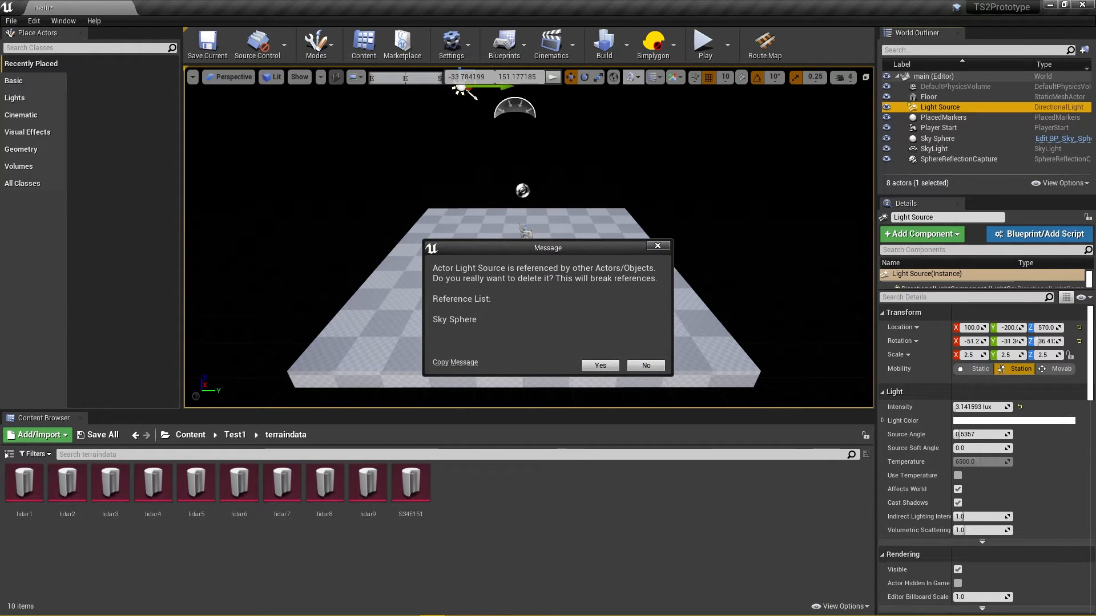
pyautogui.click(600, 365)
pyautogui.click(937, 128)
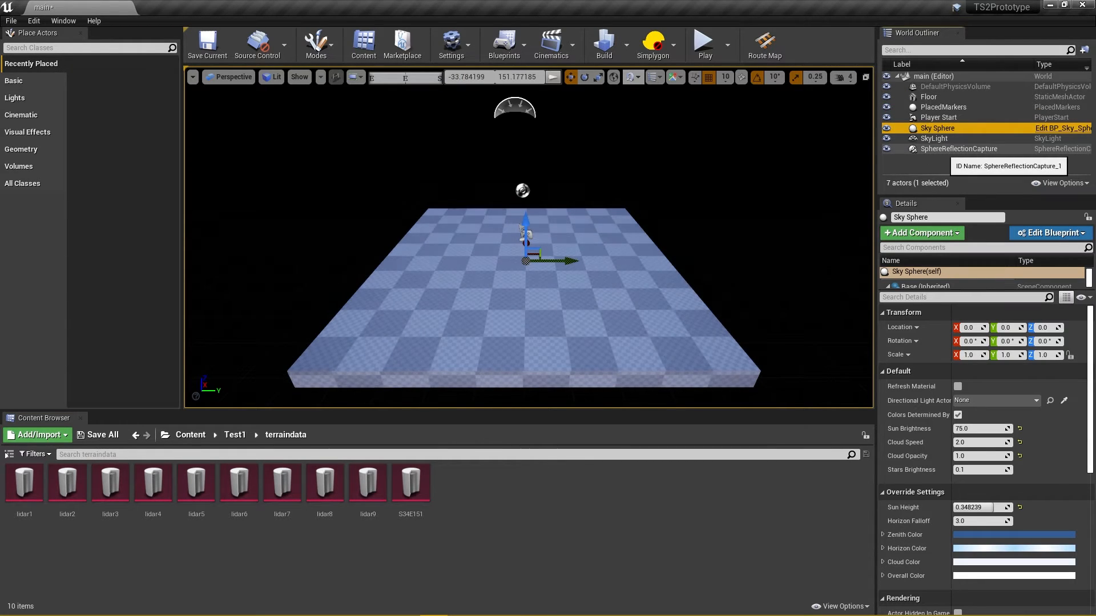
pyautogui.keyDown('shift'); pyautogui.click(959, 148); pyautogui.keyUp('shift')
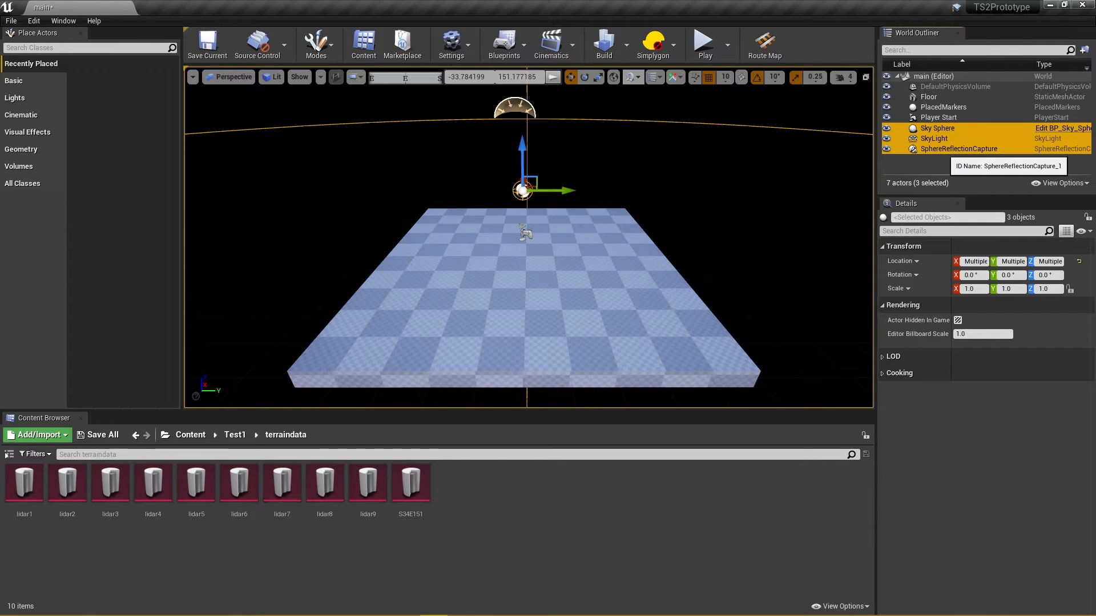
pyautogui.press('Delete')
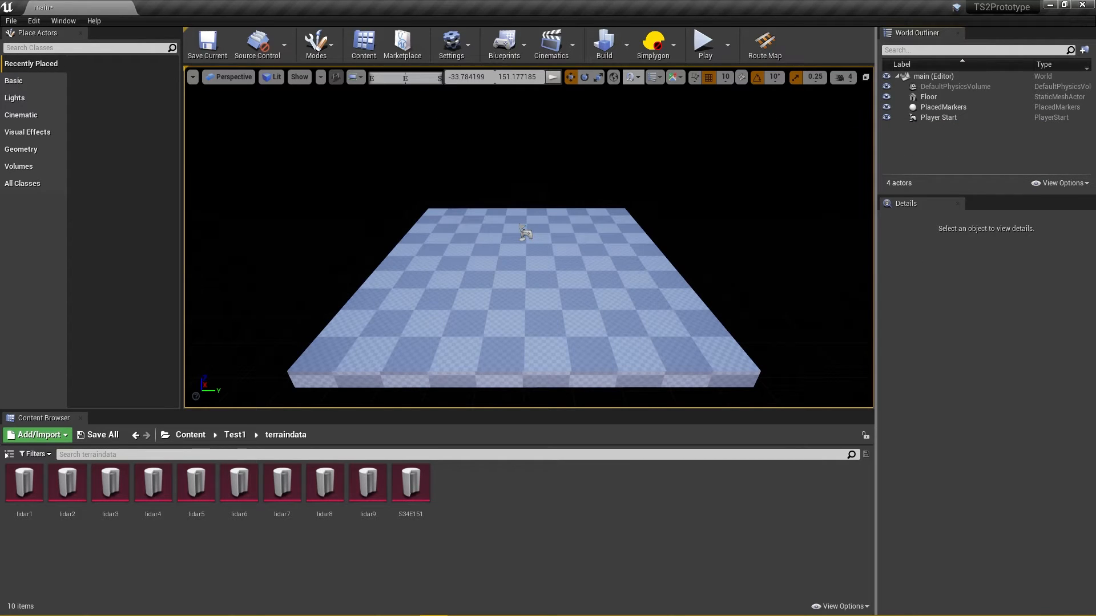
# Place the BP_TODSystemV4 blueprint from Core/TOD/TOD4/BP near the centre of the level's floor.
pyautogui.click(191, 436)
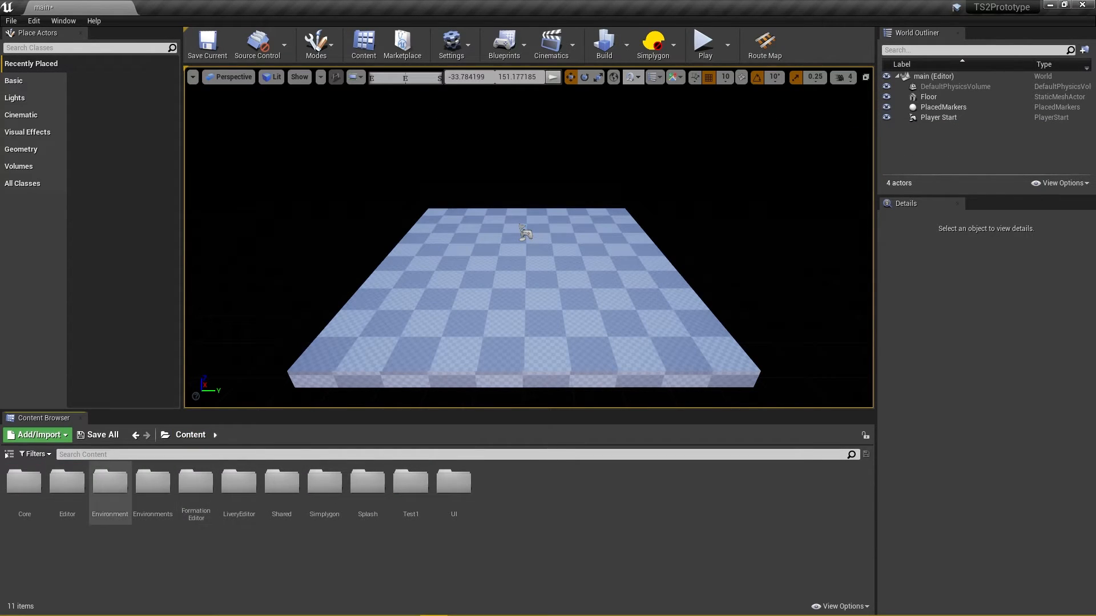
pyautogui.doubleClick(29, 495)
pyautogui.click(372, 548)
pyautogui.doubleClick(371, 548)
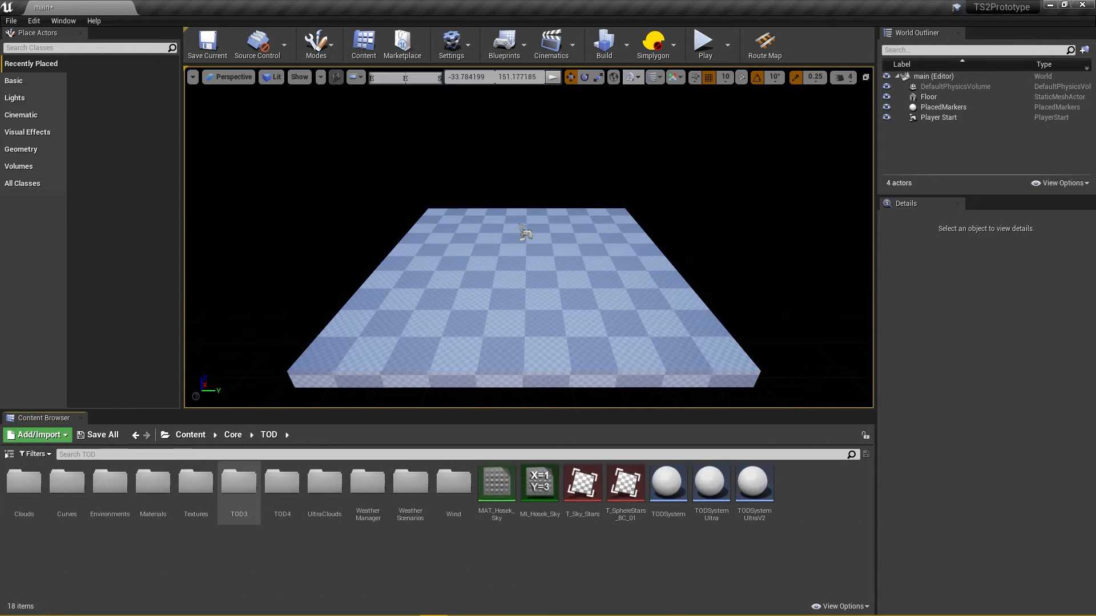
pyautogui.doubleClick(282, 491)
pyautogui.doubleClick(28, 496)
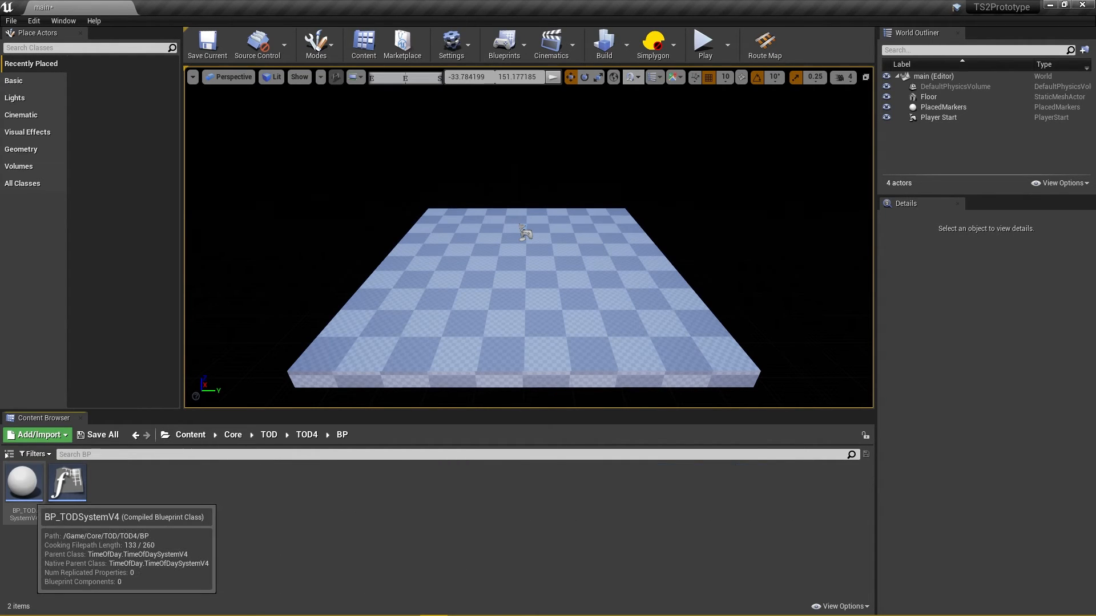
pyautogui.moveTo(29, 496); pyautogui.dragTo(522, 262)
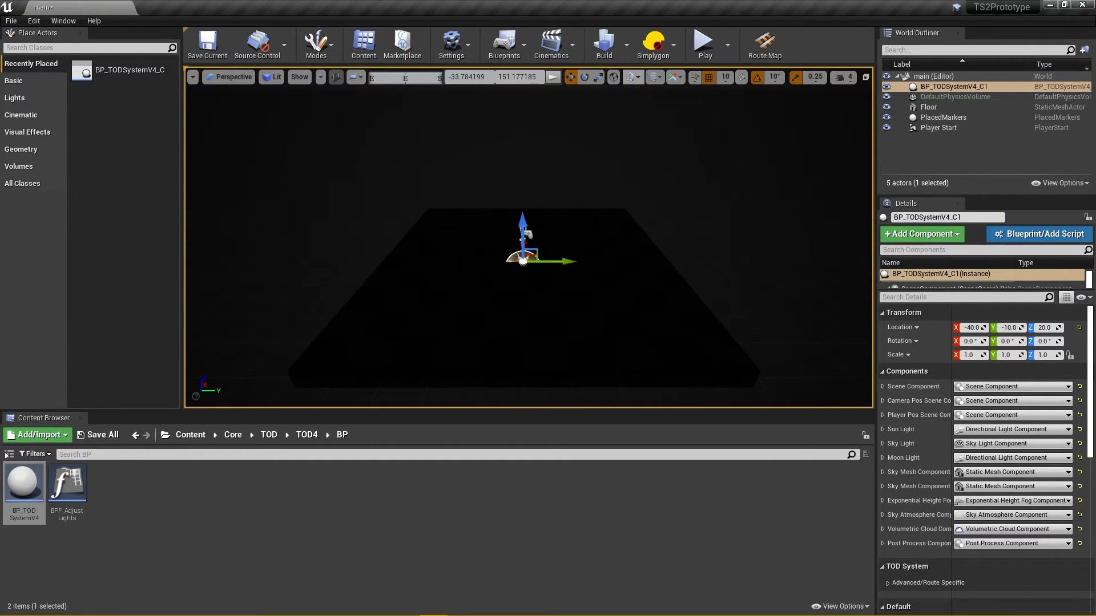
# Set the level's local time to midday with the console command ts2.dbg.SetLocalDateTime 12 0 0.
pyautogui.press('`')
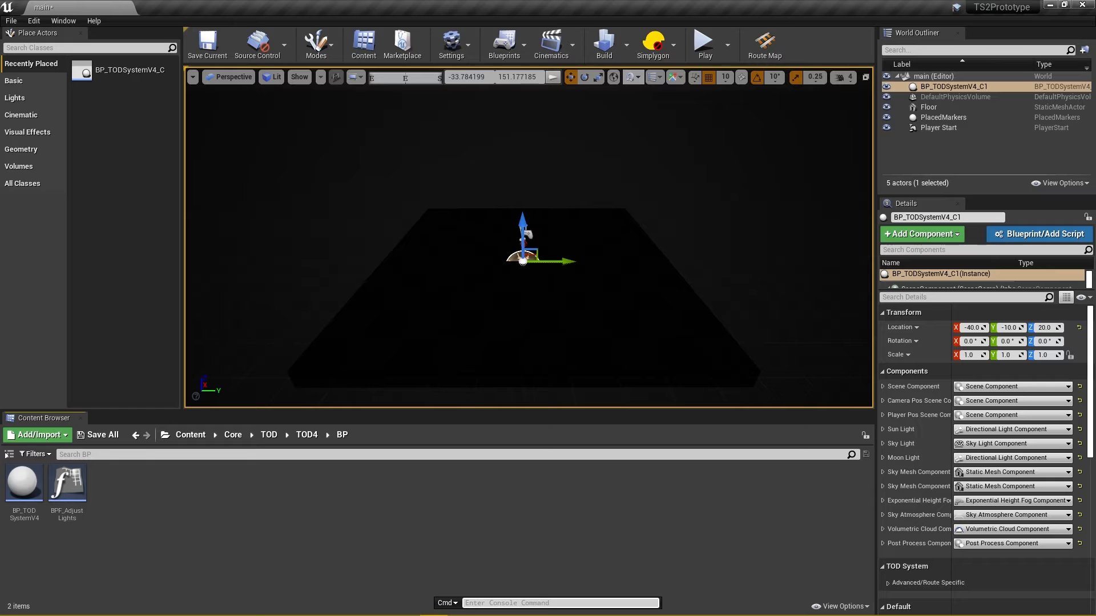
pyautogui.write('ts2.d')
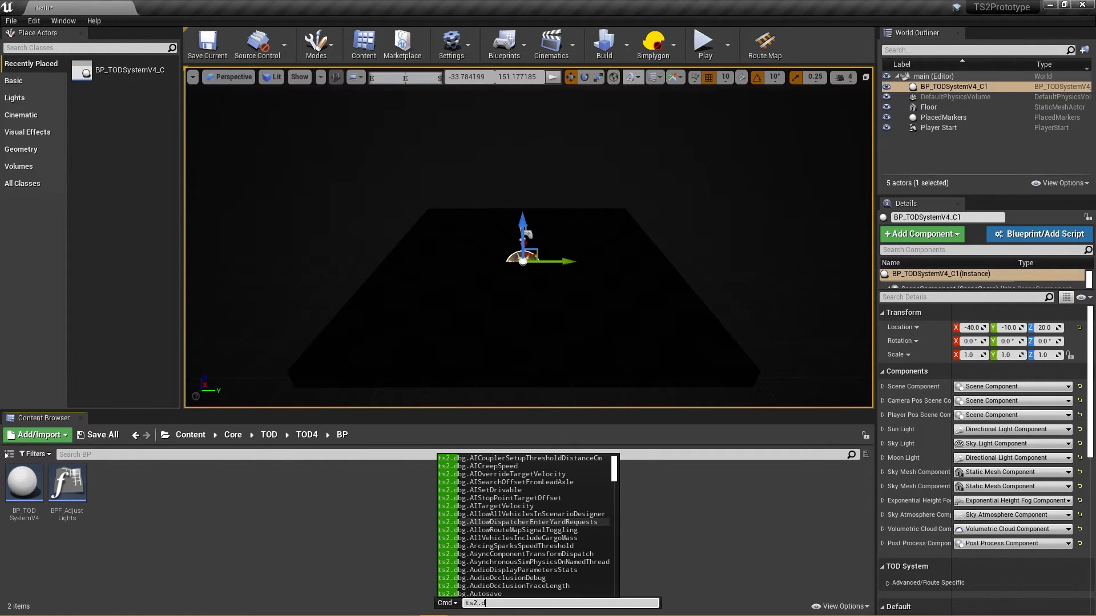
pyautogui.write('bg.setl')
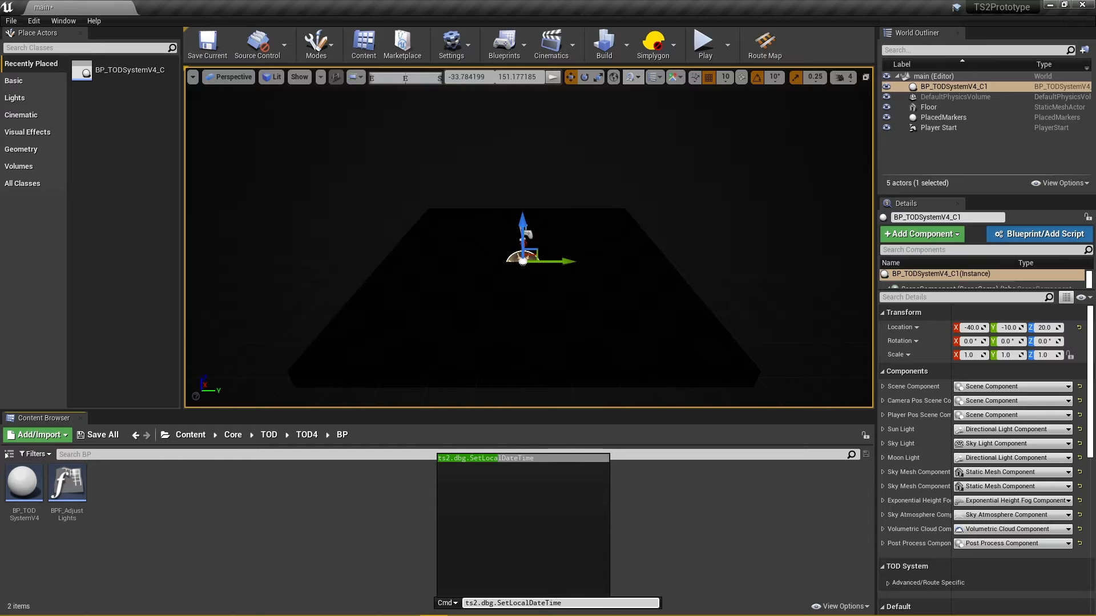
pyautogui.write('12 ')
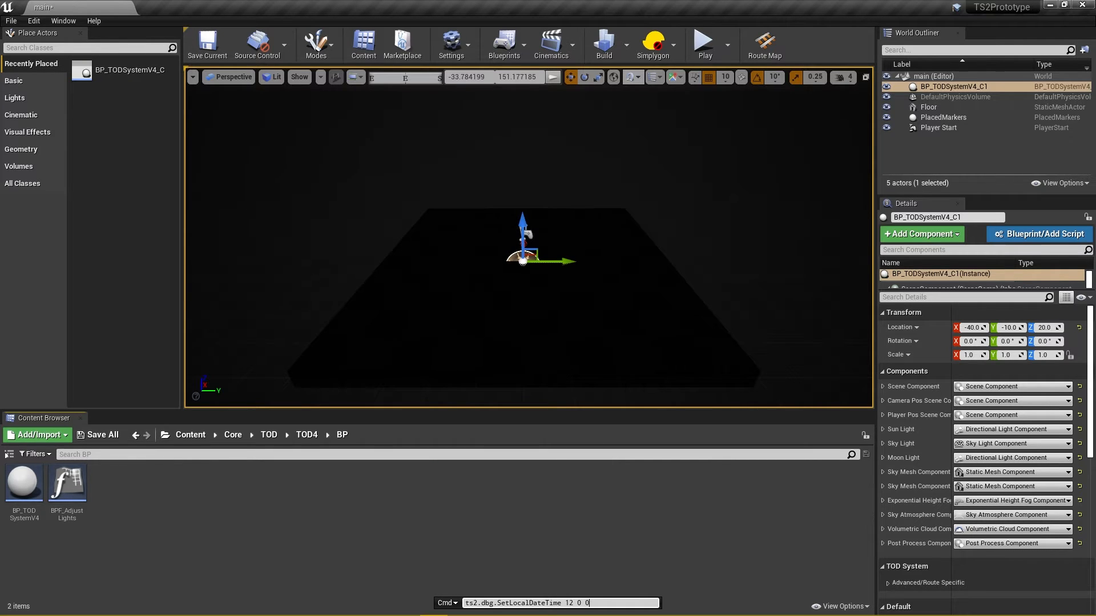
pyautogui.write('0 0')
pyautogui.press('Return')
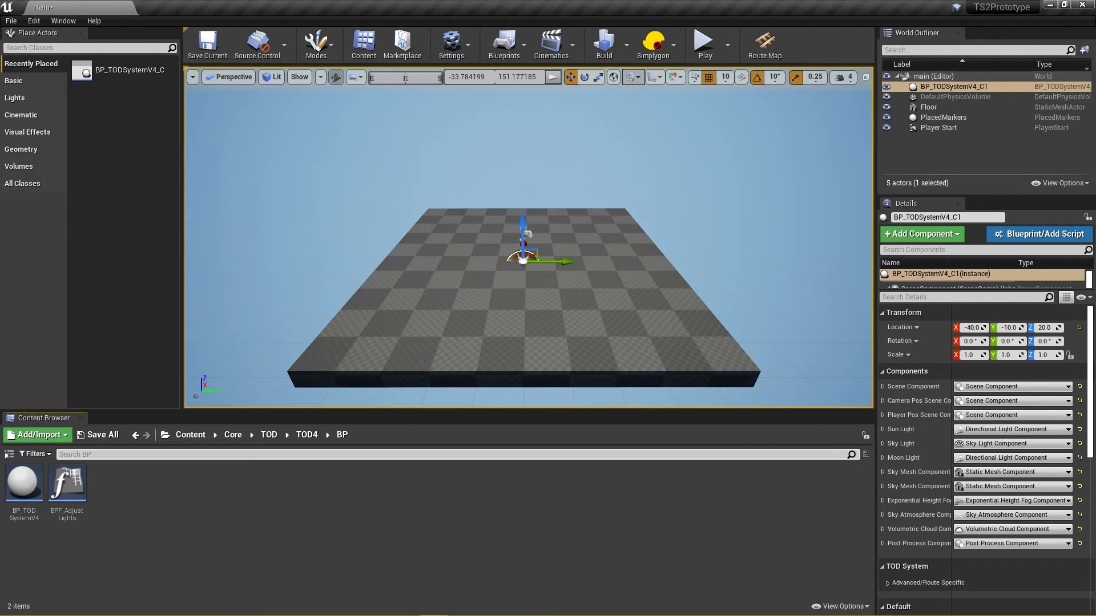
# Switch to Route Building mode and show the contents of the terraindata folder in Test1.
pyautogui.click(191, 435)
pyautogui.doubleClick(411, 488)
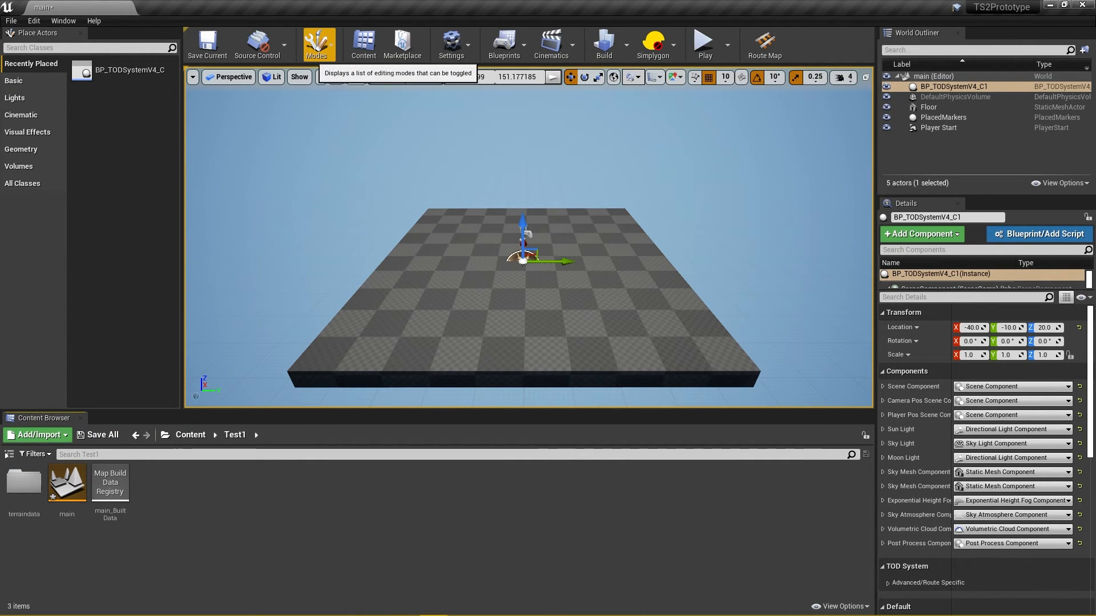
pyautogui.click(315, 43)
pyautogui.click(359, 157)
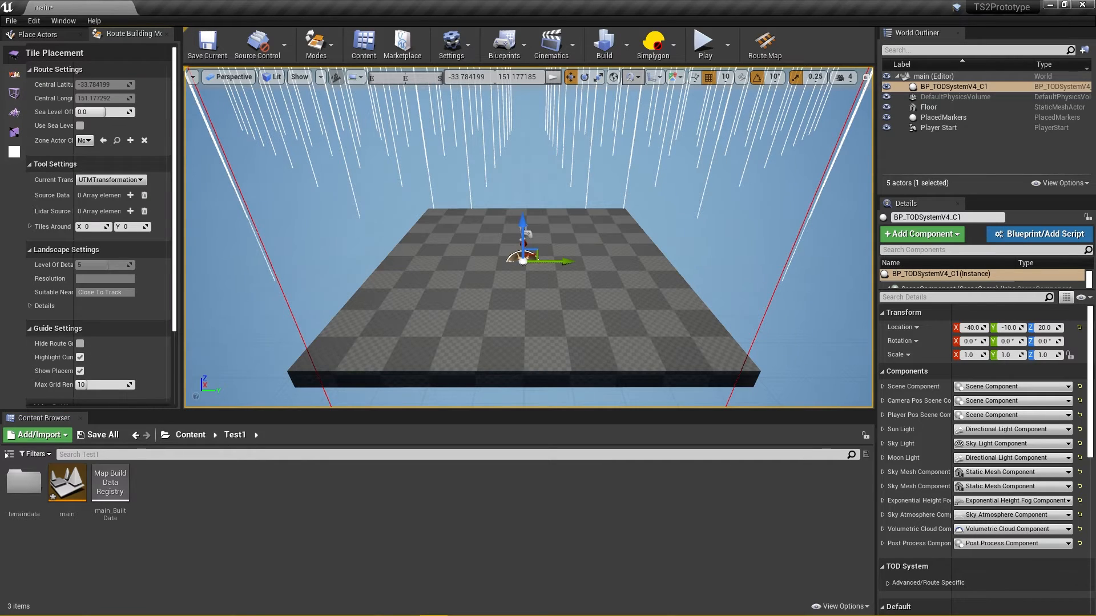
pyautogui.doubleClick(24, 484)
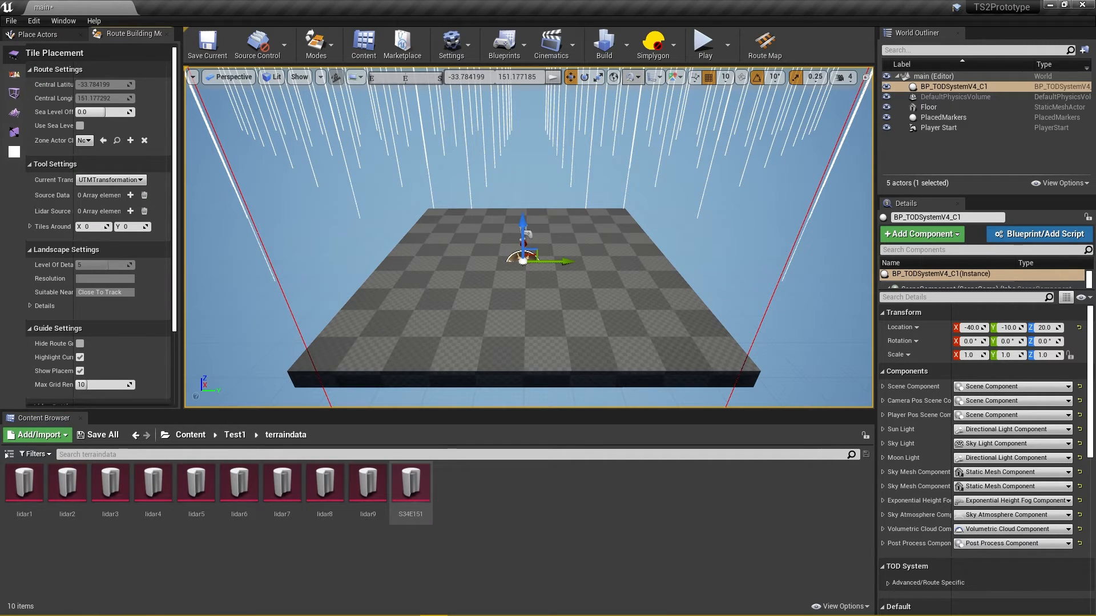
# Assign the lidar1 to lidar9 data assets as the lidar sources and return to the Create Tiles tool.
pyautogui.click(410, 485)
pyautogui.keyDown('shift'); pyautogui.click(24, 485); pyautogui.keyUp('shift')
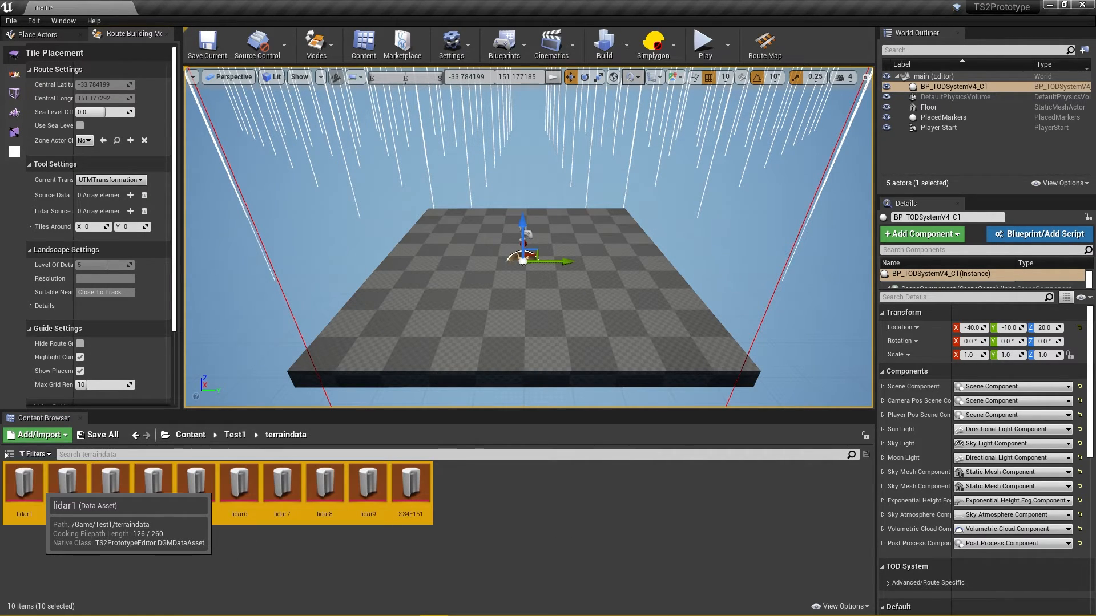
pyautogui.click(14, 112)
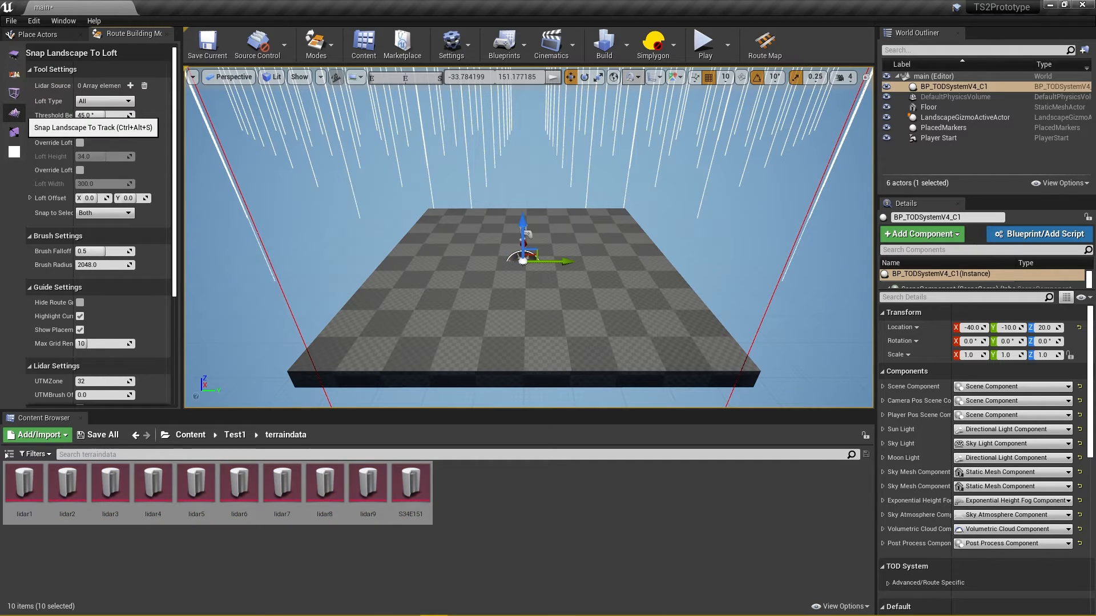
pyautogui.scroll(-5, 101, 226)
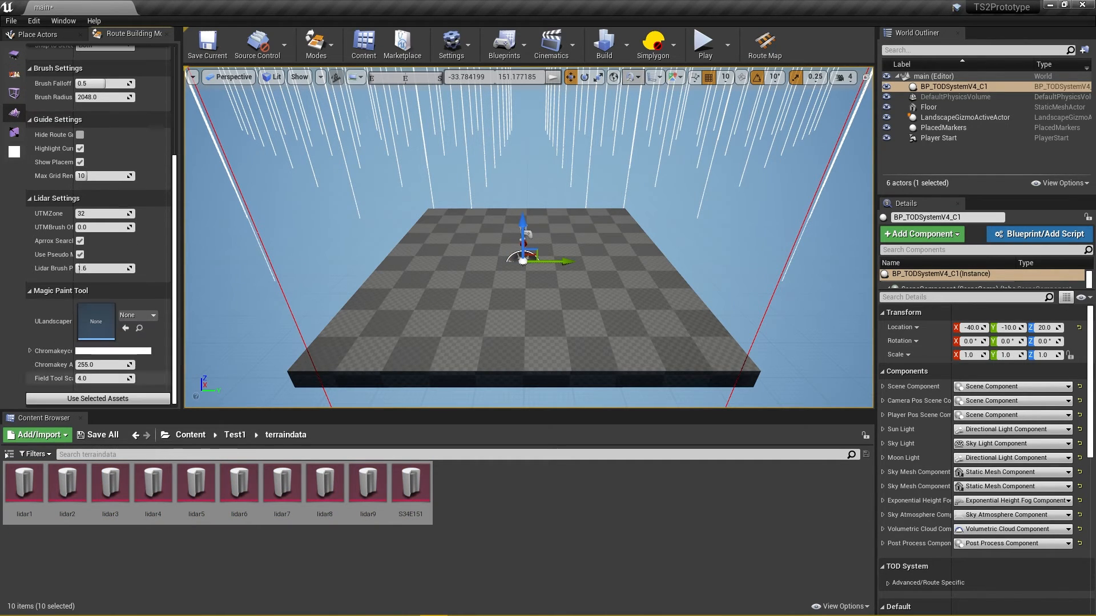
pyautogui.click(14, 55)
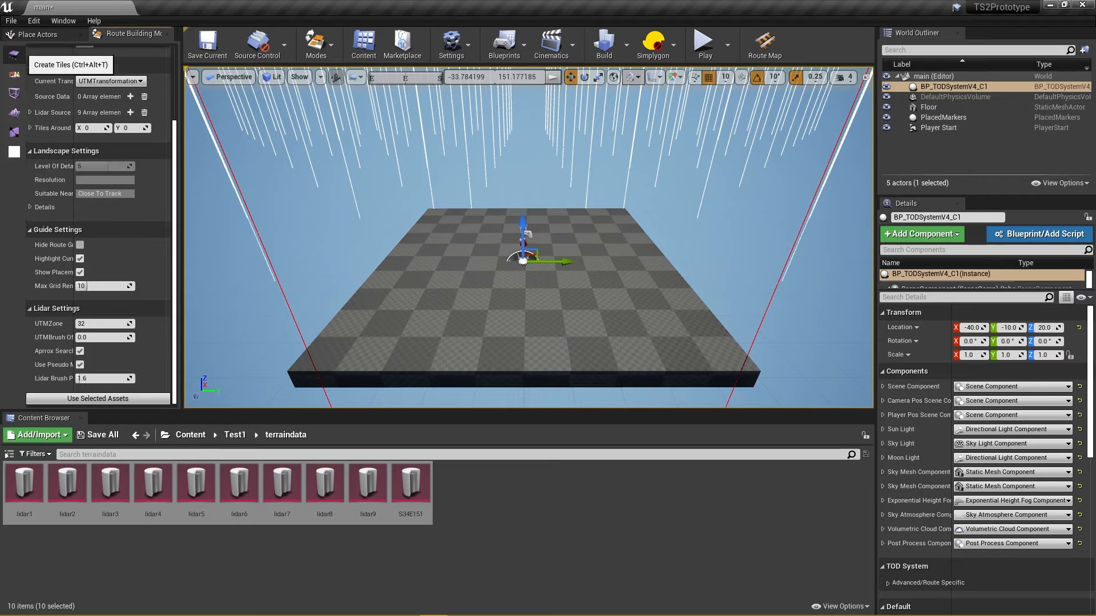
# Assign only the S34E151 data asset as the source data for tile creation.
pyautogui.click(274, 562)
pyautogui.click(409, 488)
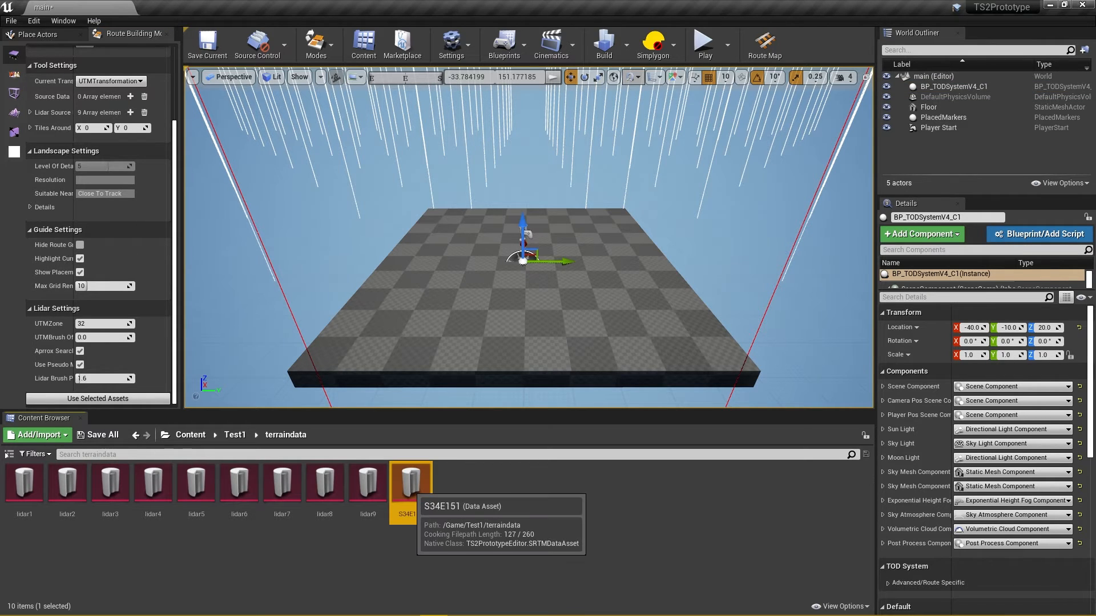
pyautogui.click(98, 399)
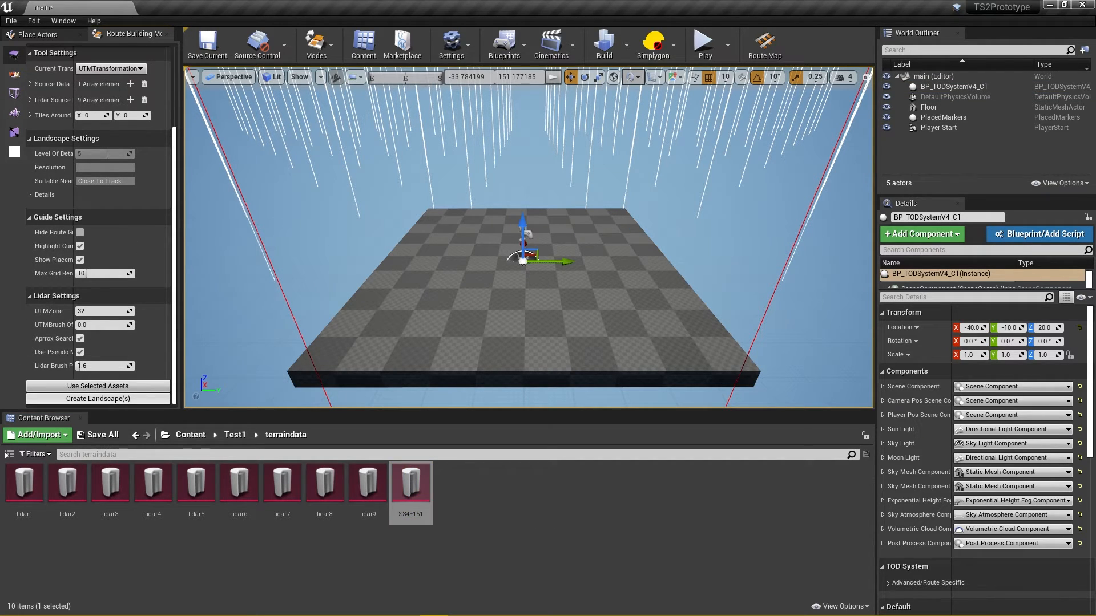
# Create landscapes on the central tile x0_y0 and the adjoining tiles x0_y-1, x1_y-1 and x1_y0.
pyautogui.click(97, 398)
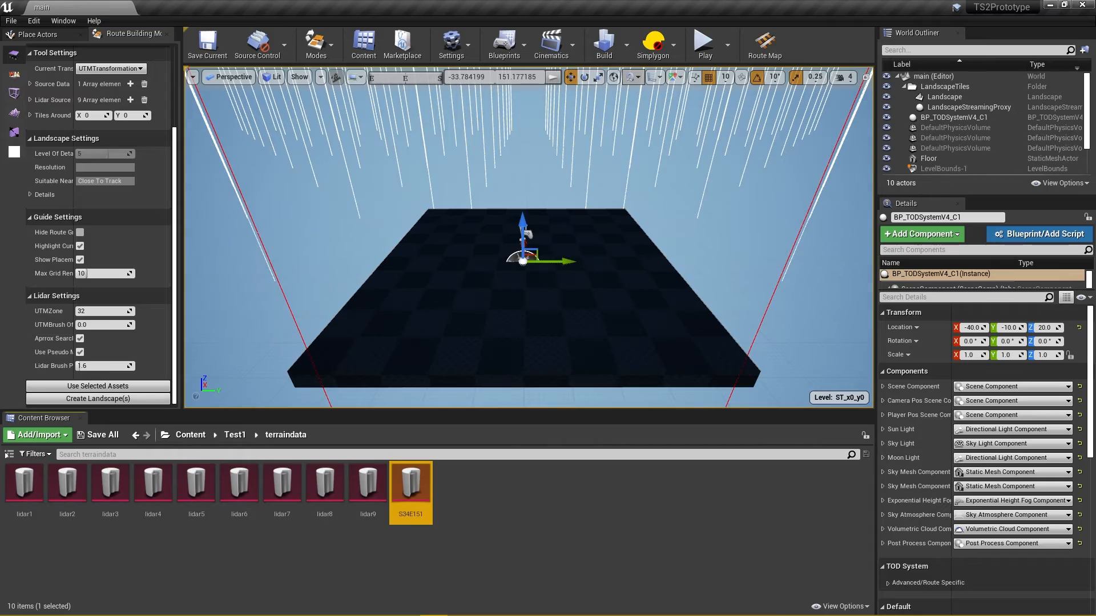
pyautogui.moveTo(528, 237); pyautogui.dragTo(257, 237)
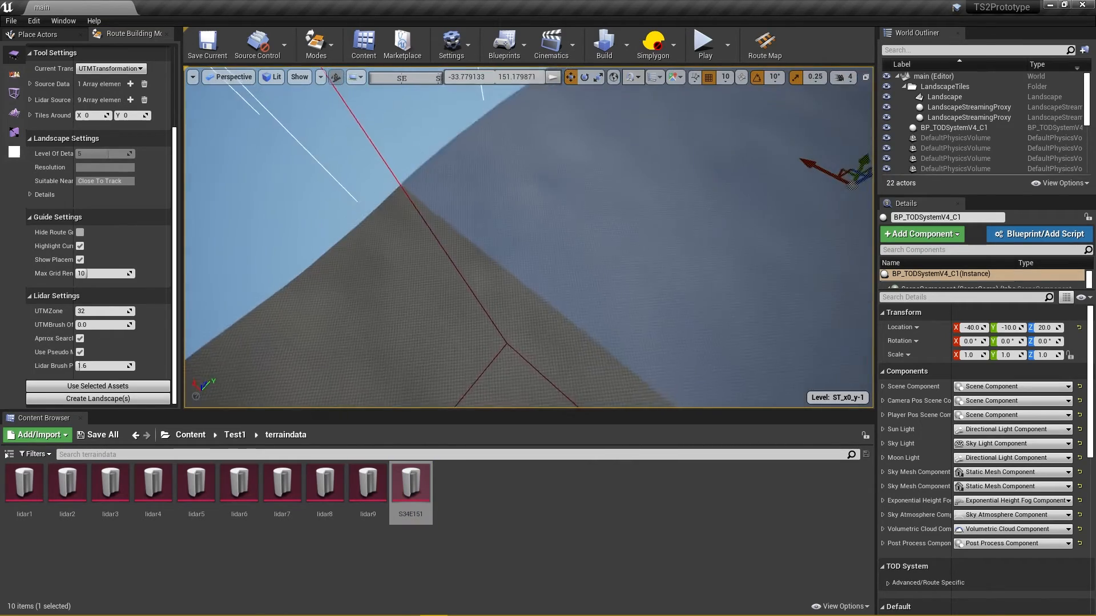
pyautogui.moveTo(529, 237); pyautogui.dragTo(562, 251)
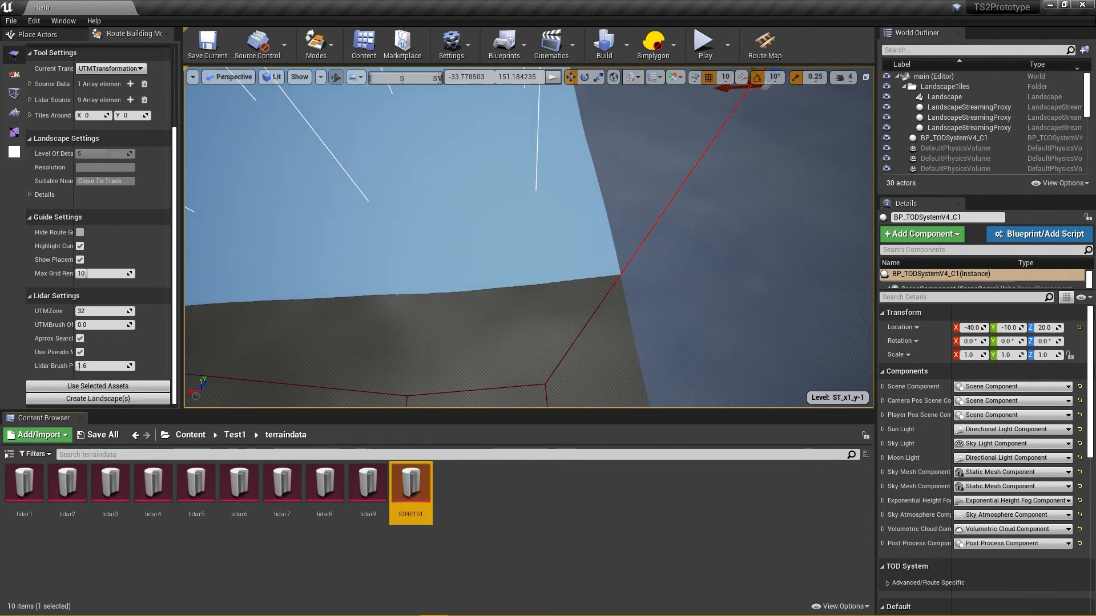
pyautogui.moveTo(529, 237); pyautogui.dragTo(531, 154)
pyautogui.press('w')
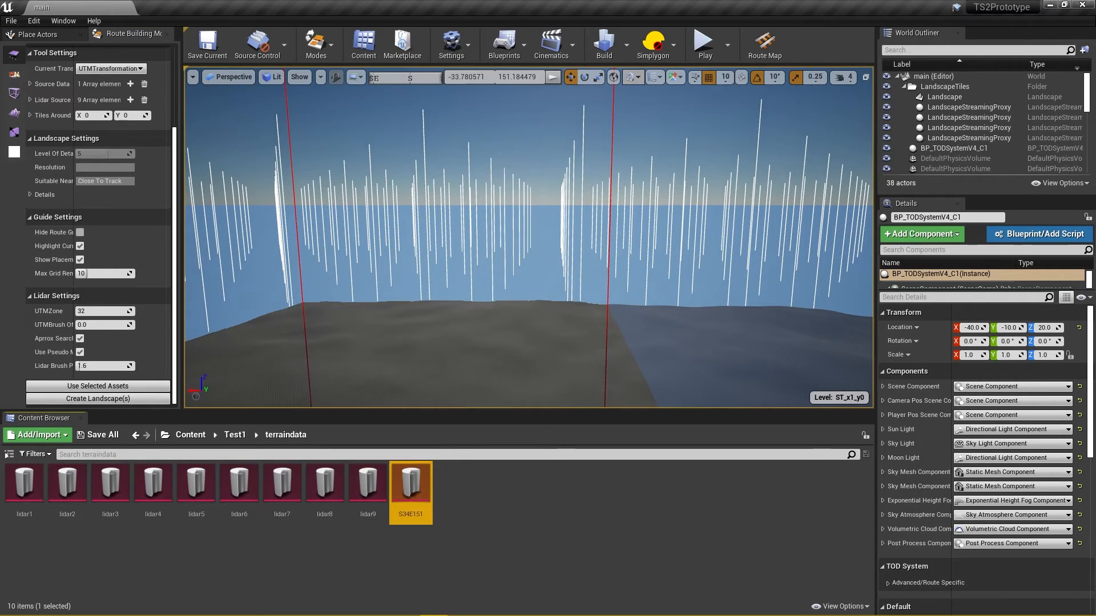
# Create landscapes on the tiles x1_y1 and x0_y1 beside the existing terrain.
pyautogui.press('w')
pyautogui.press('w')
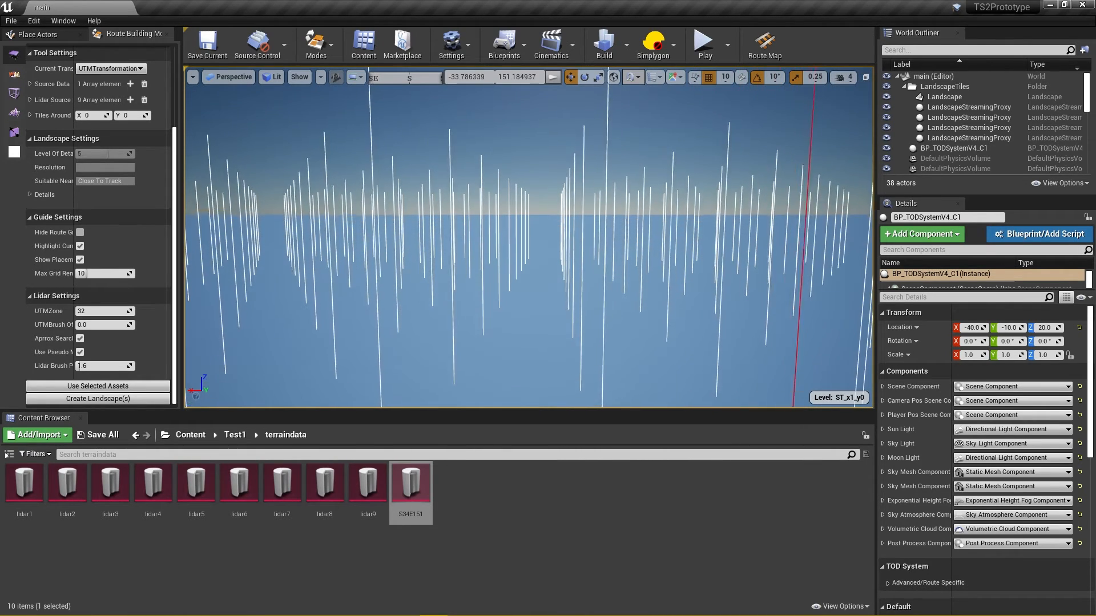
pyautogui.press('a')
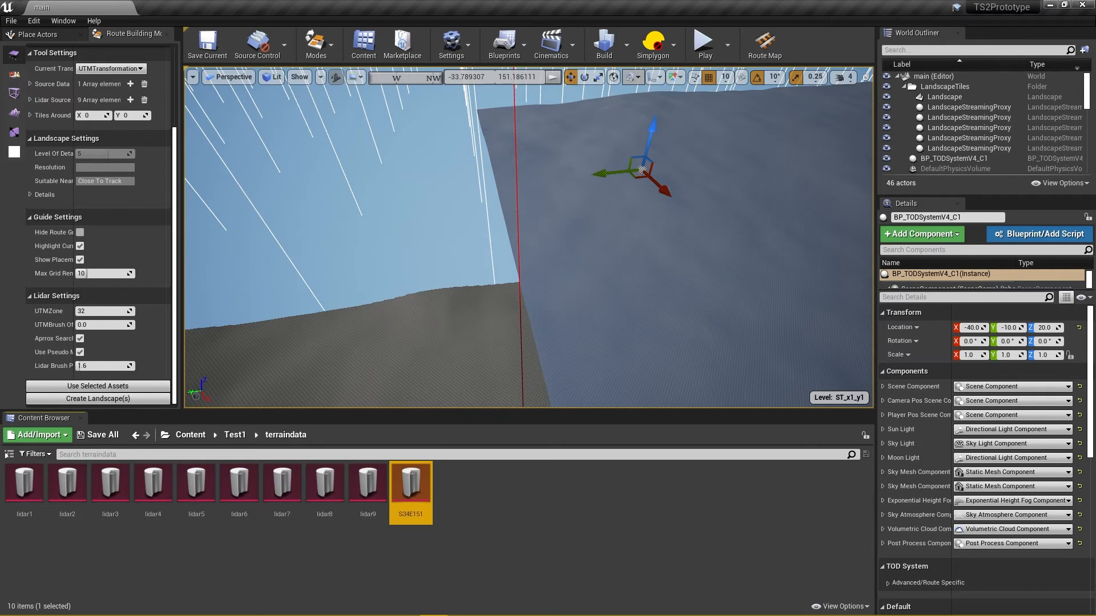
pyautogui.press('w')
pyautogui.press('a')
pyautogui.press('s')
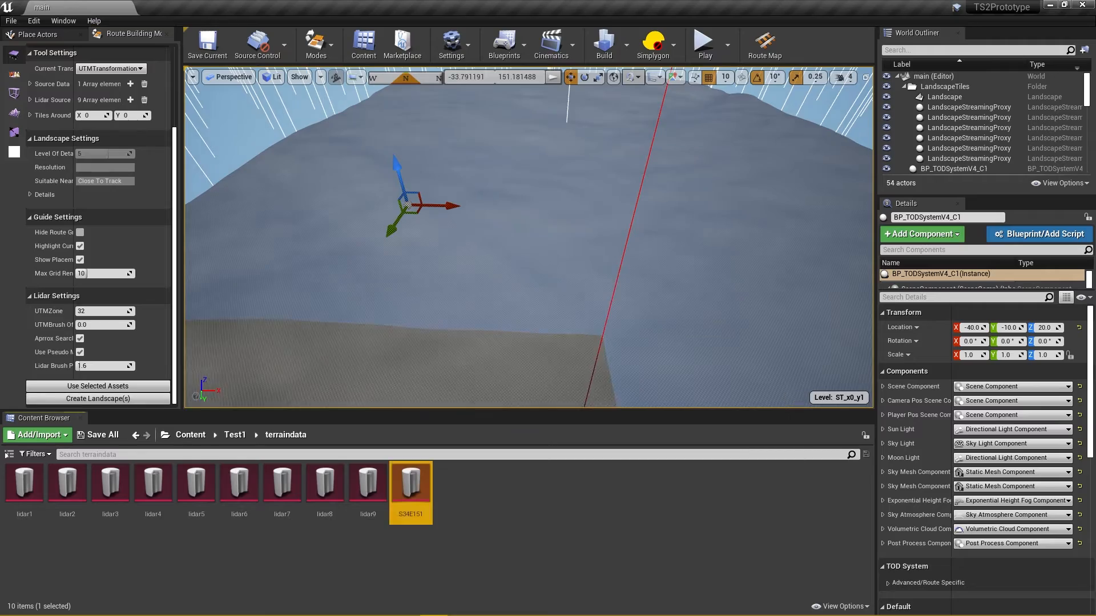
# Create landscapes on the tiles x-1_y1 and x-1_y0, continuing the ring around the central tile.
pyautogui.press('a')
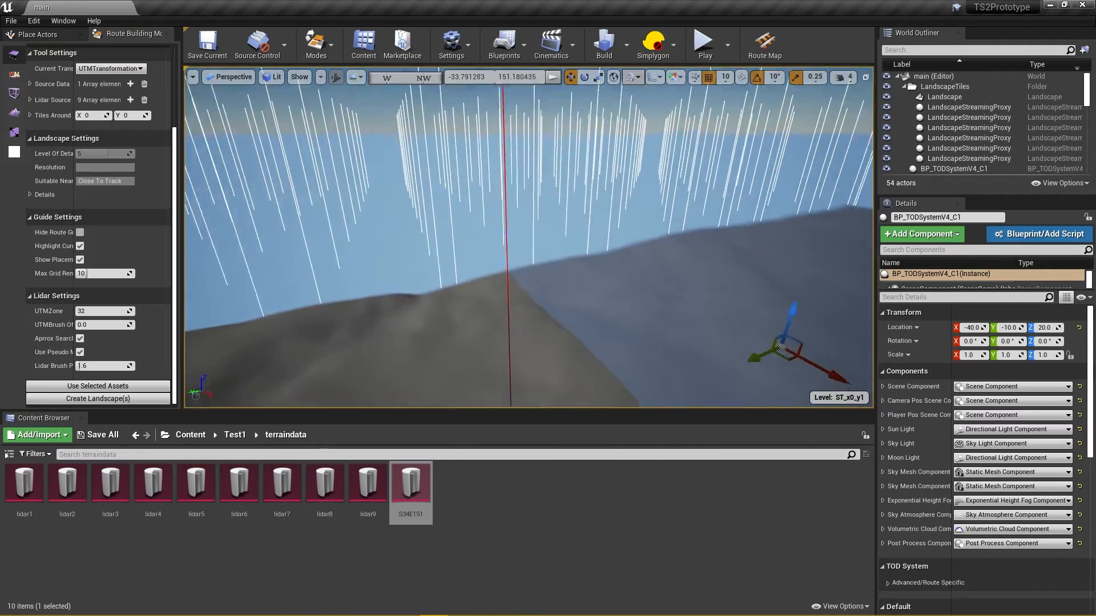
pyautogui.press('s')
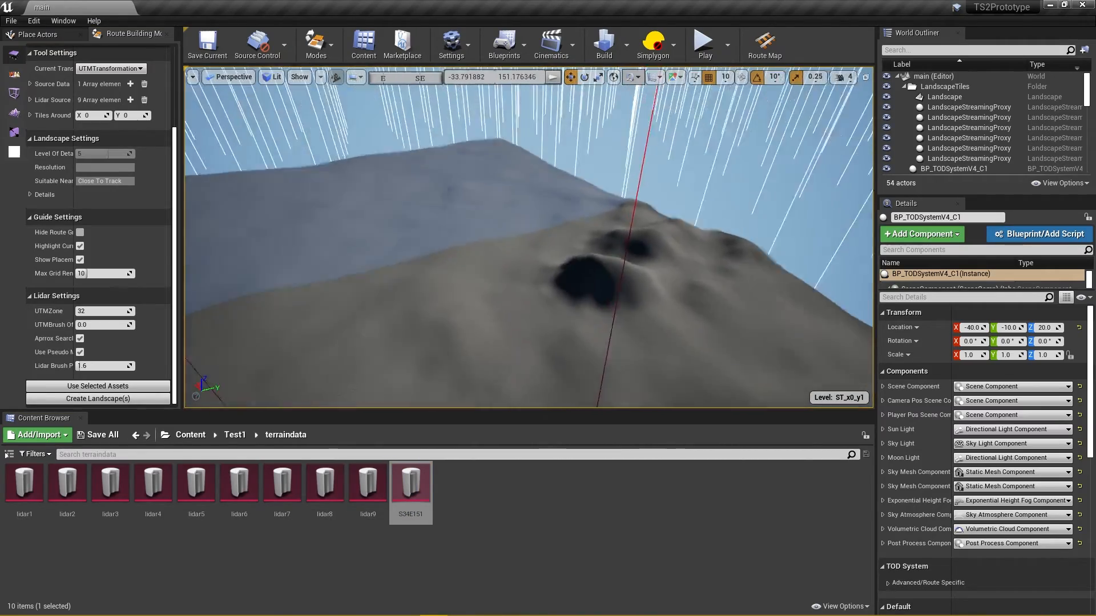
pyautogui.press('s')
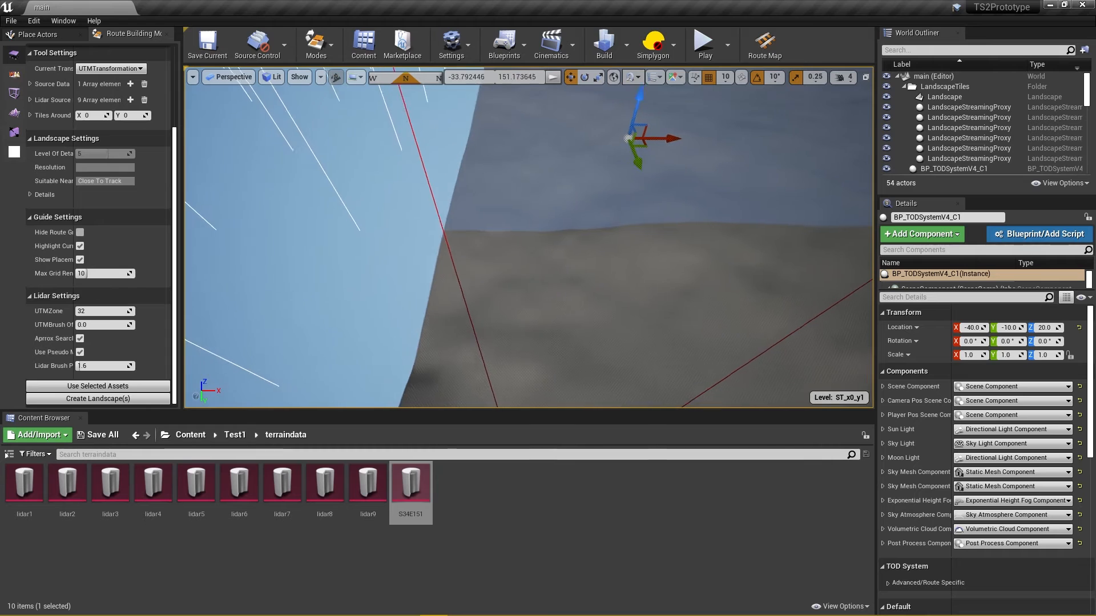
pyautogui.press('a')
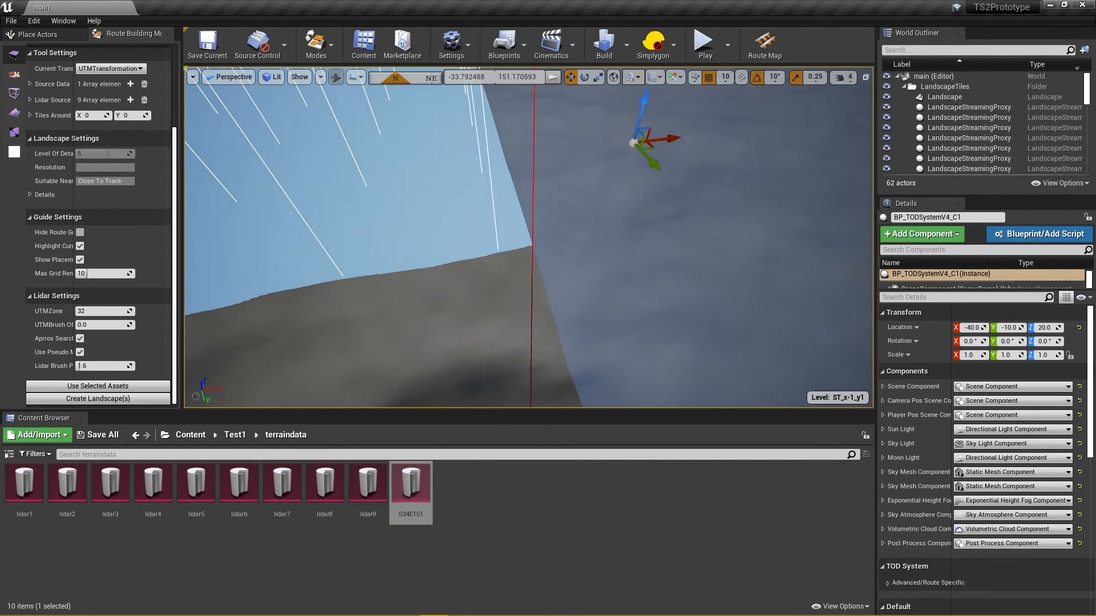
pyautogui.press('s')
pyautogui.press('a')
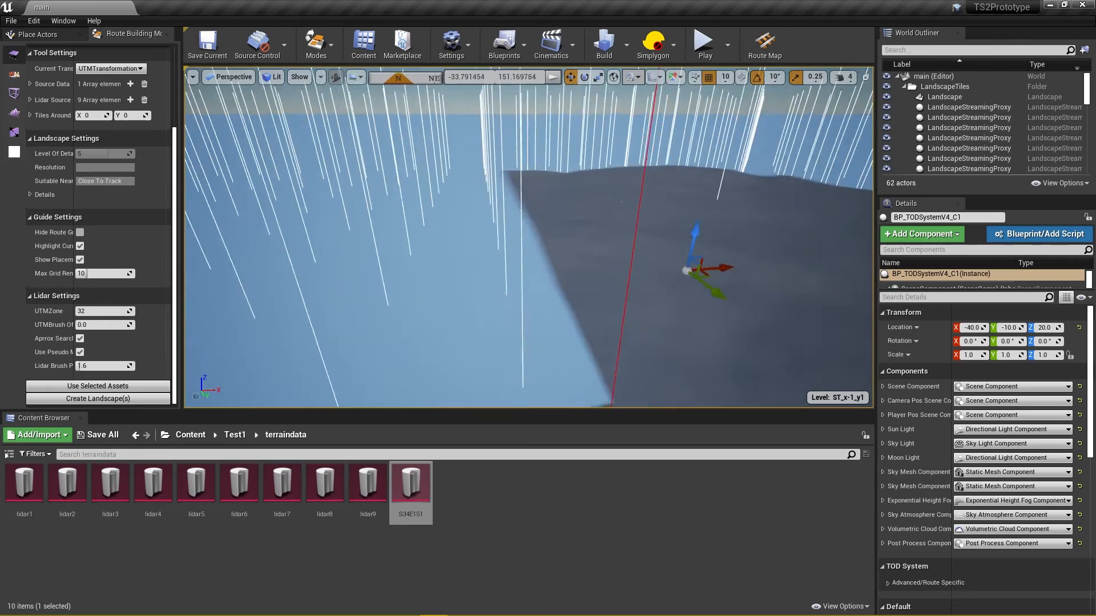
pyautogui.press('a')
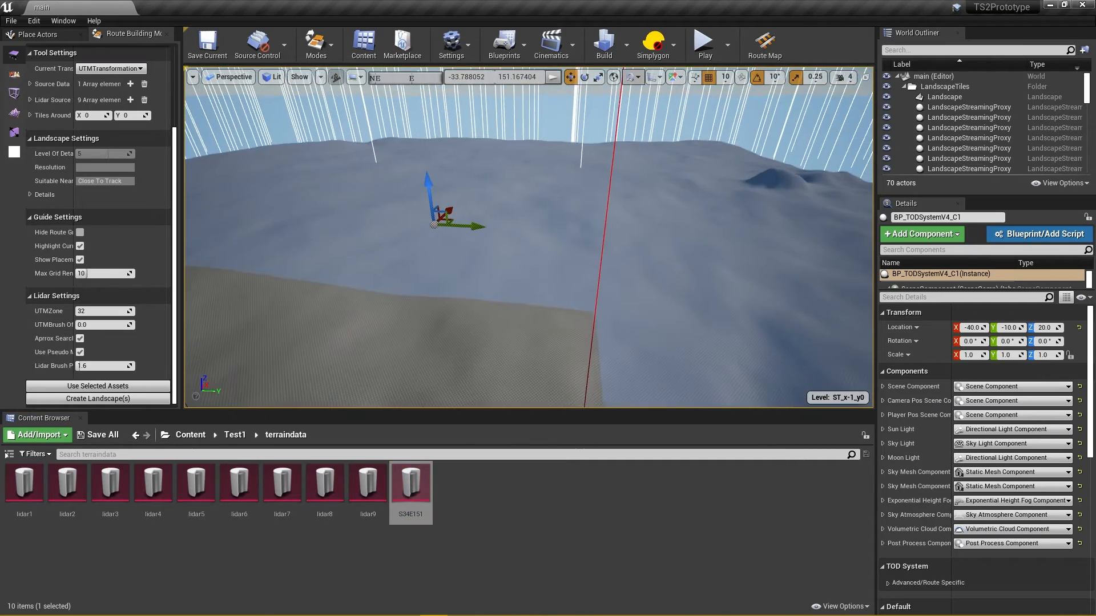
# Create the landscape on the remaining corner tile x-1_y-1 to complete the three-by-three terrain block.
pyautogui.press('a')
pyautogui.press('w')
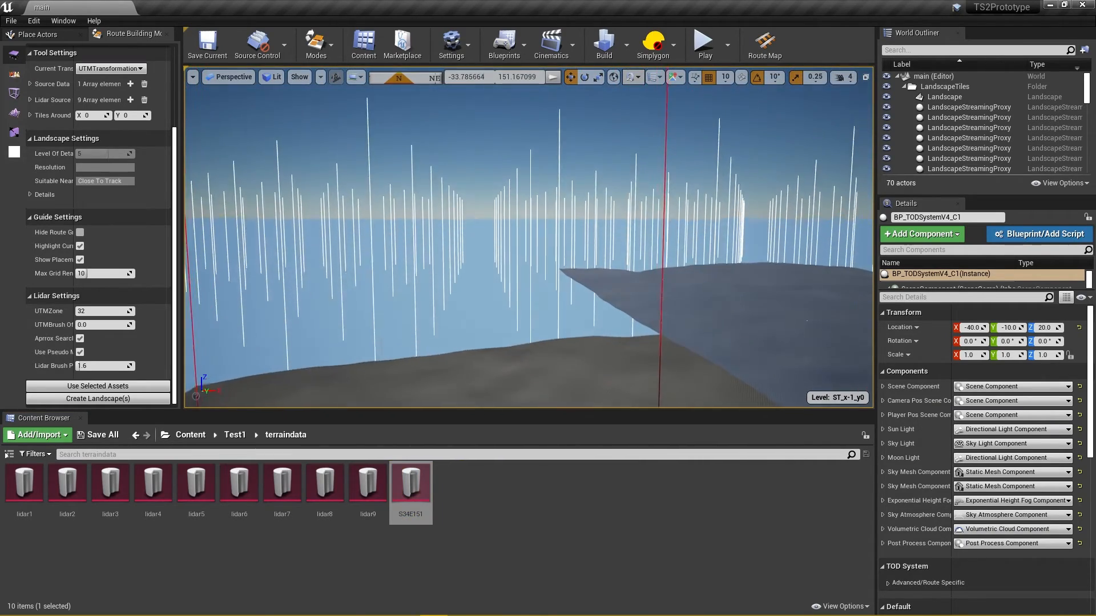
pyautogui.press('a')
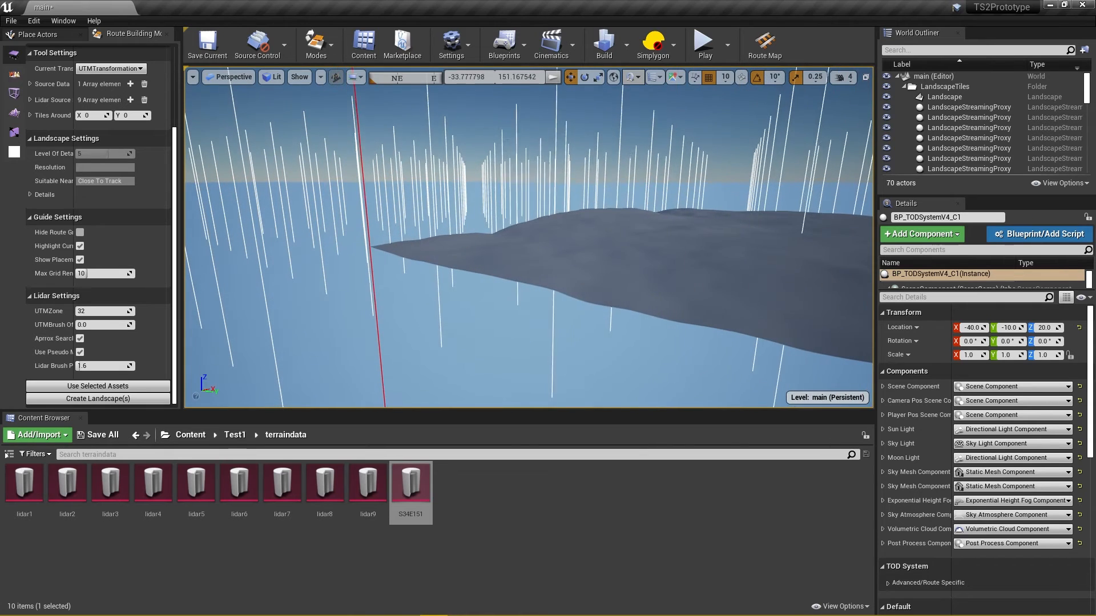
pyautogui.click(98, 399)
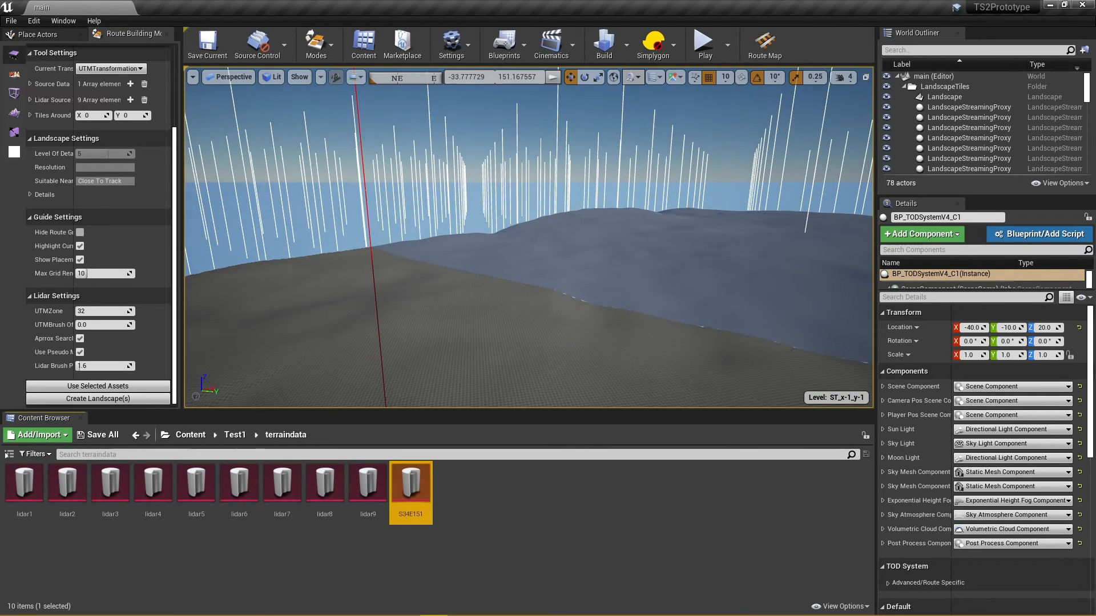
# Apply the lidar data to the central landscape tile x0_y0.
pyautogui.press('d')
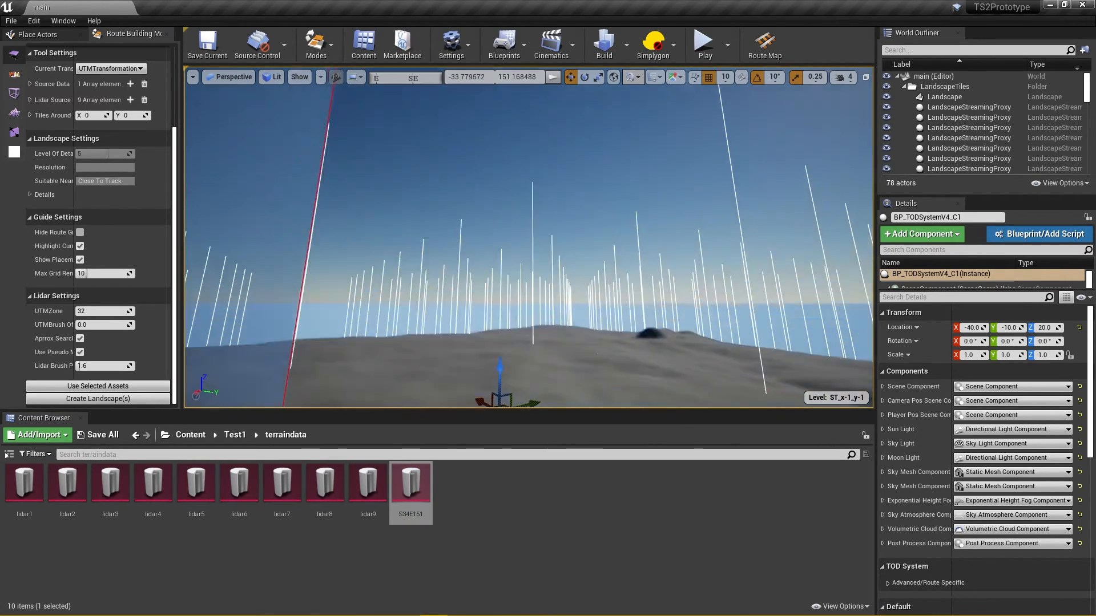
pyautogui.press('w')
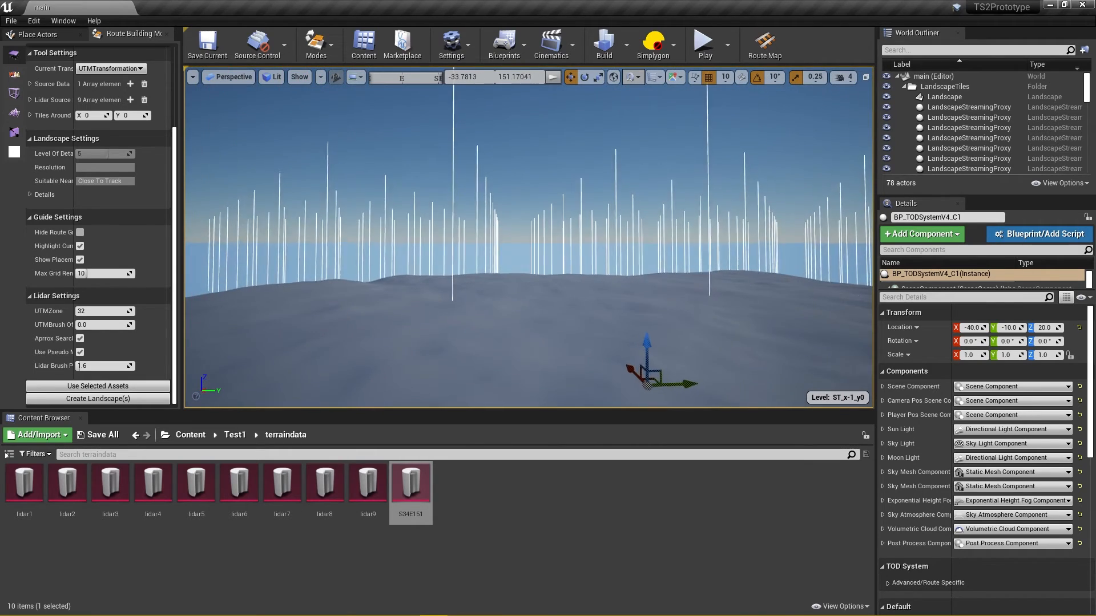
pyautogui.press('w')
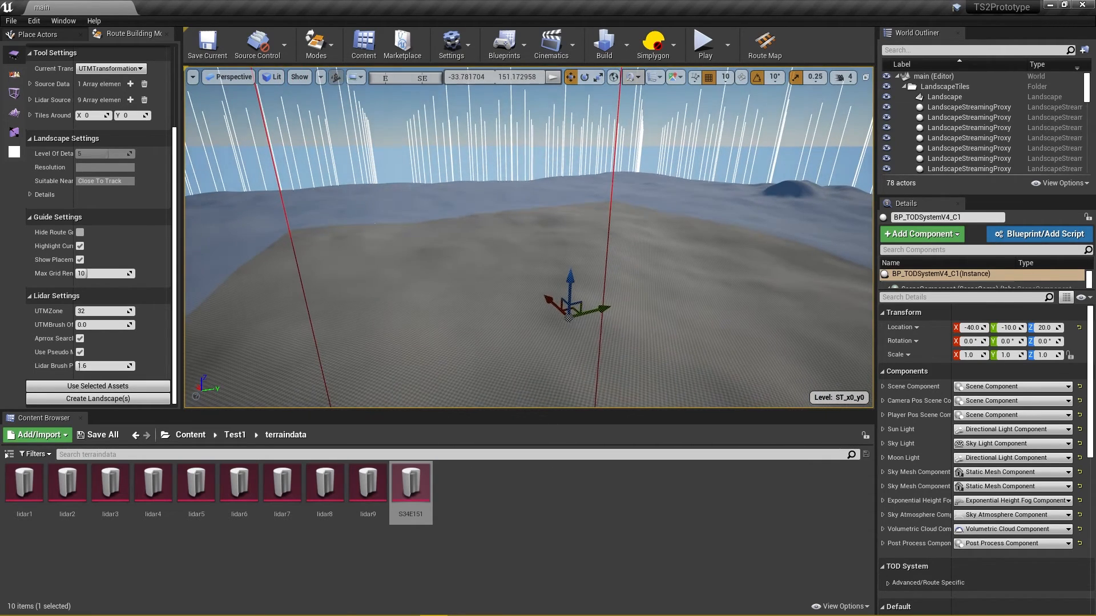
pyautogui.rightClick(478, 265)
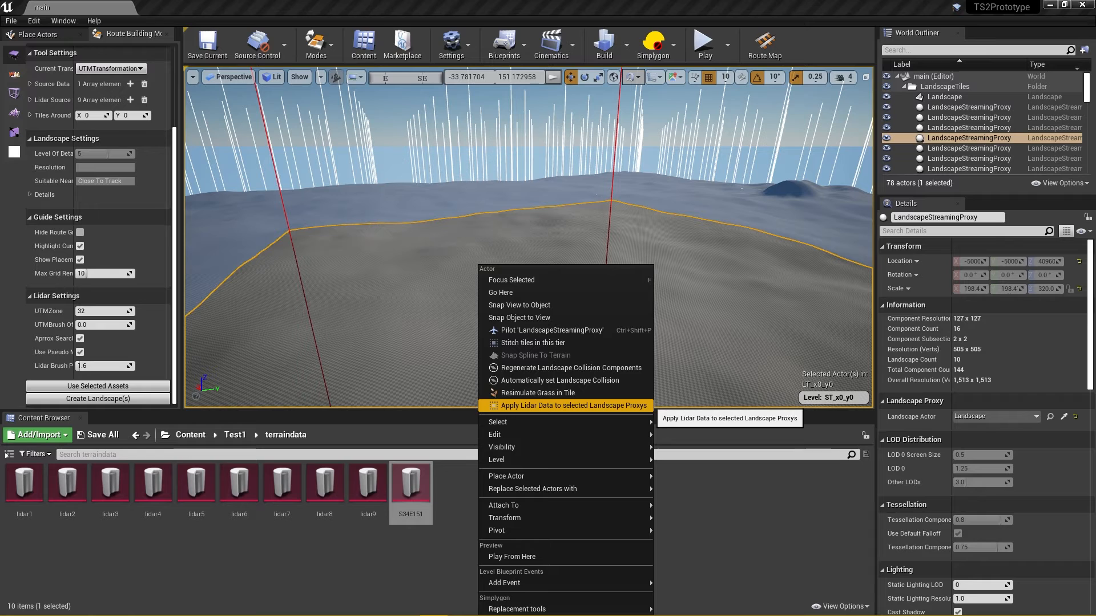
pyautogui.click(648, 406)
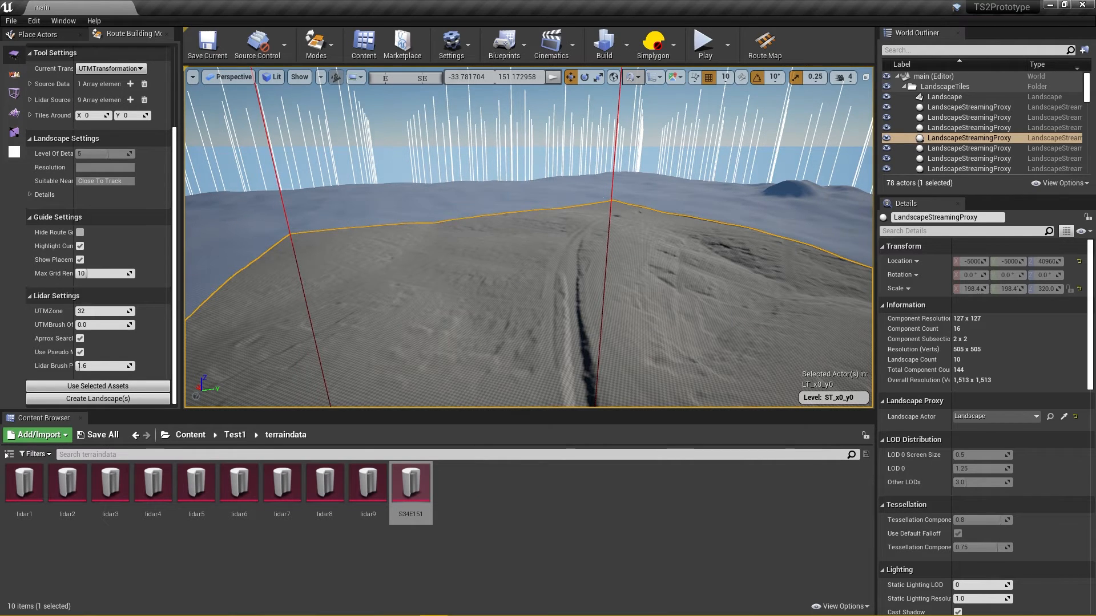
# Apply the lidar data to the landscape tile x0_y1 next to the central one.
pyautogui.moveTo(528, 237); pyautogui.dragTo(607, 216)
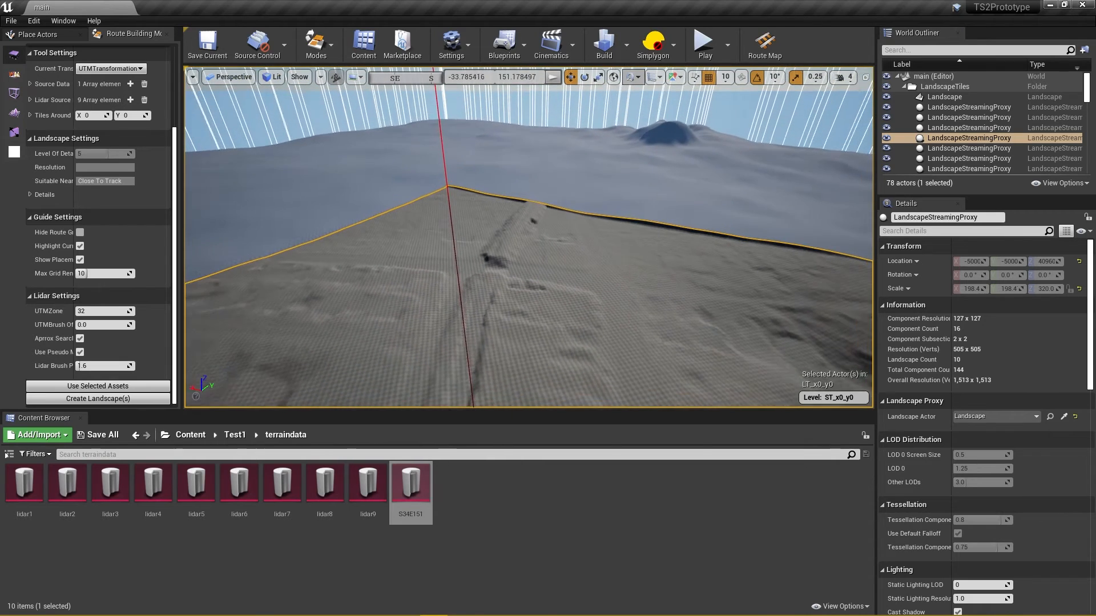
pyautogui.click(571, 176)
pyautogui.rightClick(583, 173)
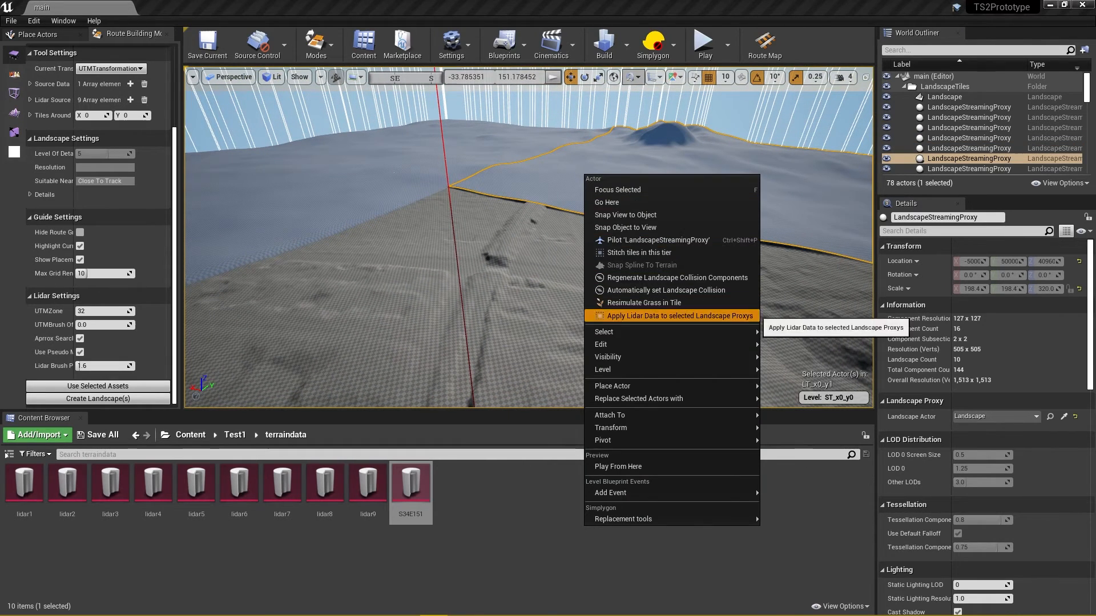
pyautogui.click(736, 313)
# Apply the lidar data to the landscape tiles x1_y1 and x1_y0.
pyautogui.rightClick(470, 146)
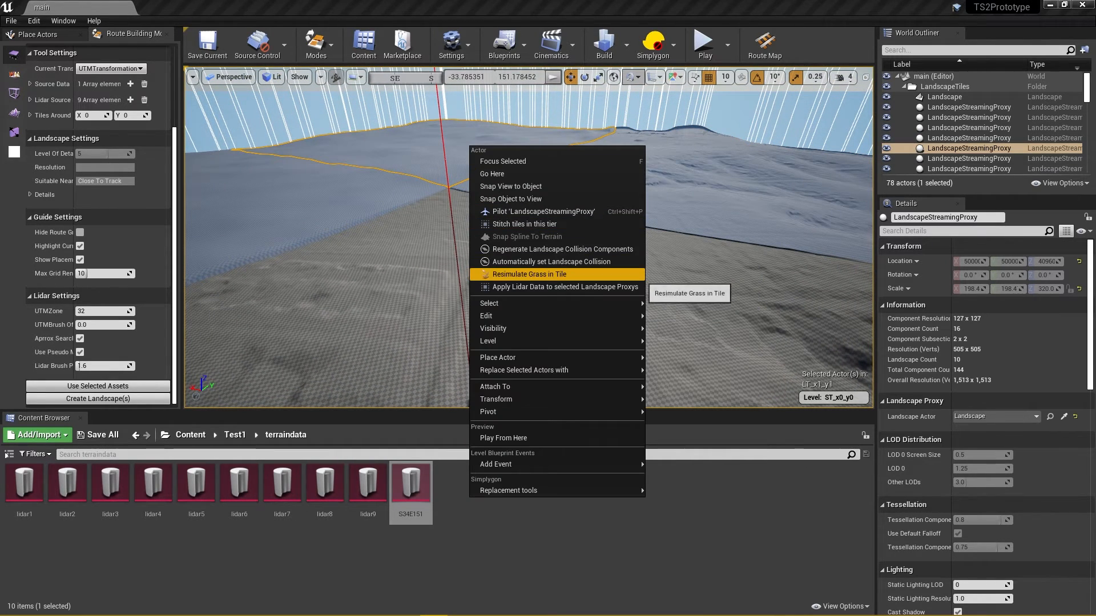
pyautogui.click(529, 273)
pyautogui.rightClick(309, 193)
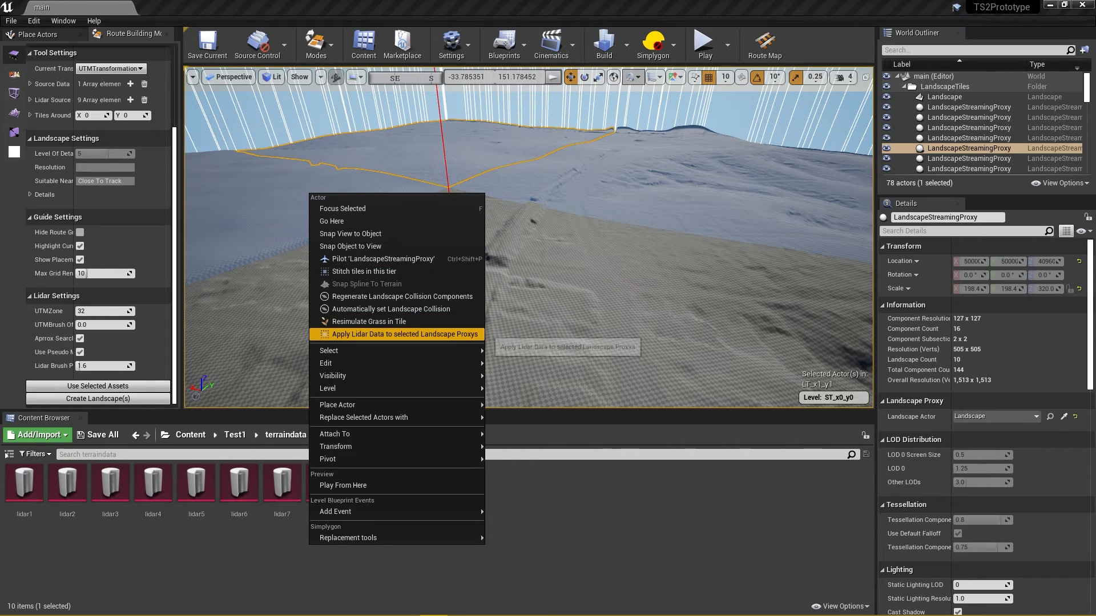
pyautogui.click(400, 334)
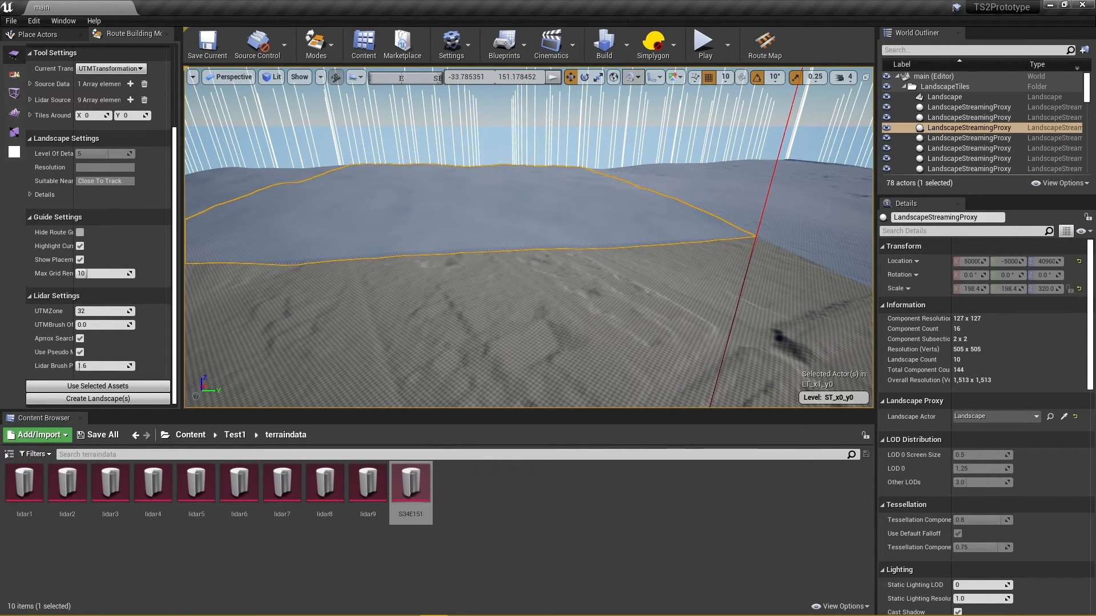
pyautogui.rightClick(461, 224)
pyautogui.click(519, 364)
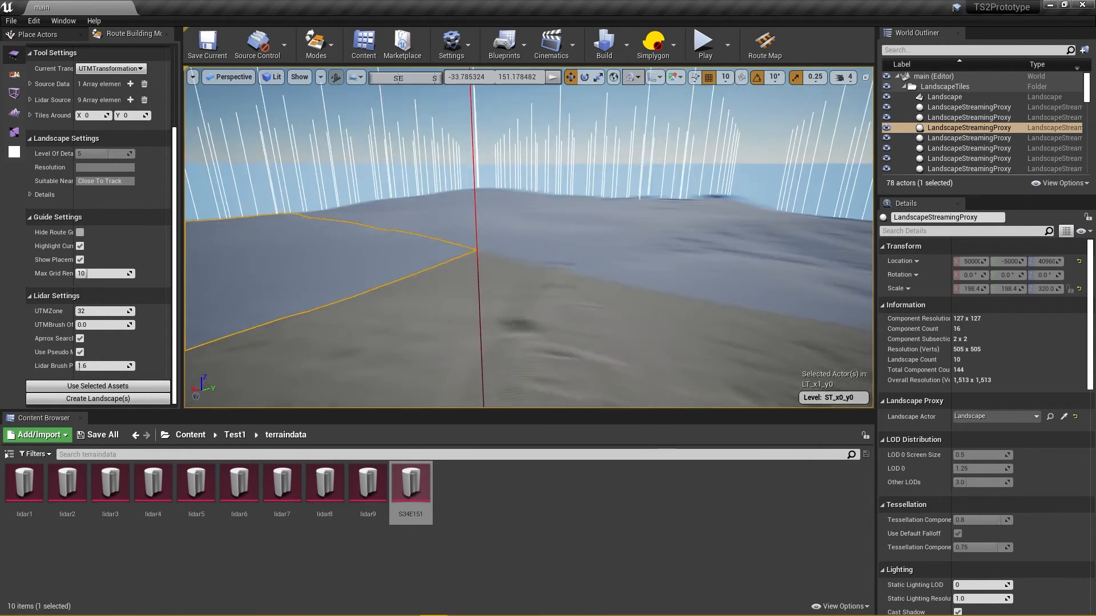
# Apply the lidar data to the corner landscape tile x-1_y1.
pyautogui.moveTo(441, 246); pyautogui.dragTo(616, 246)
pyautogui.rightClick(440, 246)
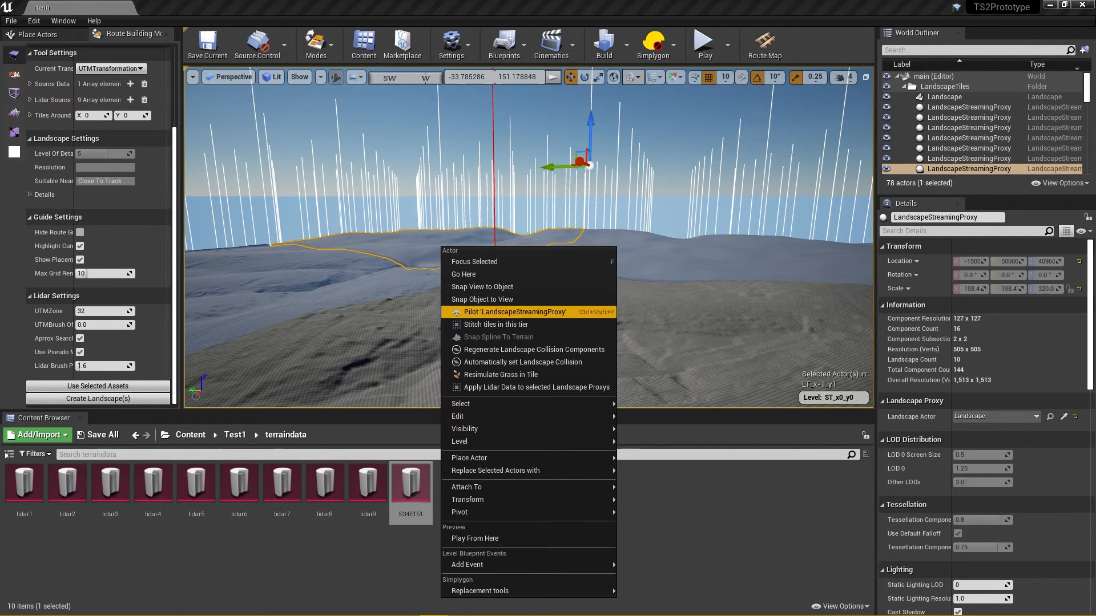
pyautogui.click(536, 387)
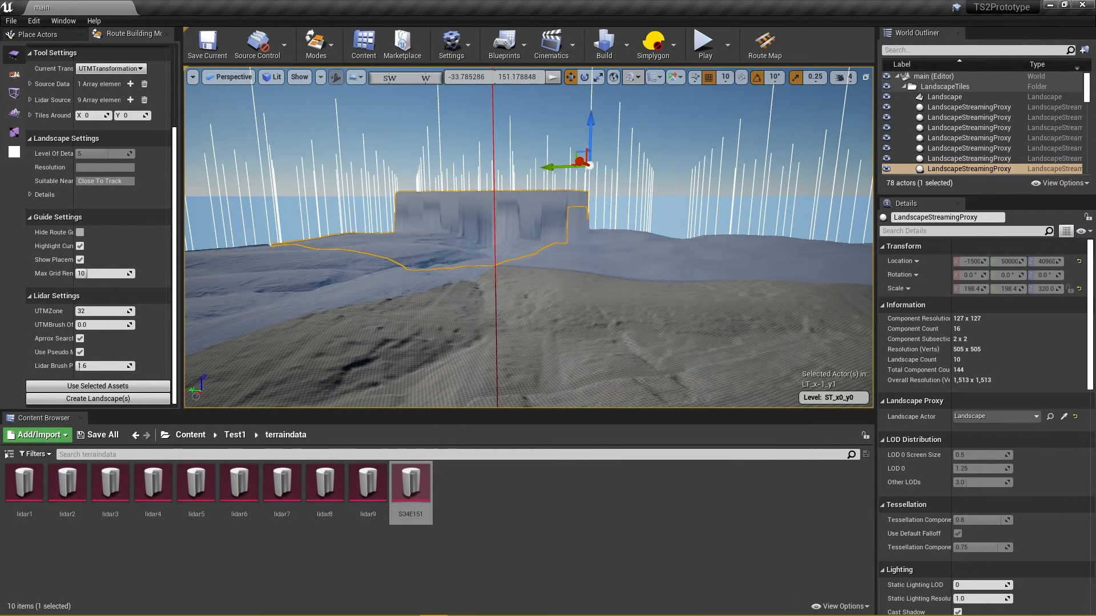
# Apply the lidar data to the landscape tile x-1_y0.
pyautogui.press('w')
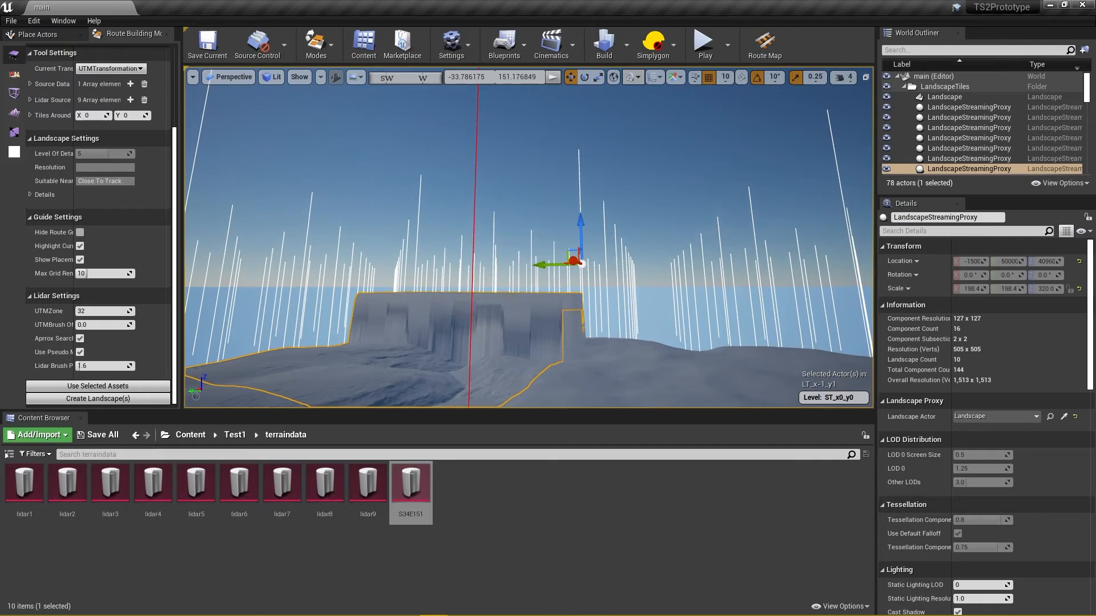
pyautogui.press('w')
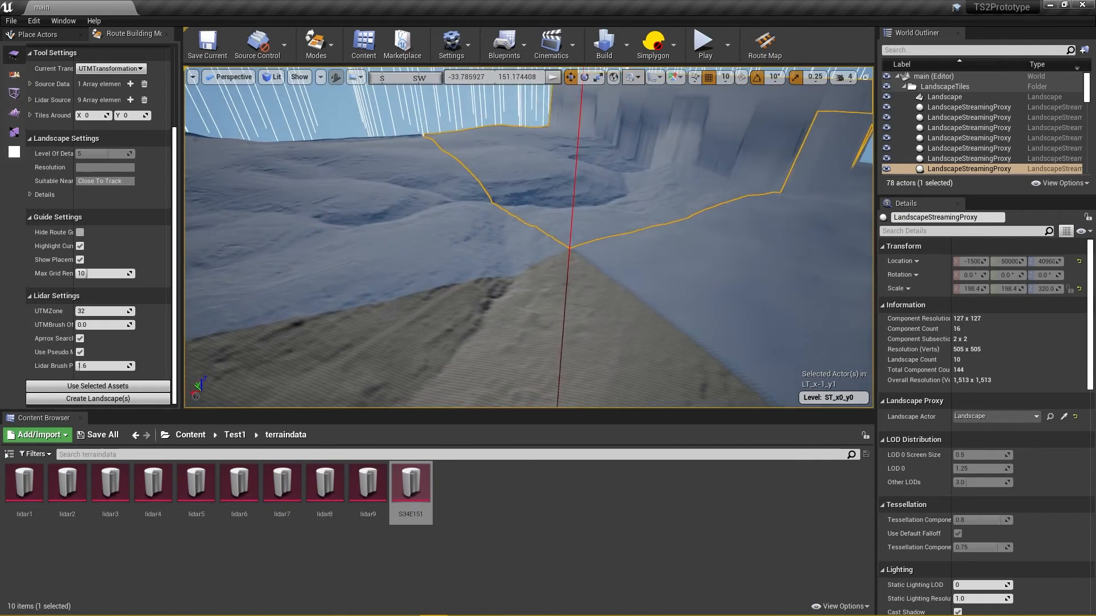
pyautogui.press('d')
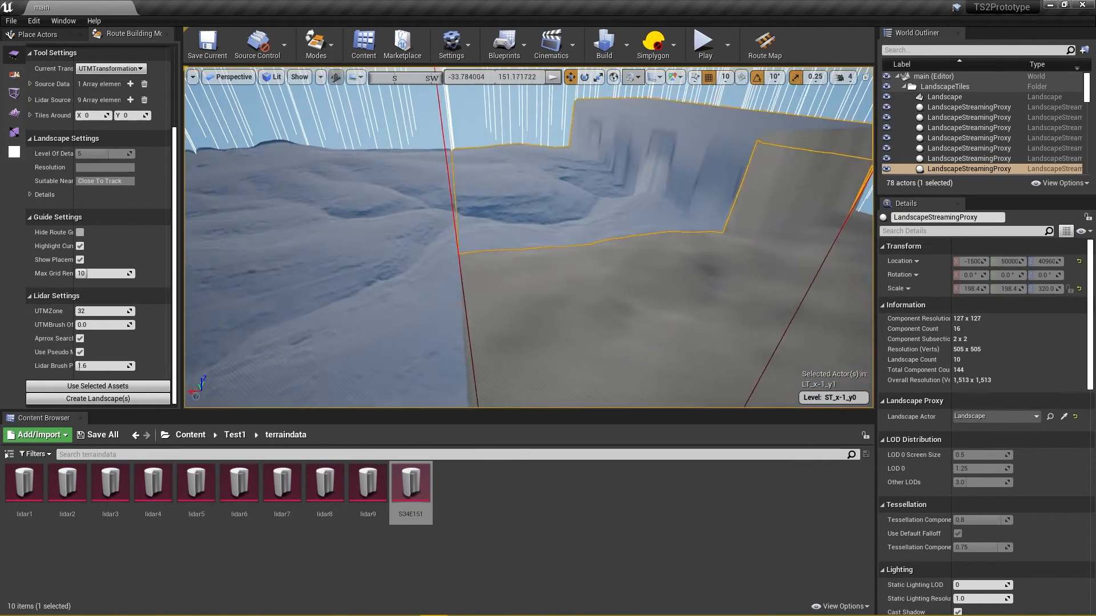
pyautogui.press('s')
pyautogui.rightClick(588, 221)
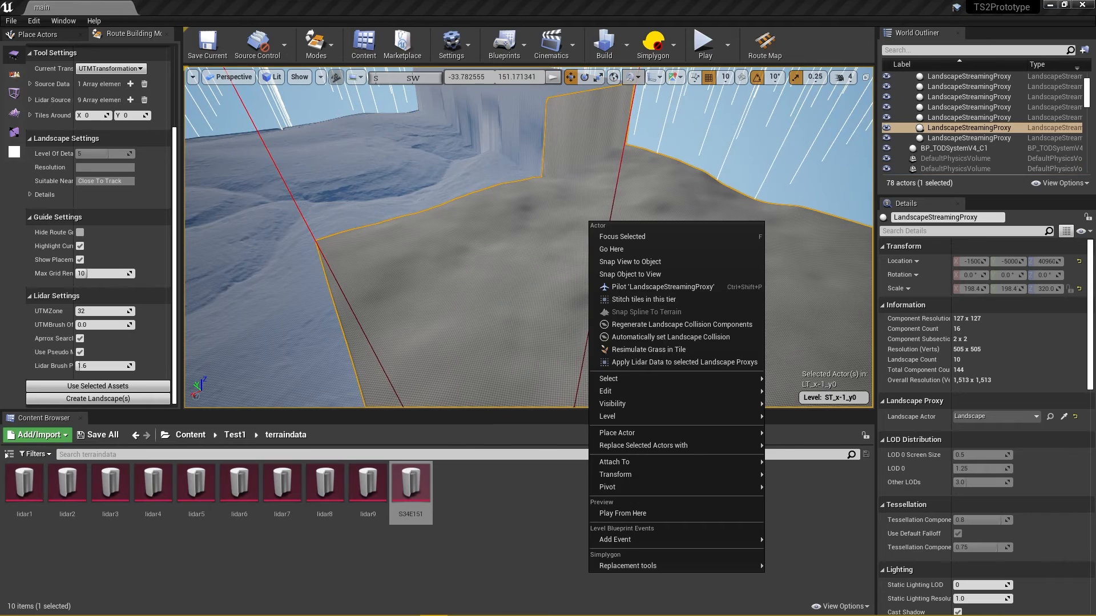
pyautogui.rightClick(564, 262)
pyautogui.click(627, 402)
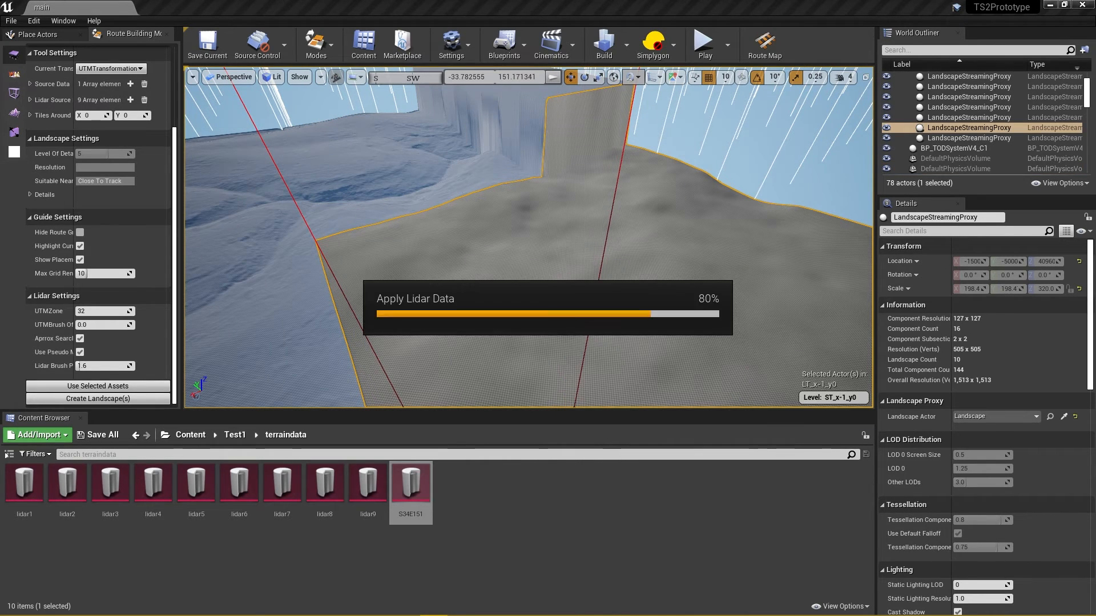
# Apply the lidar data to the corner landscape tile x-1_y-1.
pyautogui.rightClick(501, 265)
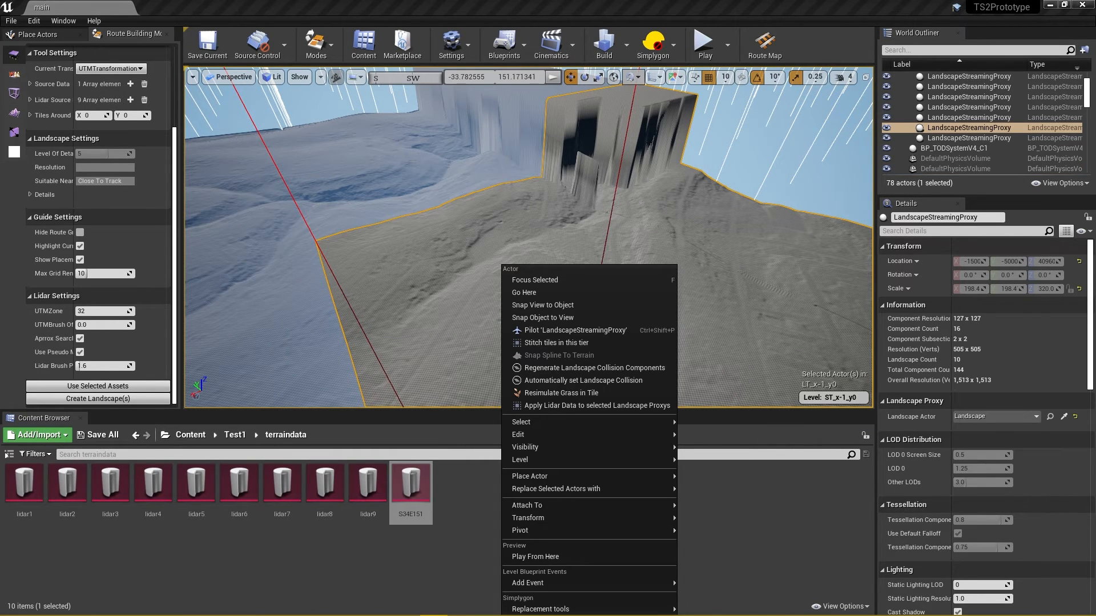
pyautogui.click(736, 137)
pyautogui.rightClick(532, 244)
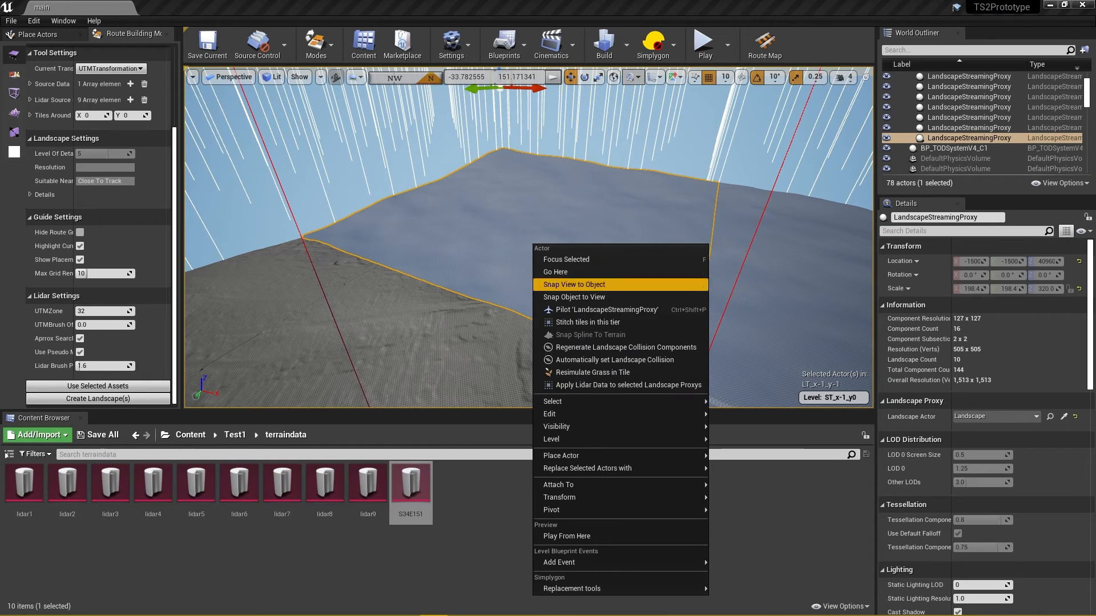
pyautogui.click(628, 385)
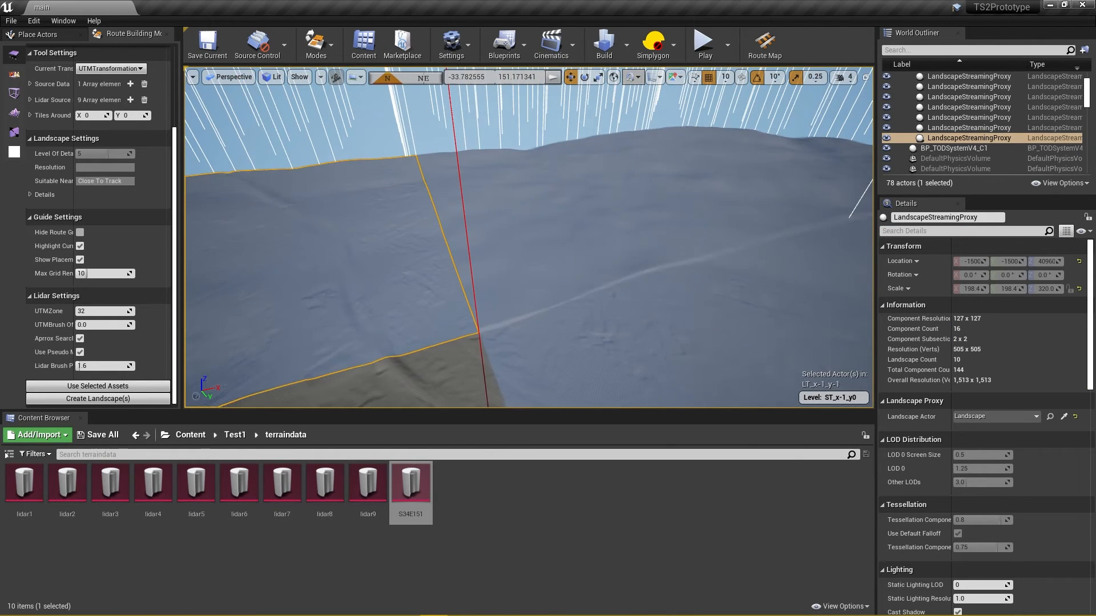
# Apply the lidar data to the landscape tiles x0_y-1 and x1_y-1.
pyautogui.click(565, 220)
pyautogui.rightClick(565, 219)
pyautogui.click(661, 360)
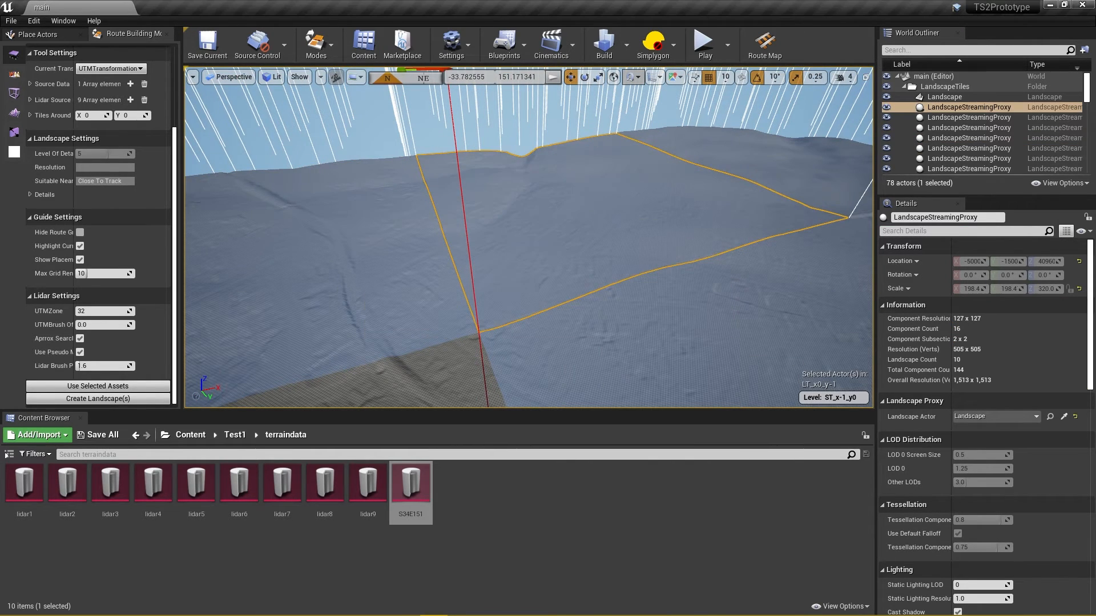
pyautogui.click(558, 203)
pyautogui.rightClick(558, 203)
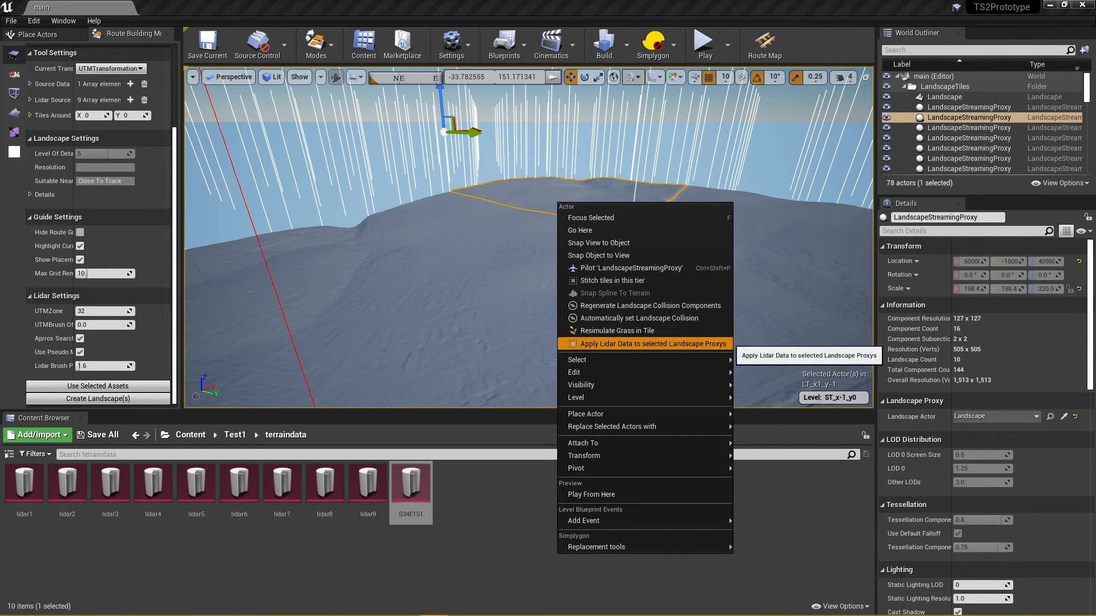
pyautogui.click(651, 343)
pyautogui.moveTo(650, 343); pyautogui.dragTo(596, 380)
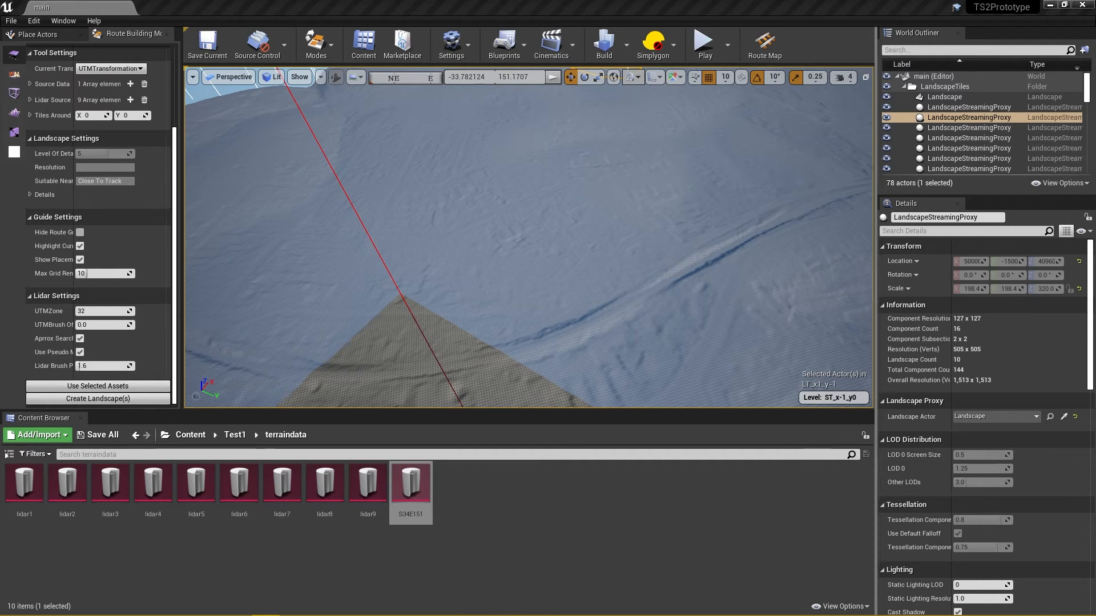
# Enable the Google Static Maps overlay for the terrain.
pyautogui.moveTo(529, 237); pyautogui.dragTo(636, 191)
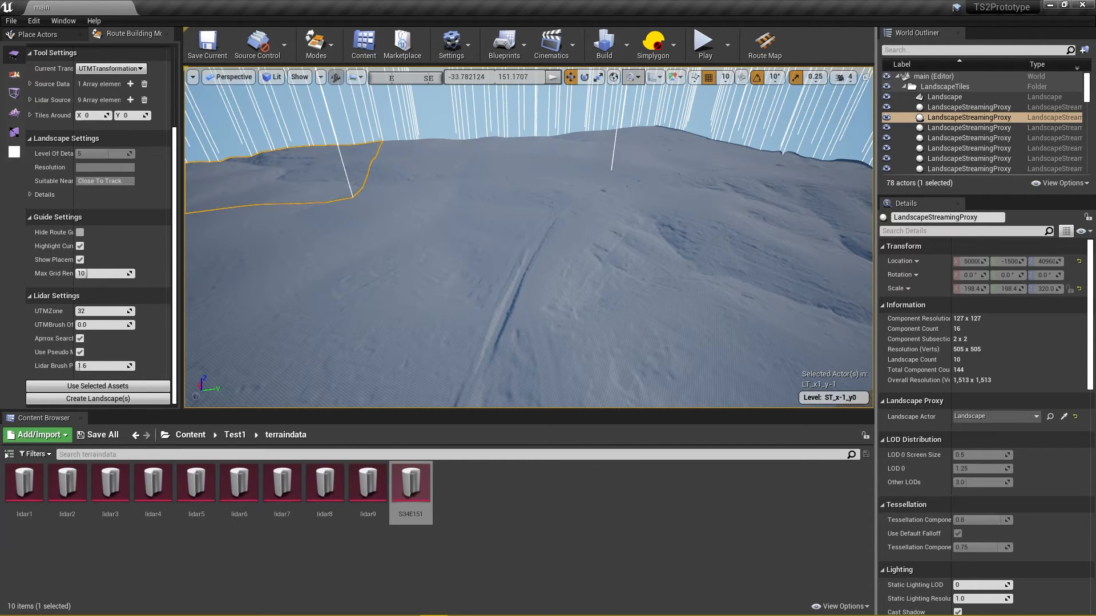
pyautogui.click(677, 77)
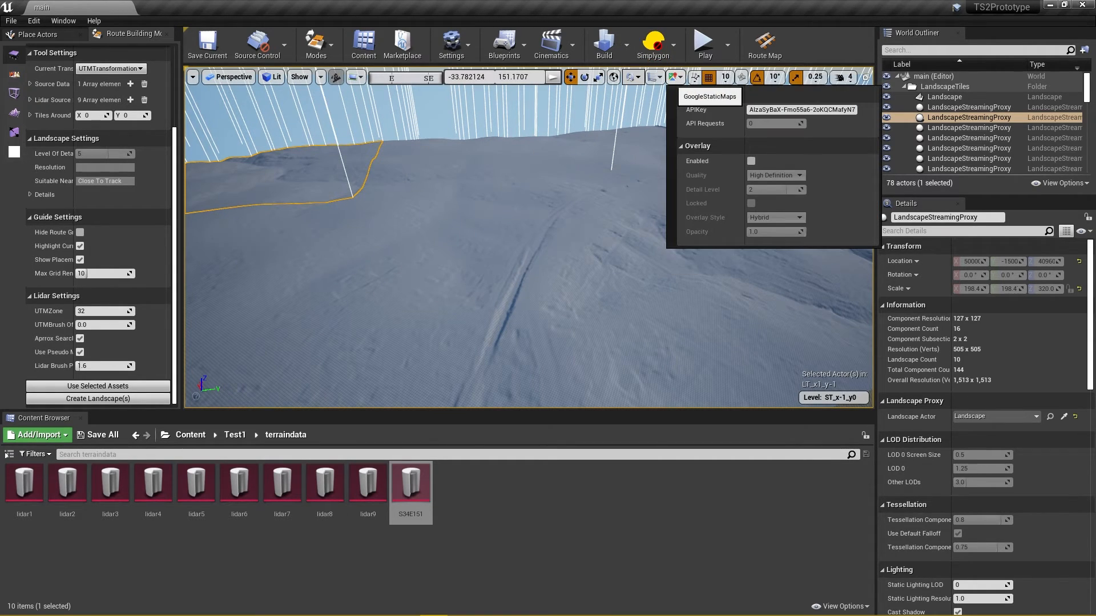
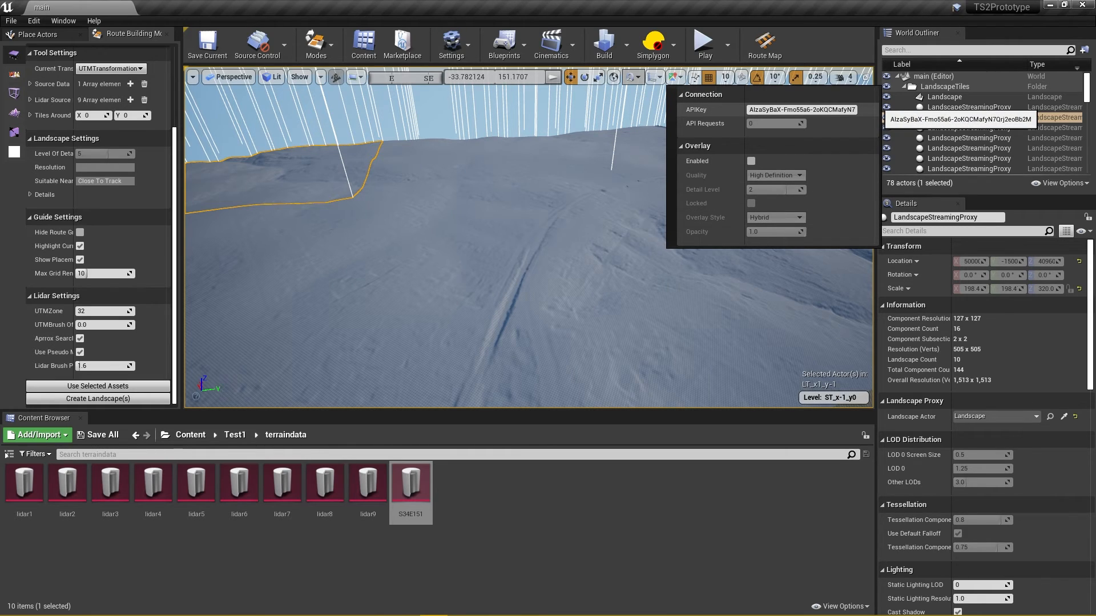
pyautogui.click(827, 109)
pyautogui.doubleClick(828, 109)
pyautogui.click(828, 110)
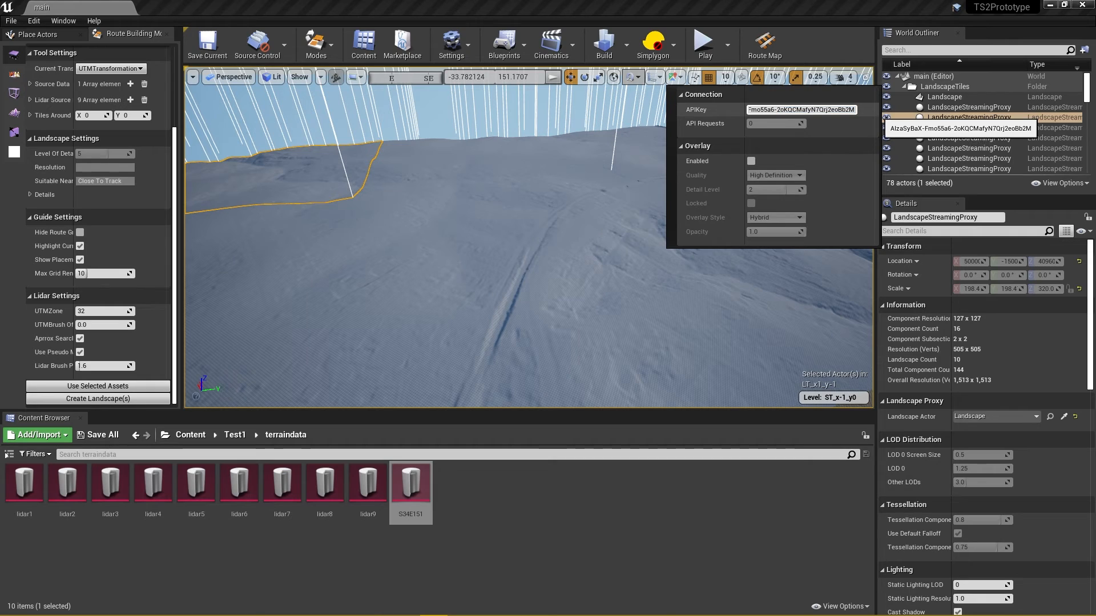
pyautogui.doubleClick(827, 110)
pyautogui.doubleClick(827, 110)
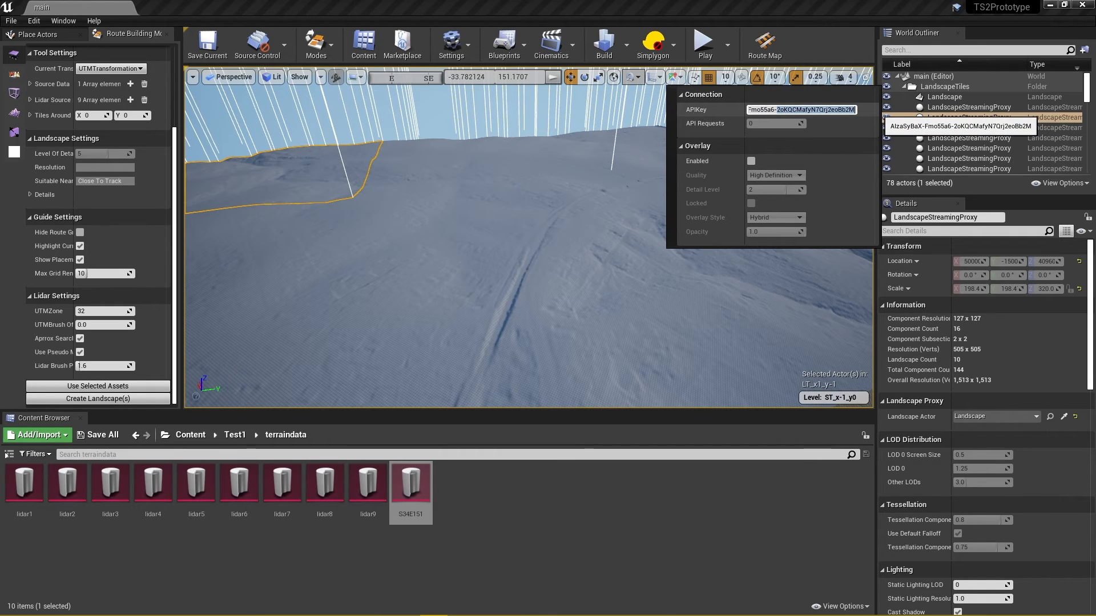
pyautogui.click(828, 110)
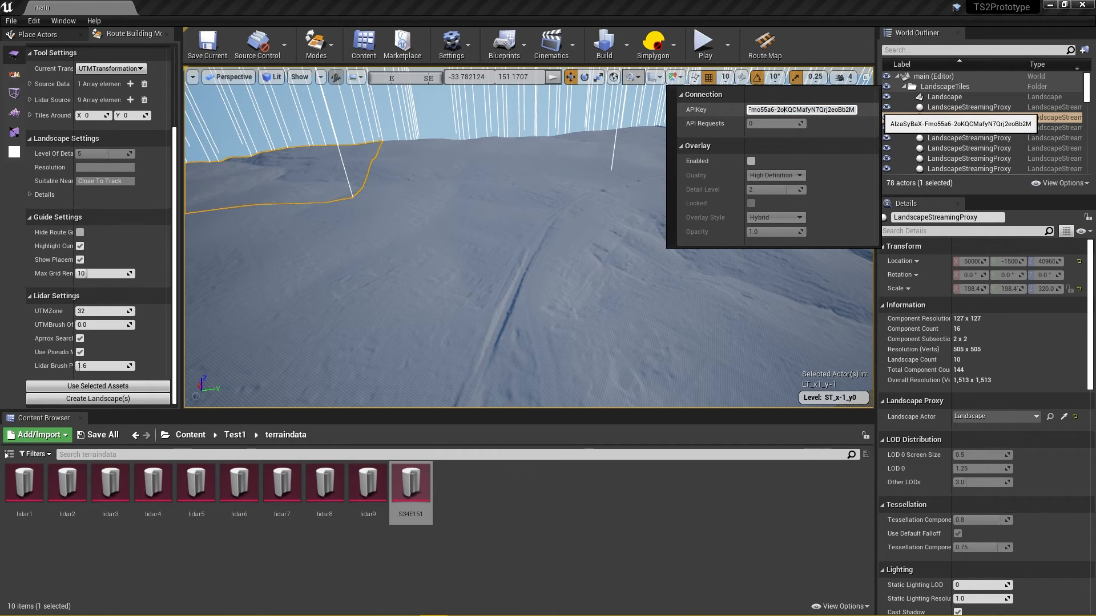
pyautogui.doubleClick(822, 110)
pyautogui.click(822, 110)
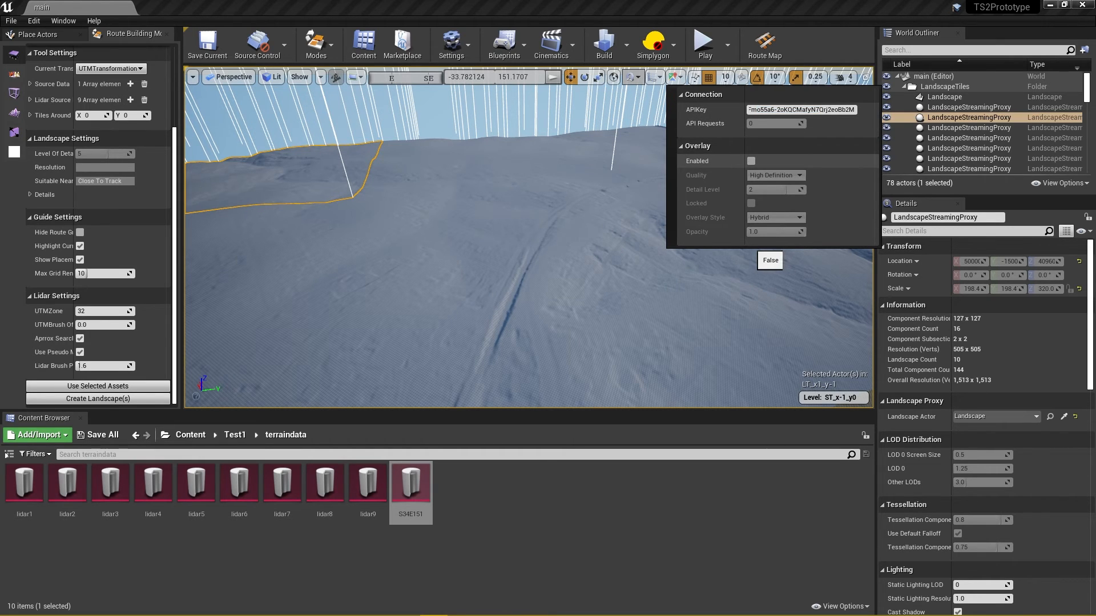
pyautogui.click(751, 161)
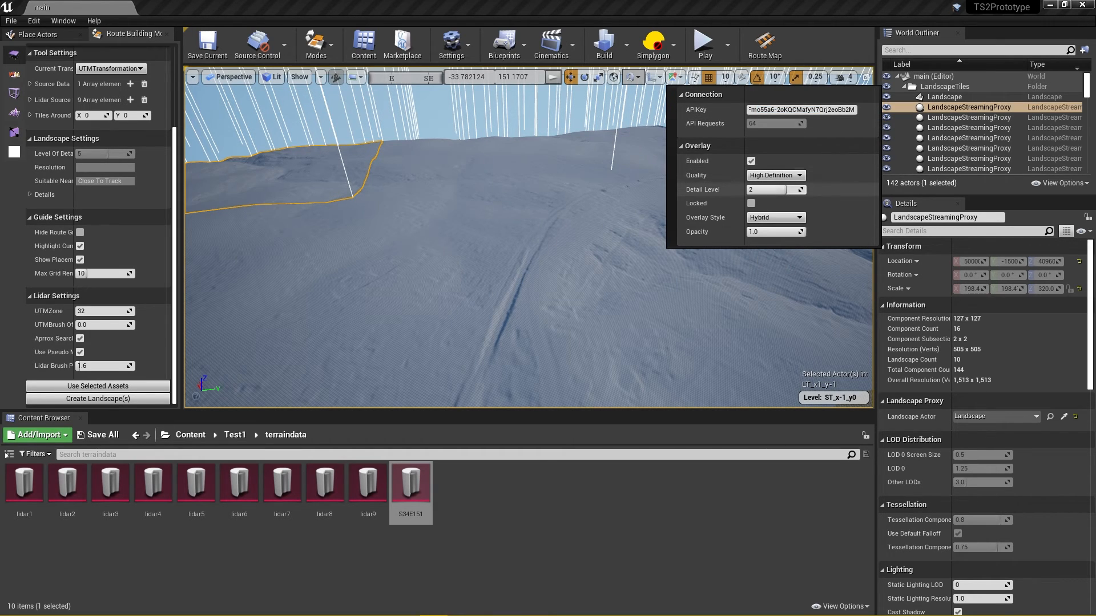
# Reduce the map overlay's opacity to about 0.66.
pyautogui.click(775, 217)
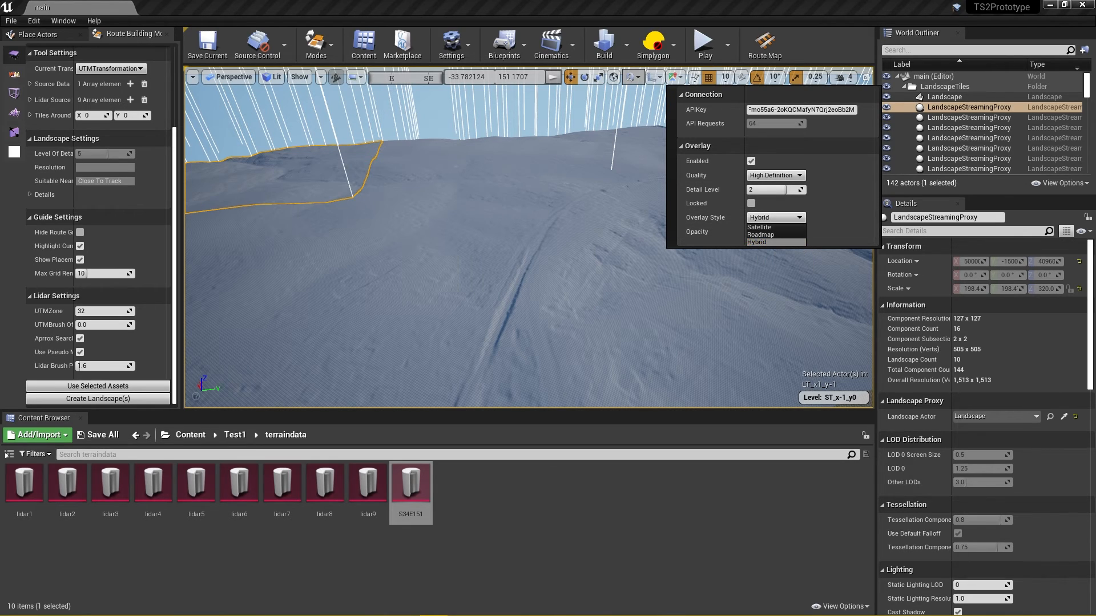
pyautogui.click(776, 218)
pyautogui.moveTo(786, 232); pyautogui.dragTo(774, 232)
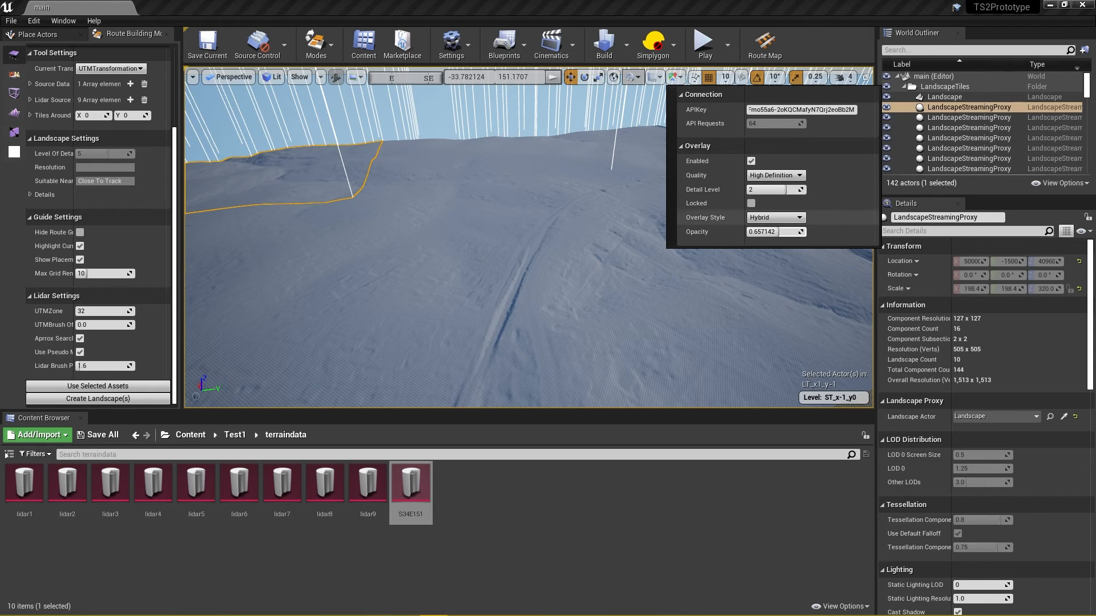
# Cut and re-paste the API key of the map connection, and switch the overlay off and on again to reload the imagery.
pyautogui.doubleClick(816, 110)
pyautogui.doubleClick(816, 110)
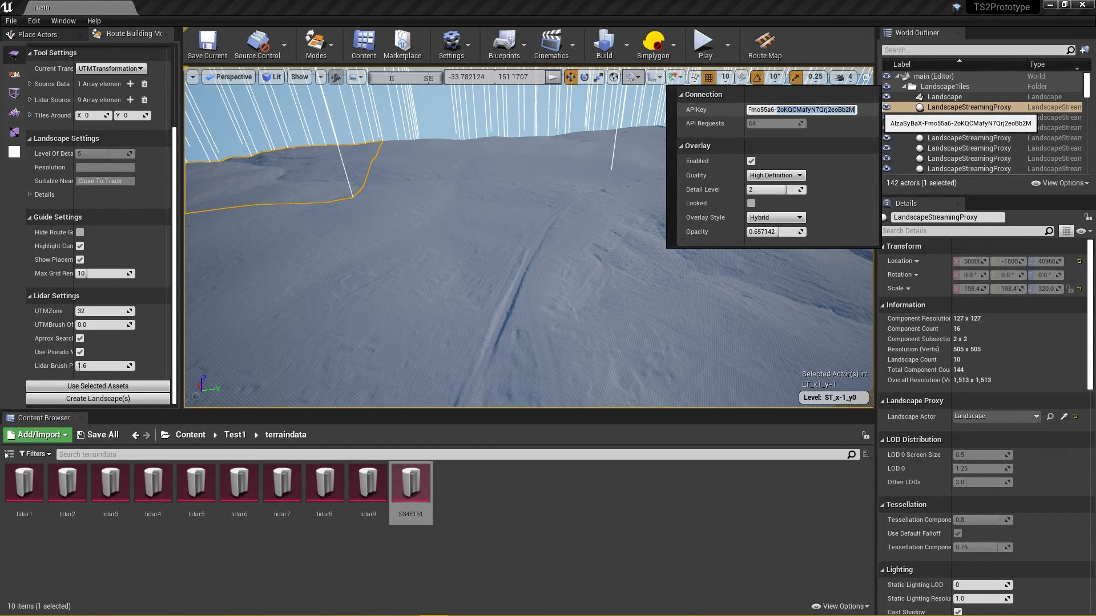
pyautogui.doubleClick(816, 111)
pyautogui.hotkey('ctrl', 'a')
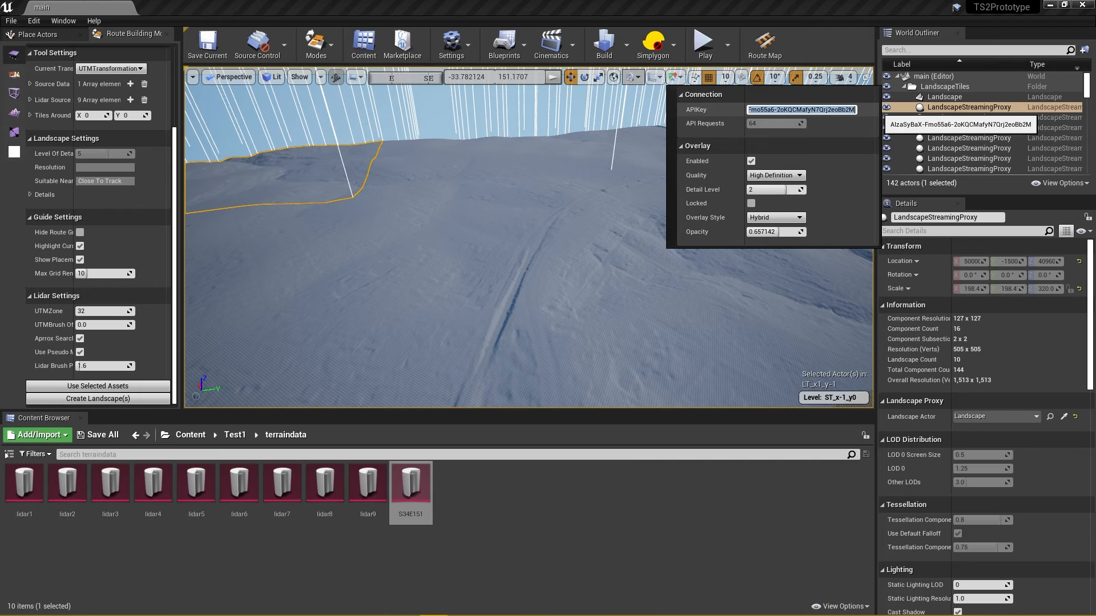
pyautogui.hotkey('ctrl', 'x')
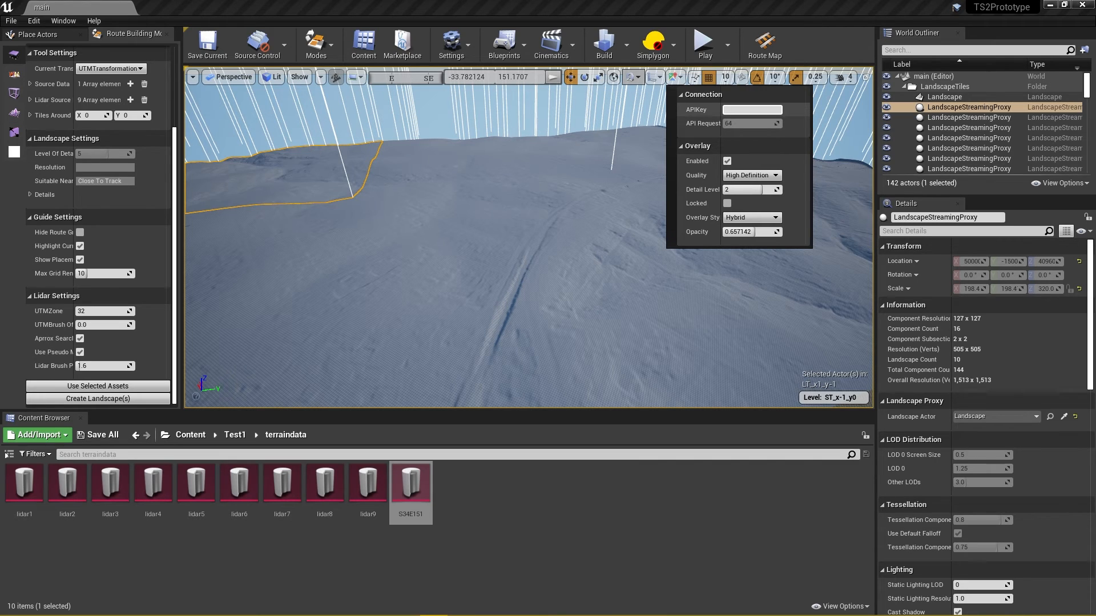
pyautogui.hotkey('ctrl', 'v')
pyautogui.hotkey('ctrl', 'a')
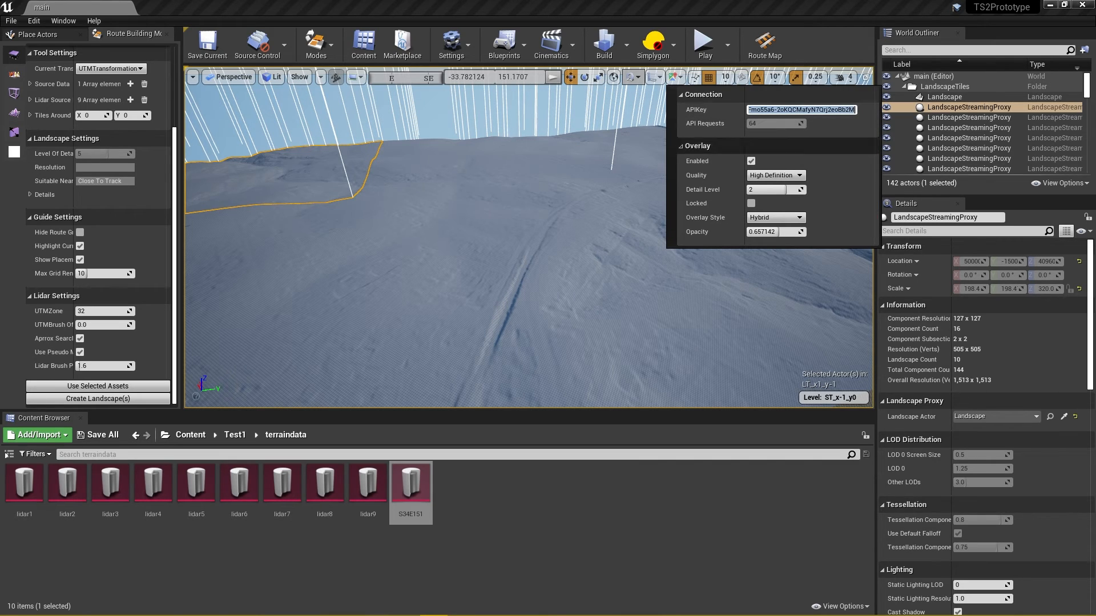
pyautogui.click(751, 161)
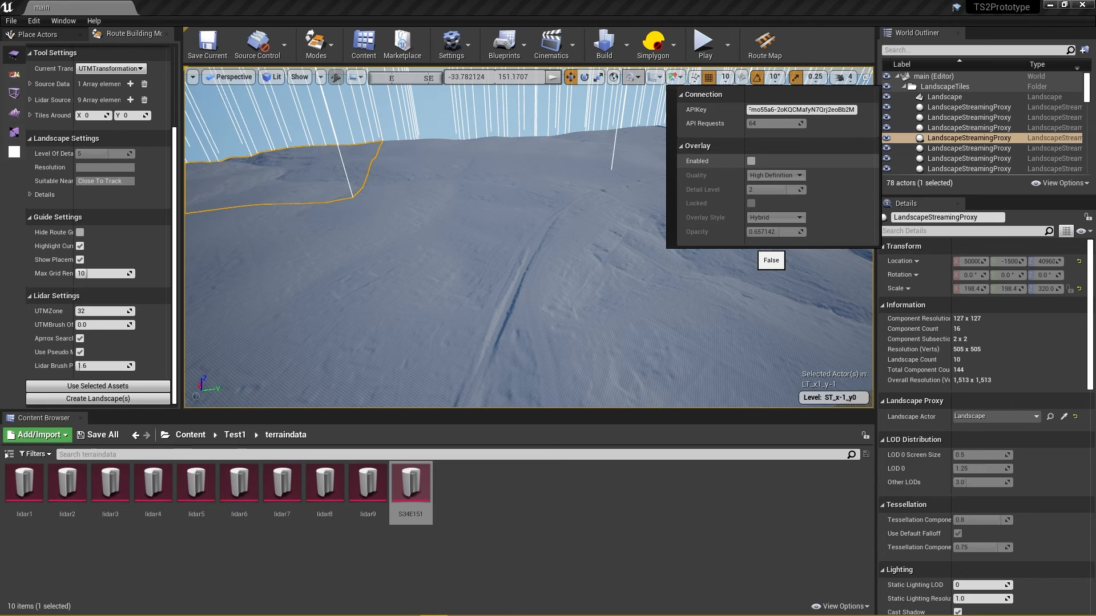
pyautogui.click(751, 161)
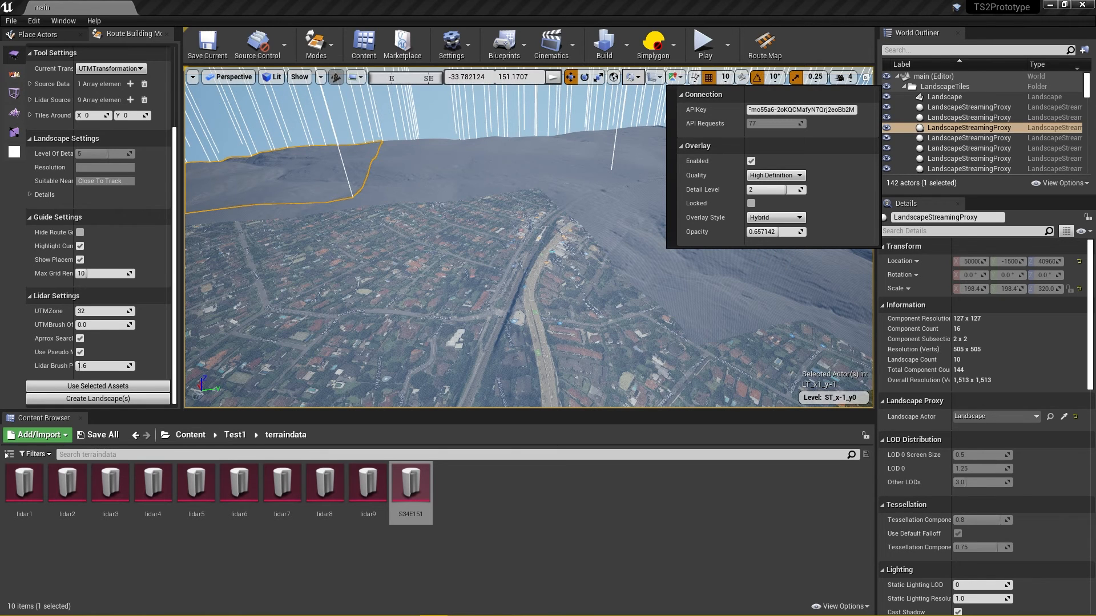
# Set the map overlay's opacity to 1.0.
pyautogui.click(675, 76)
pyautogui.press('w')
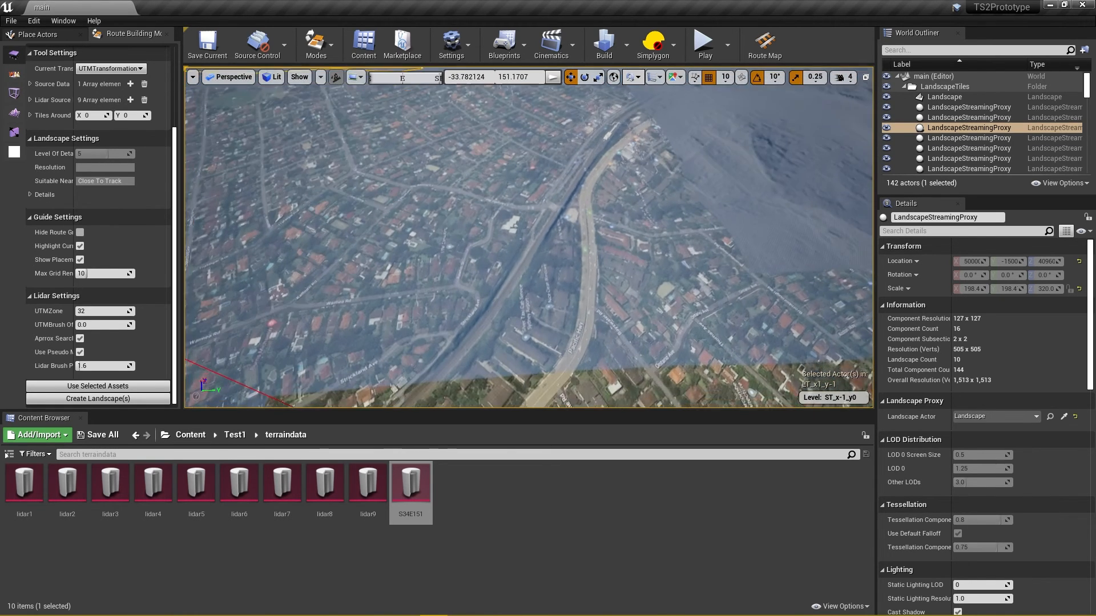
pyautogui.press('w')
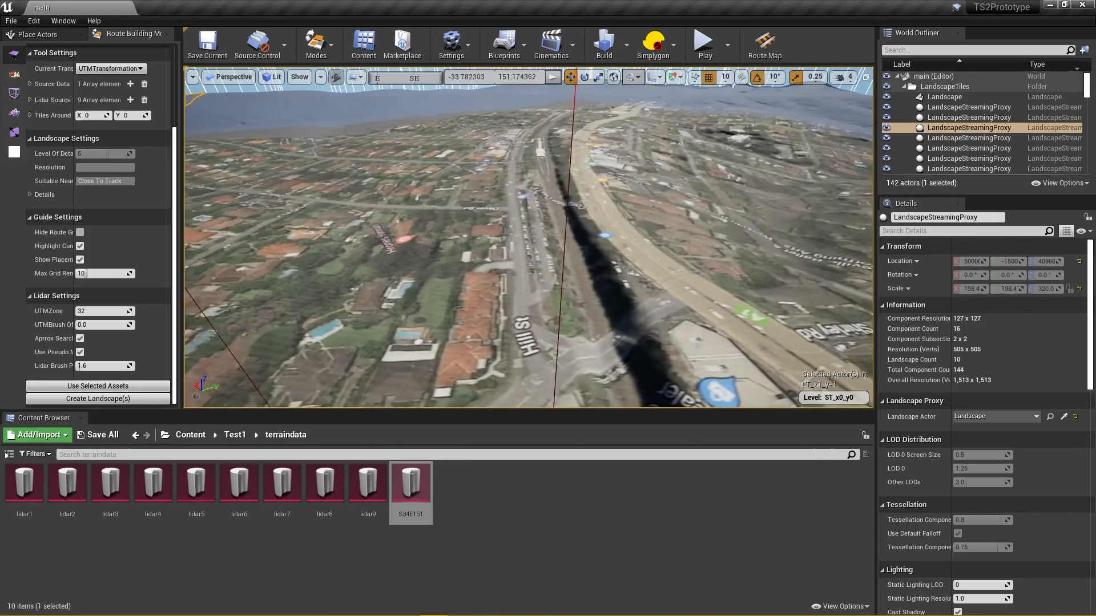
pyautogui.click(676, 76)
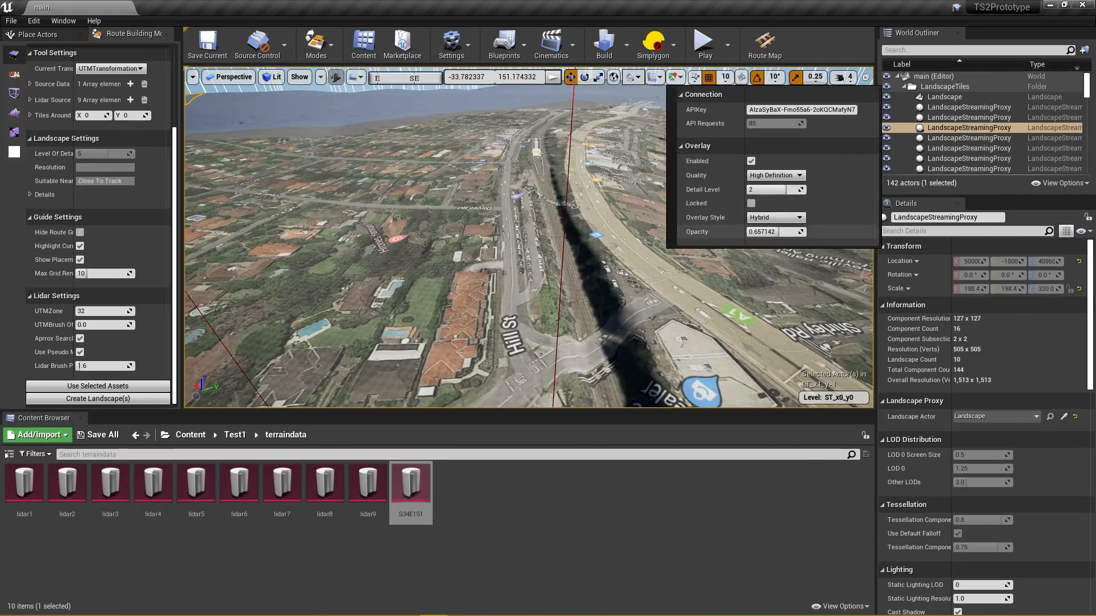
pyautogui.moveTo(778, 232); pyautogui.dragTo(800, 232)
# Change the map overlay's style to Satellite.
pyautogui.press('w')
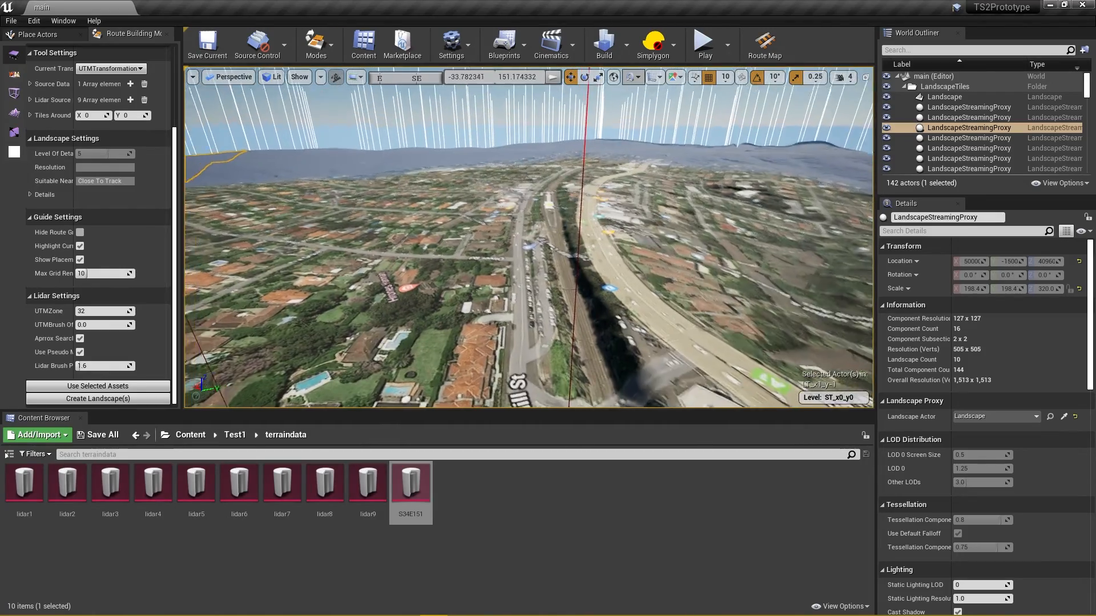
pyautogui.press('w')
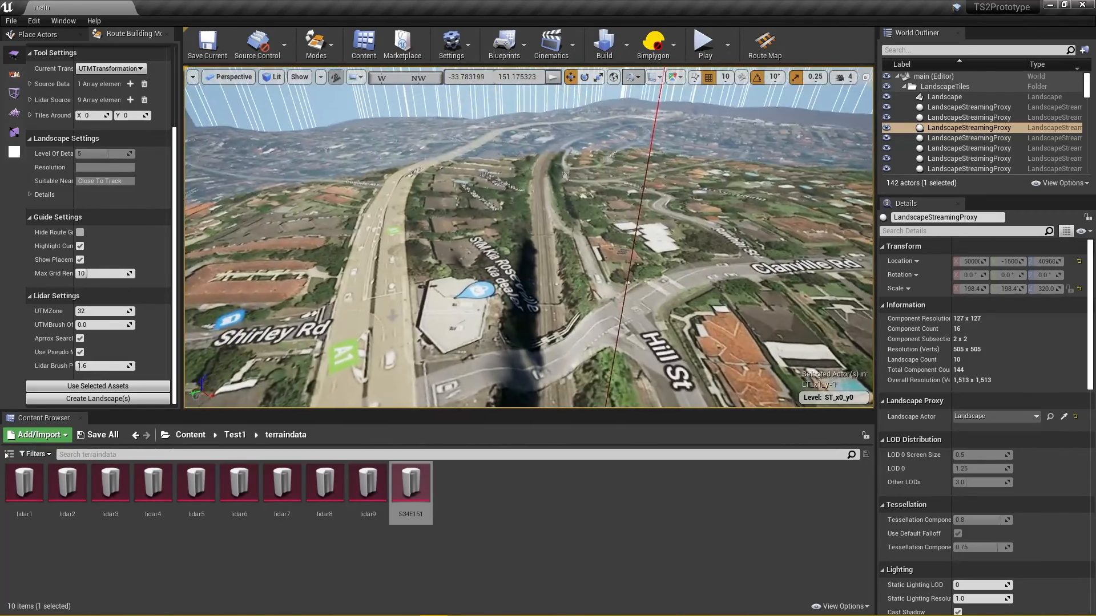
pyautogui.press('w')
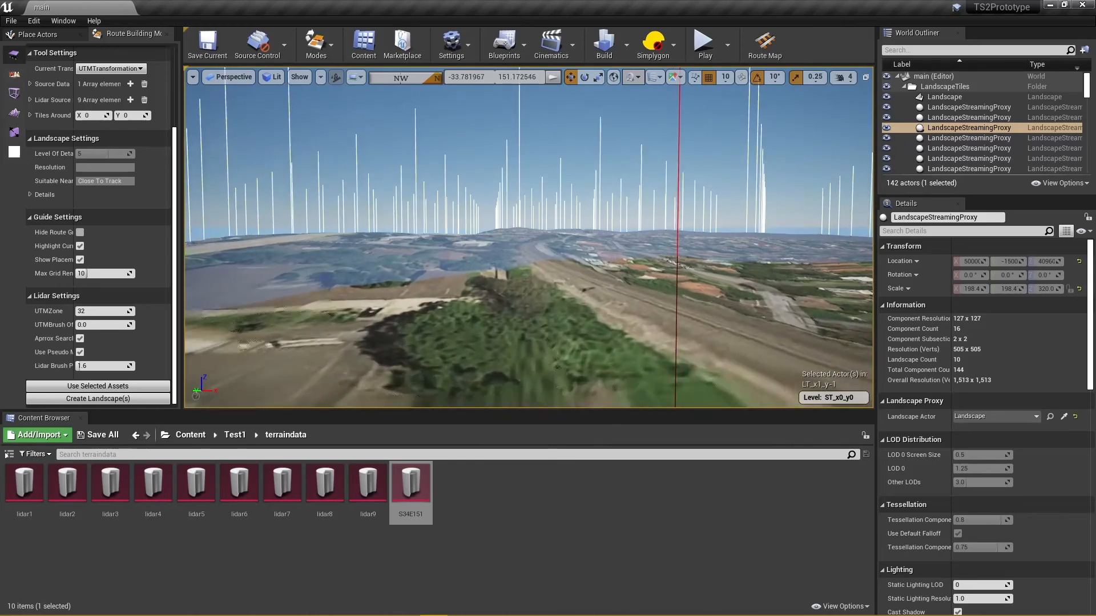
pyautogui.click(675, 77)
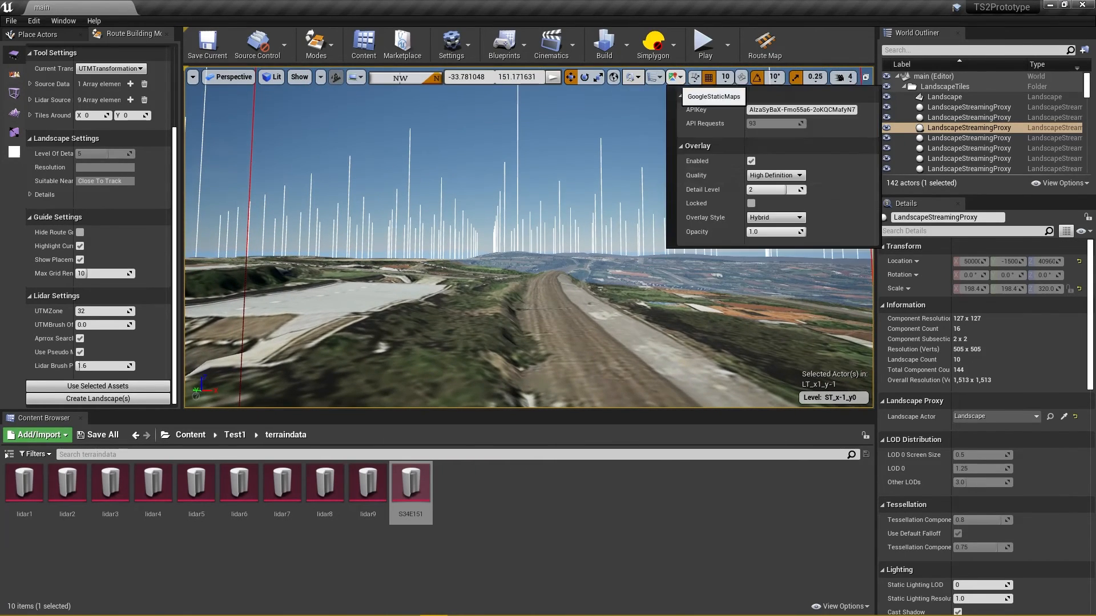
pyautogui.click(776, 217)
pyautogui.click(761, 235)
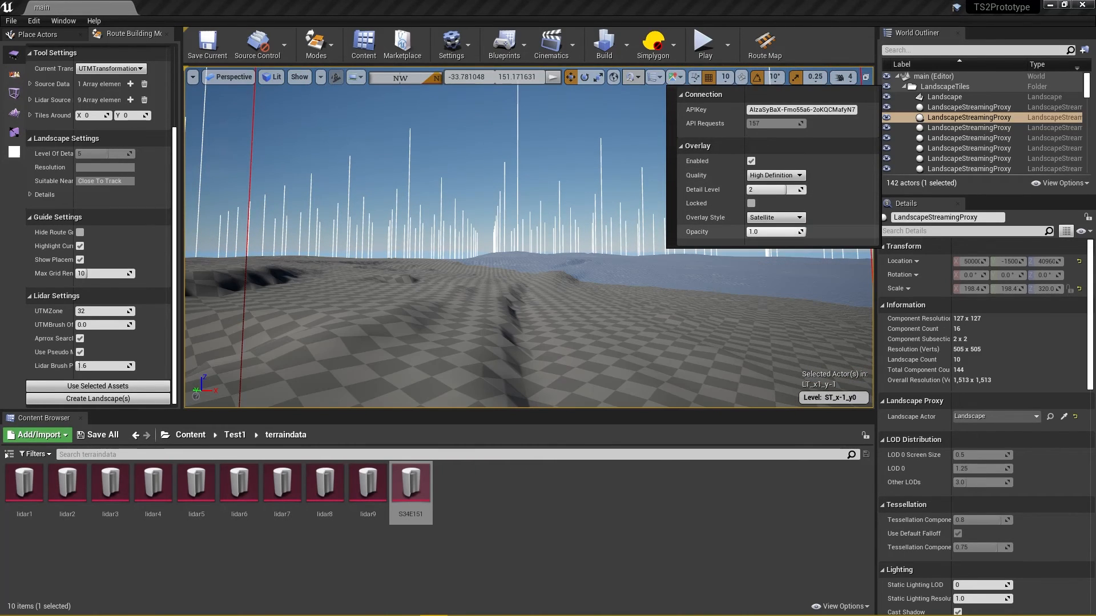
# Change the map overlay's style to Roadmap.
pyautogui.press('w')
pyautogui.press('s')
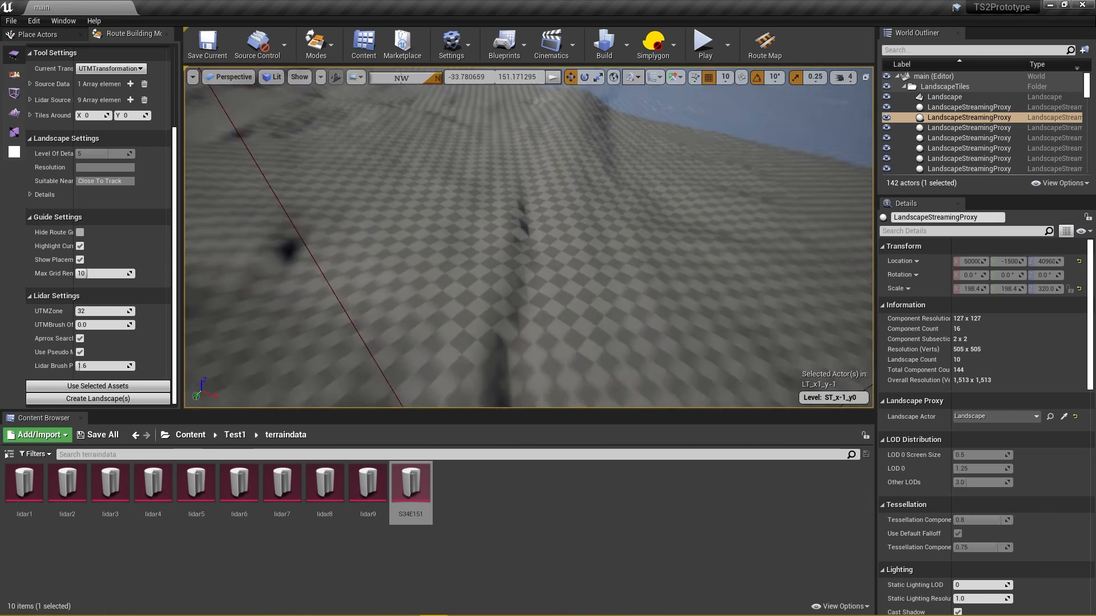
pyautogui.click(675, 77)
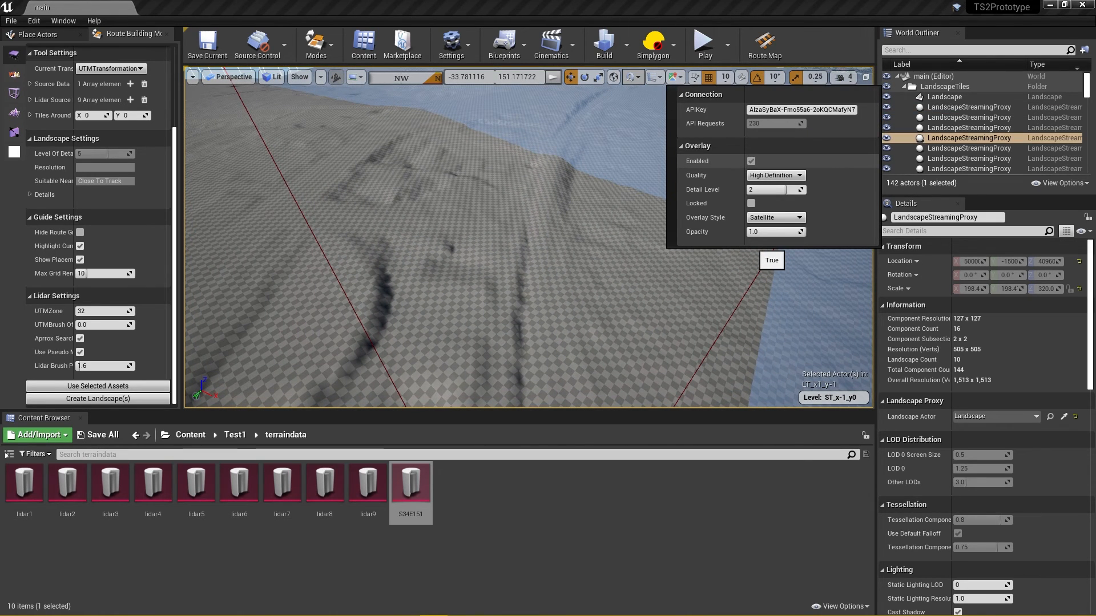
pyautogui.click(775, 217)
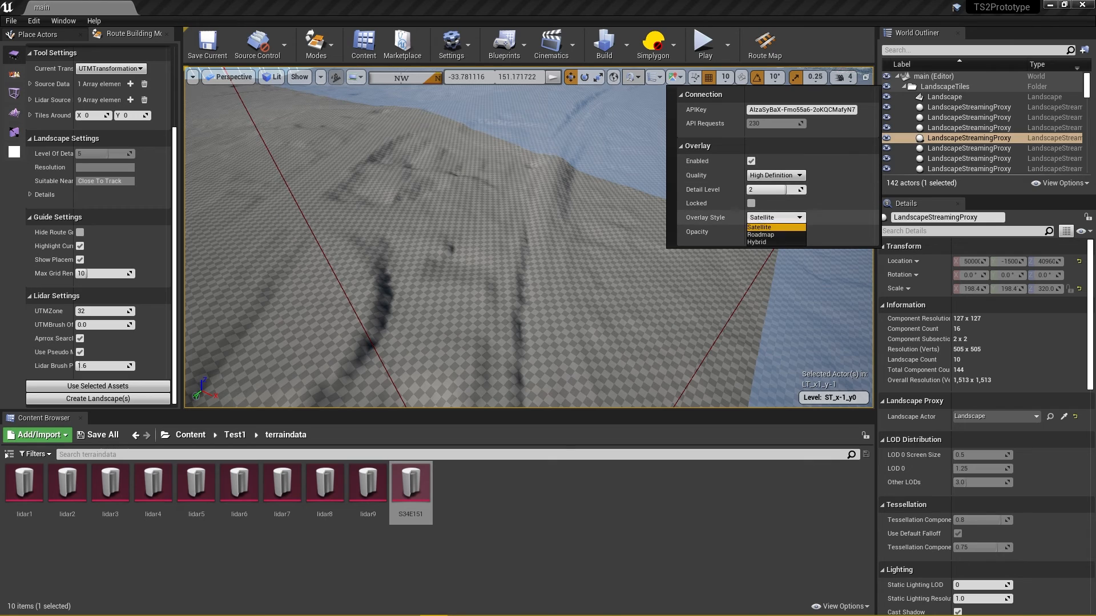
pyautogui.click(761, 235)
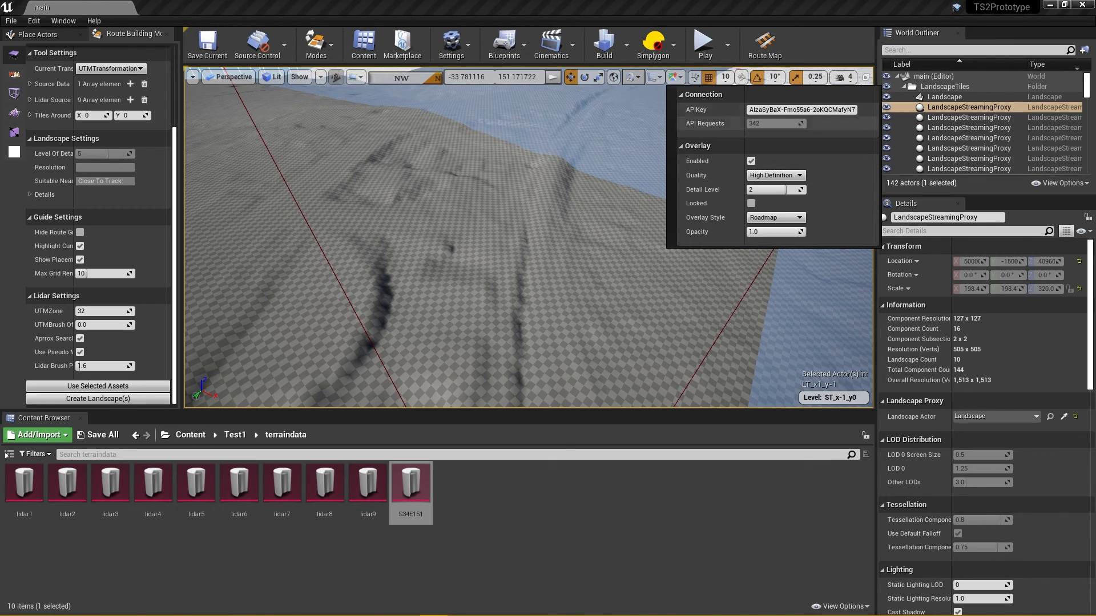
# Clear the API key of the map connection and paste the same key in again.
pyautogui.doubleClick(762, 110)
pyautogui.click(763, 109)
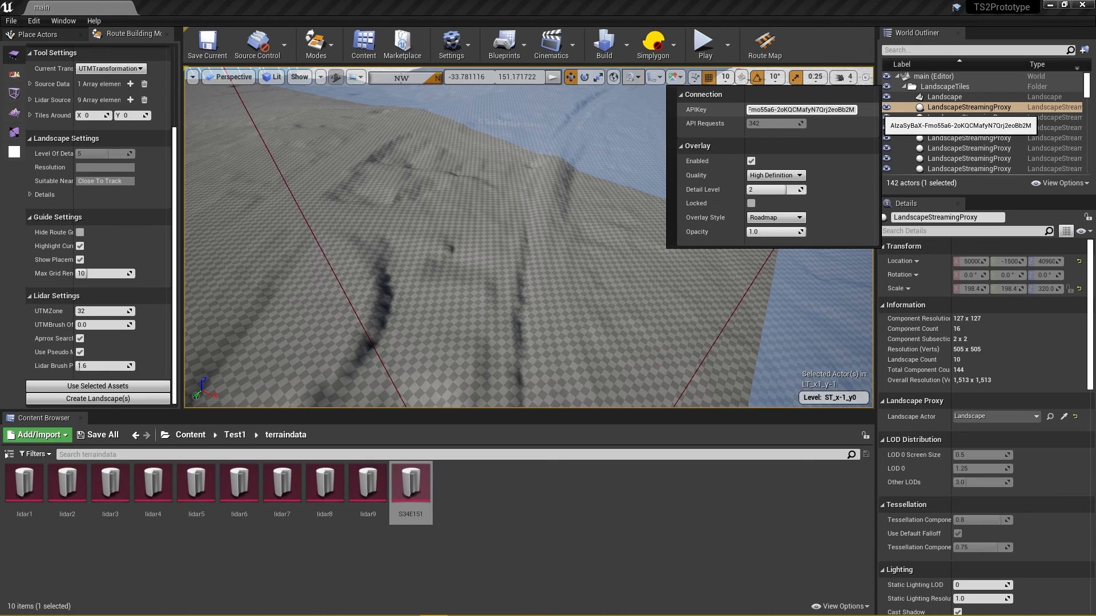
pyautogui.hotkey('ctrl', 'a')
pyautogui.press('BackSpace')
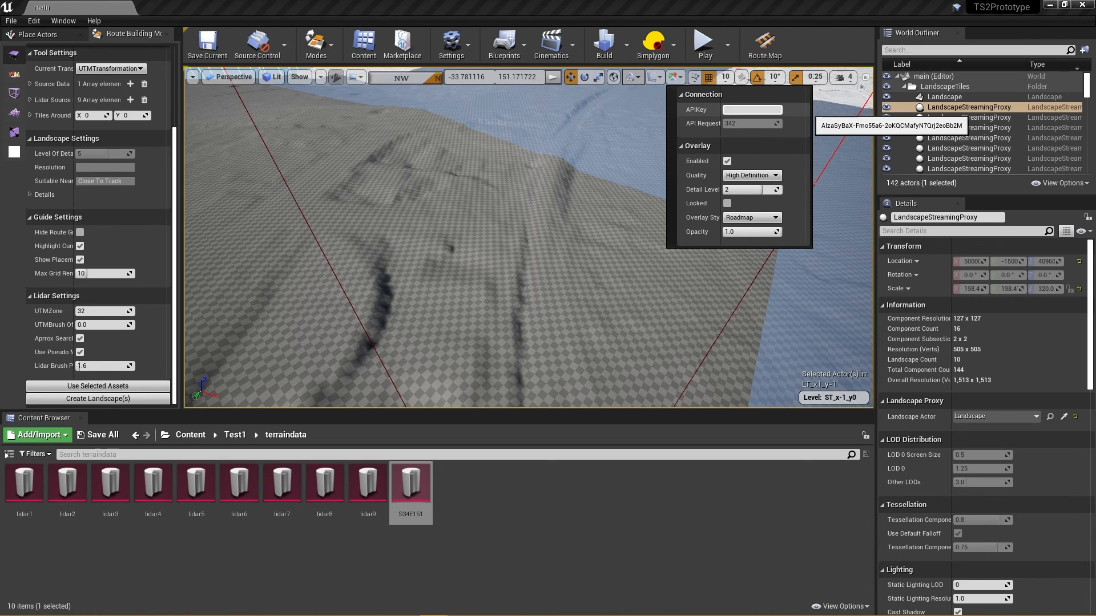
pyautogui.hotkey('ctrl', 'v')
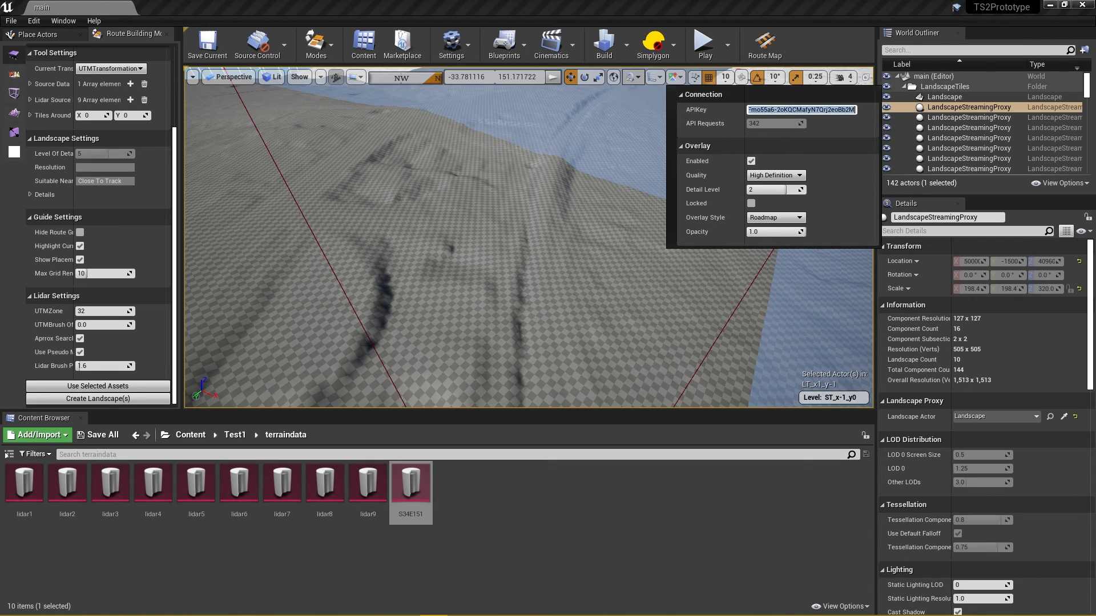
# Change the map overlay's style to Hybrid, and switch the overlay off and on again to load the imagery.
pyautogui.click(777, 218)
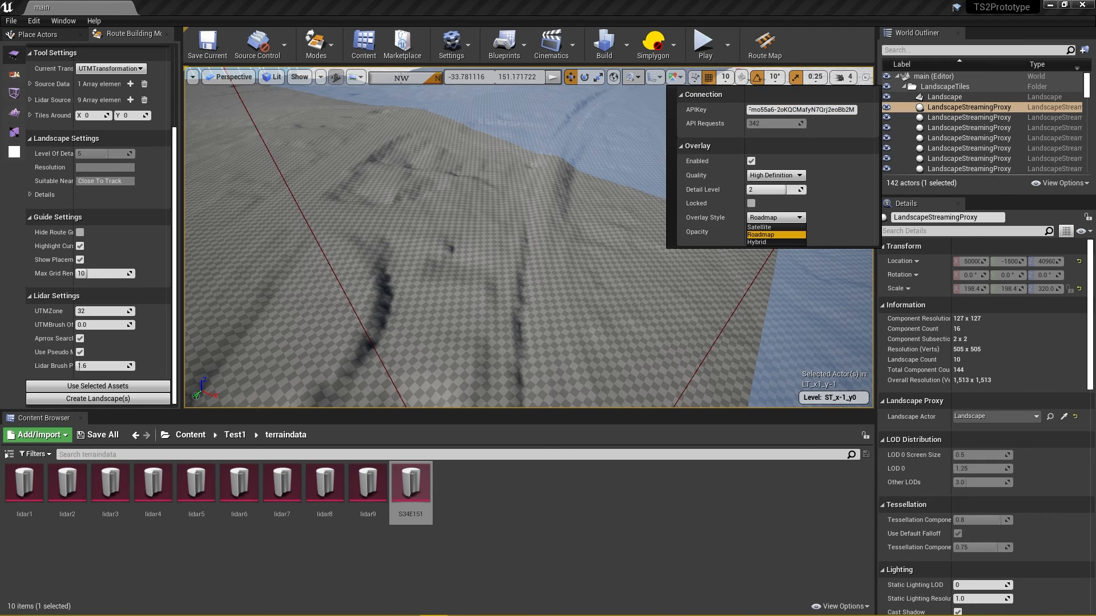
pyautogui.click(777, 242)
pyautogui.click(751, 161)
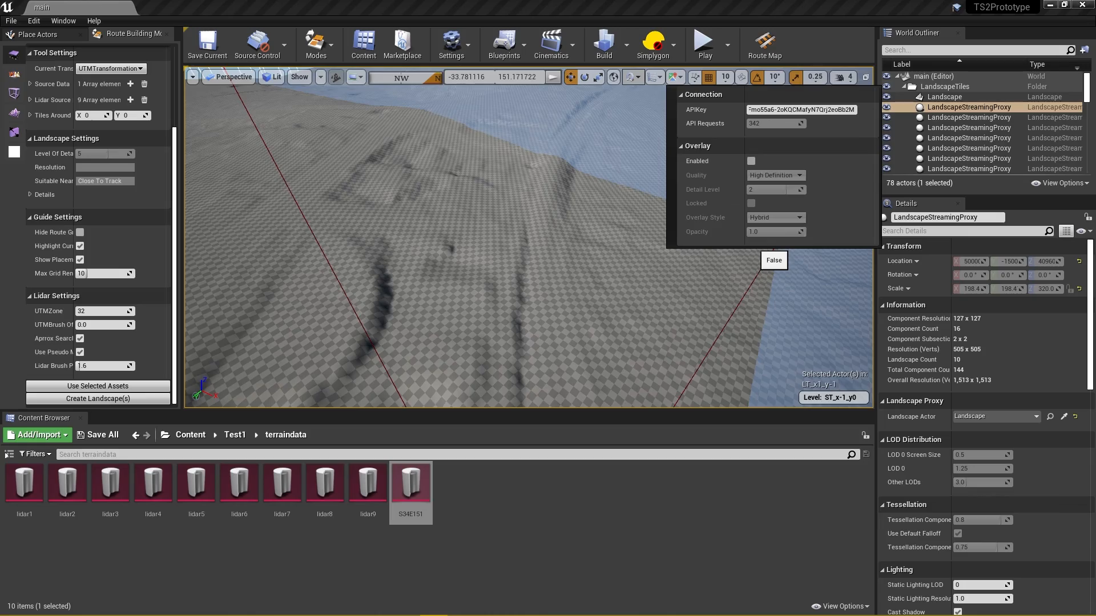
pyautogui.click(751, 161)
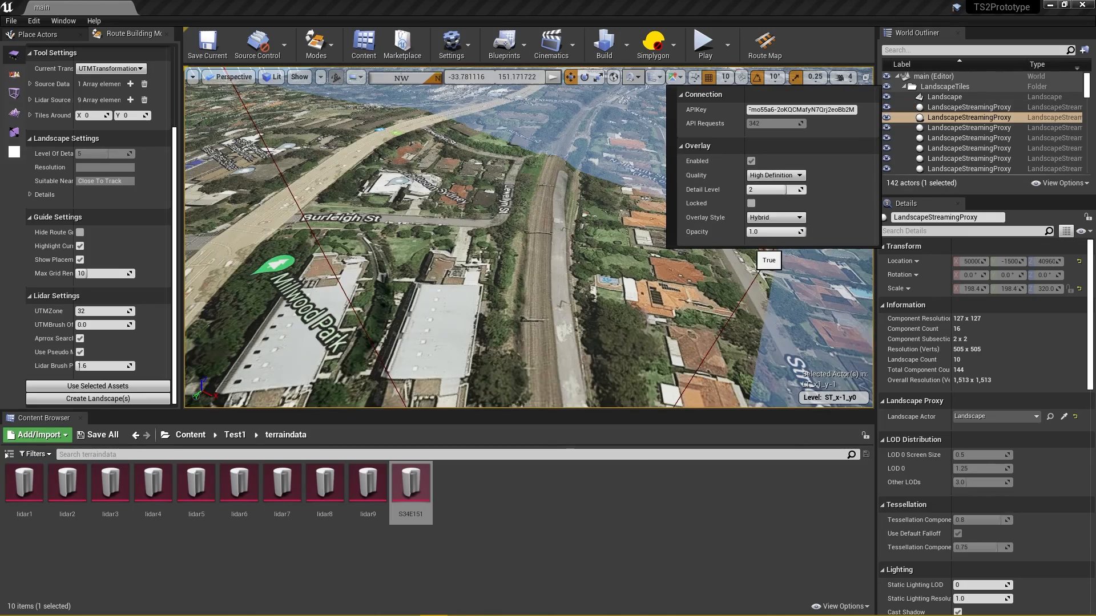
# Examine the hybrid map imagery on the terrain along the railway line around Lindfield.
pyautogui.moveTo(528, 246); pyautogui.dragTo(433, 228)
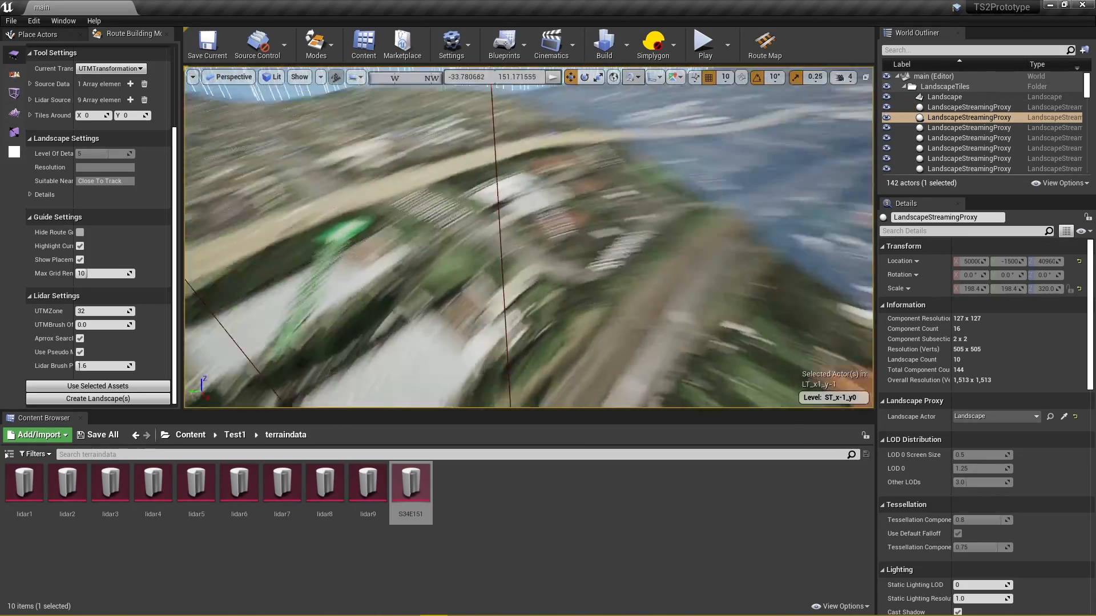
pyautogui.press('d')
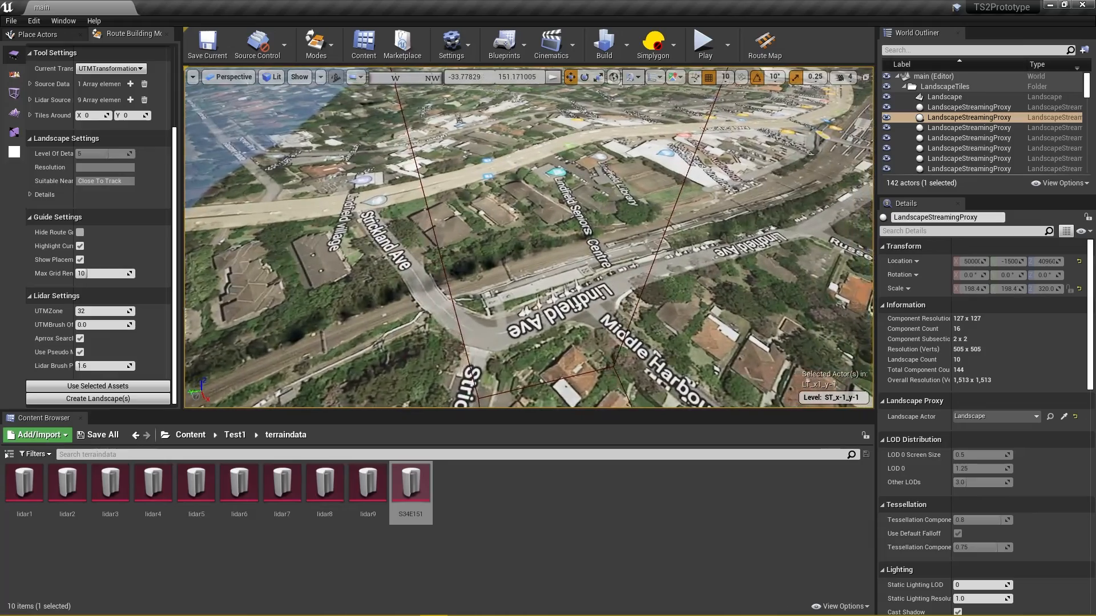
pyautogui.moveTo(528, 246); pyautogui.dragTo(668, 183)
pyautogui.press('w')
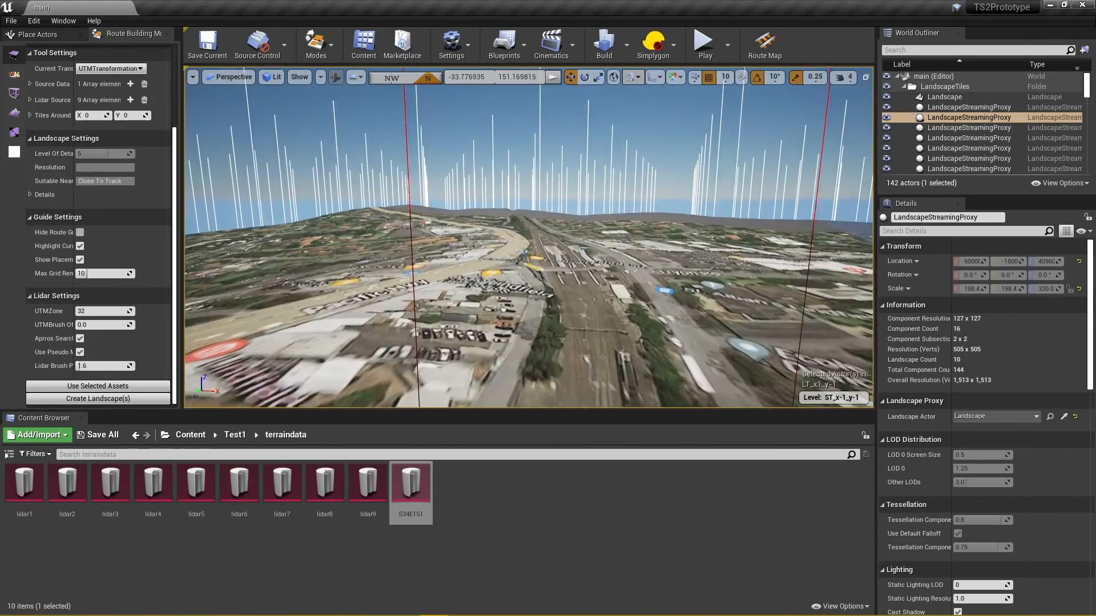
pyautogui.moveTo(529, 245); pyautogui.dragTo(557, 135)
pyautogui.press('w')
pyautogui.press('s')
pyautogui.press('d')
pyautogui.press('w')
pyautogui.press('w')
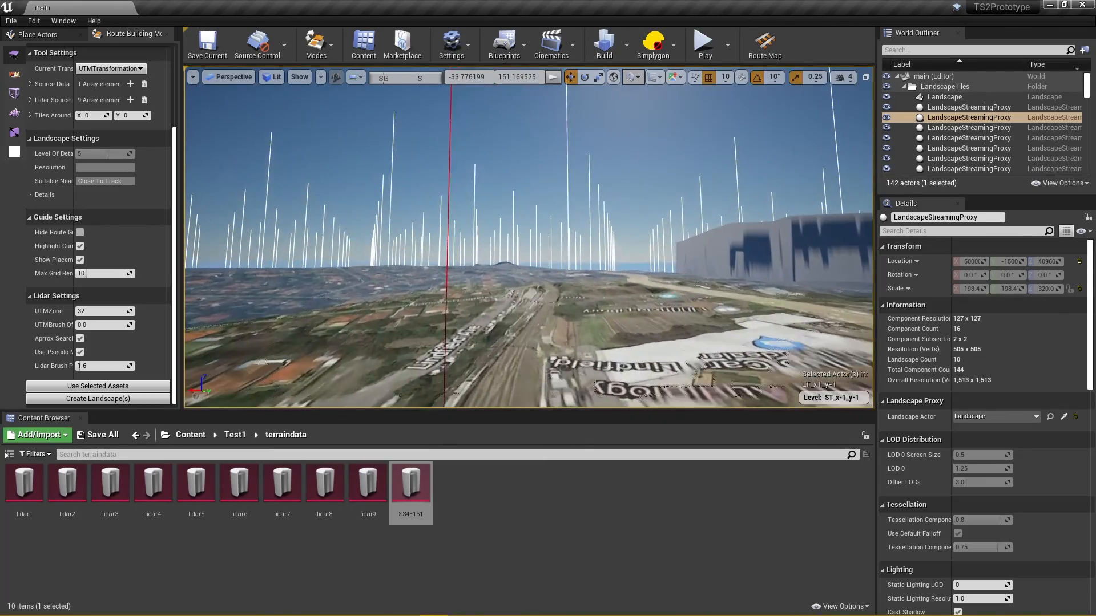
pyautogui.press('w')
pyautogui.press('w')
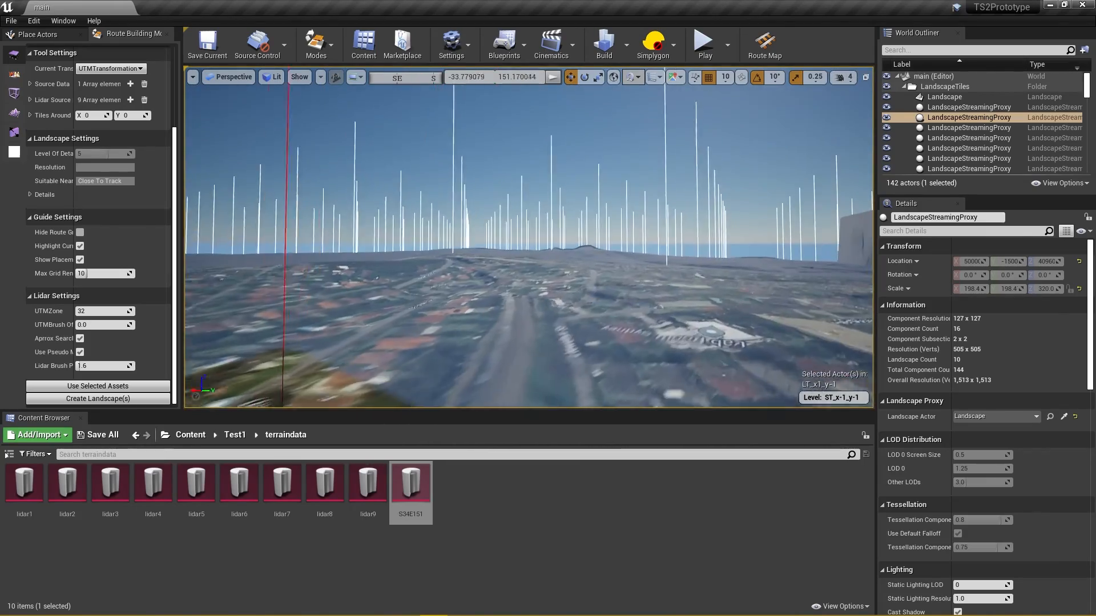
# Reload the map overlay for the terrain southeast of Lindfield by disabling and re-enabling it.
pyautogui.moveTo(556, 135); pyautogui.dragTo(806, 166)
pyautogui.press('w')
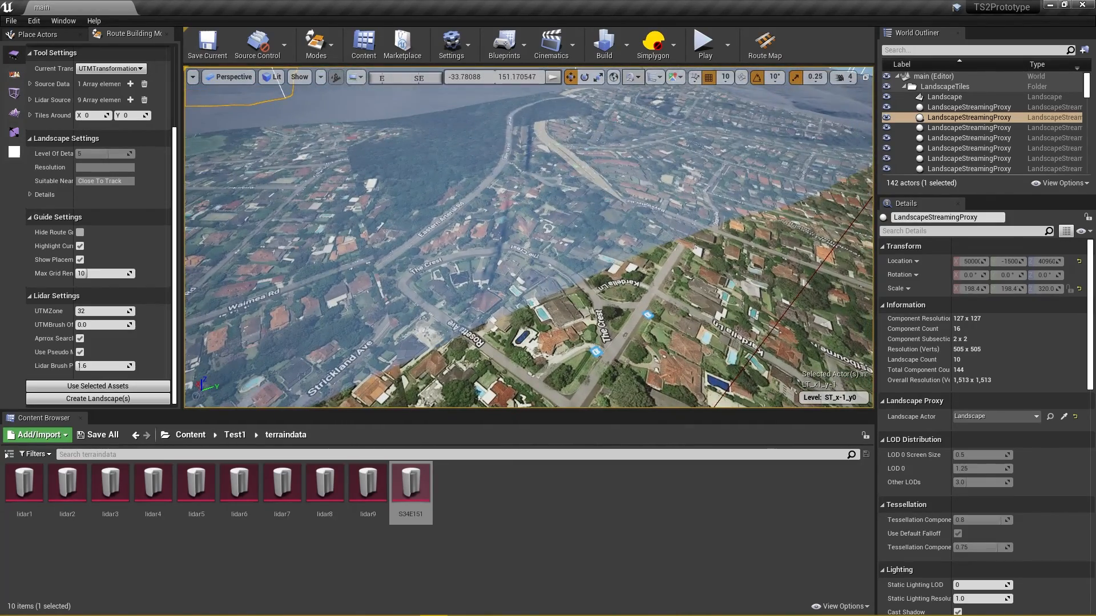
pyautogui.click(752, 161)
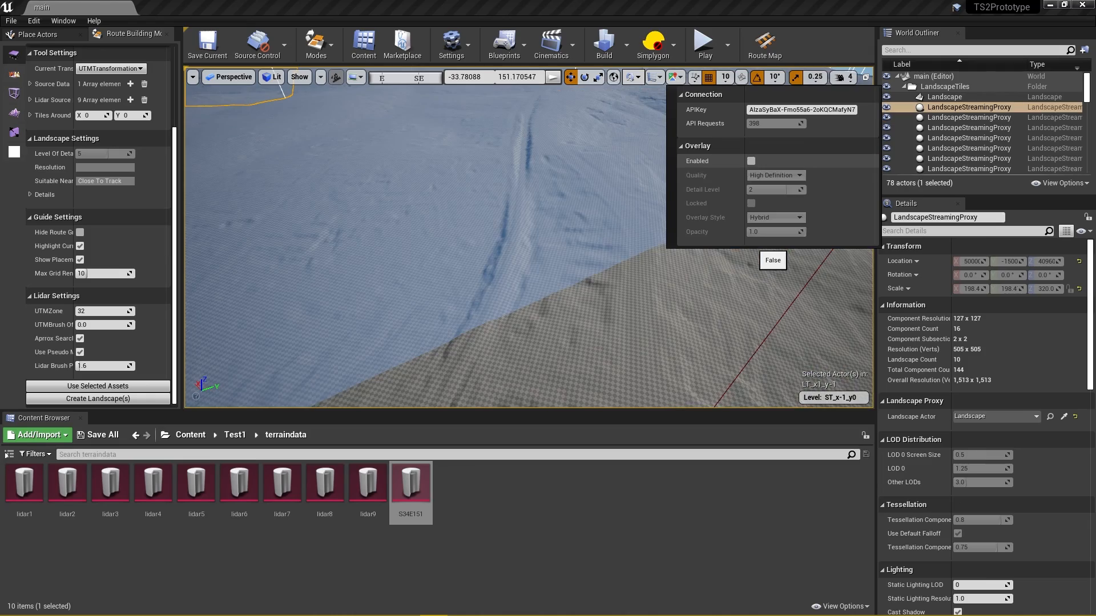
pyautogui.click(751, 161)
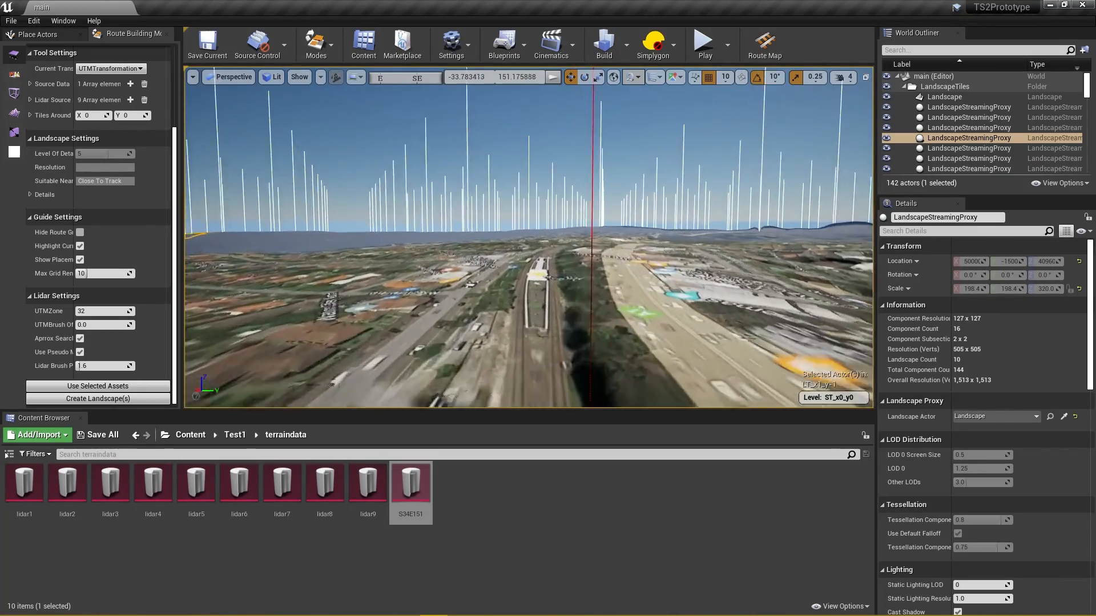
# Examine how the hybrid imagery fits the terrain along the railway from Roseville towards Chatswood, including the road bridge over the tracks.
pyautogui.press('w')
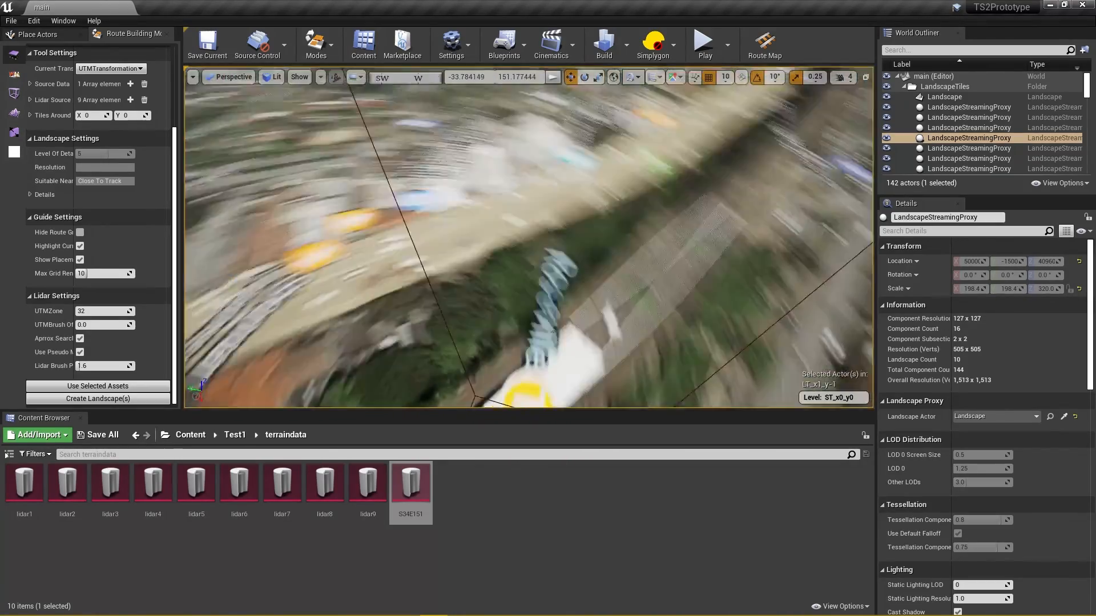
pyautogui.press('a')
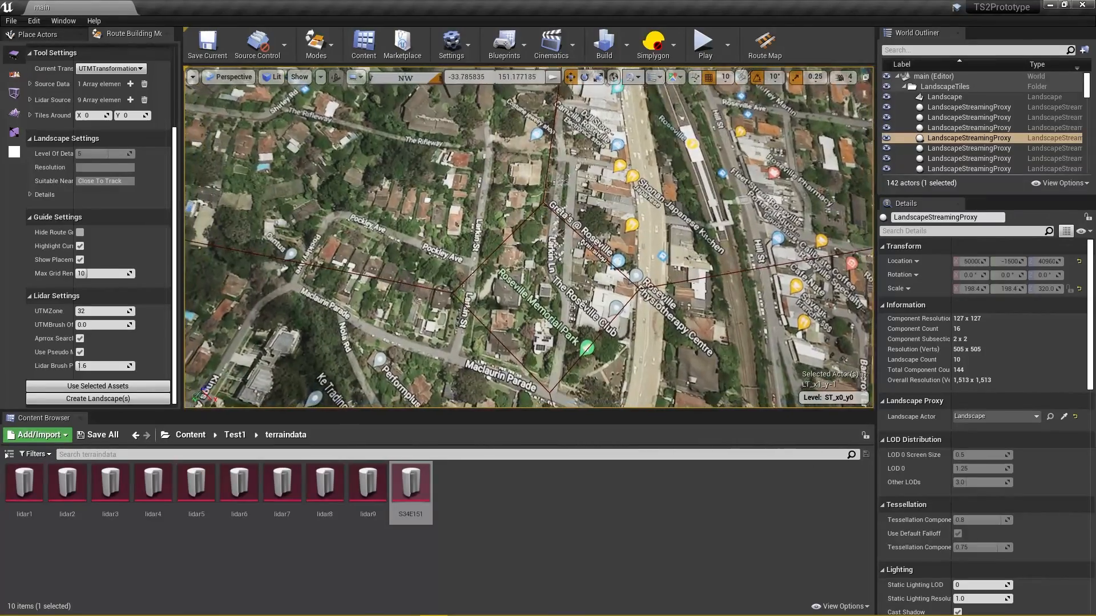
pyautogui.press('s')
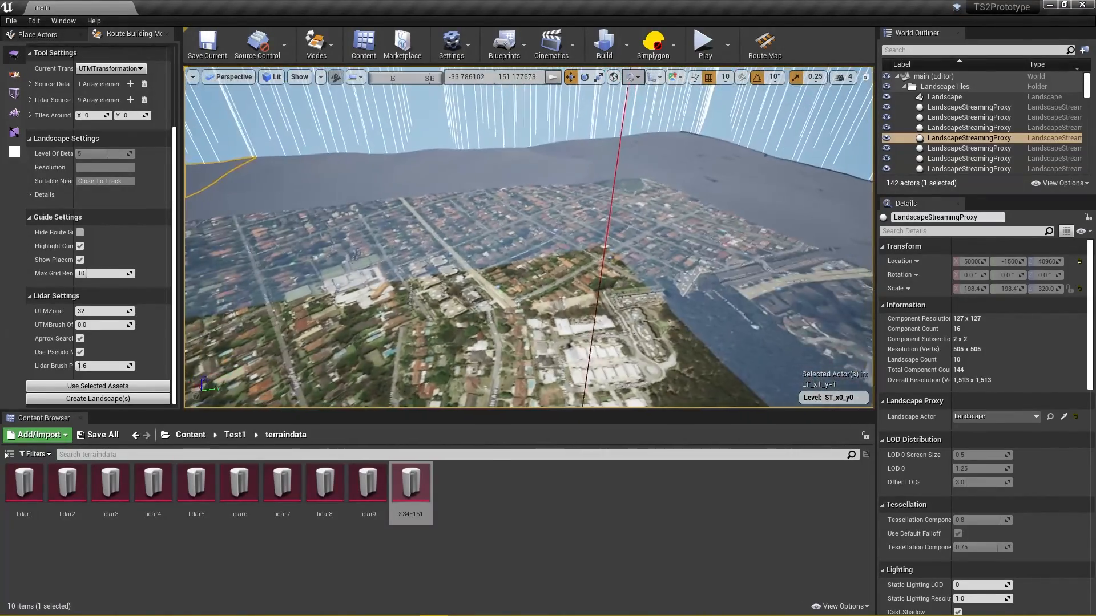
pyautogui.press('s')
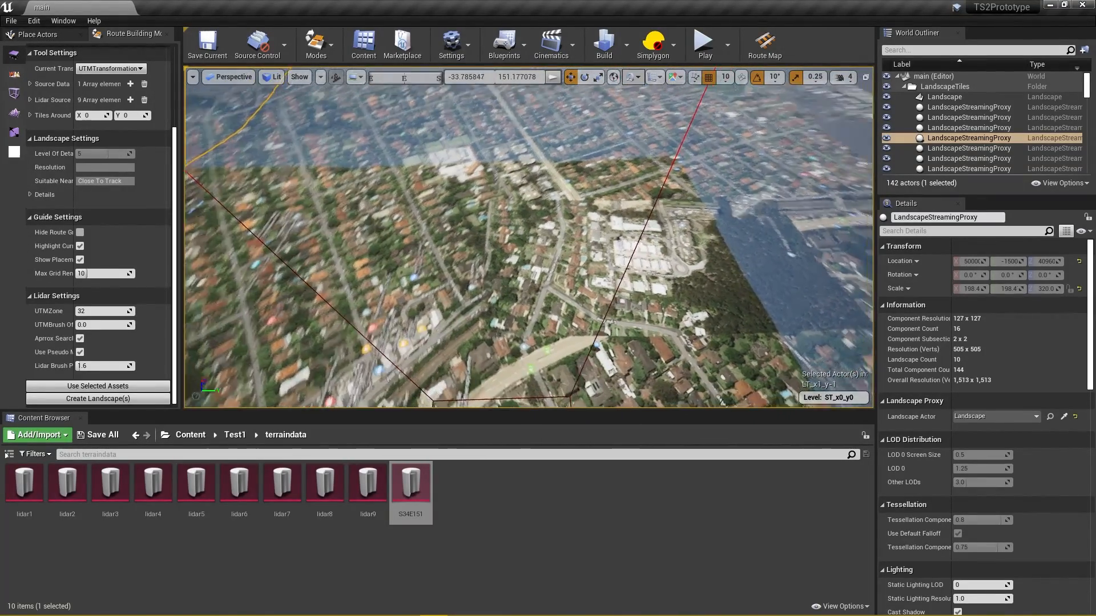
pyautogui.press('a')
pyautogui.press('w')
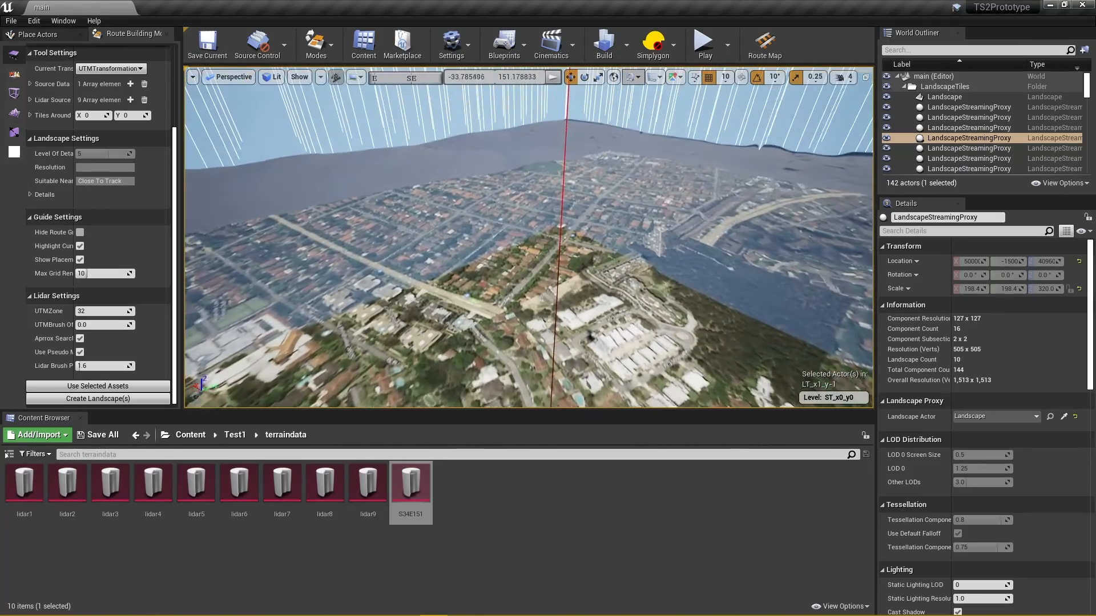
pyautogui.press('w')
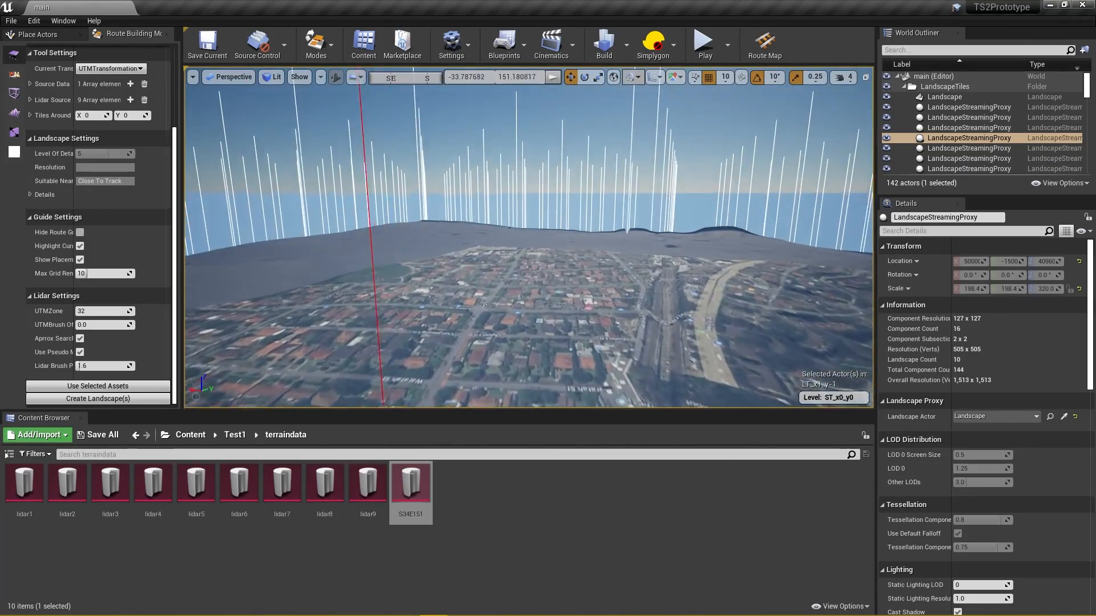
pyautogui.press('w')
pyautogui.press('w')
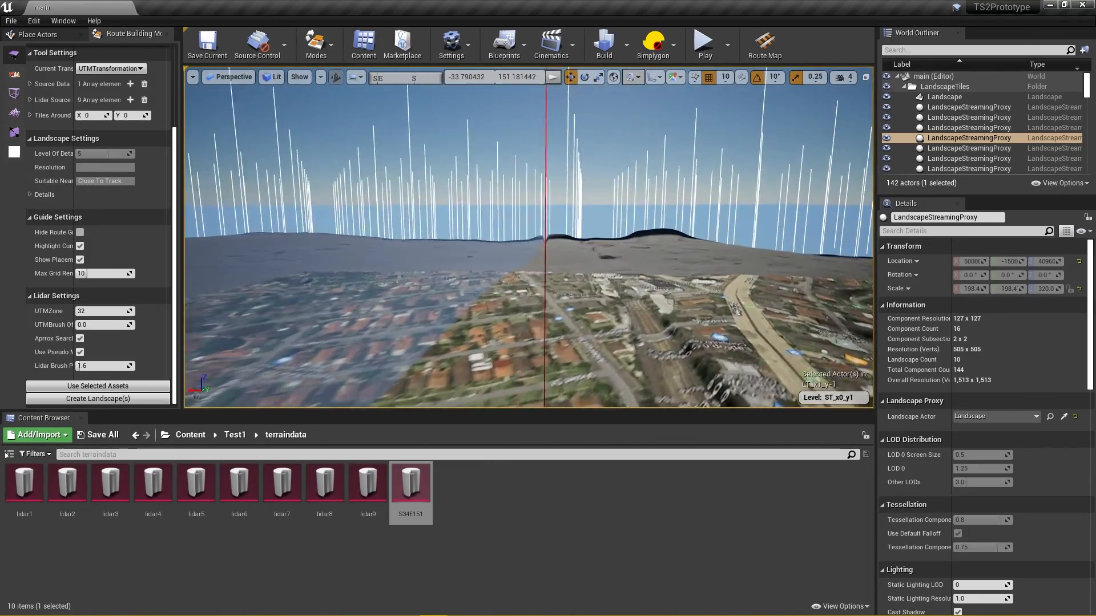
pyautogui.press('w')
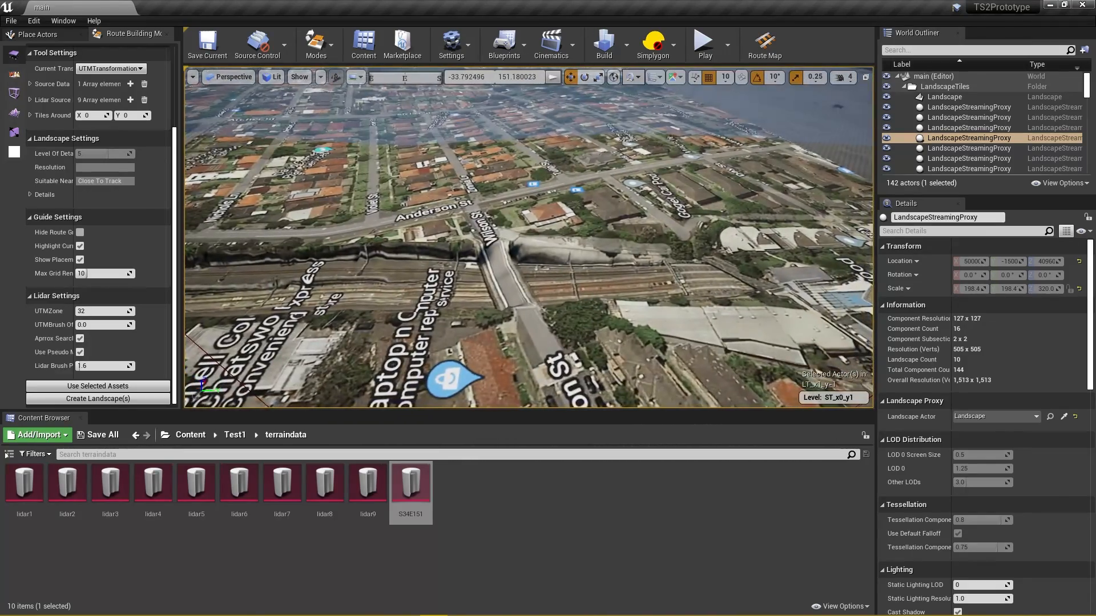
pyautogui.press('w')
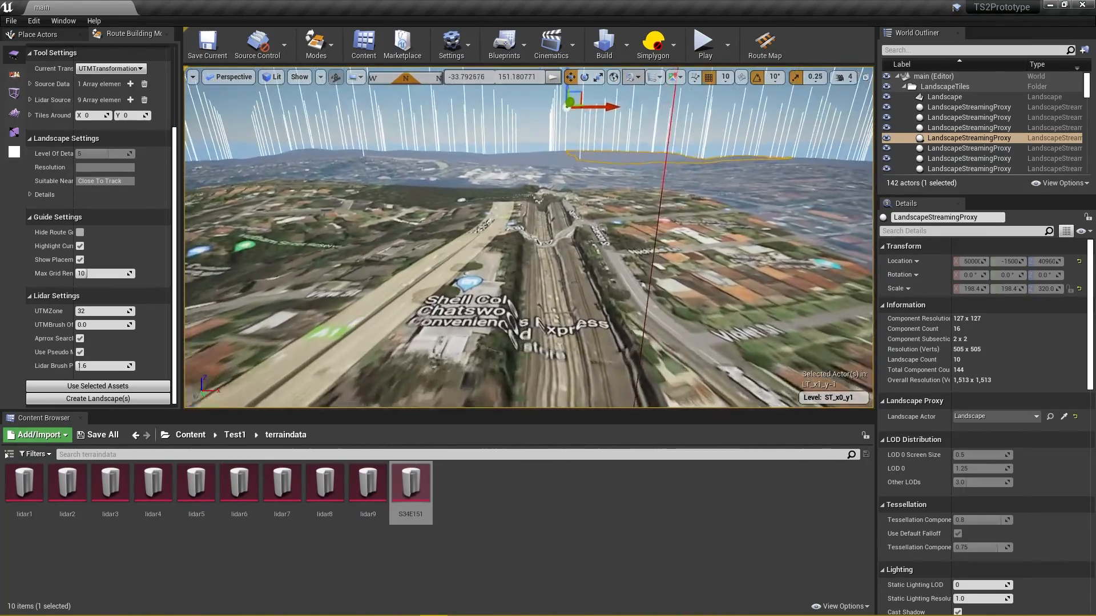